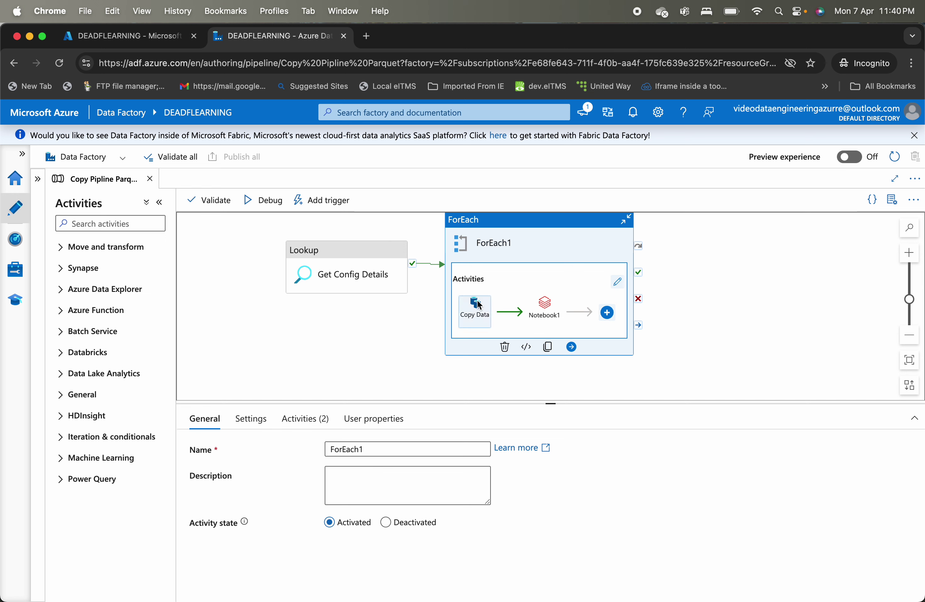
Step: Review the Copy Data and Notebook1 activities inside ForEach1, and the settings of the Get Config Details lookup
click(476, 315)
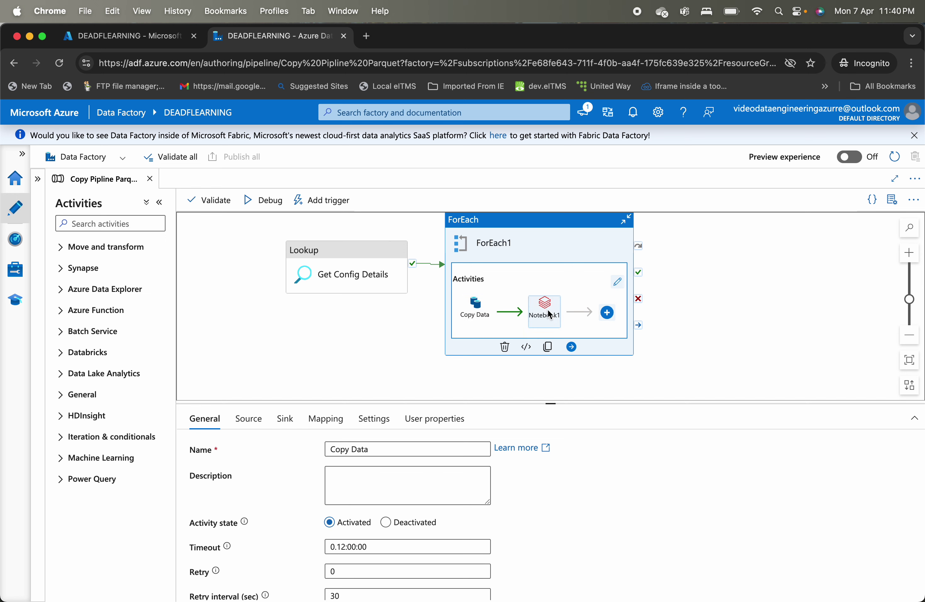
click(537, 313)
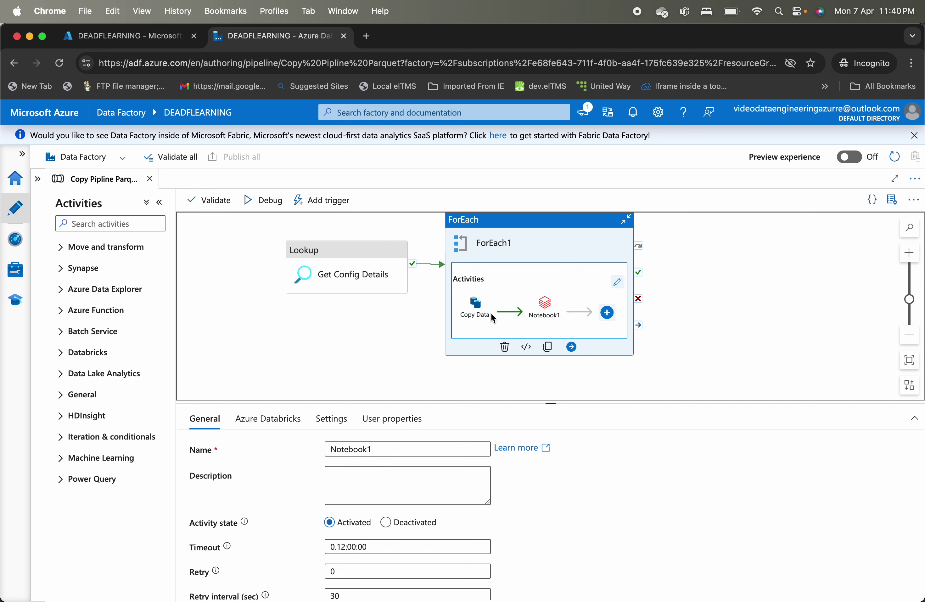
click(343, 274)
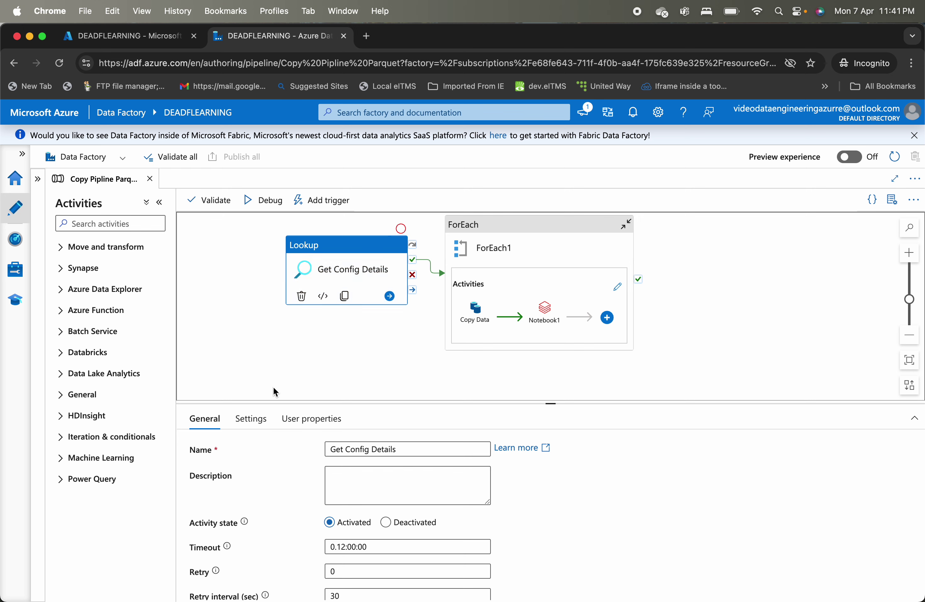
click(249, 419)
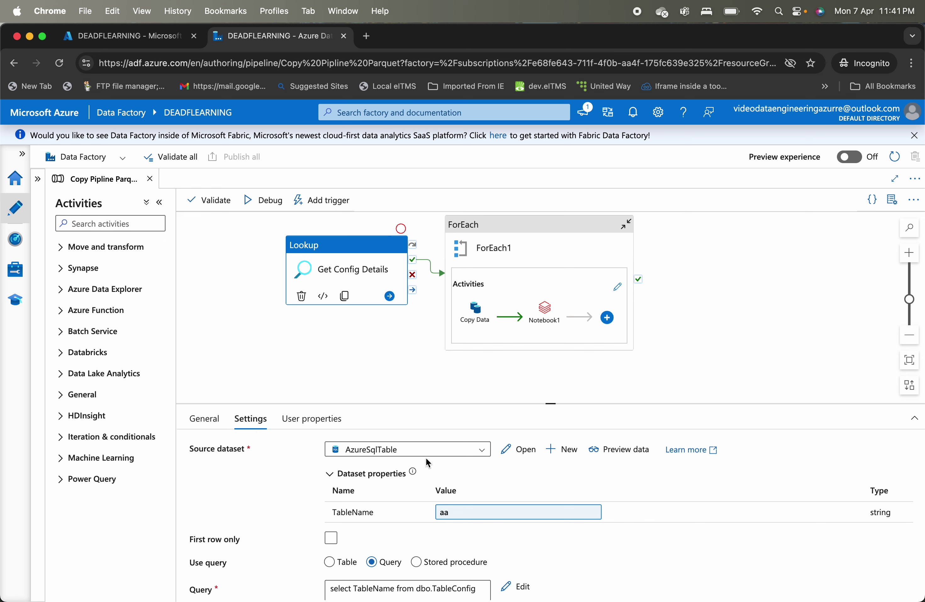
click(250, 483)
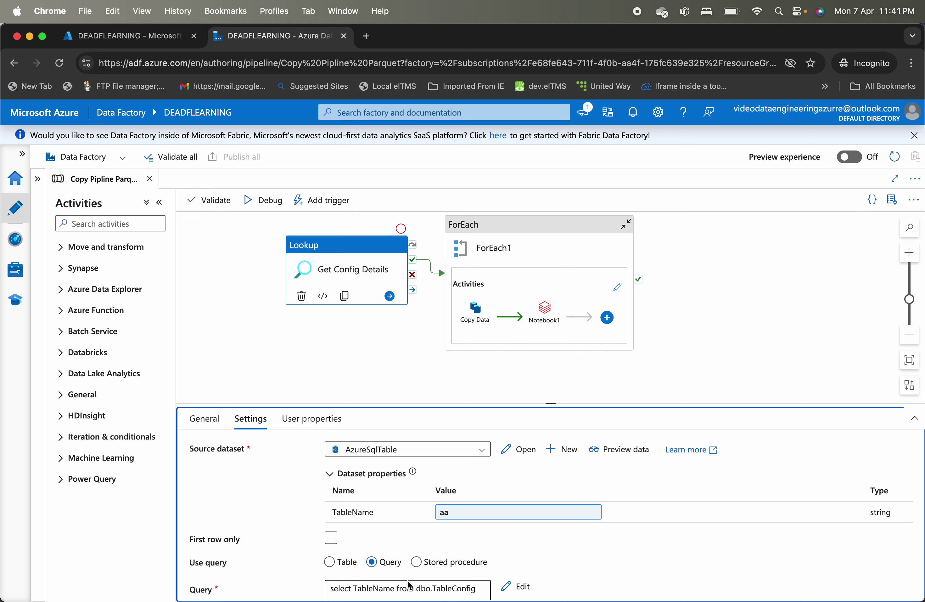
Step: Open the lookup's AzureSqlTable source dataset and inspect the expression behind its table name, leaving it unmodified
click(513, 449)
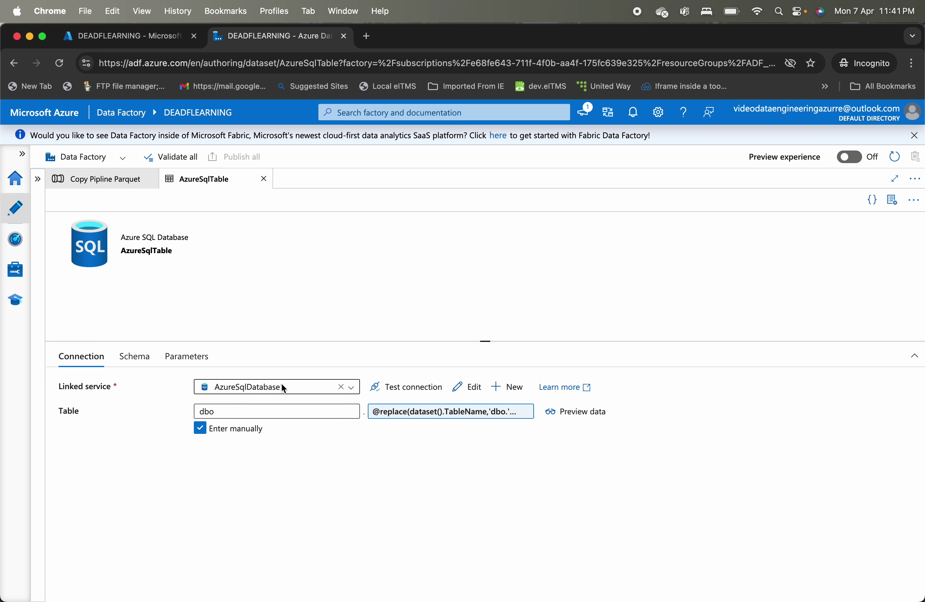
click(432, 414)
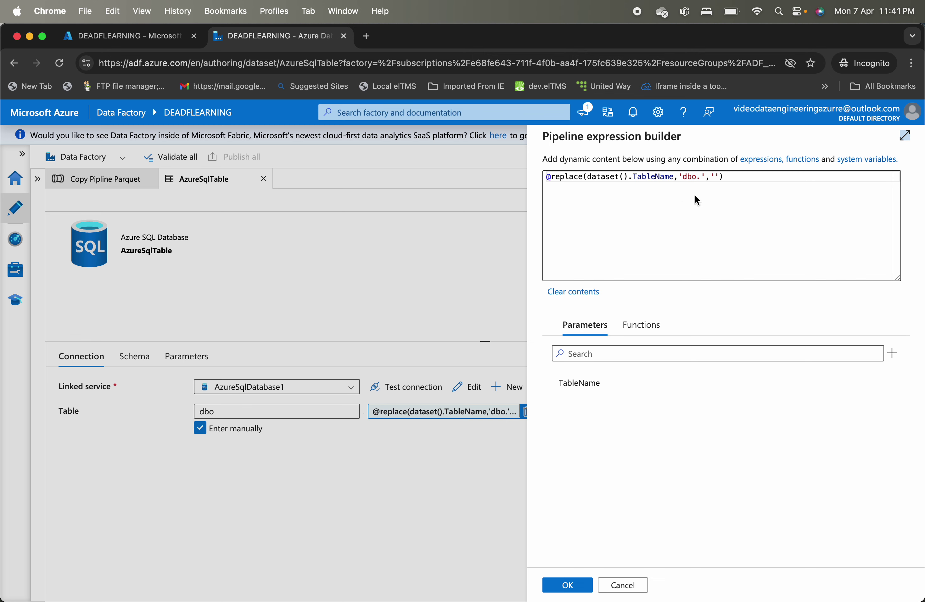
click(624, 585)
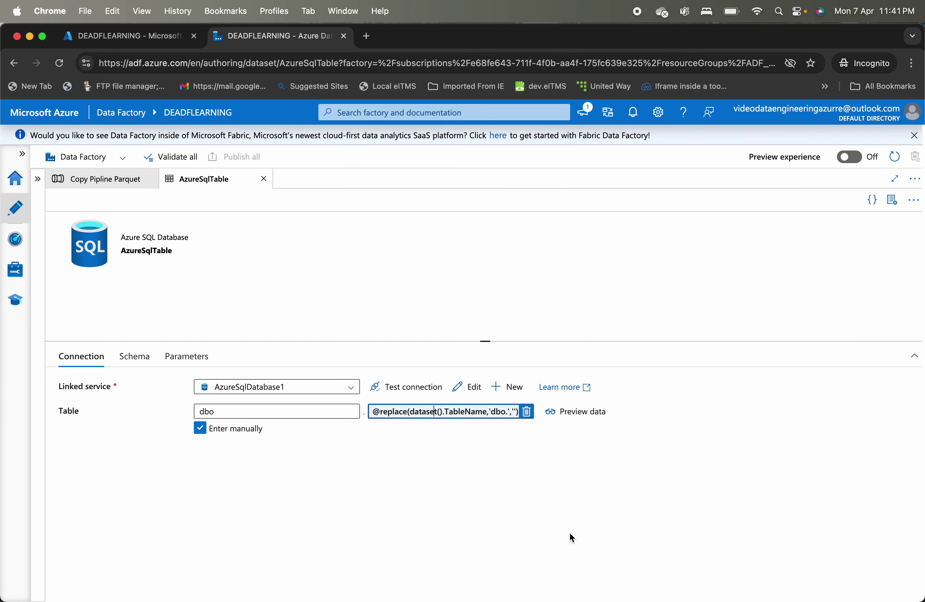
Step: Switch to the Azure portal, find SQL databases, and open the DESQLDBDEMO database
click(139, 36)
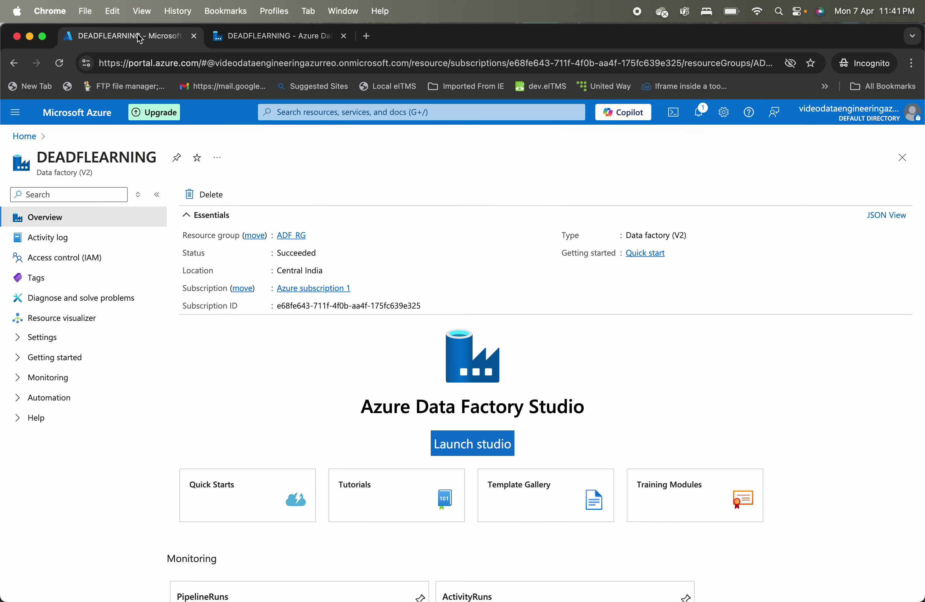
click(289, 113)
text(sq)
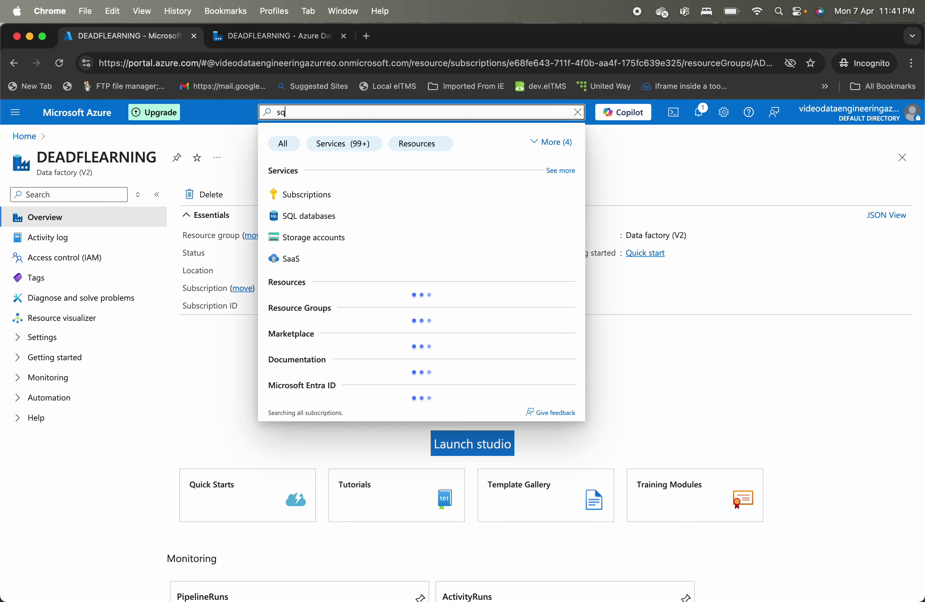
click(315, 194)
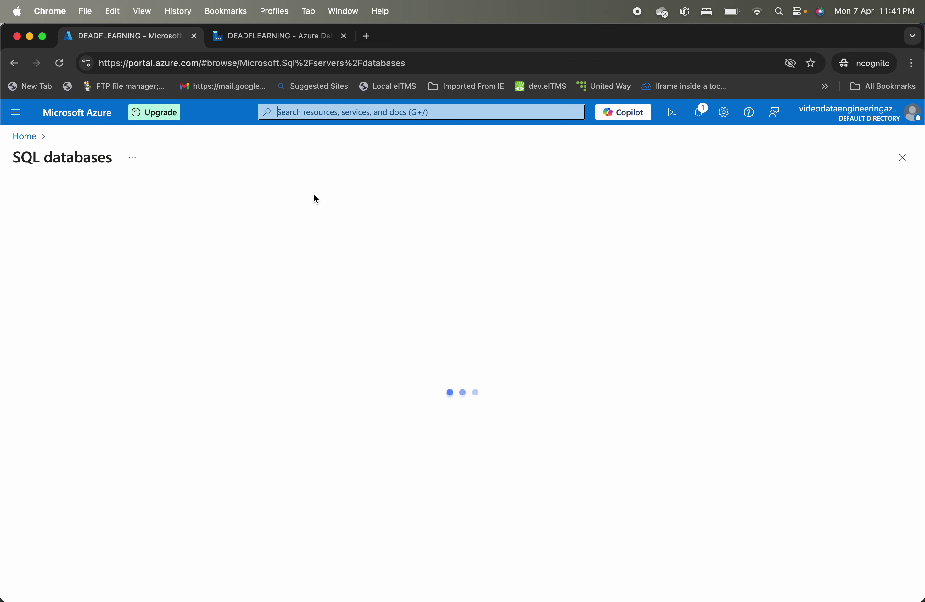
click(186, 294)
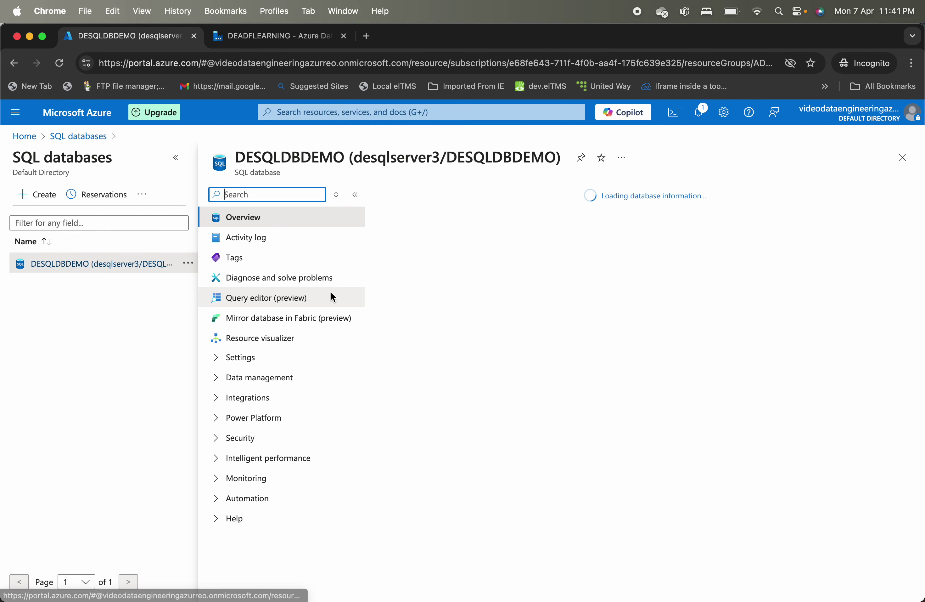
click(178, 158)
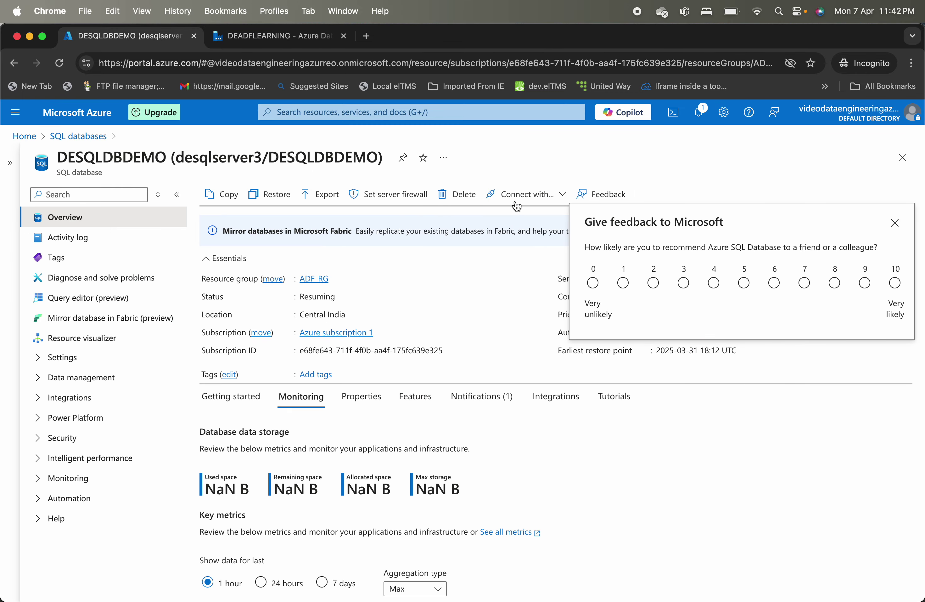
click(895, 226)
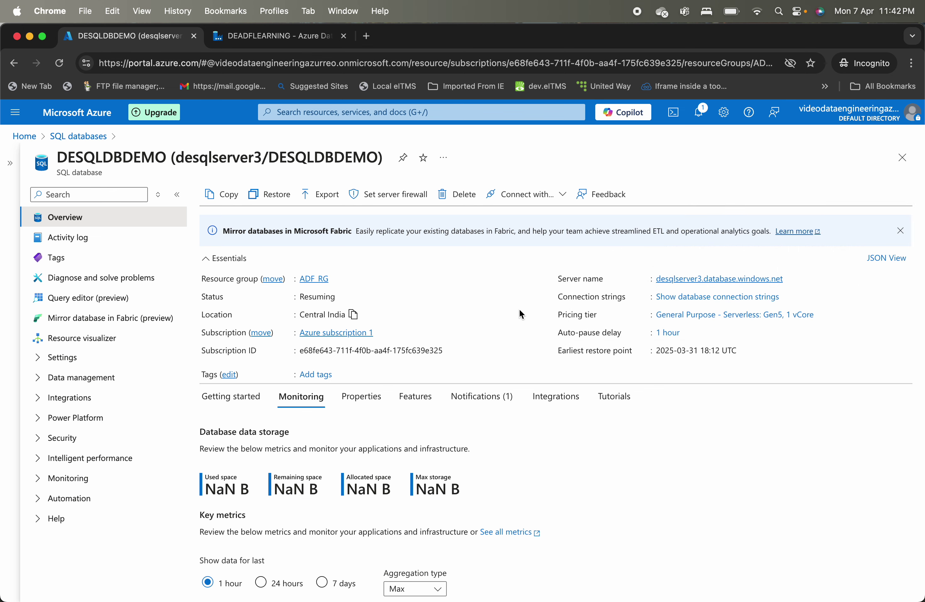
Step: Sign in to the database's query editor with the SQL server account password, allowlisting the client IP on server desqlserver3
click(93, 304)
click(359, 421)
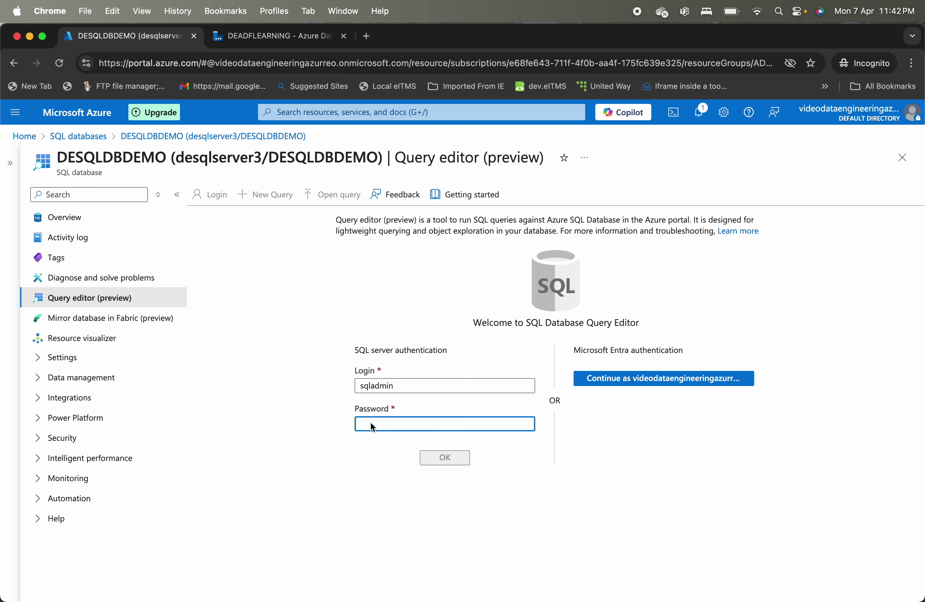
text(••••)
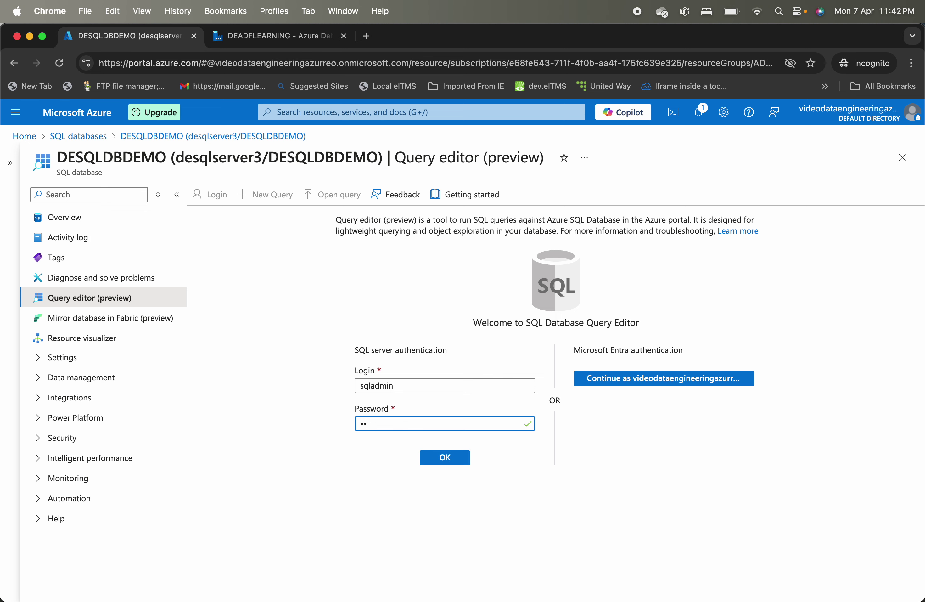
text(••••••••)
click(451, 460)
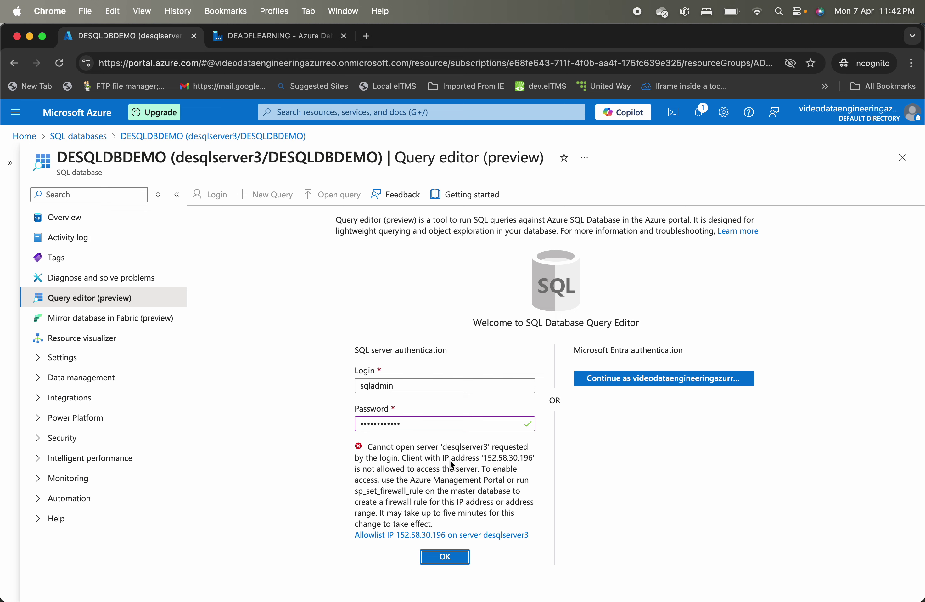
click(398, 535)
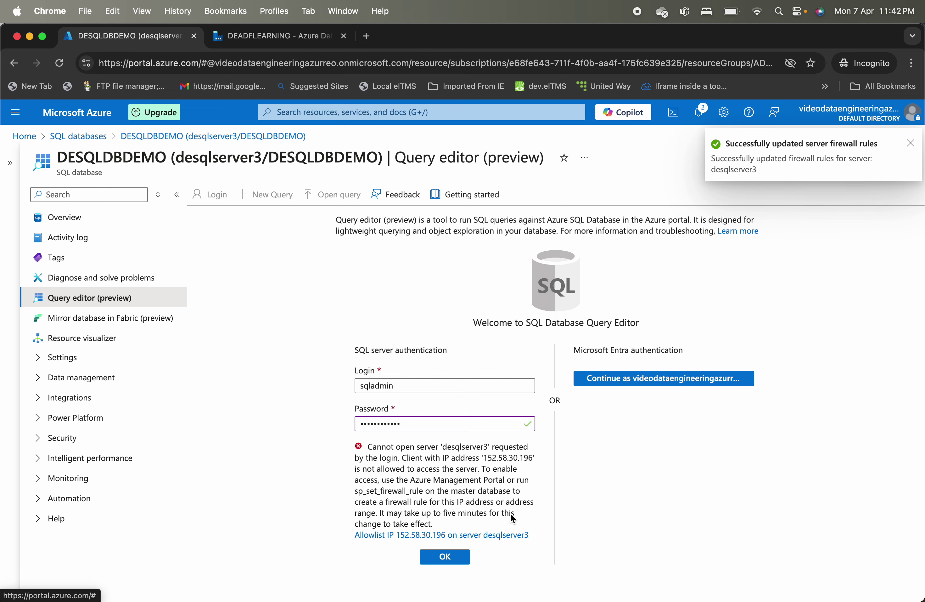
click(453, 558)
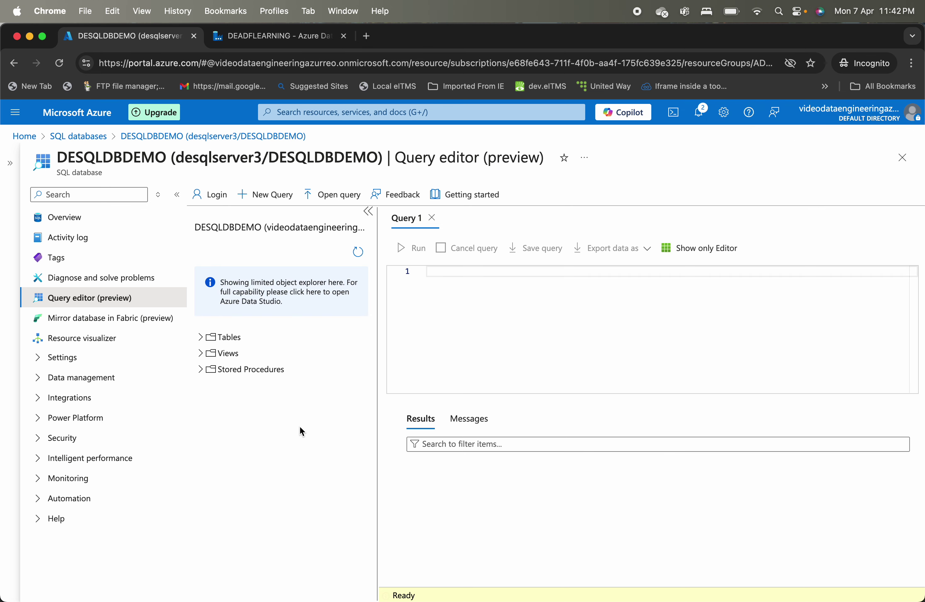
Step: Query the top 1000 rows of the dbo.TableConfig table to view the configured table names
click(200, 337)
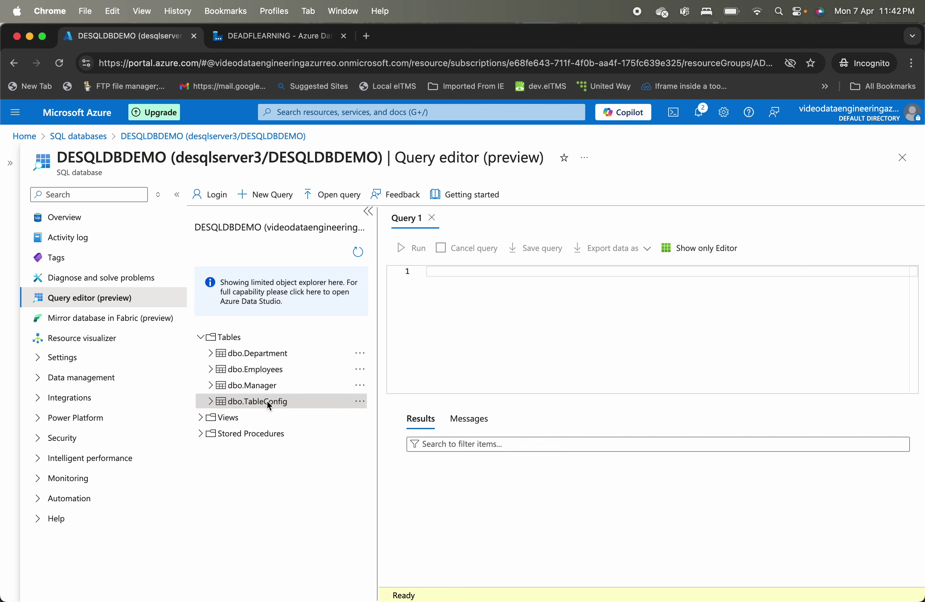
click(360, 401)
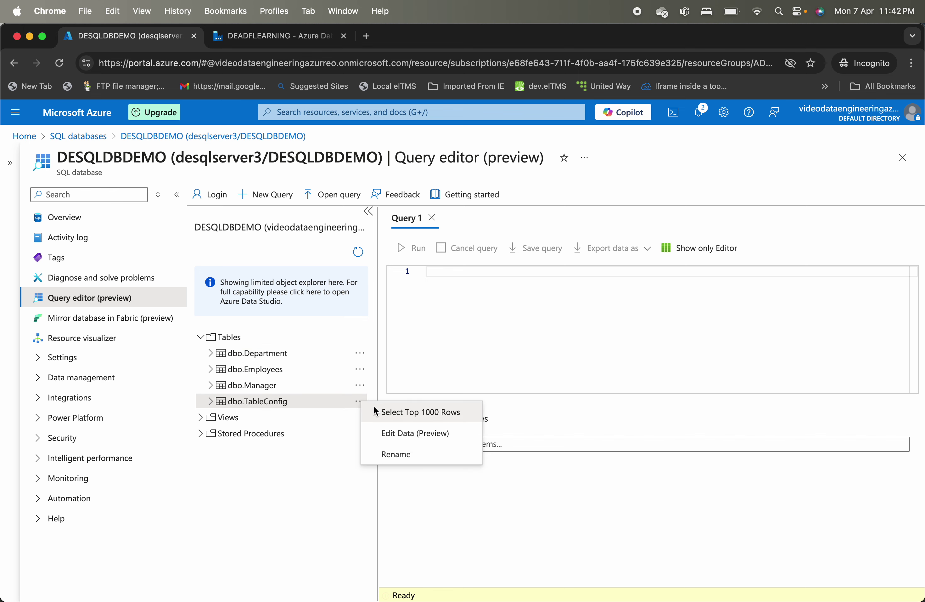
click(415, 412)
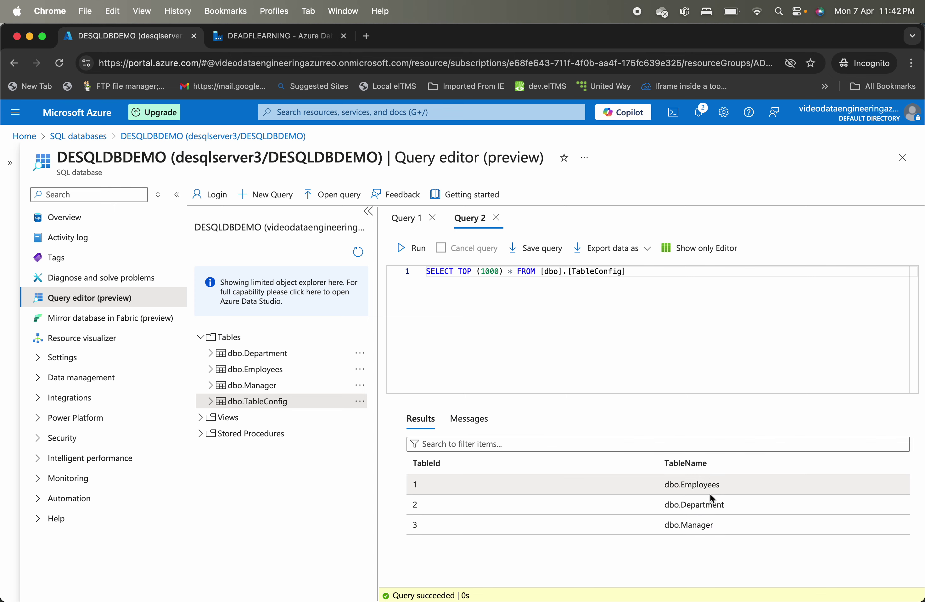
Step: Switch back to Data Factory and review the AzureSqlTable dataset's table name expression and schema
click(278, 36)
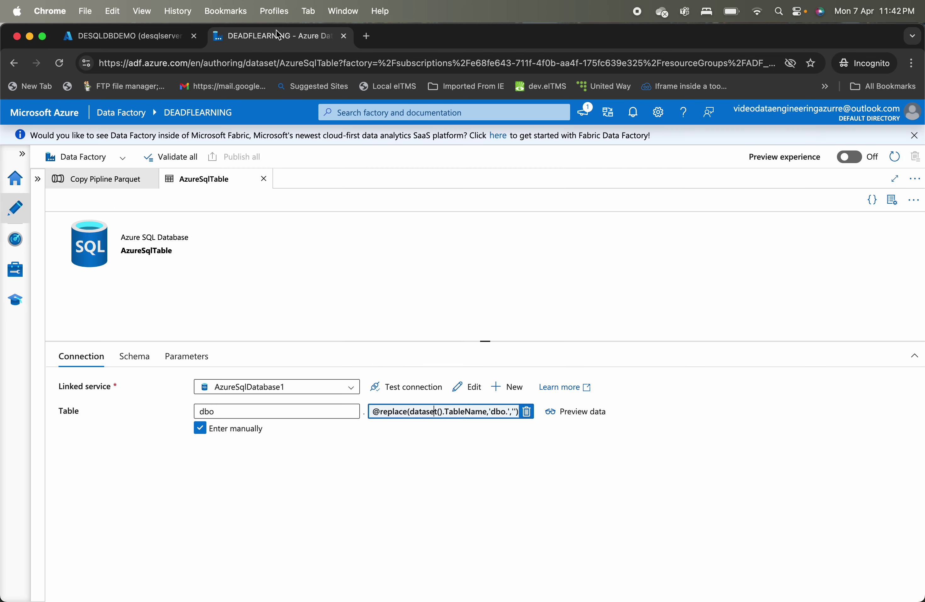
click(413, 410)
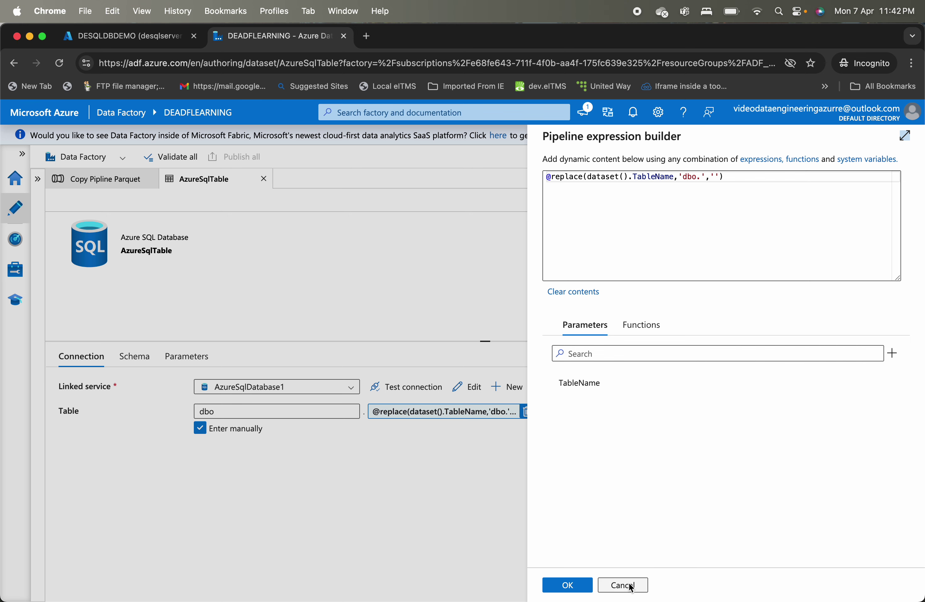
click(638, 576)
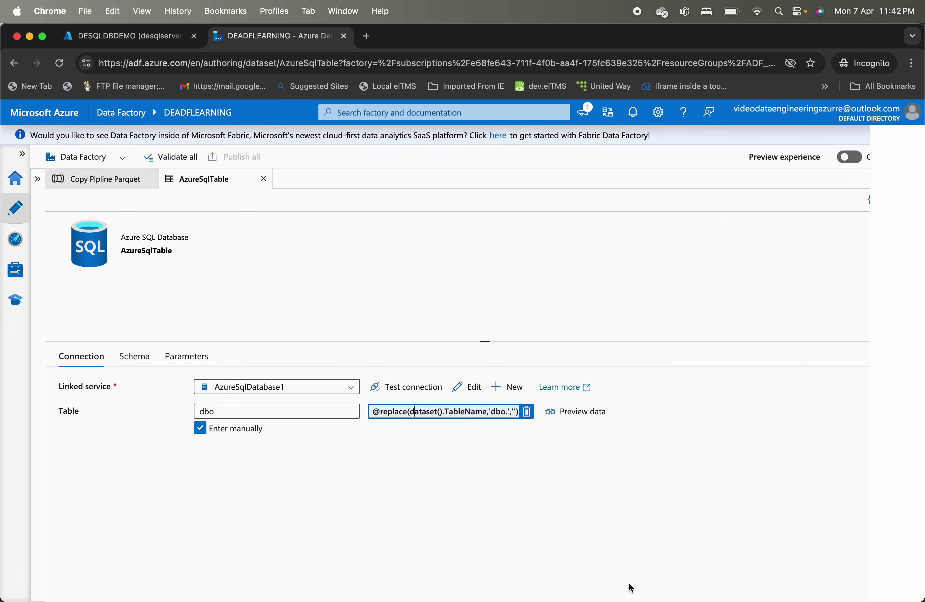
click(142, 356)
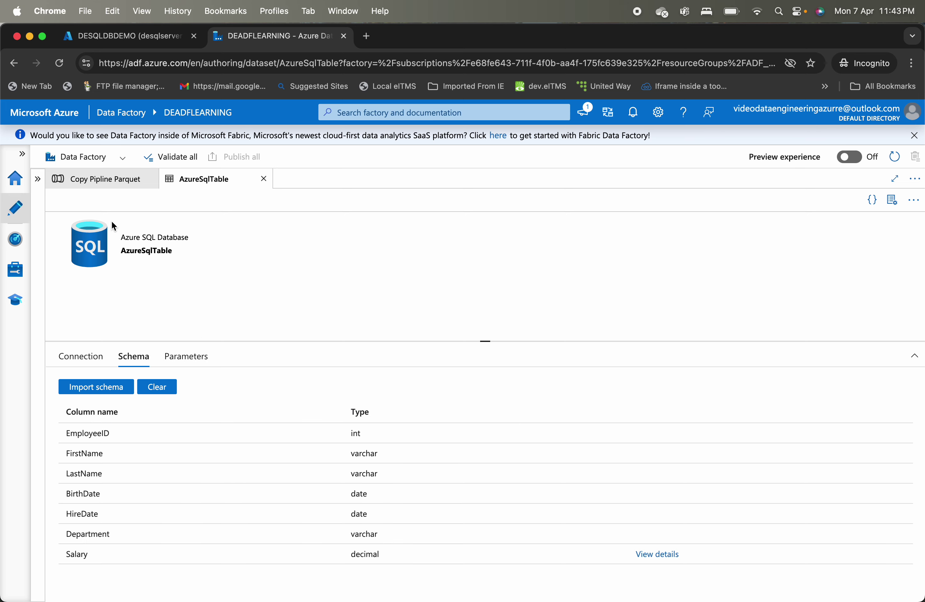
Step: Return to the Copy Pipline Parquet pipeline and inspect the Items expression in the ForEach1 settings
click(106, 184)
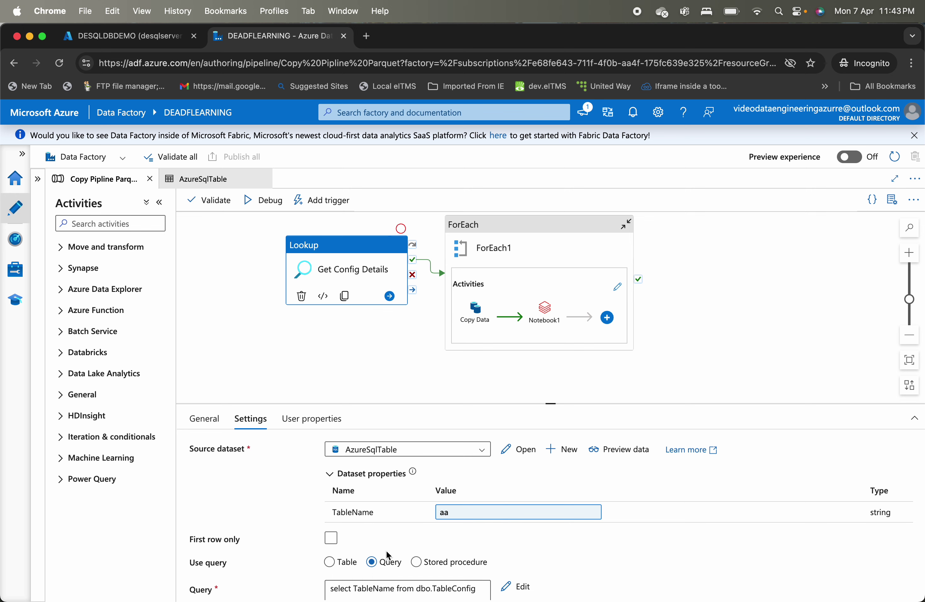
click(499, 239)
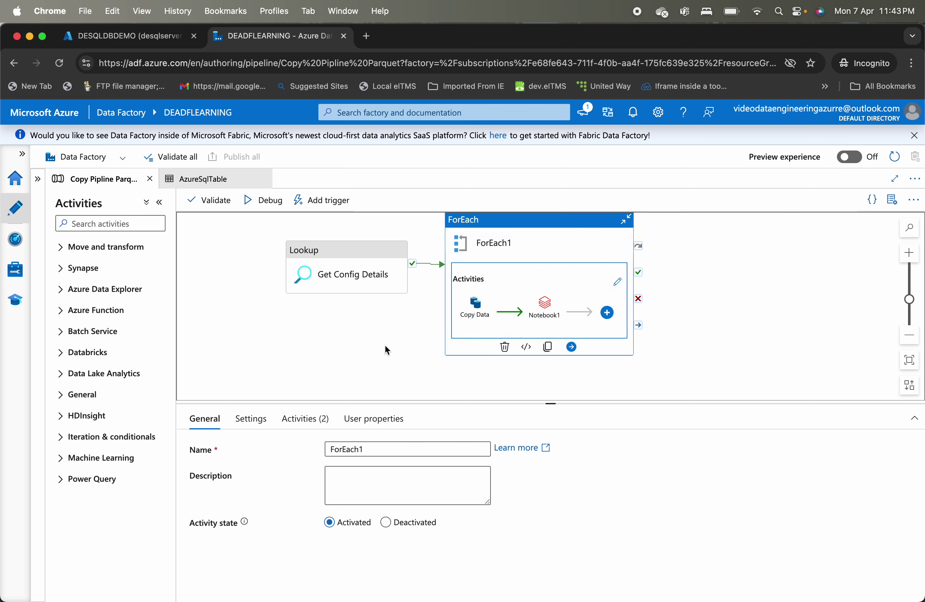
click(252, 419)
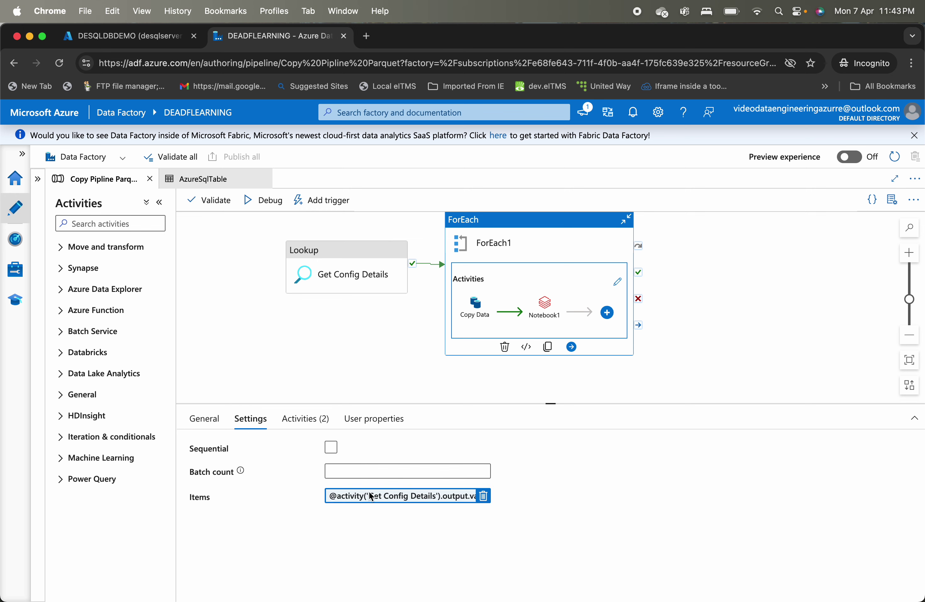
click(374, 497)
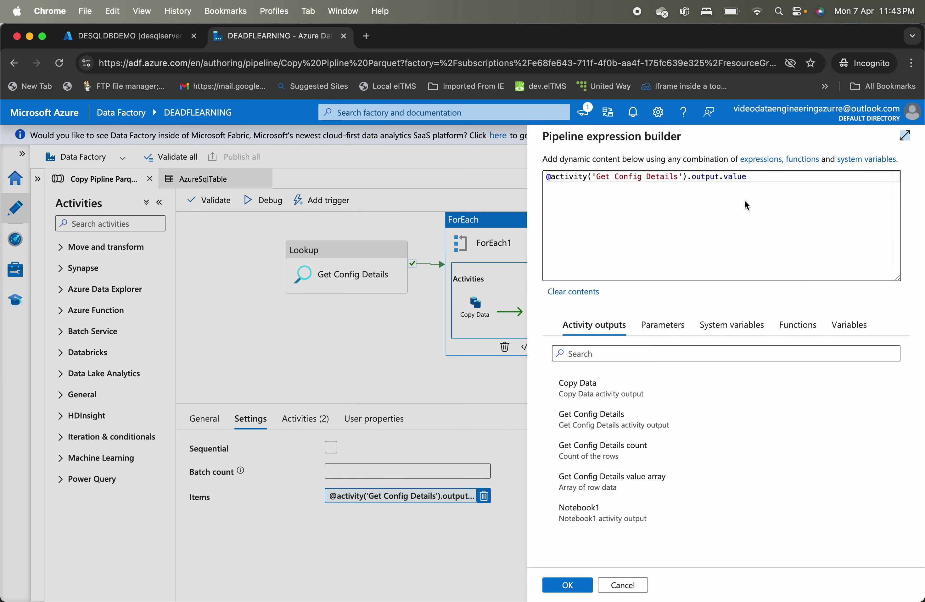
click(615, 584)
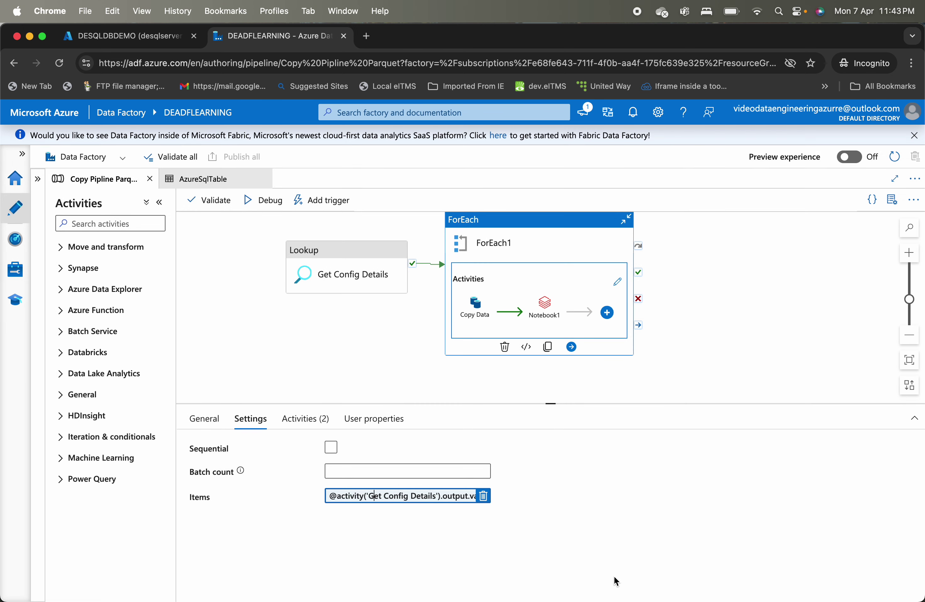
Step: Open the activities inside ForEach1 and examine the source settings of the Copy Data activity
click(311, 418)
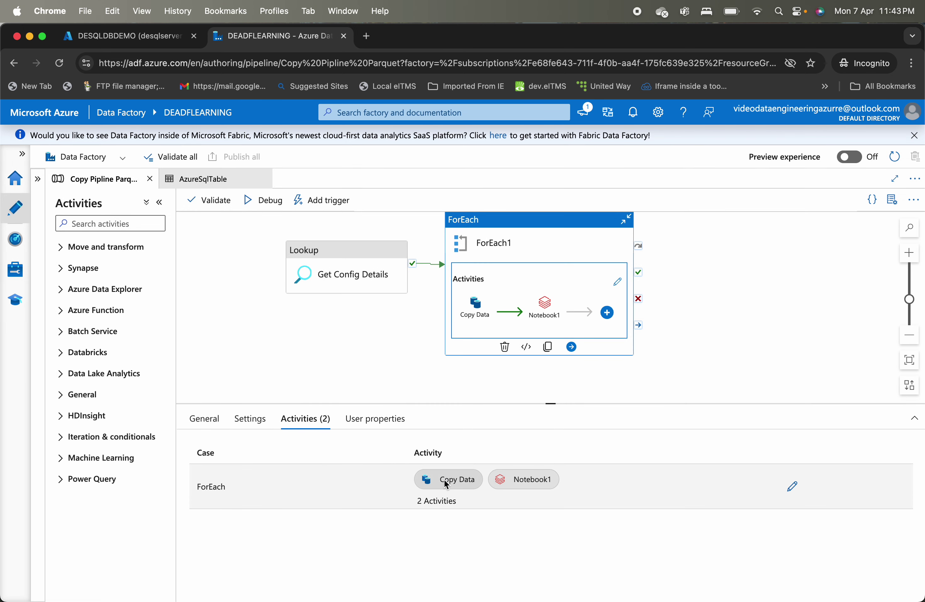
click(792, 486)
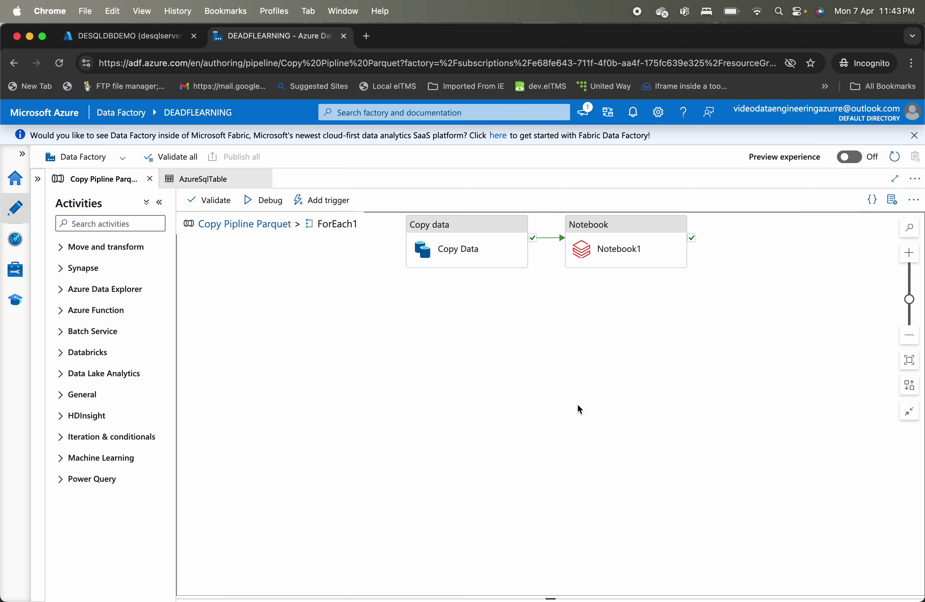
click(451, 254)
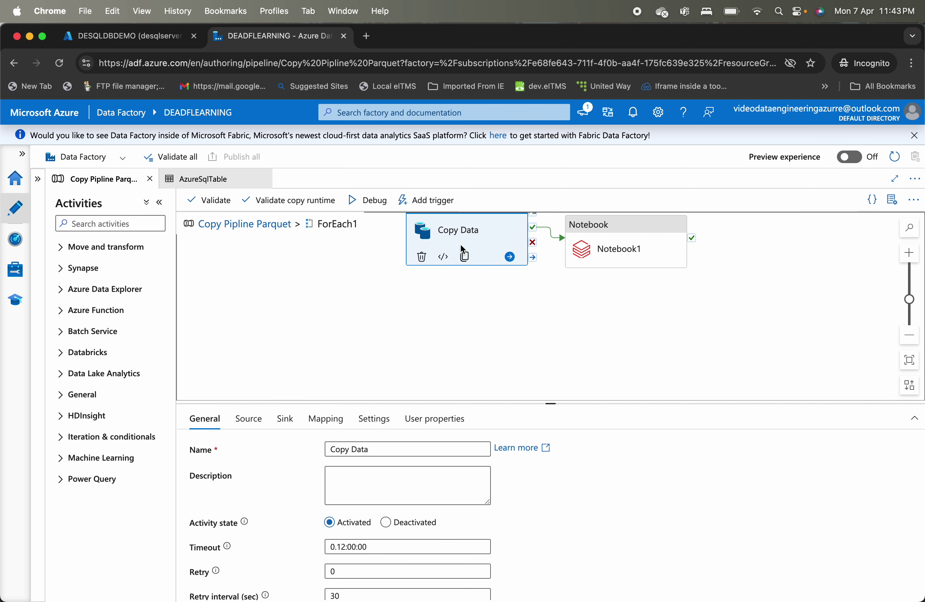
click(248, 418)
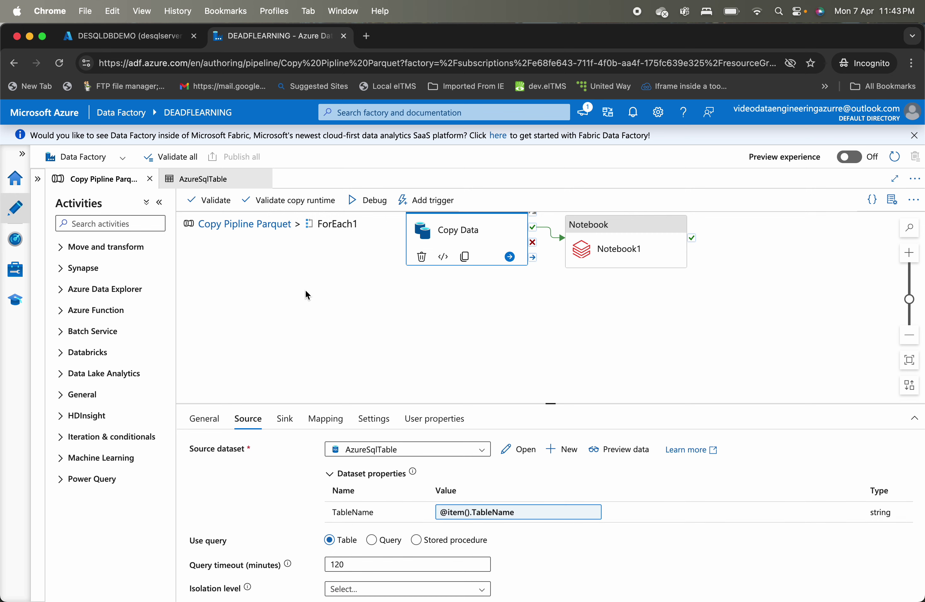
Step: Revisit the AzureSqlTable dataset, go back to the Copy Pipline Parquet pipeline and validate it
click(207, 181)
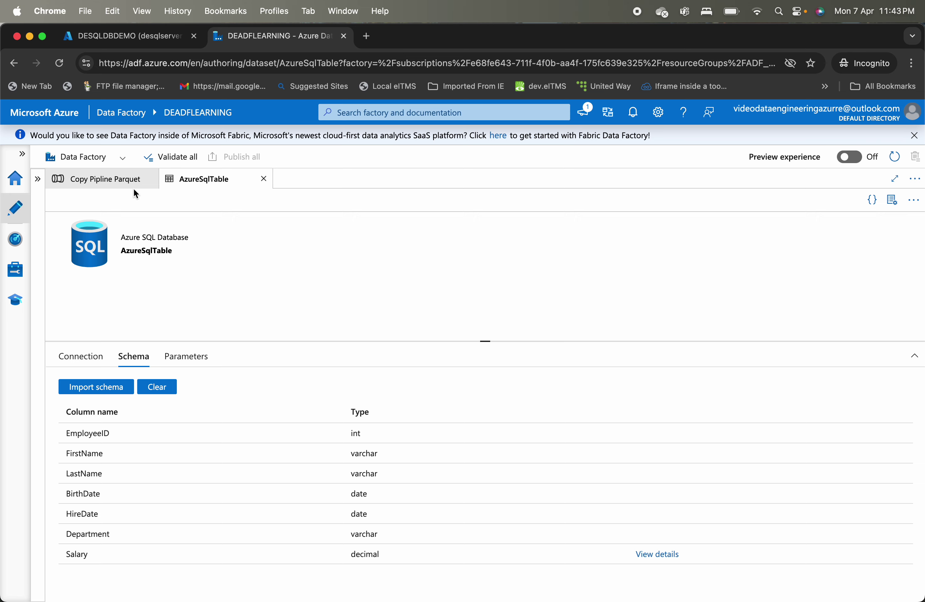
click(123, 181)
click(196, 195)
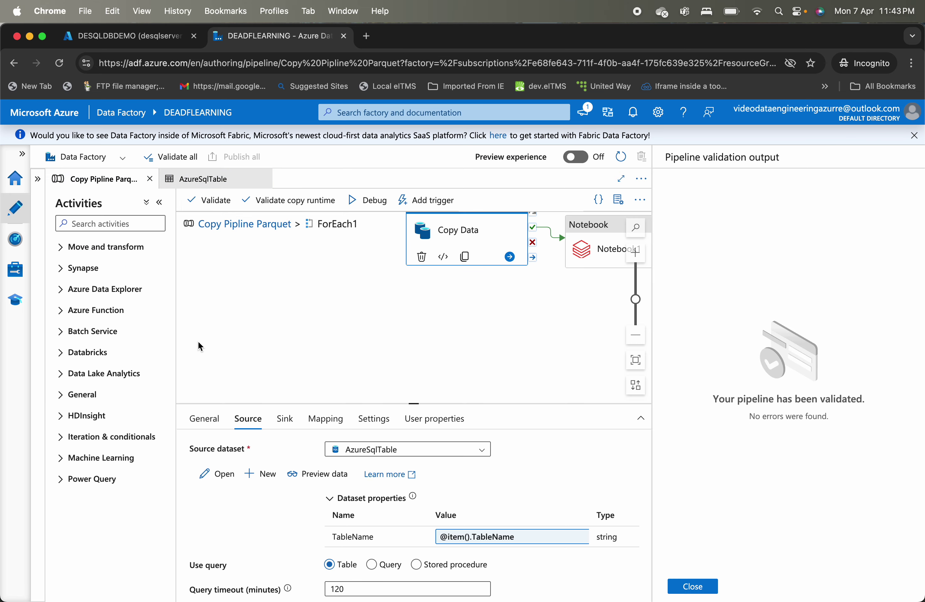
Step: Return to the top level of the pipeline, review the Get Config Details lookup settings and dismiss the validation output
click(252, 225)
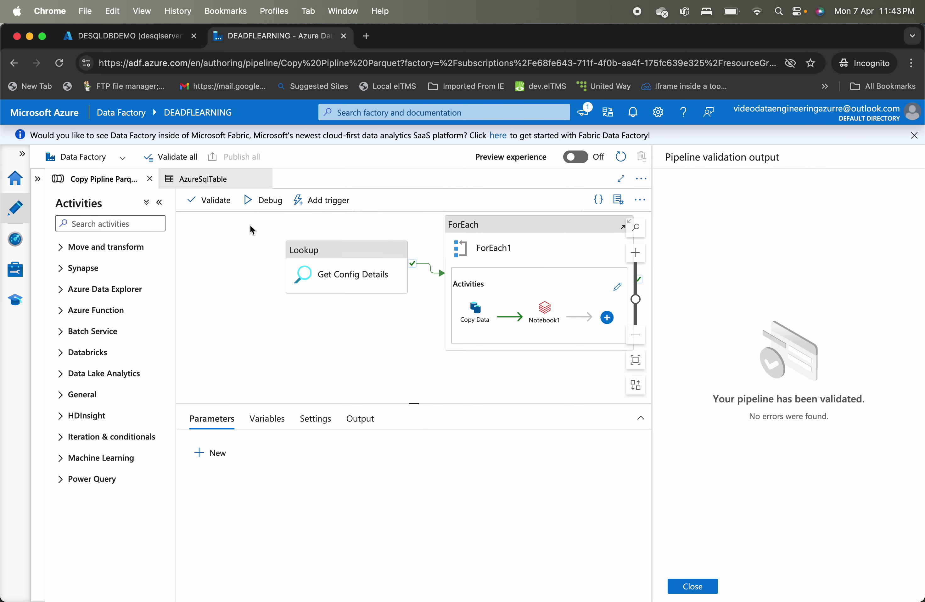
click(303, 280)
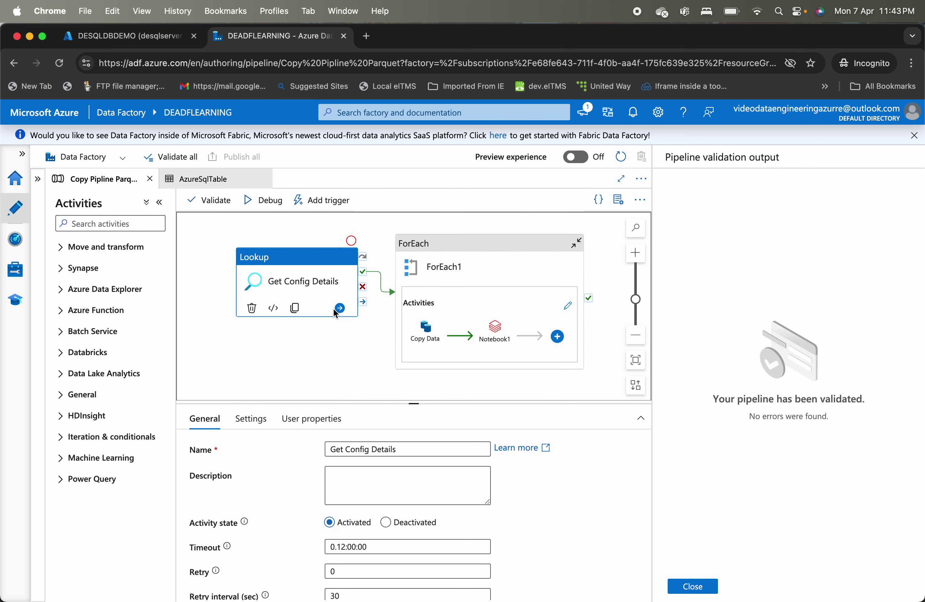
click(251, 419)
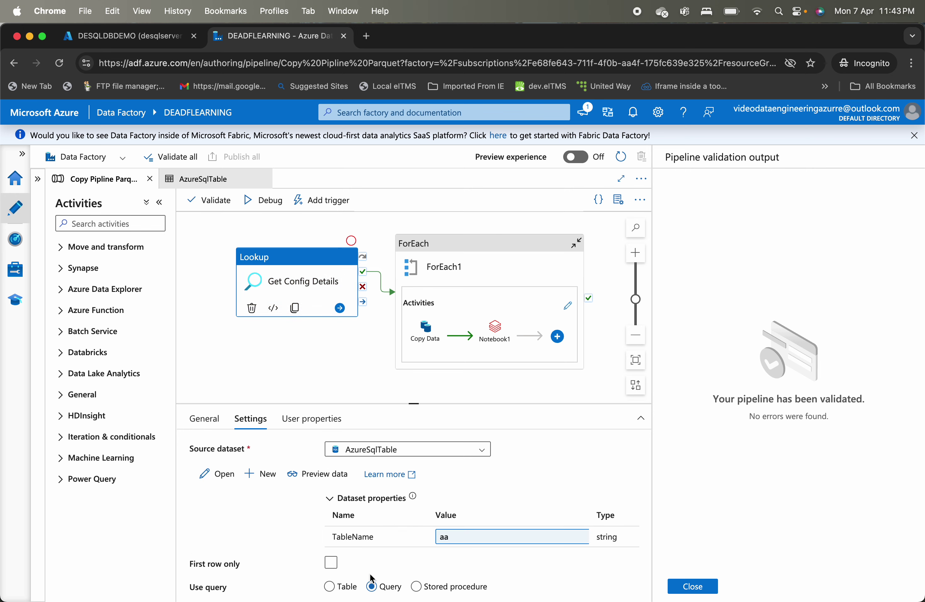
click(693, 586)
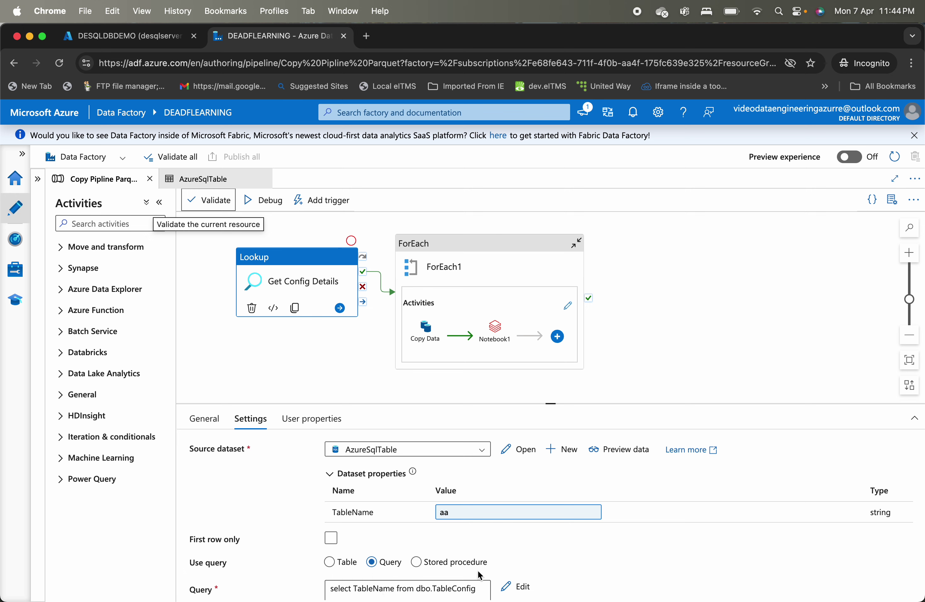
Step: Review the ForEach1 settings, then open its inner activities and check the Copy Data activity's source settings
click(437, 335)
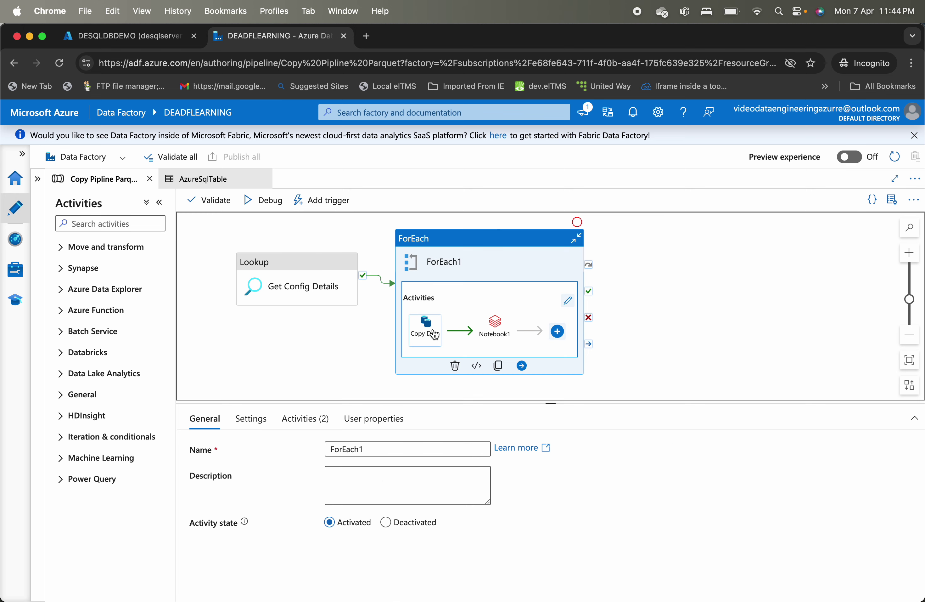
click(259, 419)
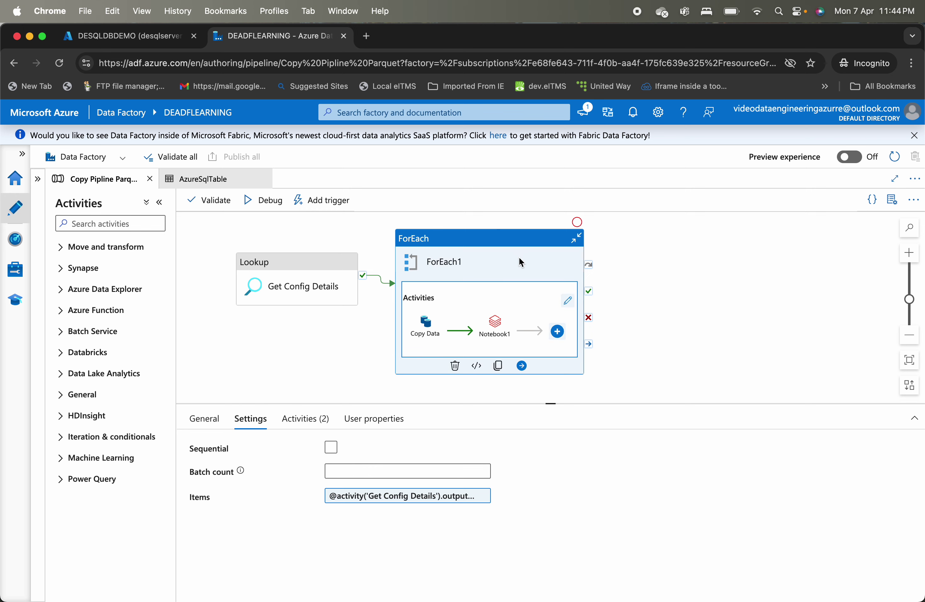
click(568, 300)
click(448, 253)
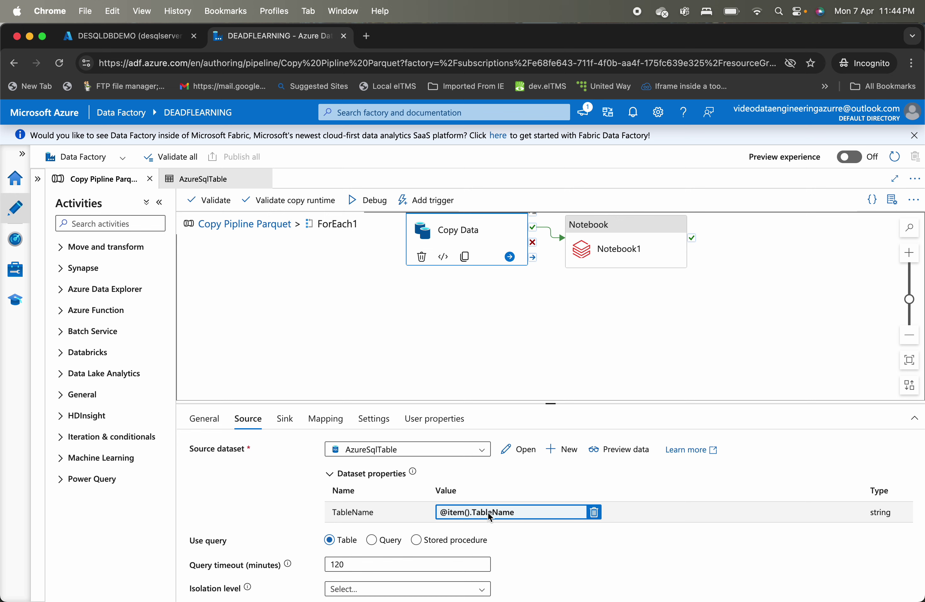
Step: Open the AzureDLParquet sink dataset from Copy Data and inspect its directory and file name expressions without changing them
click(286, 421)
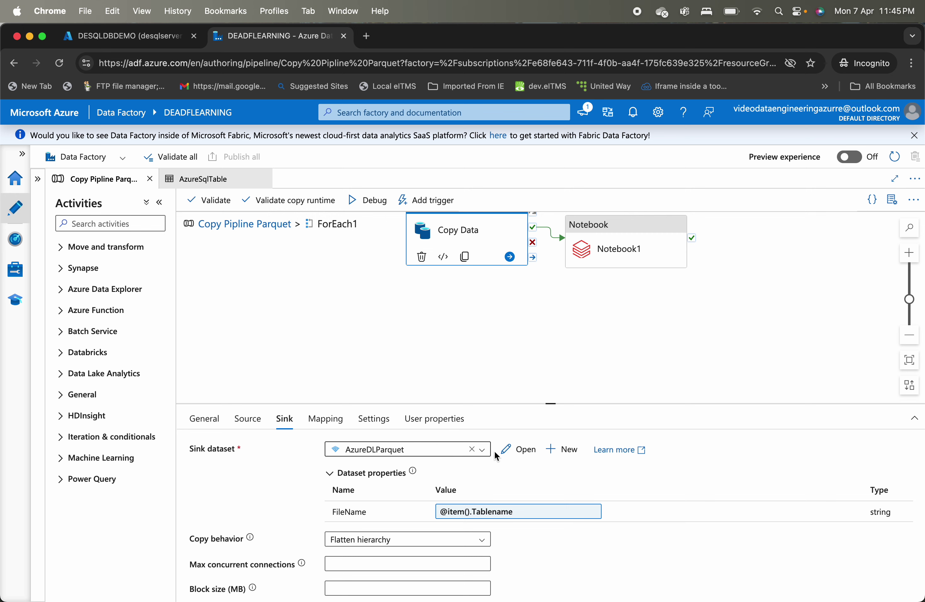
click(520, 451)
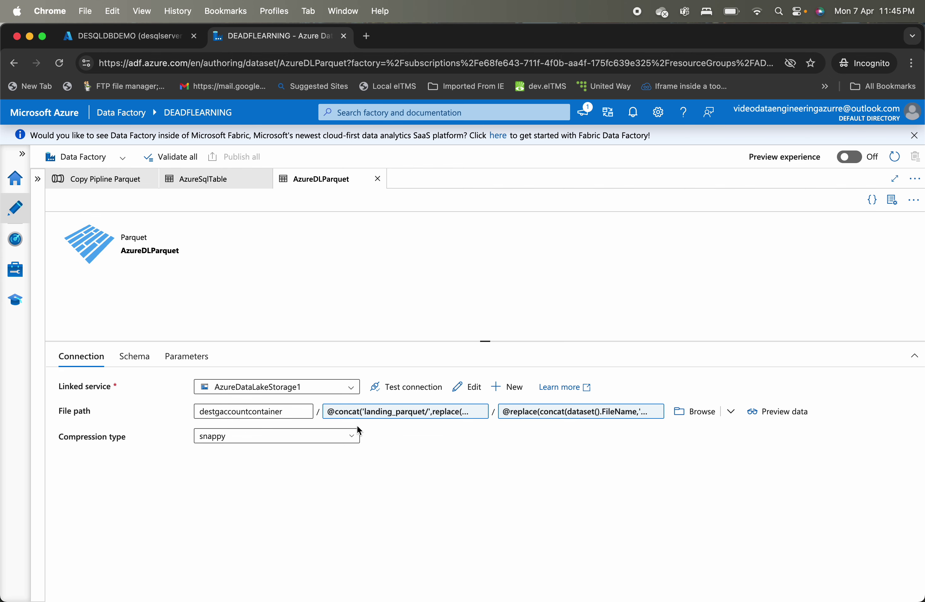
click(378, 411)
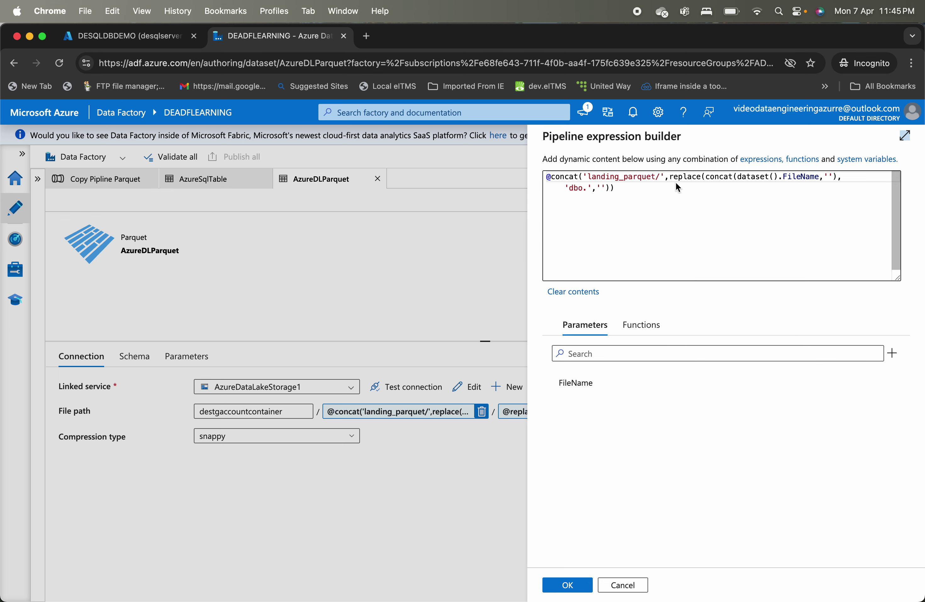
click(622, 585)
click(585, 414)
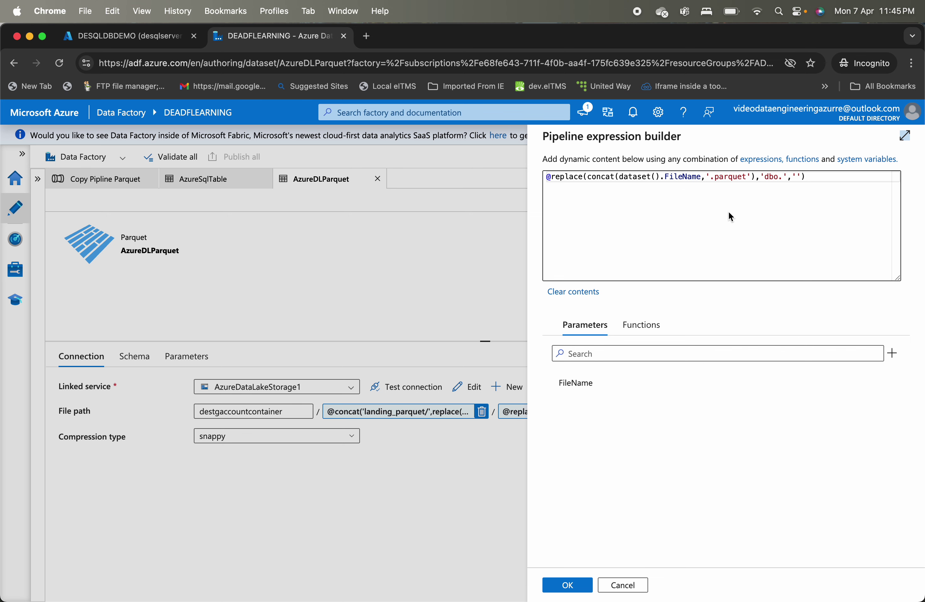
click(622, 585)
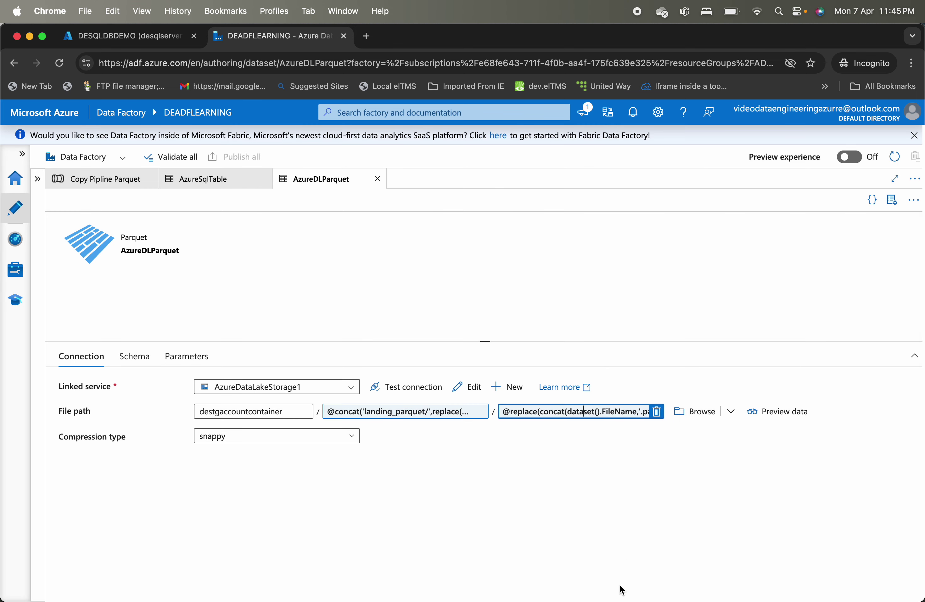
Step: Switch to the Azure portal, leave the query editor discarding unsaved edits, and open the destgaccountdemo storage account
click(157, 38)
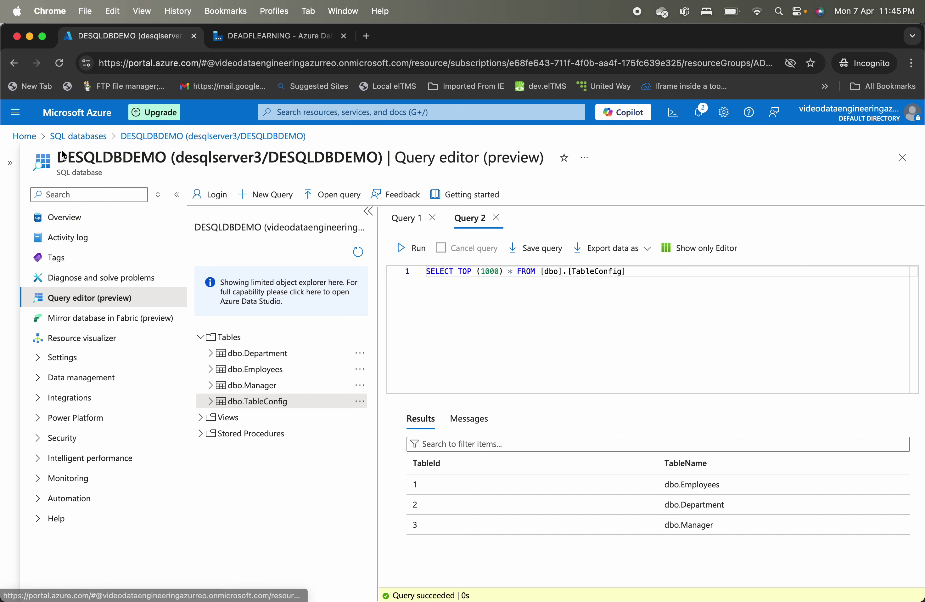
click(30, 138)
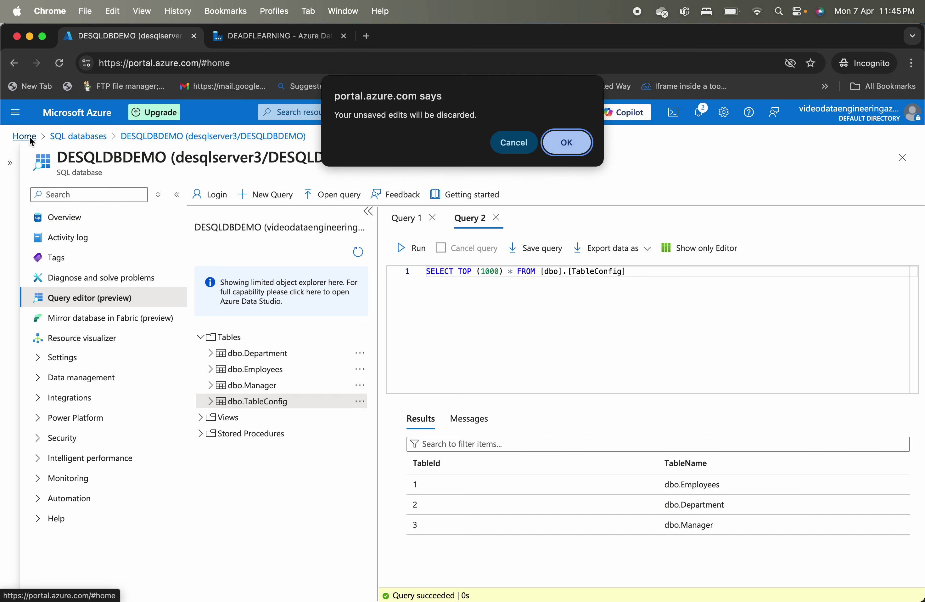
click(554, 146)
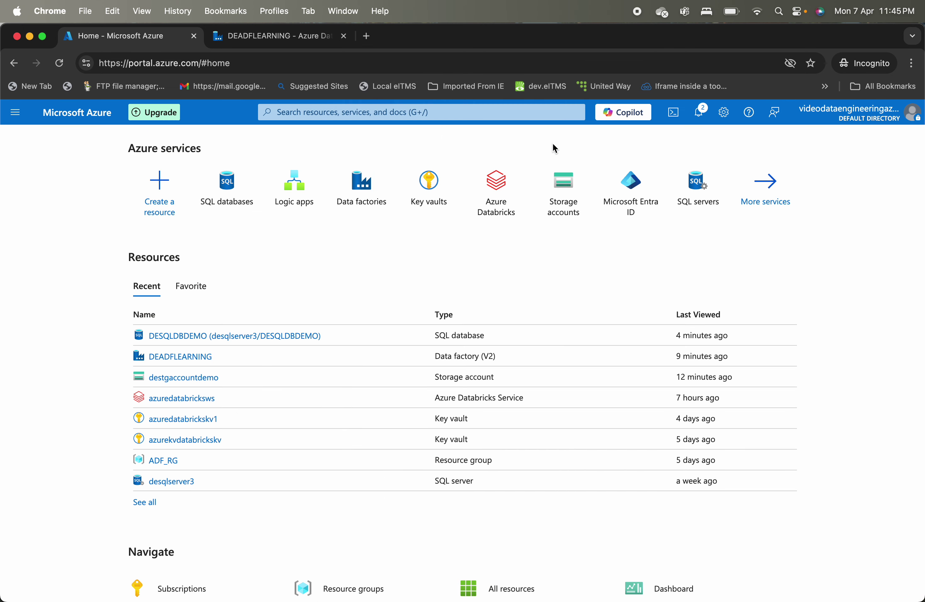
click(191, 378)
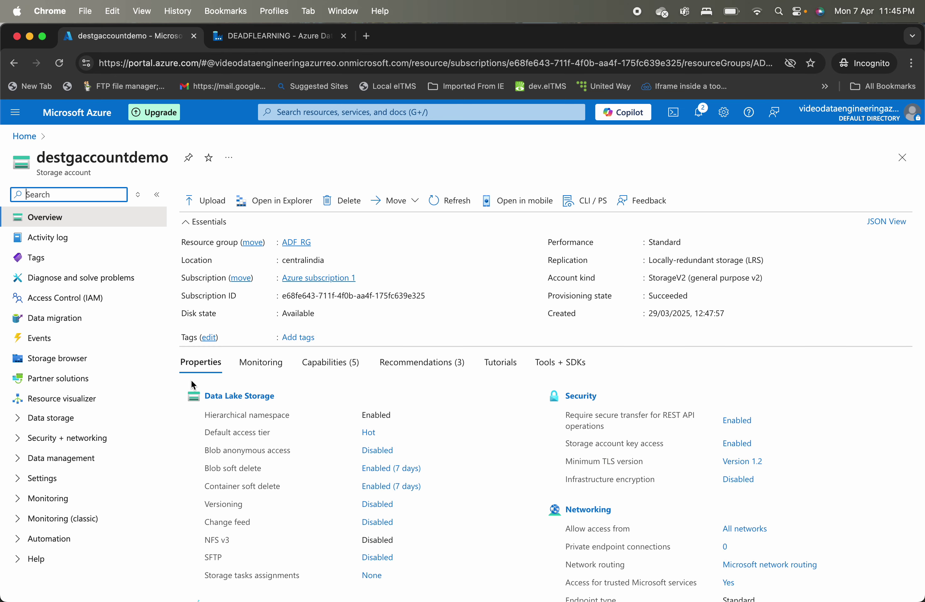
Step: Browse the storage account's destgaccountcontainer blob container to the Manager folder under landing_parquet
click(85, 361)
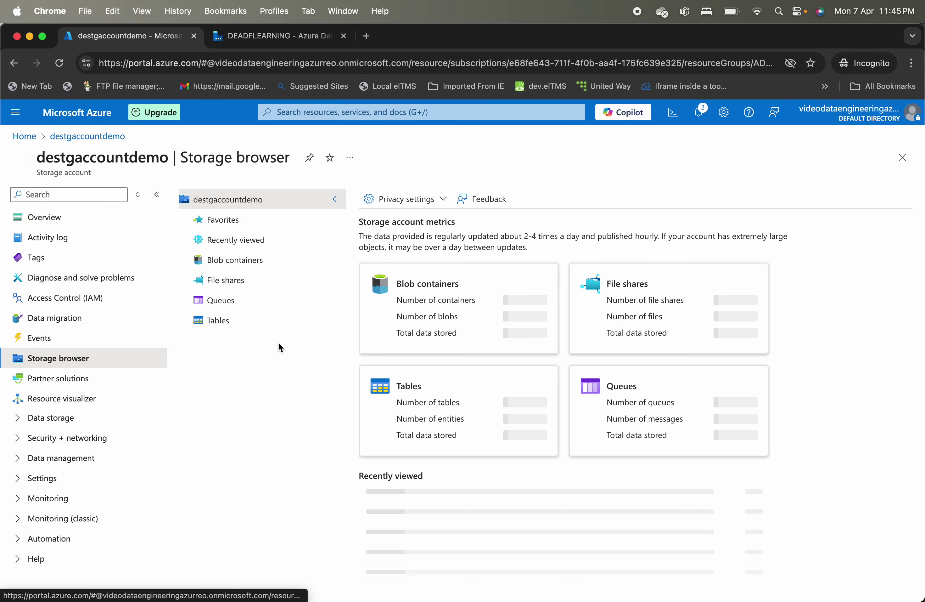
click(437, 284)
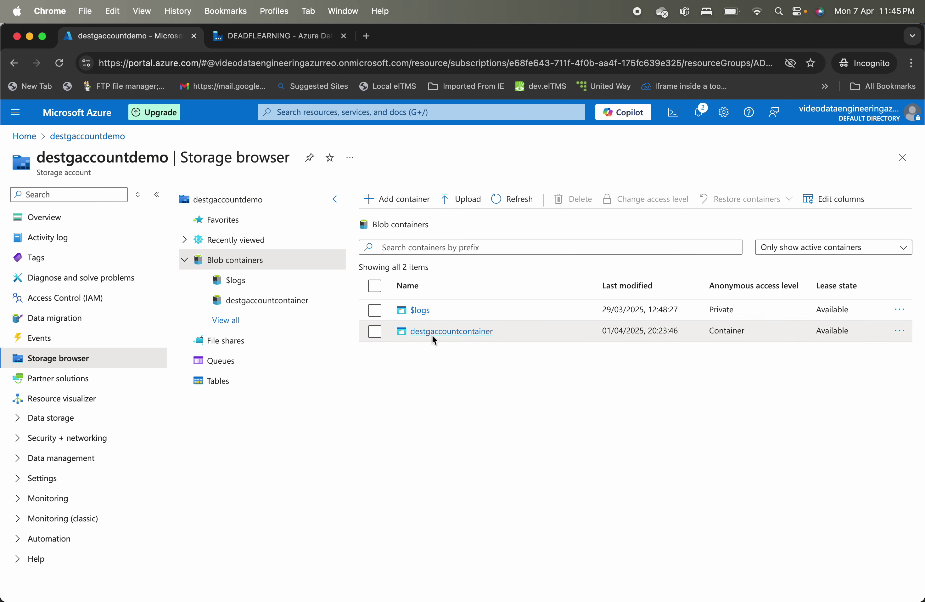
click(432, 332)
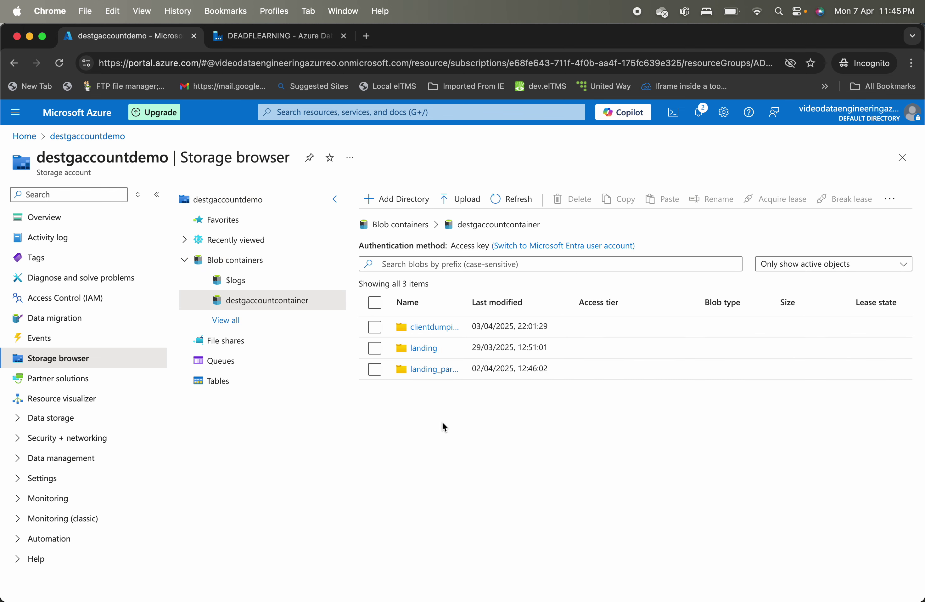
click(434, 369)
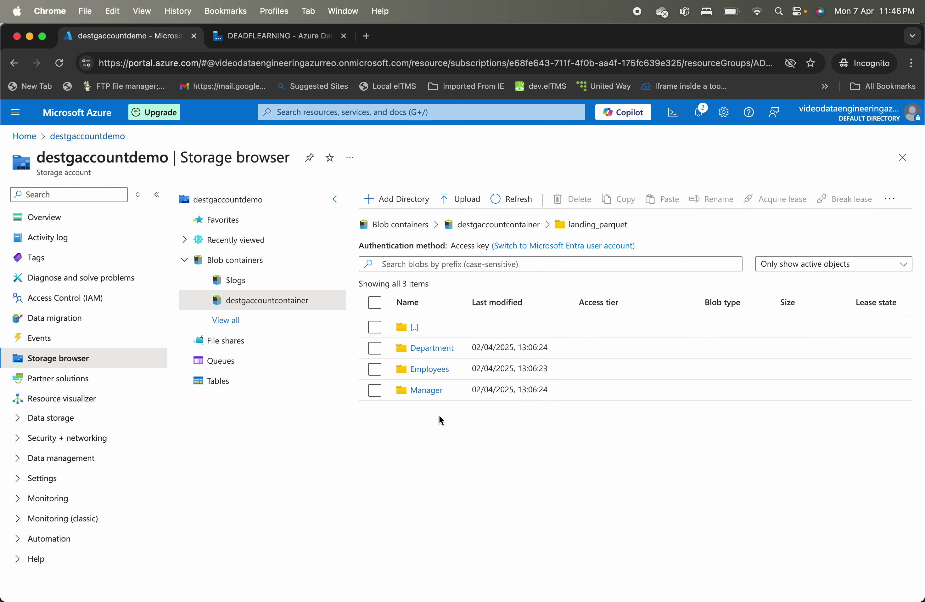
click(431, 393)
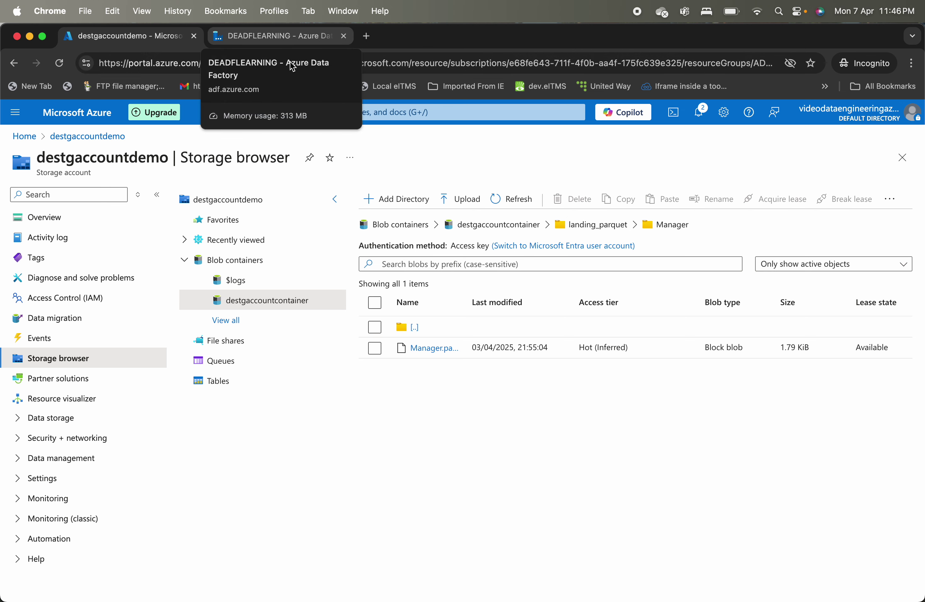
Step: Switch back to the Copy Pipline Parquet pipeline in Data Factory and view the Notebook1 activity's Databricks linked service
click(290, 36)
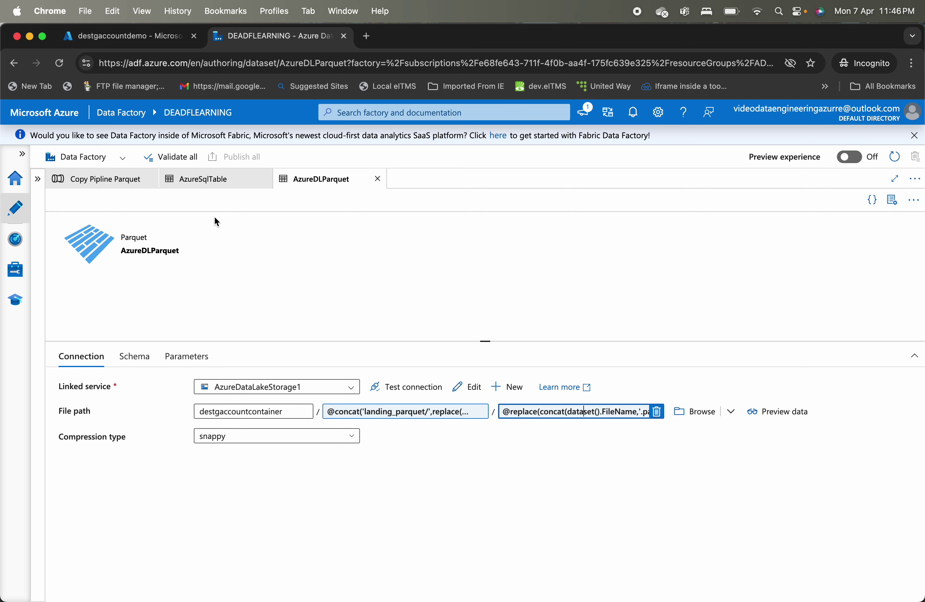
click(114, 180)
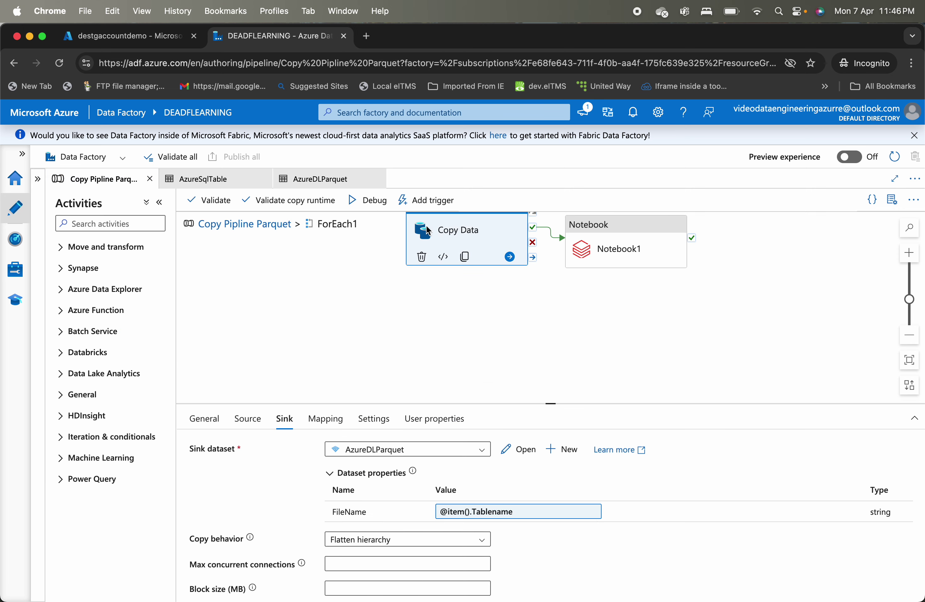
click(446, 238)
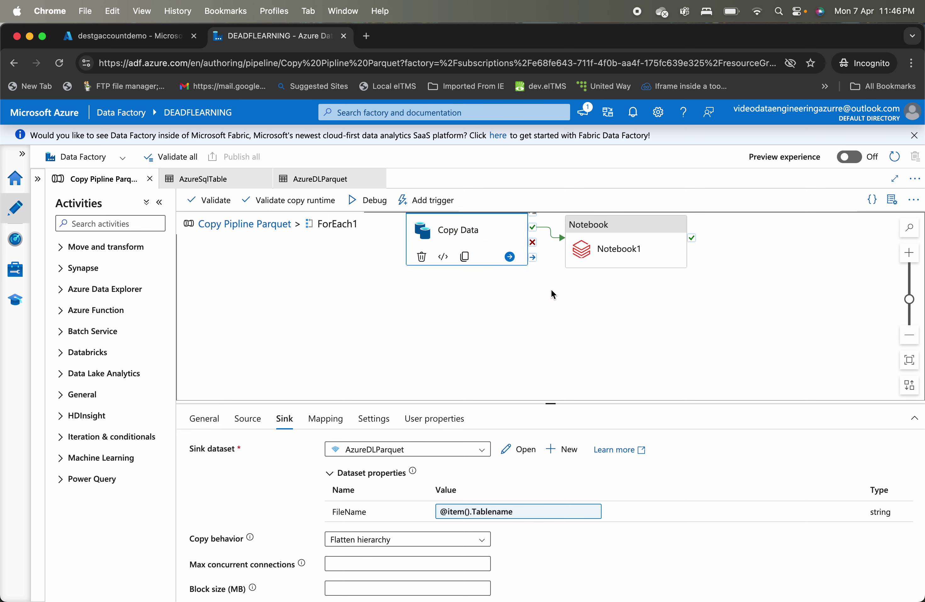
click(596, 254)
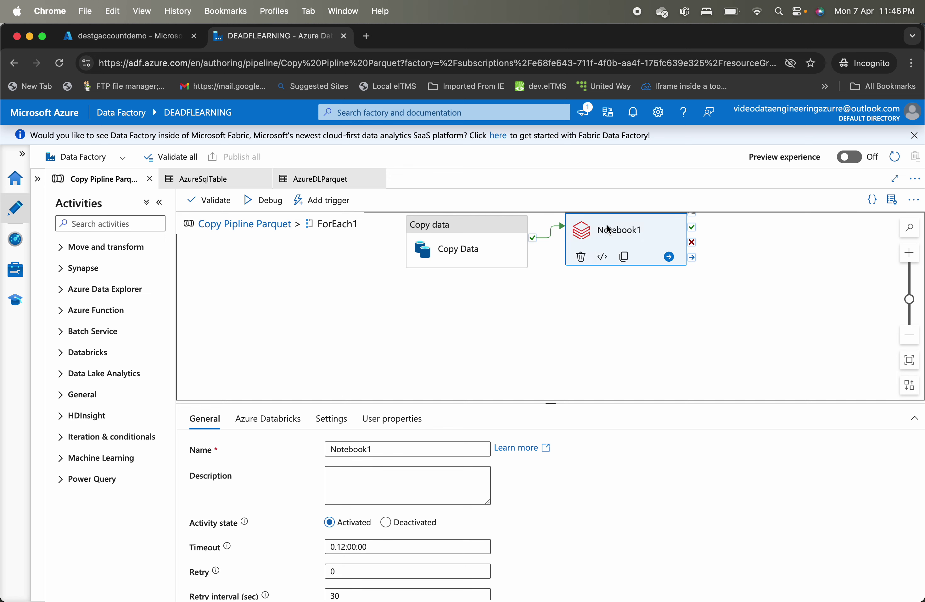
click(278, 419)
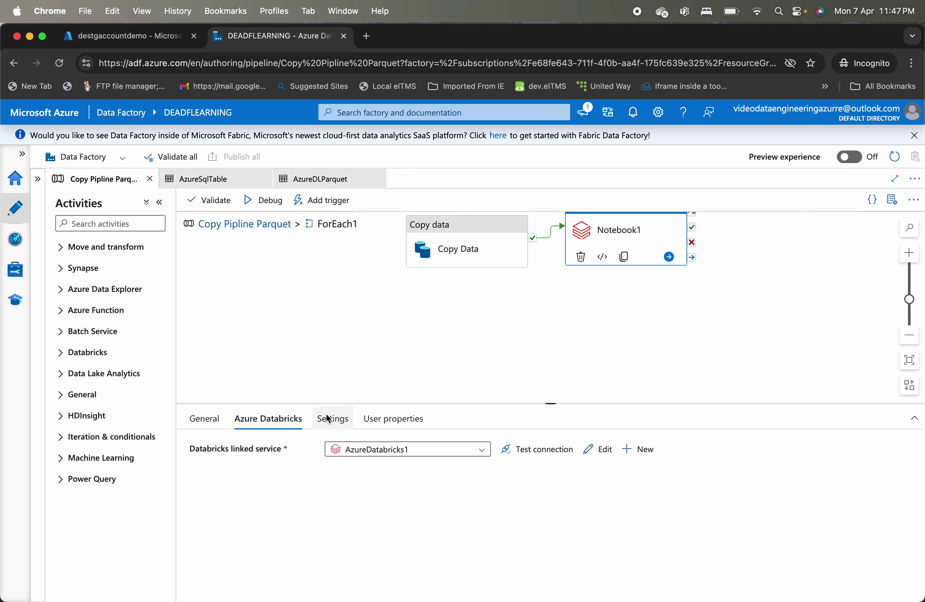
Step: Compare the Copy Data and Notebook1 activities, then open Notebook1's AzureDatabricks1 linked service configuration for review
click(622, 226)
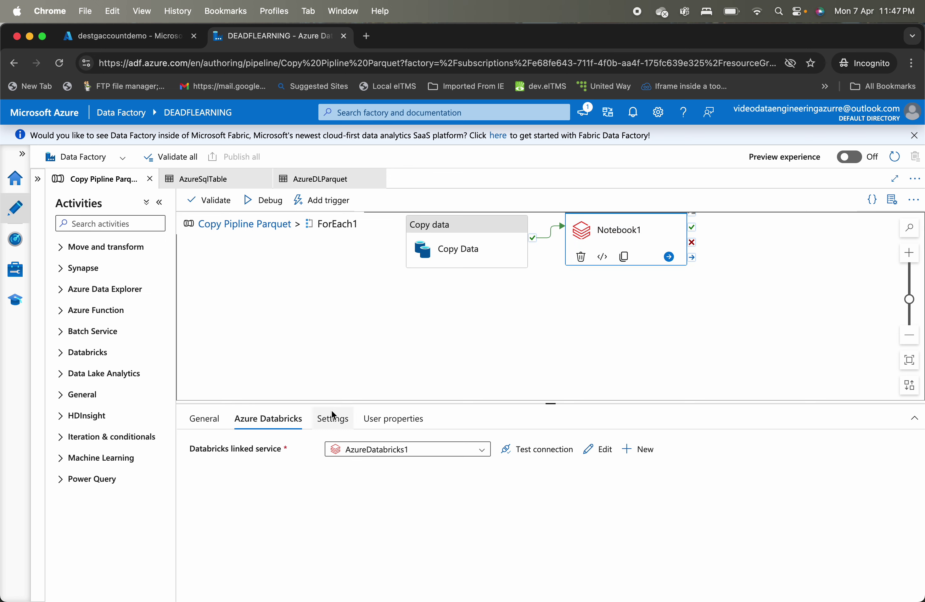
click(334, 424)
click(274, 422)
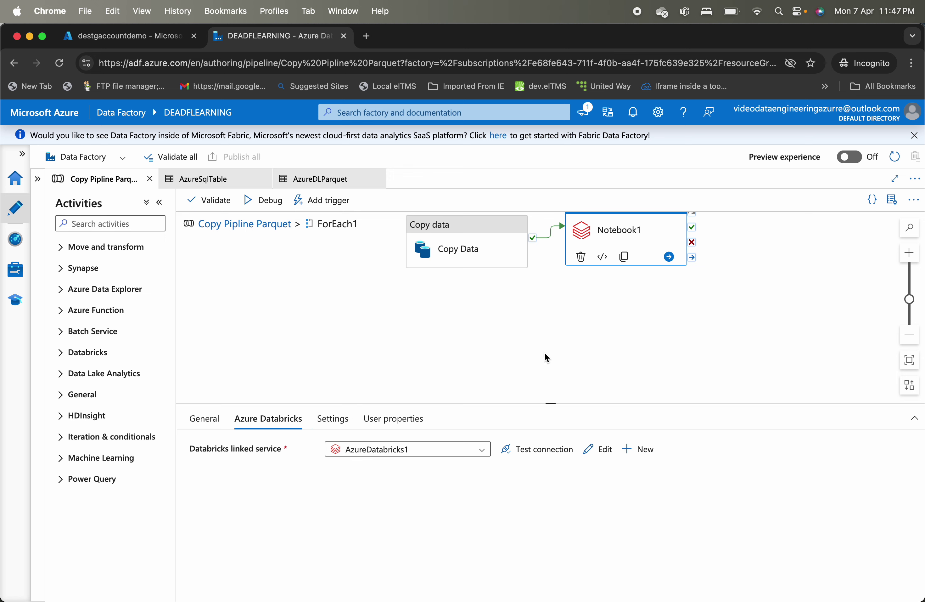
click(609, 237)
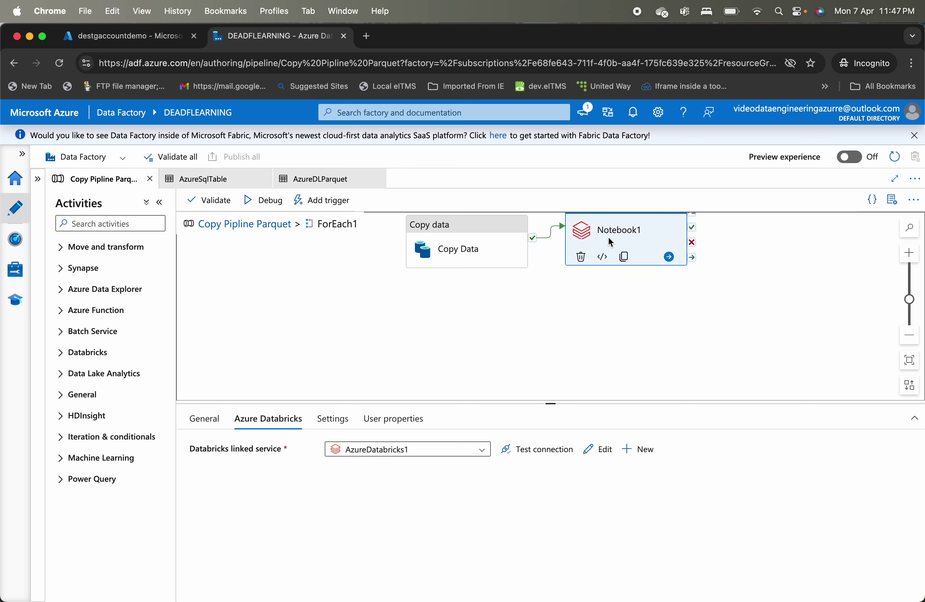
click(474, 254)
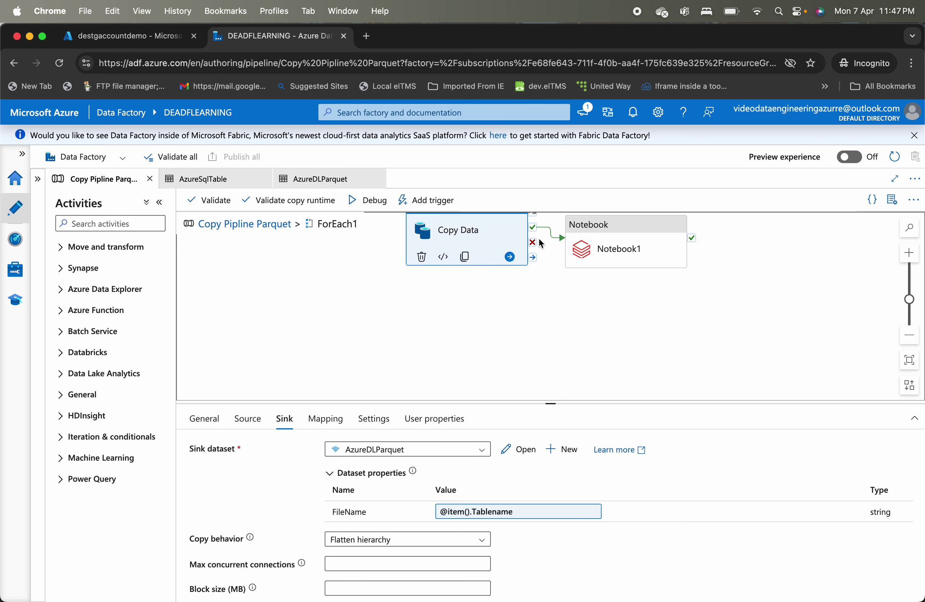
click(575, 246)
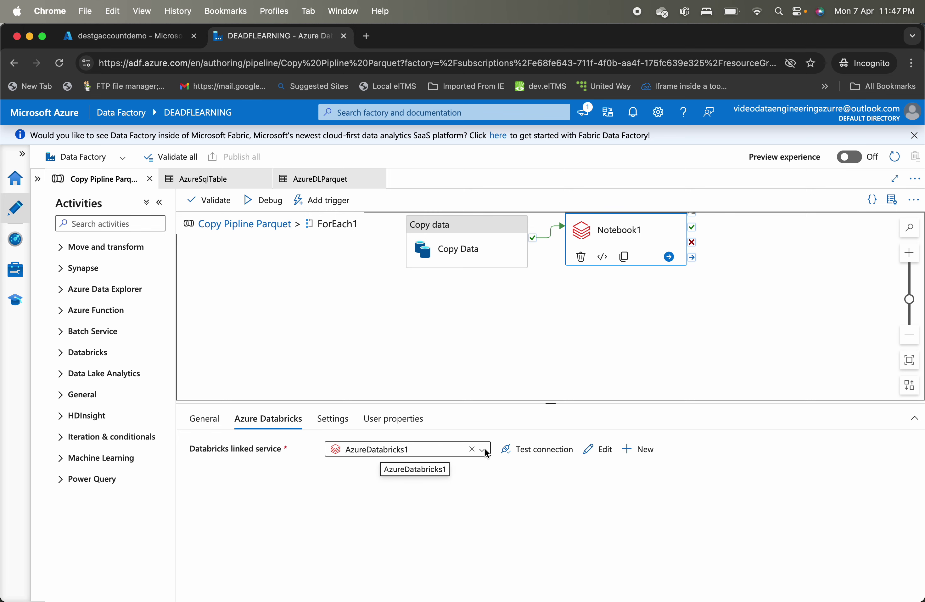
click(594, 449)
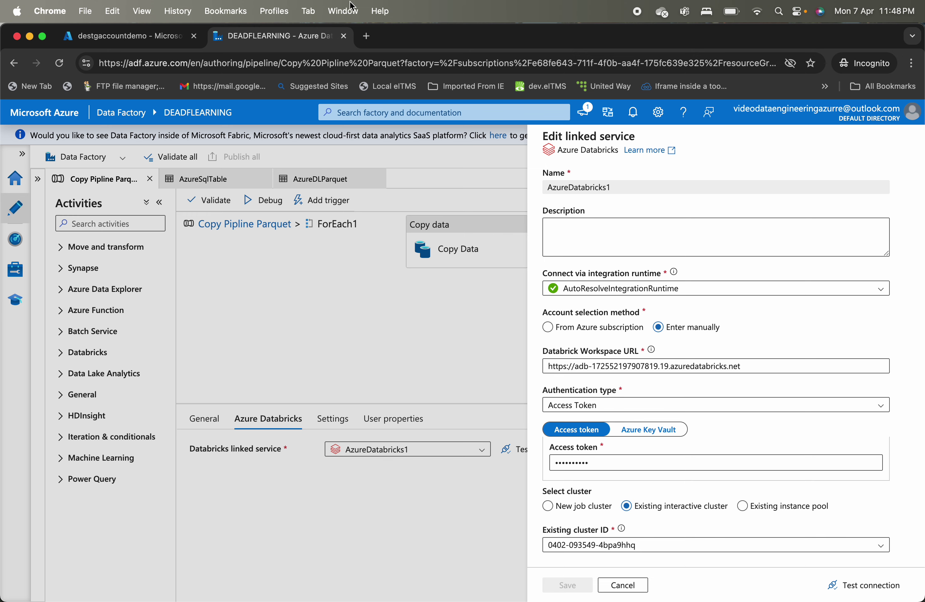
Step: Open portal.azure.com in a new browser tab, open the azuredatabricksws resource, and launch its Databricks workspace
click(366, 36)
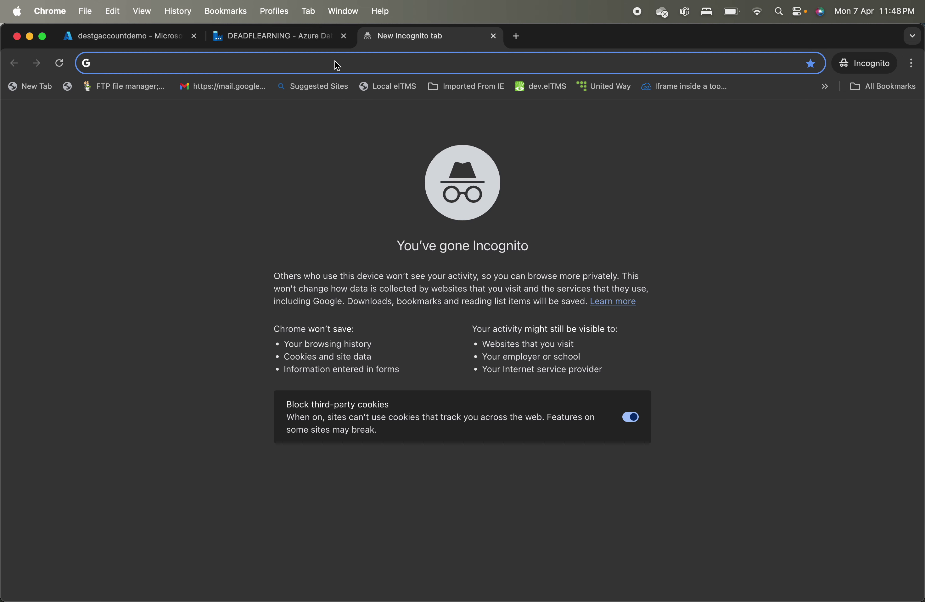
text(portal.azure.com)
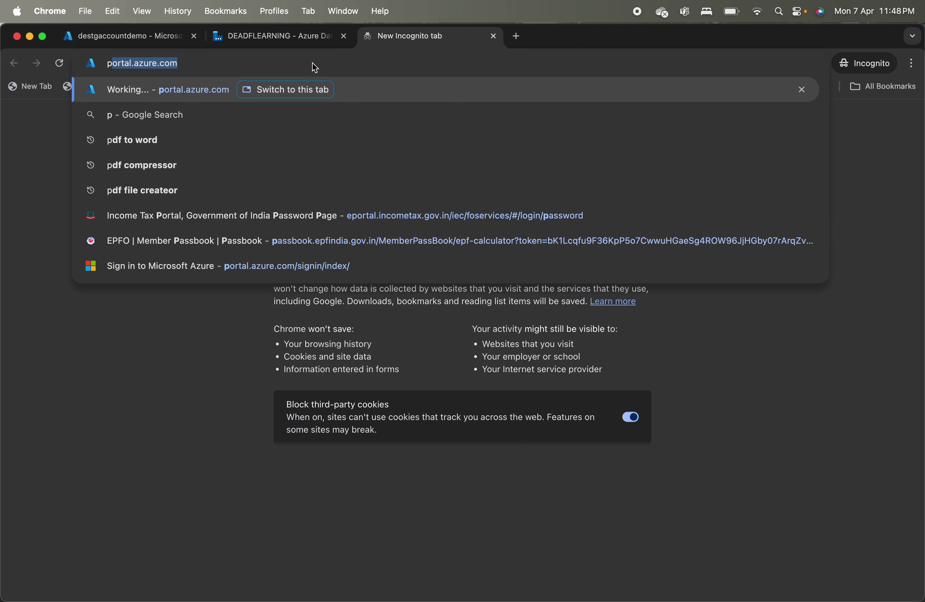
key(Return)
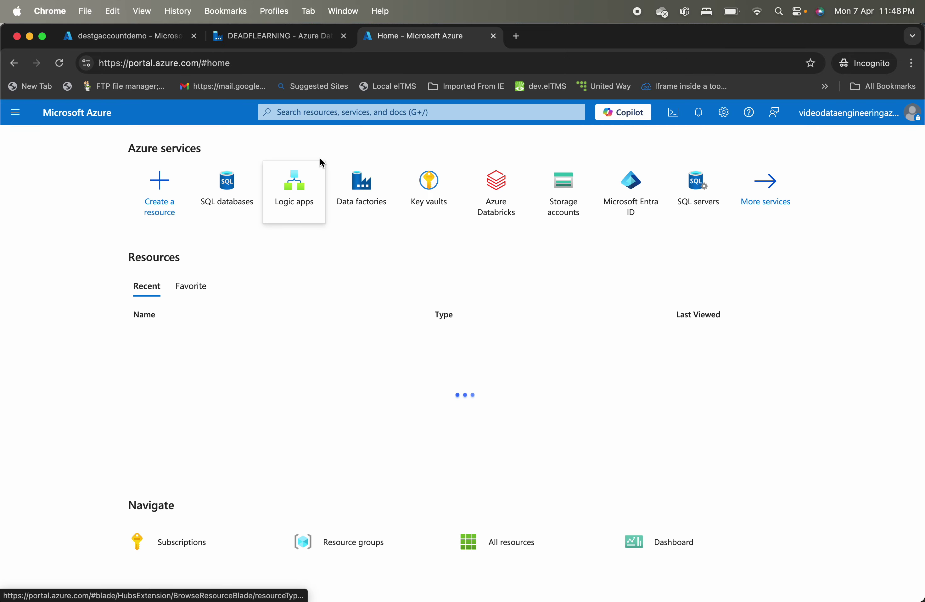
click(186, 397)
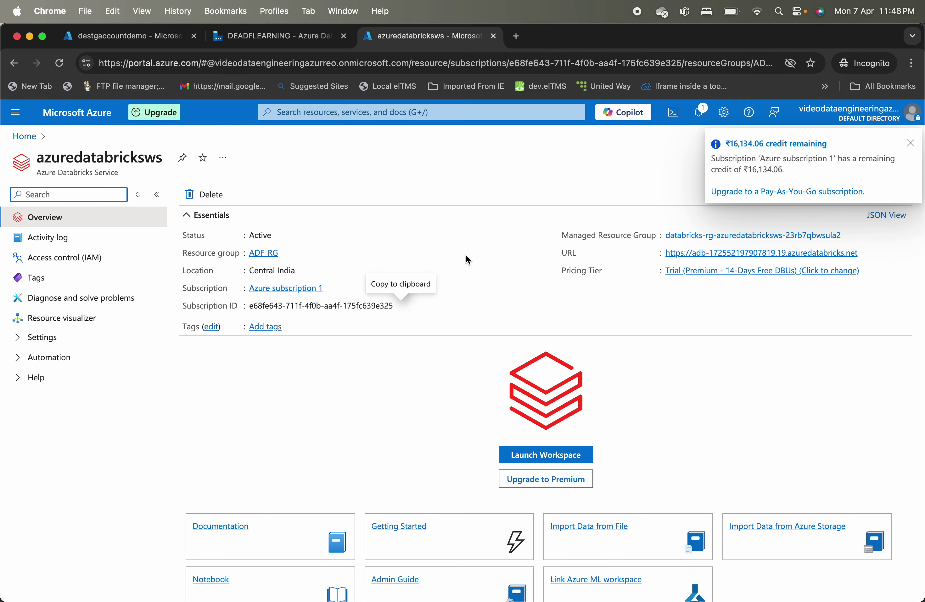
click(537, 458)
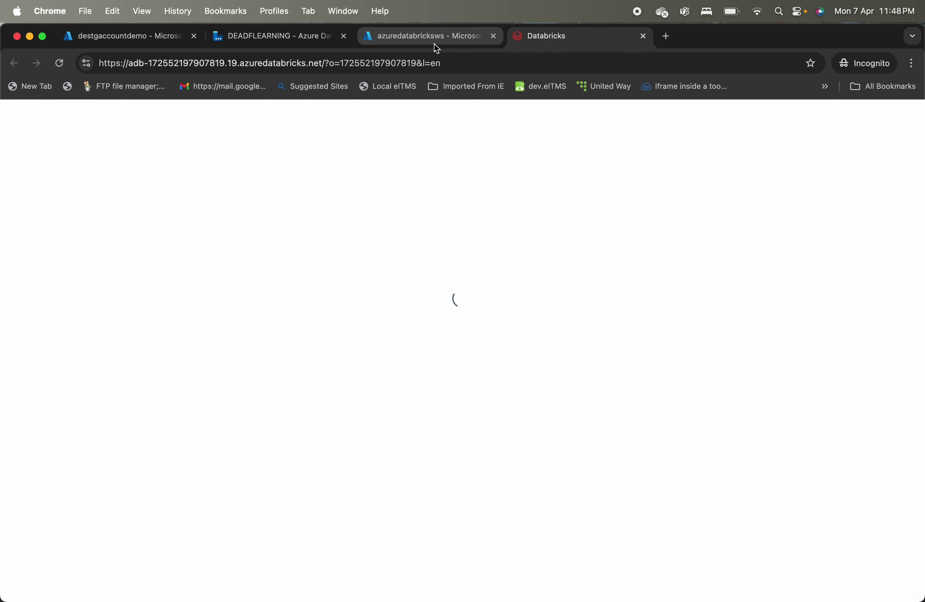
Step: Return to the Azure portal, open the Azure Databricks service list from the home page, and begin creating a new workspace
click(435, 45)
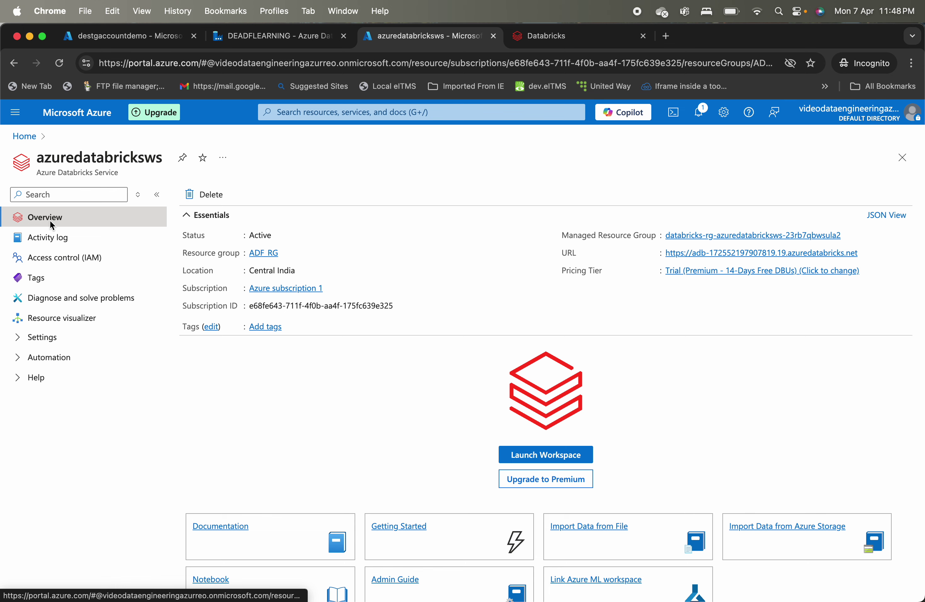
click(28, 137)
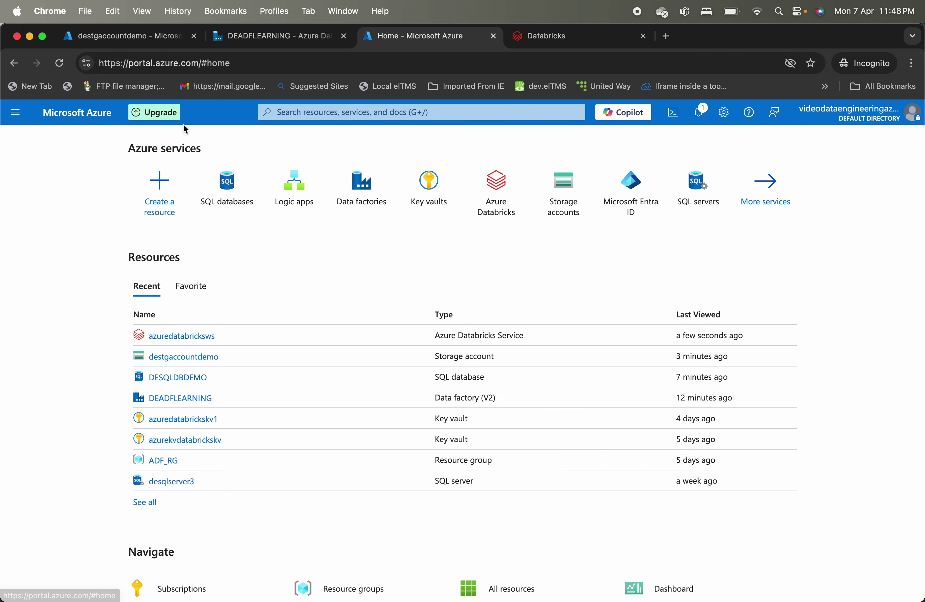
click(290, 117)
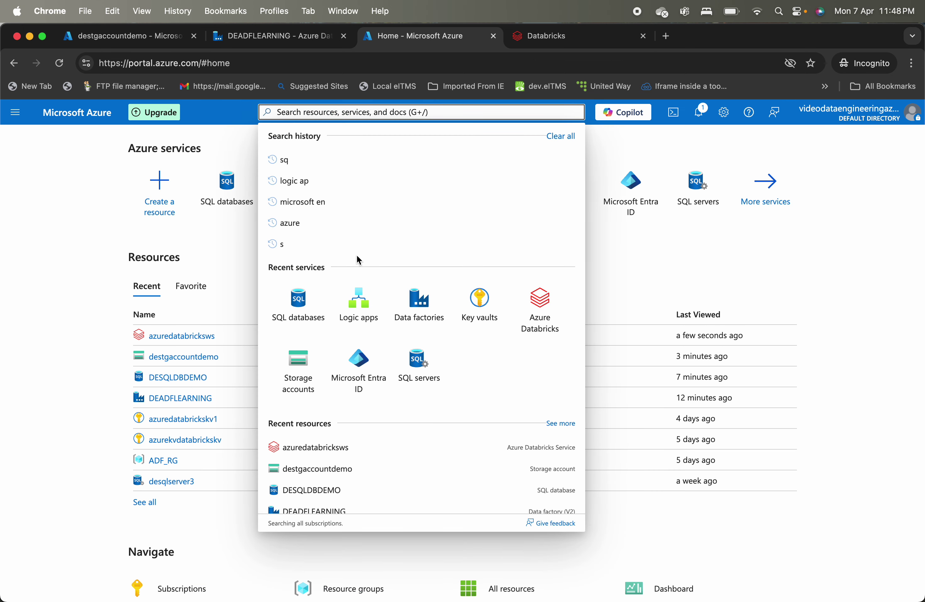
click(540, 330)
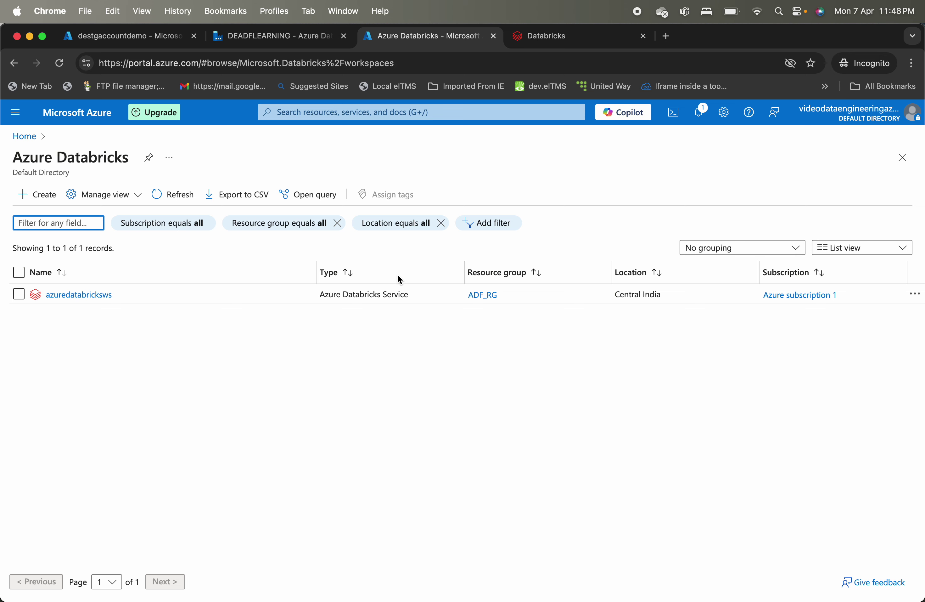
click(41, 196)
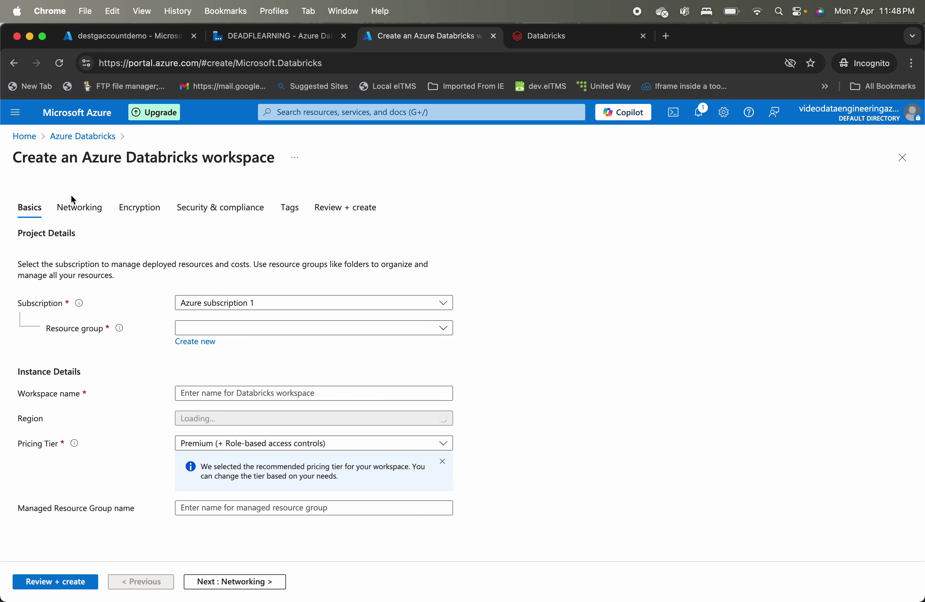
Step: Review the new workspace's resource group, name, pricing tier and networking options without changing any of them
click(224, 331)
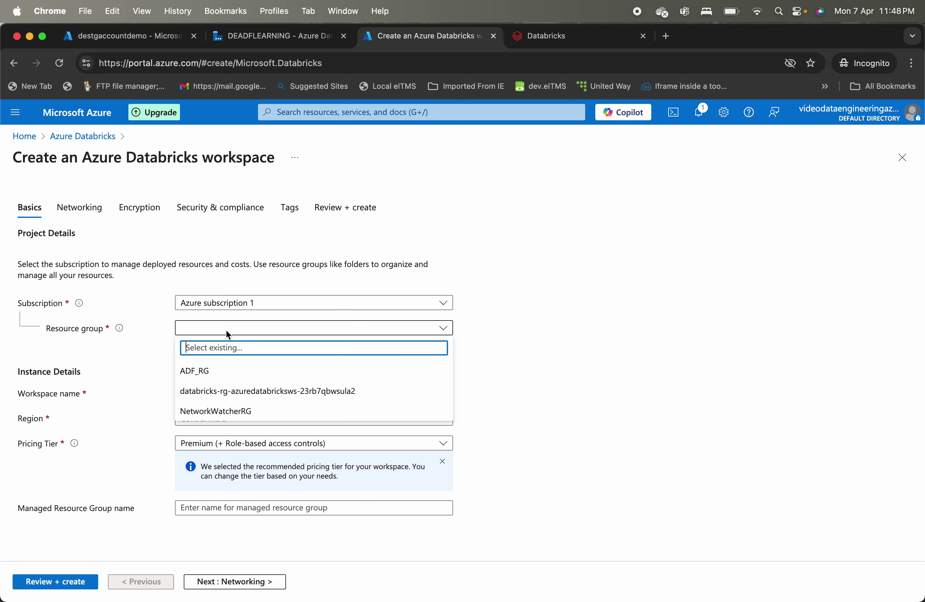
click(585, 333)
click(307, 394)
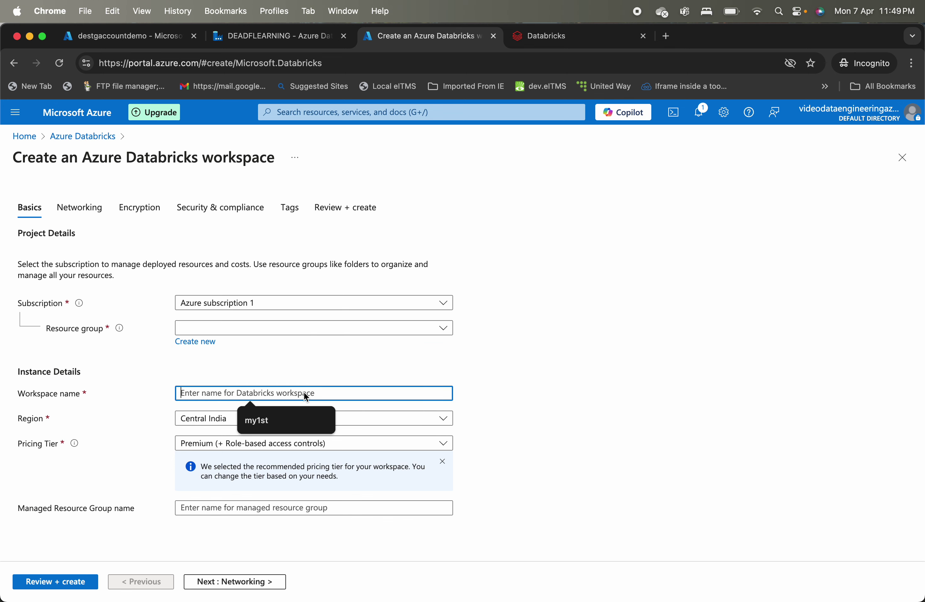
click(448, 405)
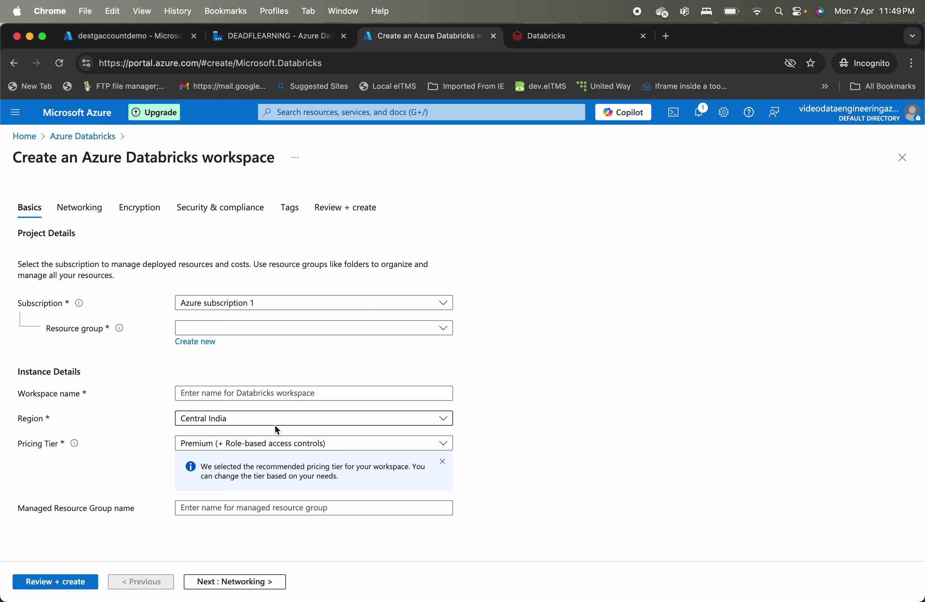
click(263, 446)
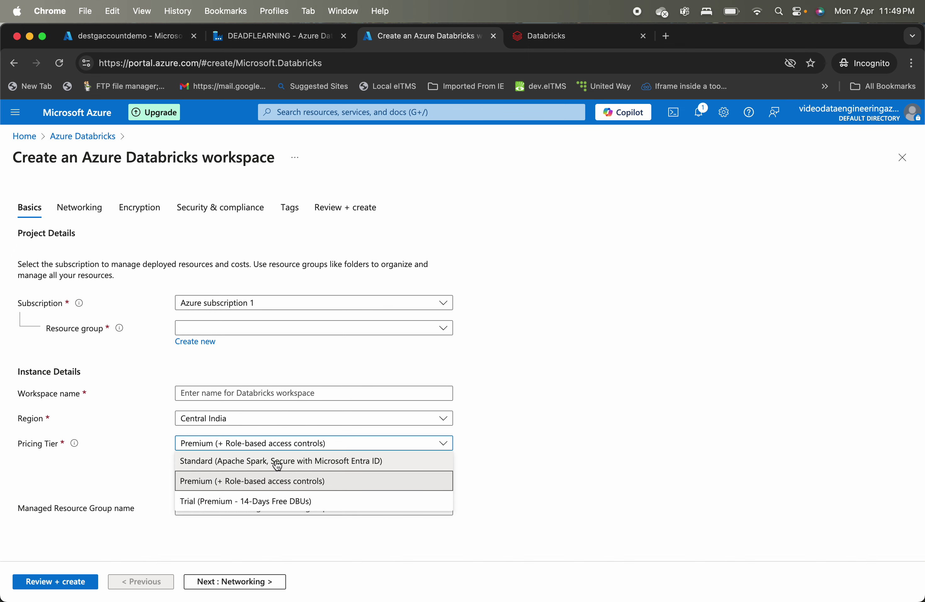
click(562, 363)
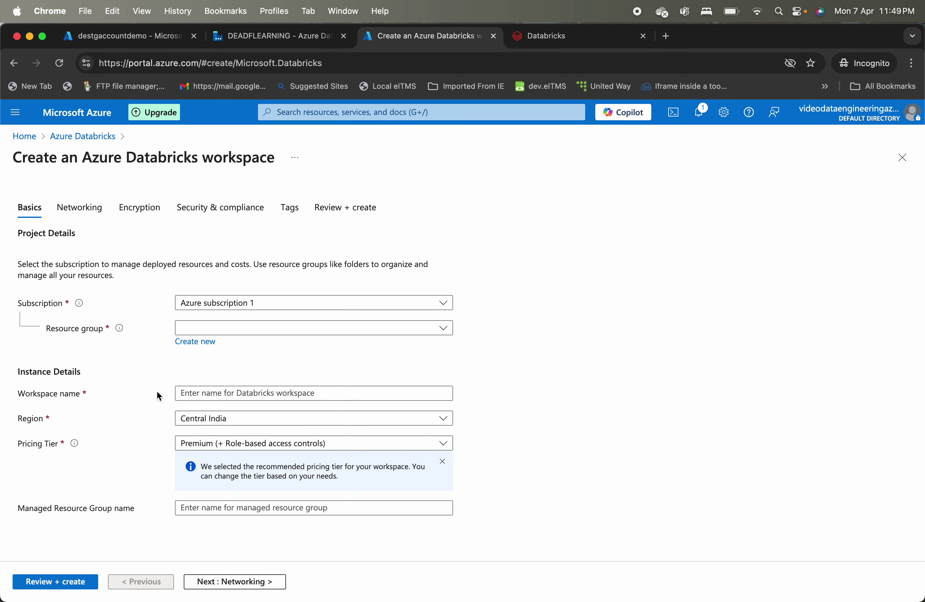
click(90, 209)
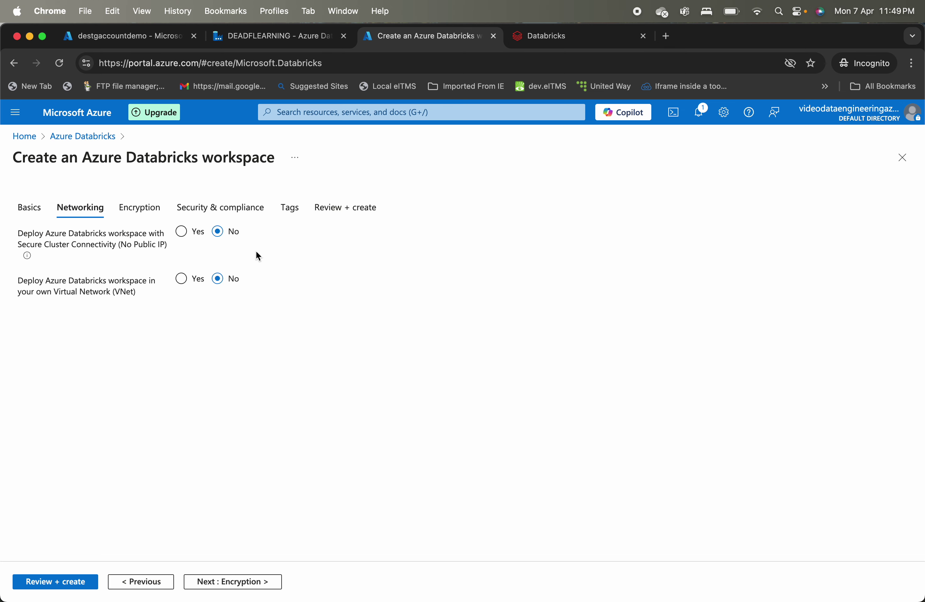
Step: Switch to the Databricks workspace home page and compare its URL with the workspace URL in Data Factory's AzureDatabricks1 linked service
click(565, 43)
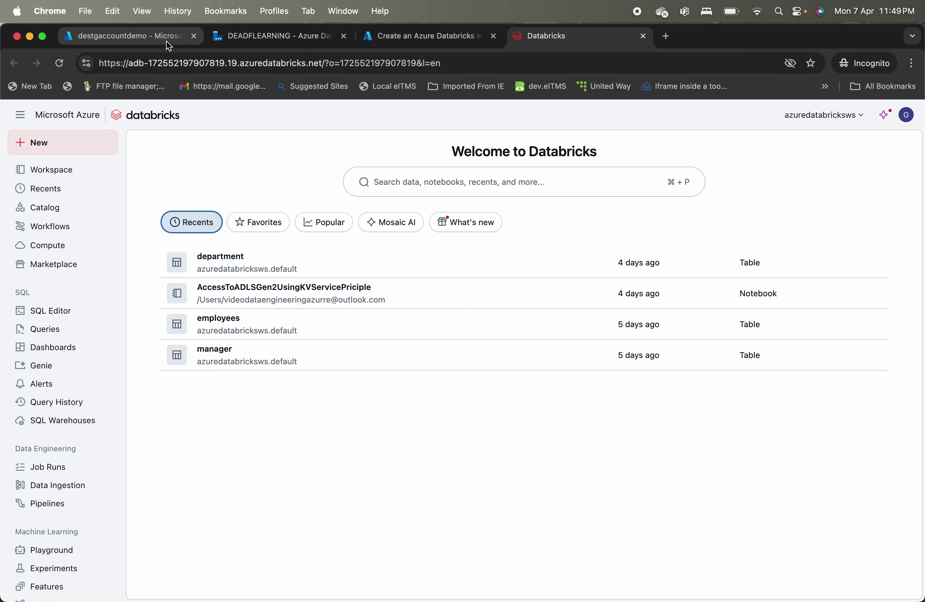
click(84, 120)
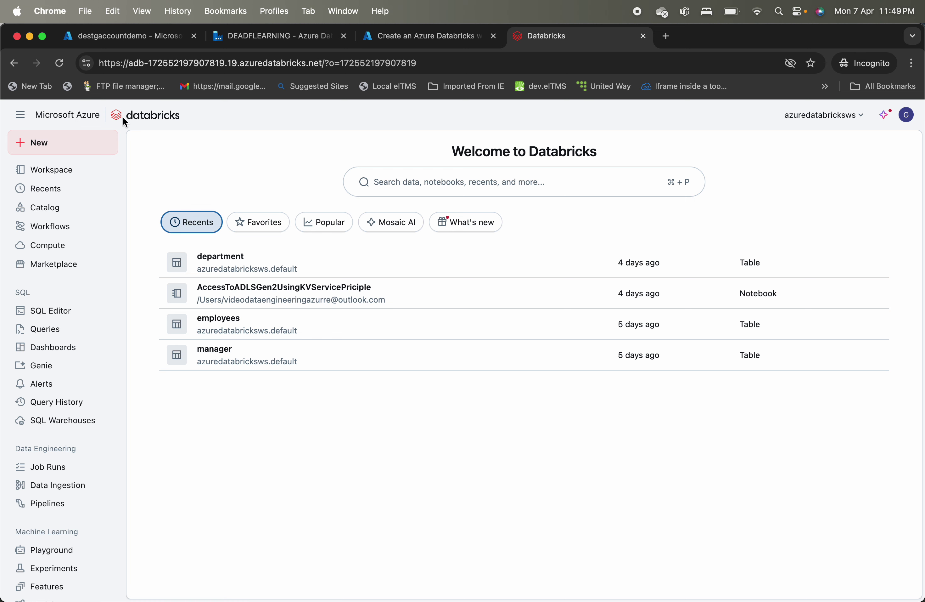
click(414, 62)
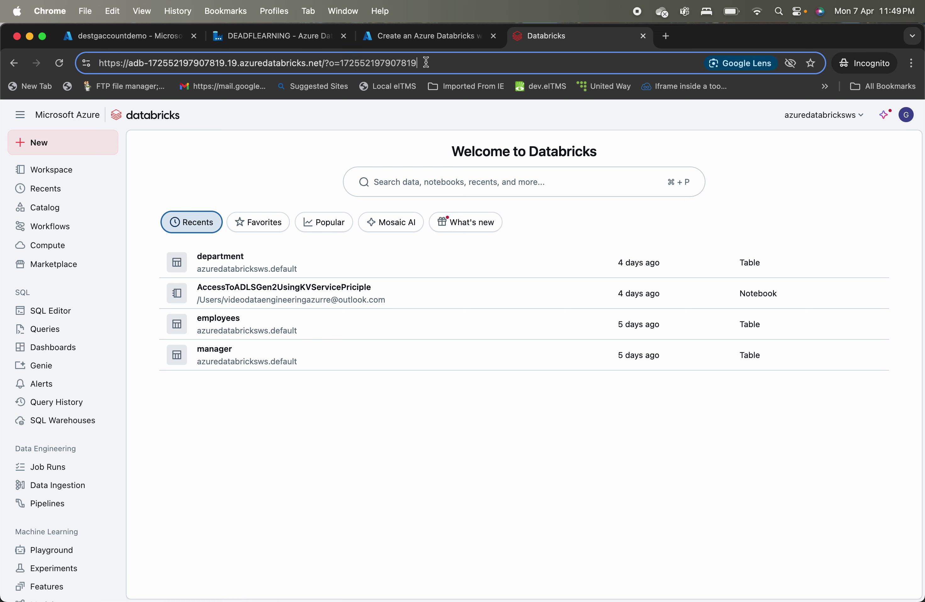
click(164, 36)
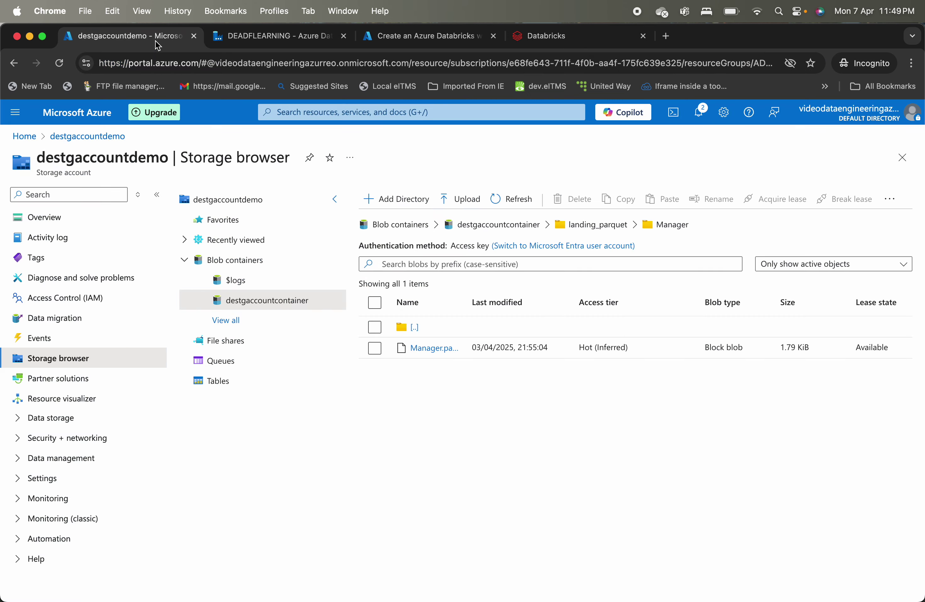
click(249, 36)
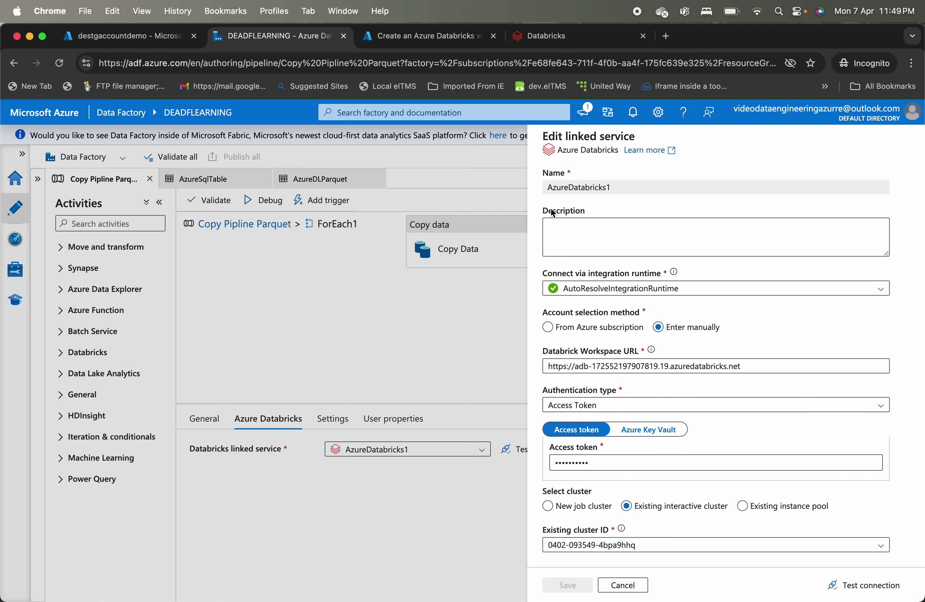
Step: View the access tokens in the Databricks user's Developer settings, and return to the AzureDatabricks1 linked service to review its authentication settings
click(562, 39)
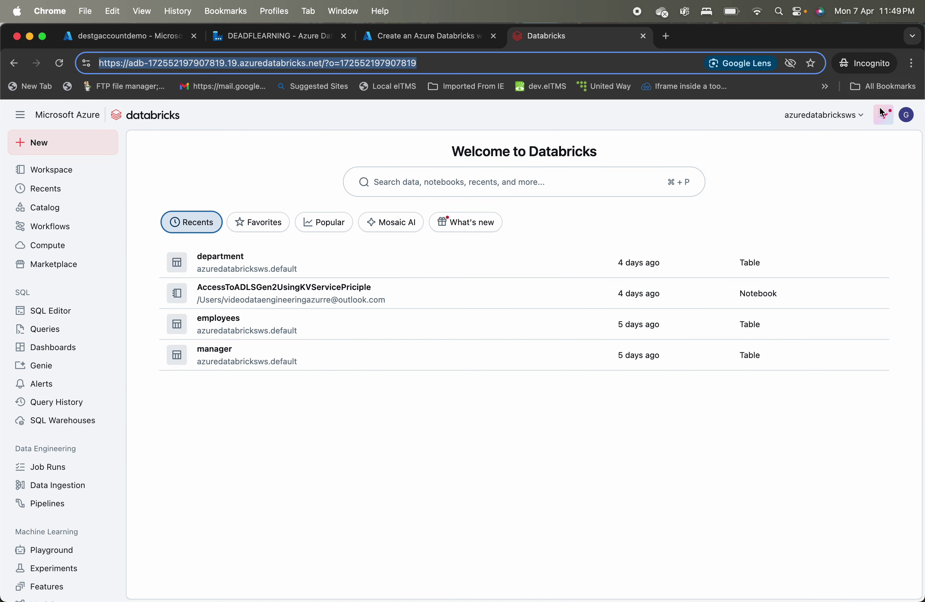
click(906, 117)
click(811, 185)
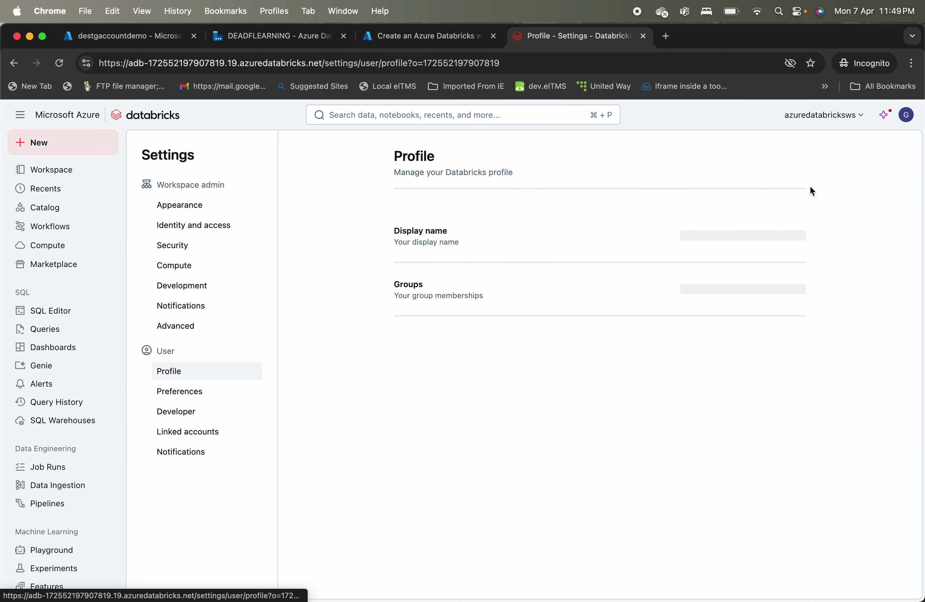
click(184, 411)
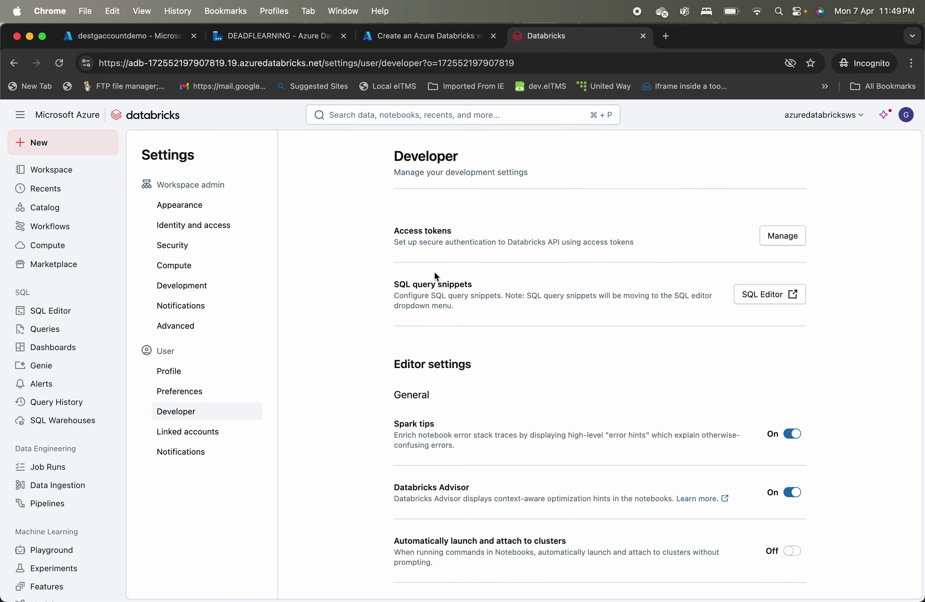
click(777, 233)
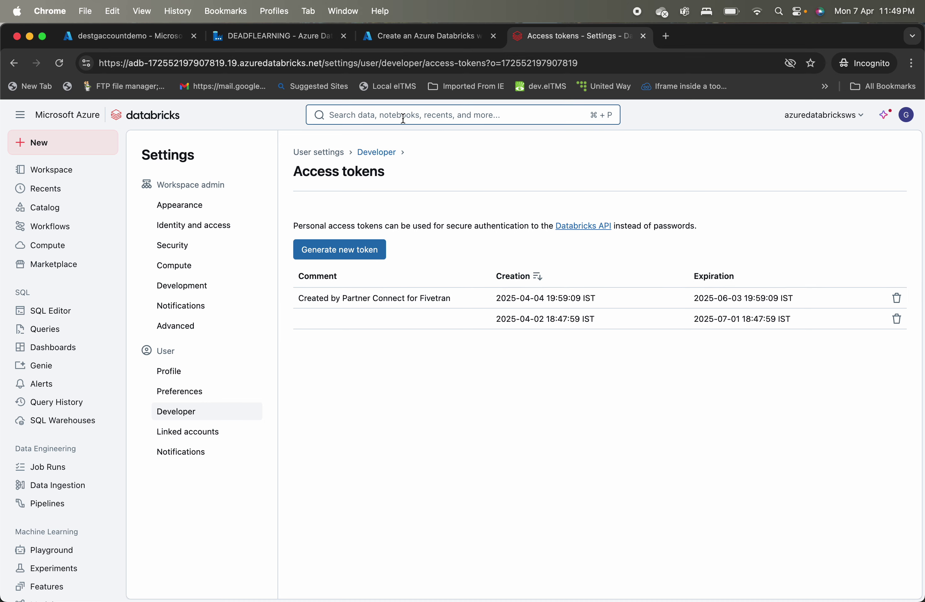
click(134, 42)
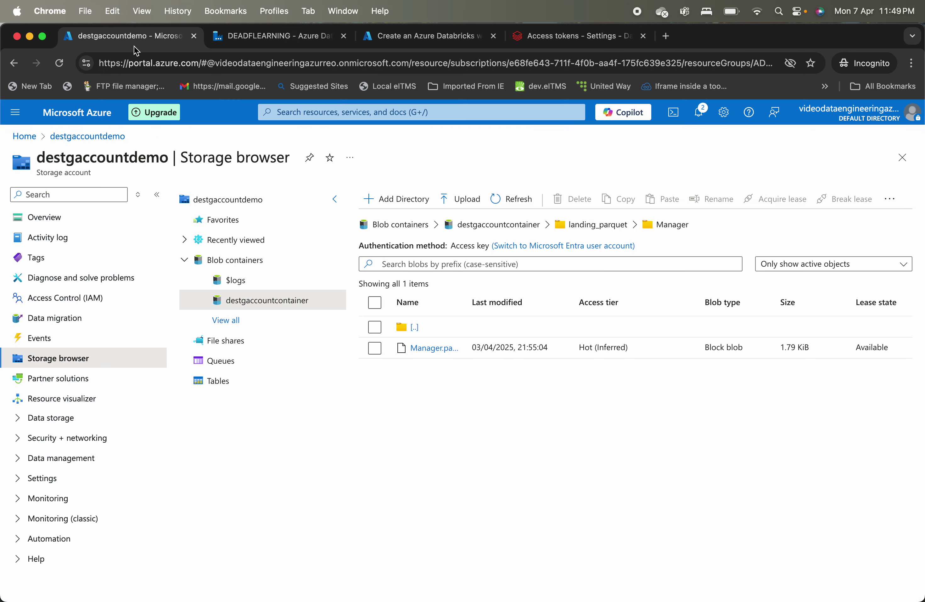
click(273, 38)
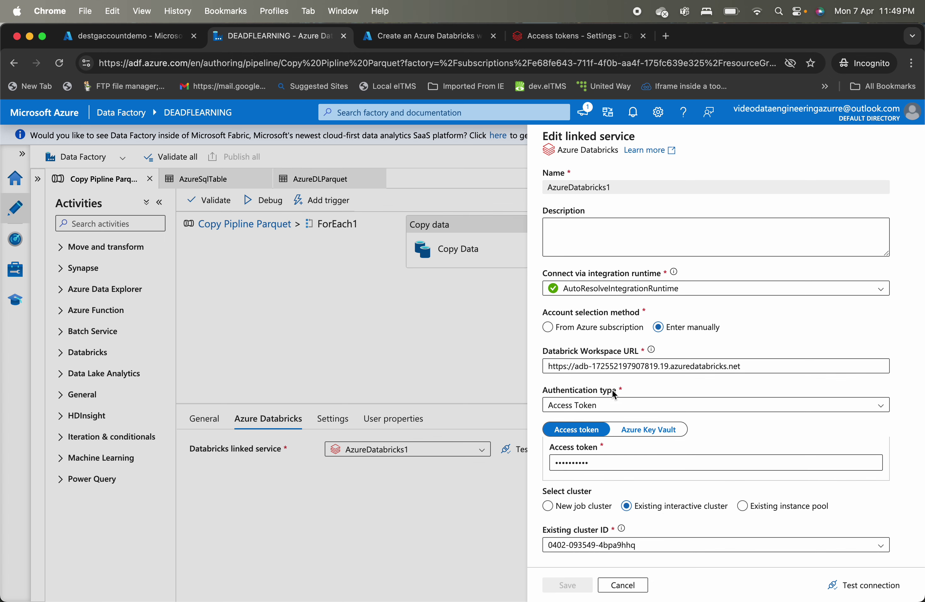
Step: Switch to Databricks and start a new compute with the Personal Compute policy and the Standard 15.4 LTS runtime
click(572, 36)
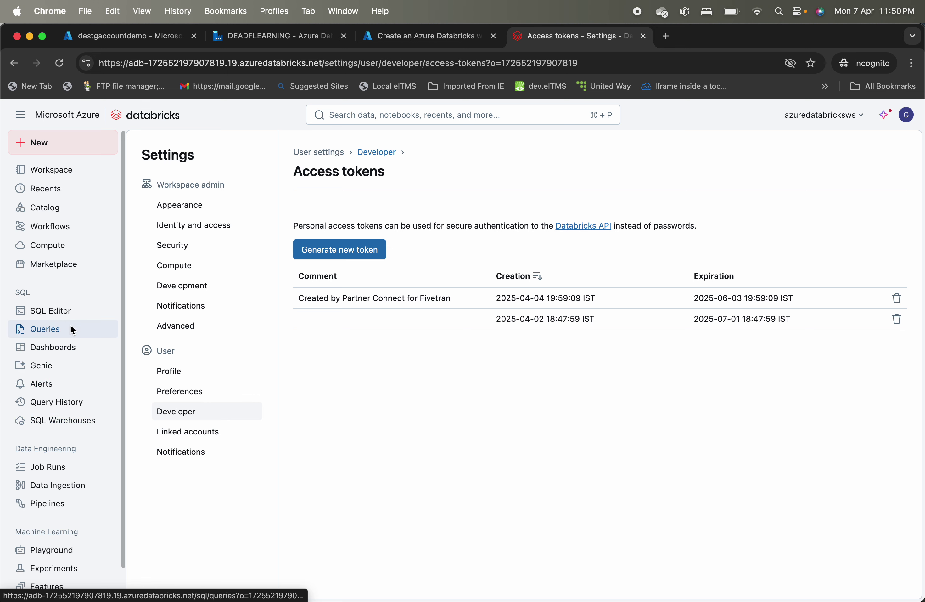
click(64, 254)
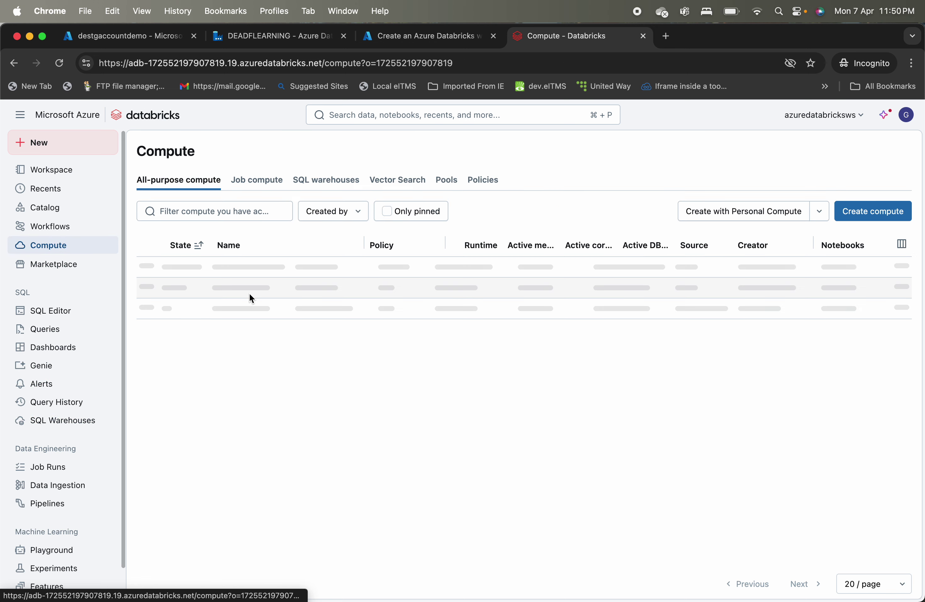
click(864, 211)
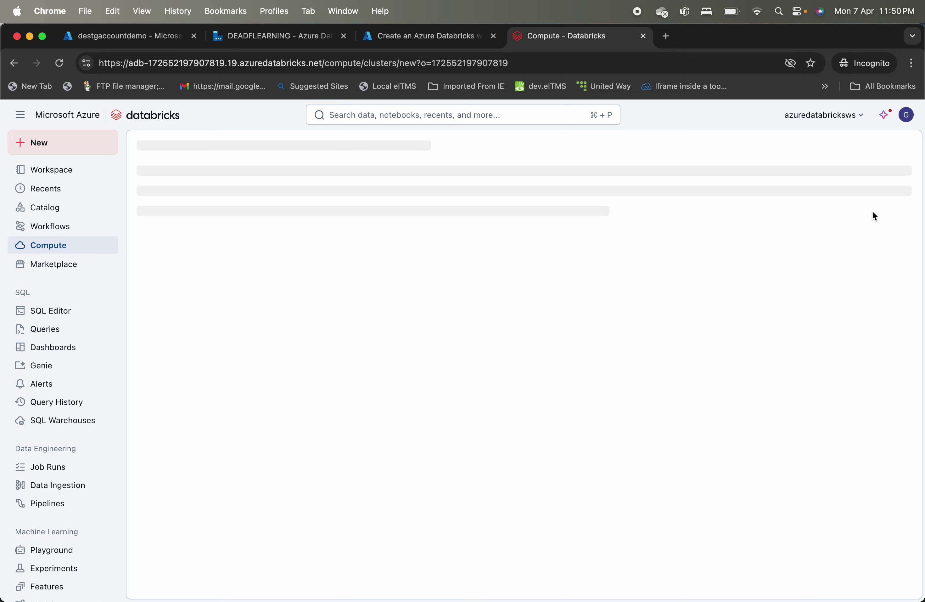
click(319, 218)
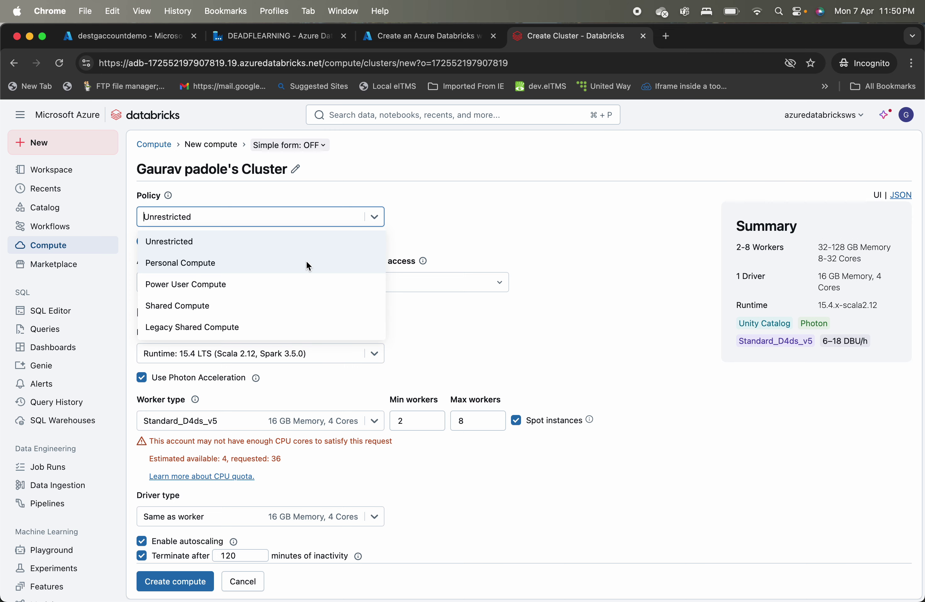
click(254, 264)
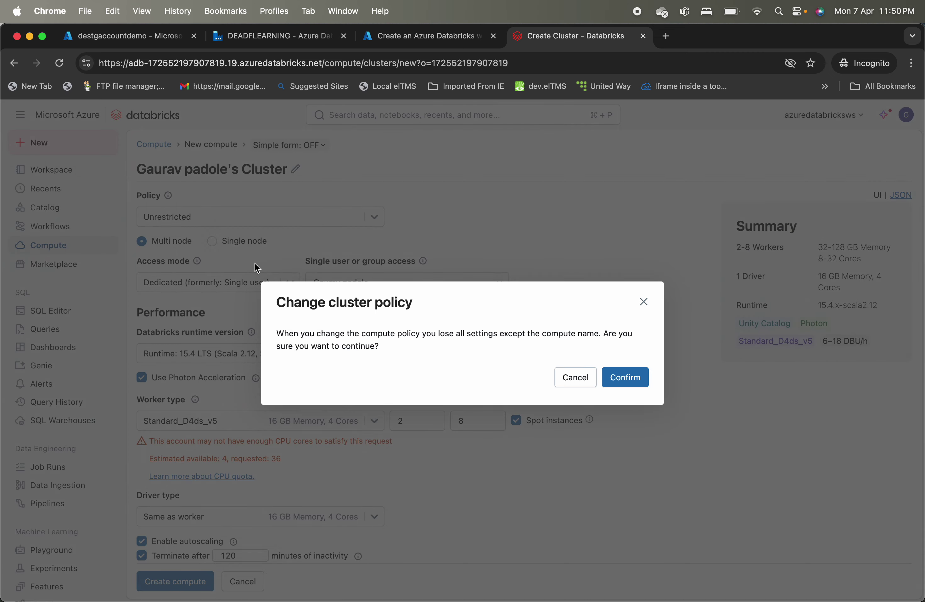
click(623, 379)
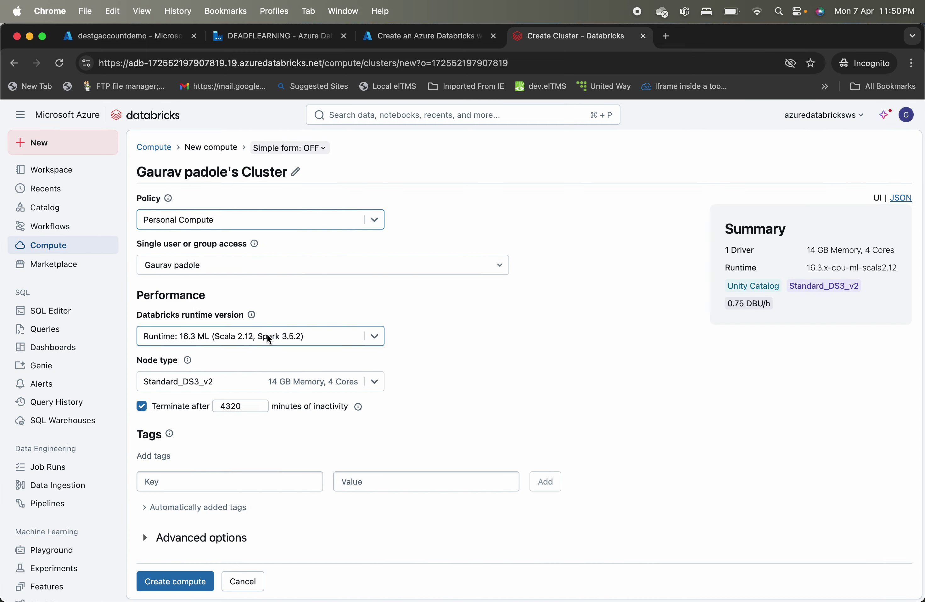
click(374, 337)
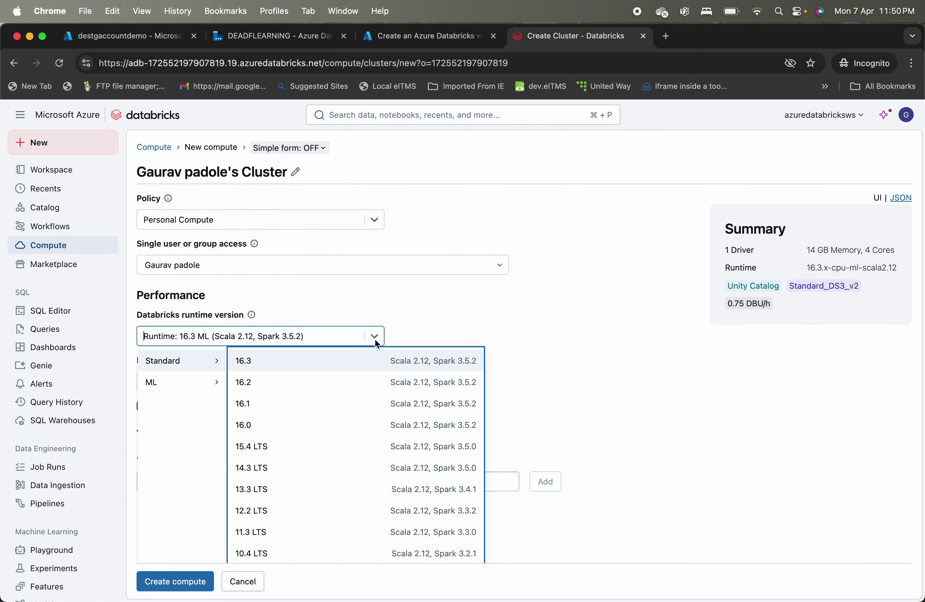
click(273, 449)
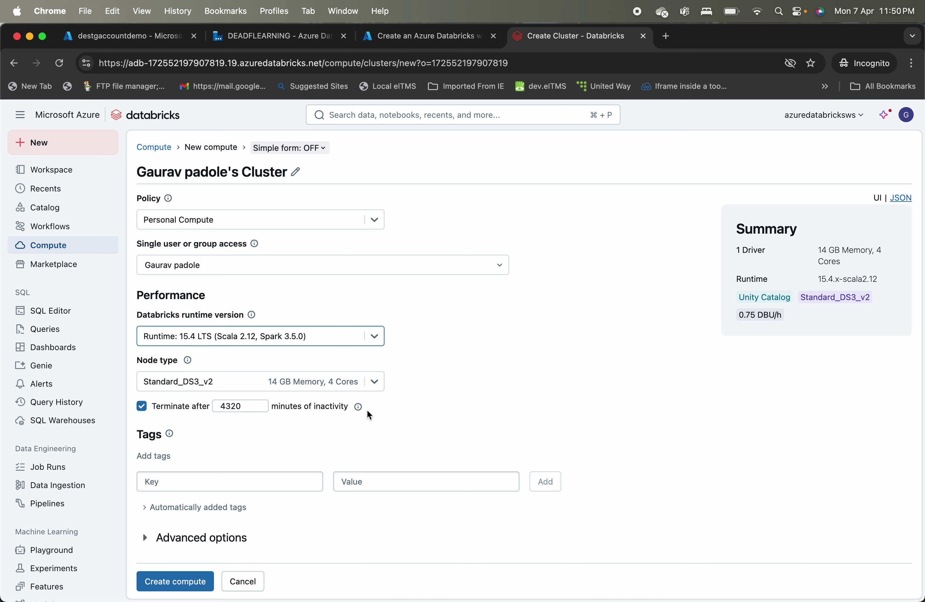
Step: Turn off automatic termination, try to enter 10 minutes of inactivity, and create the compute
click(142, 406)
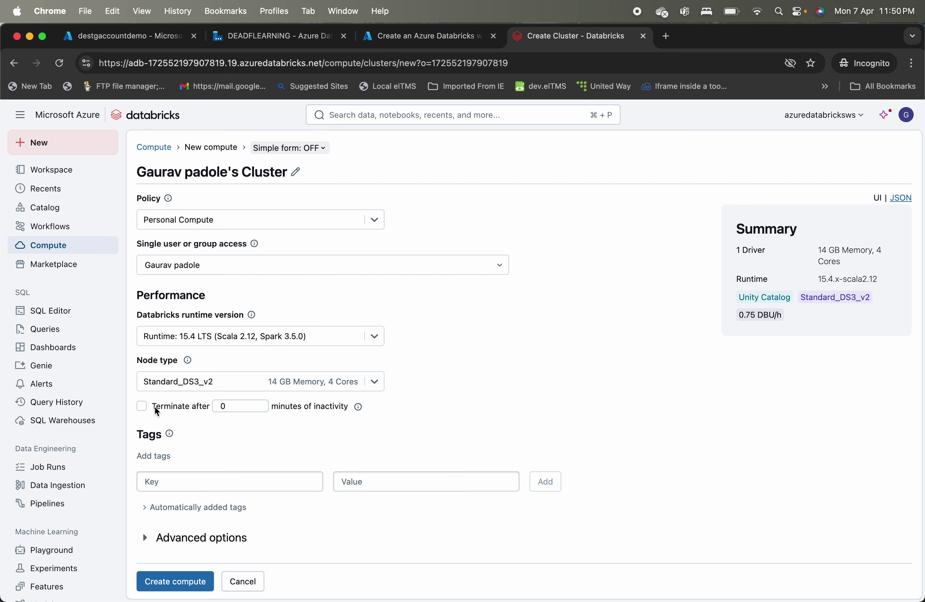
click(231, 406)
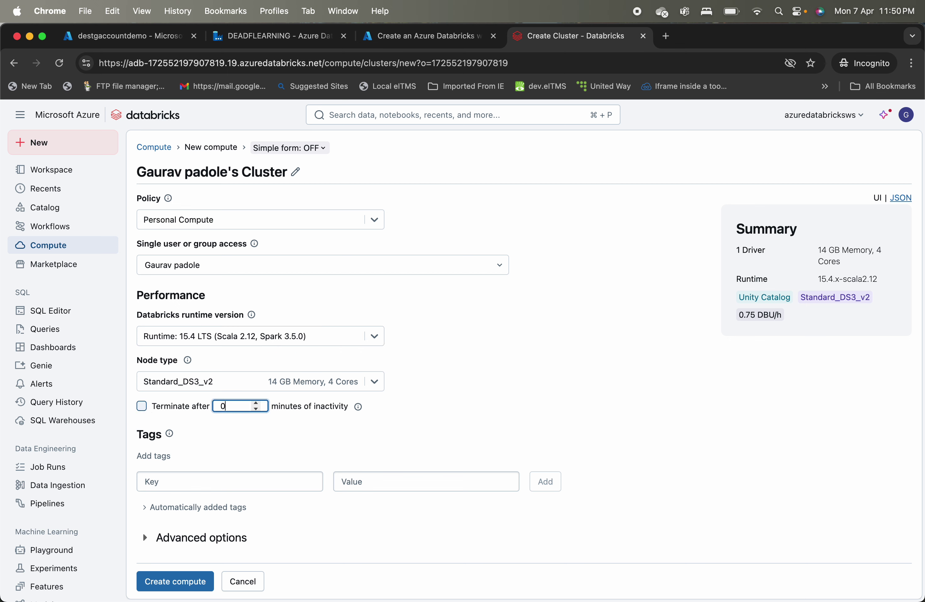
text(10)
key(BackSpace)
key(BackSpace)
text(10)
key(BackSpace)
key(BackSpace)
key(Return)
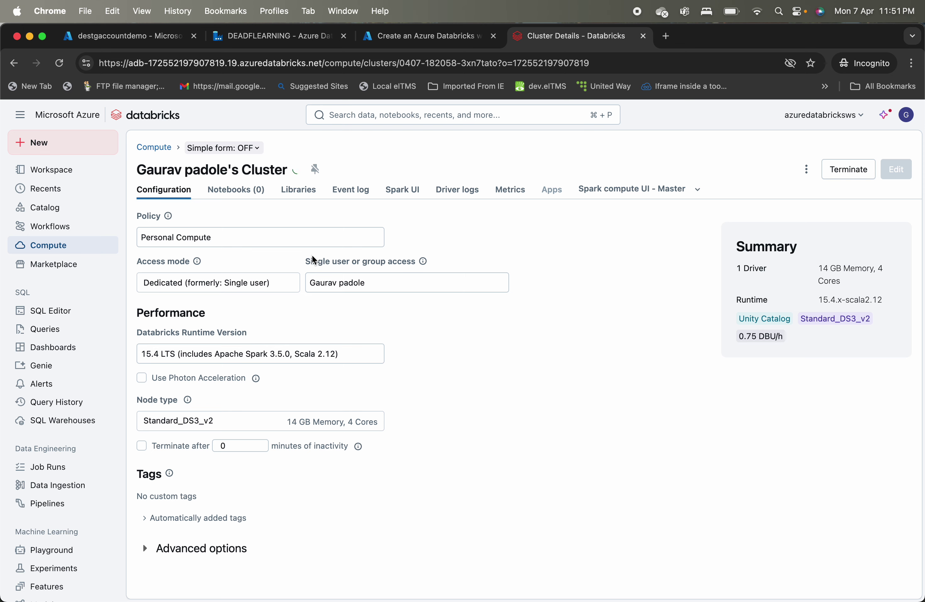
Step: Return to the compute list and delete the newly created cluster that is still starting
click(159, 148)
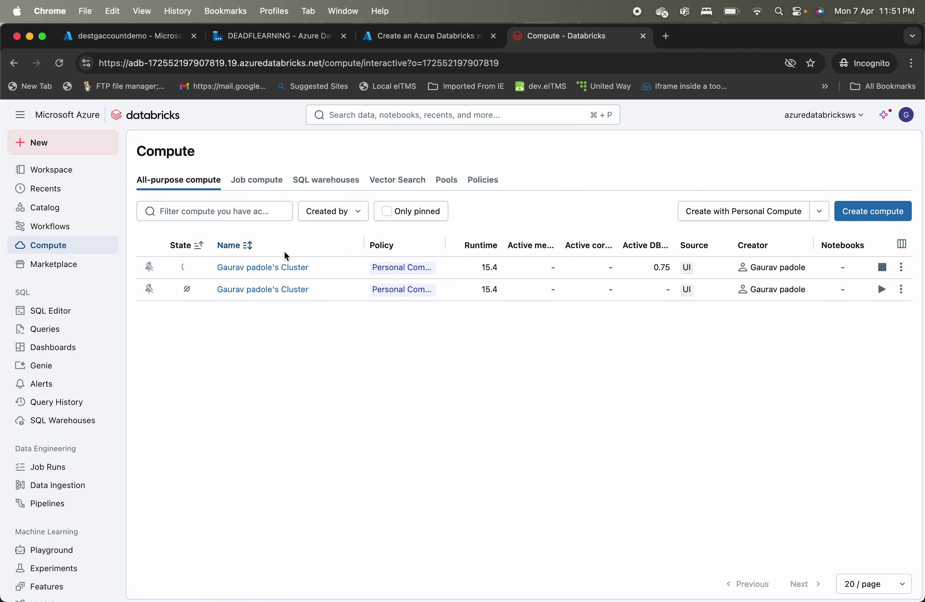
click(903, 267)
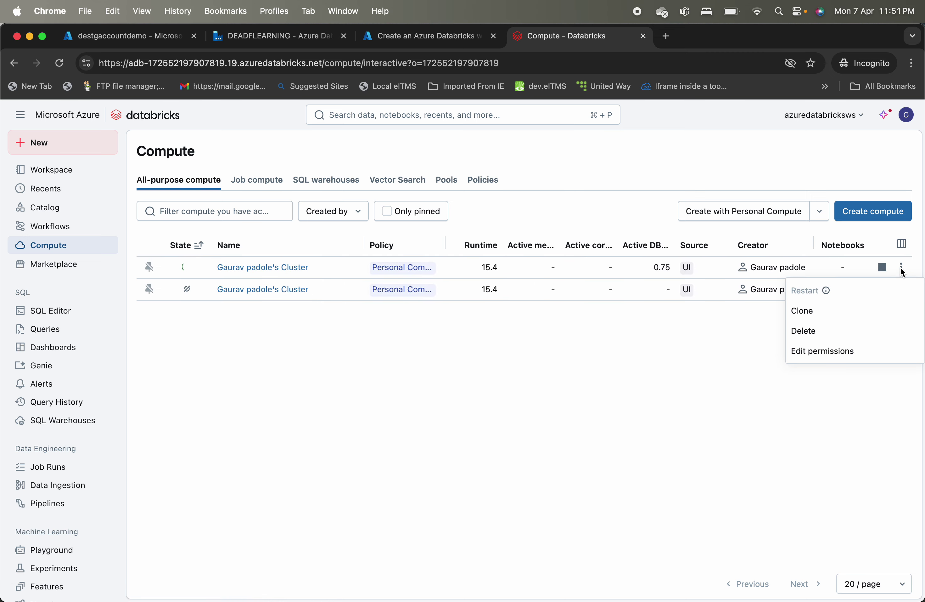
click(820, 331)
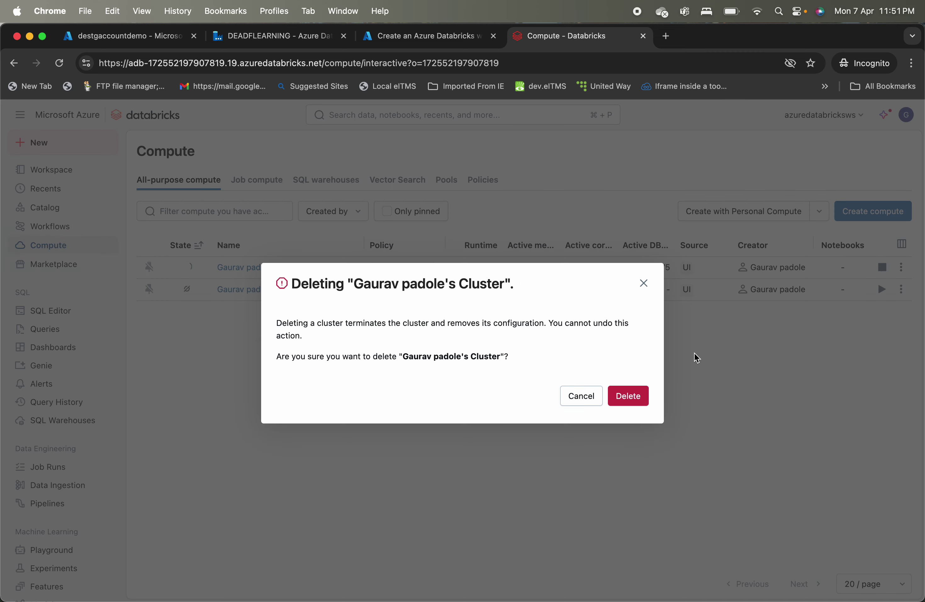
click(616, 402)
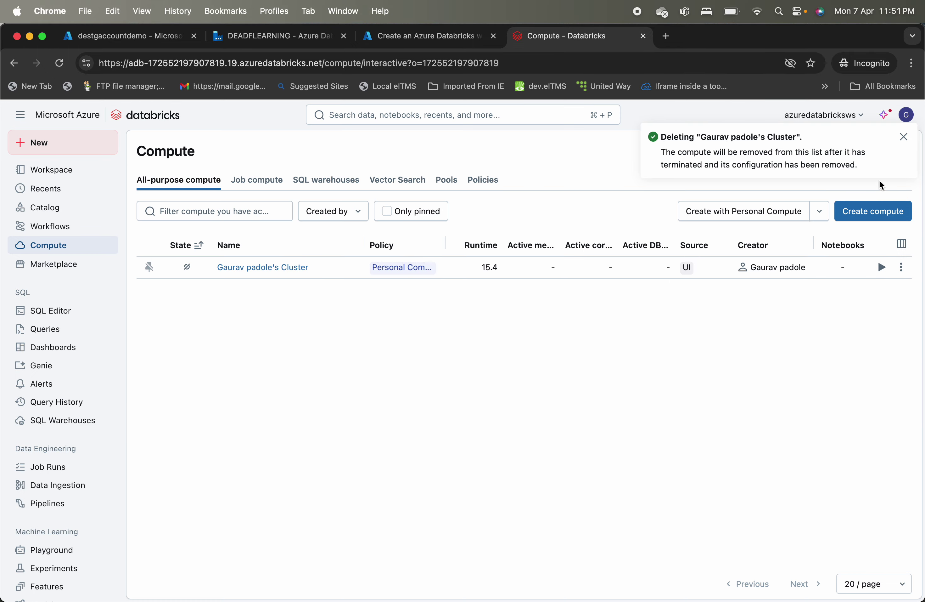
Step: Begin another new compute with the Personal Compute policy and the 15.4 LTS (Scala 2.12, Spark 3.5.0) runtime, and check its node type
click(870, 213)
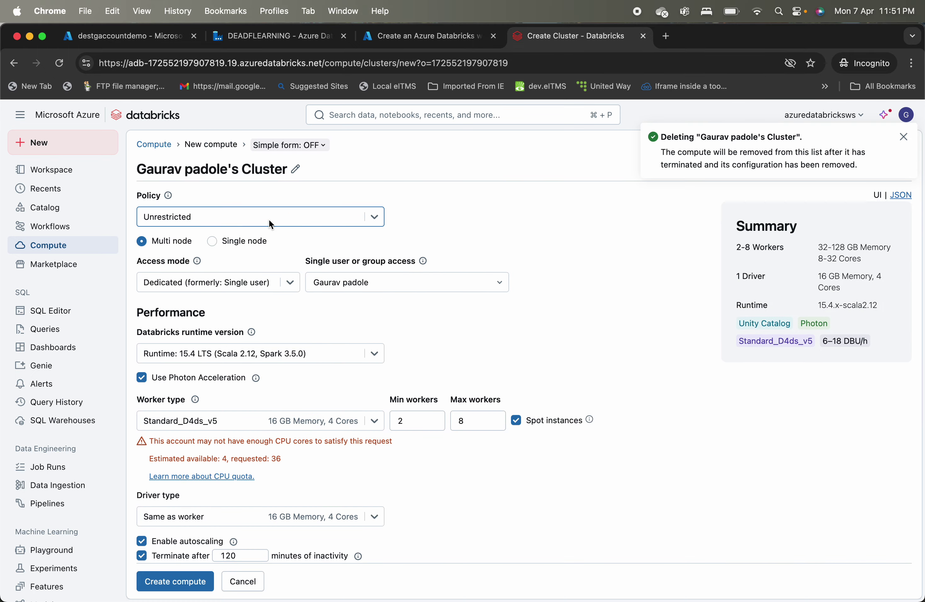
click(268, 219)
click(228, 262)
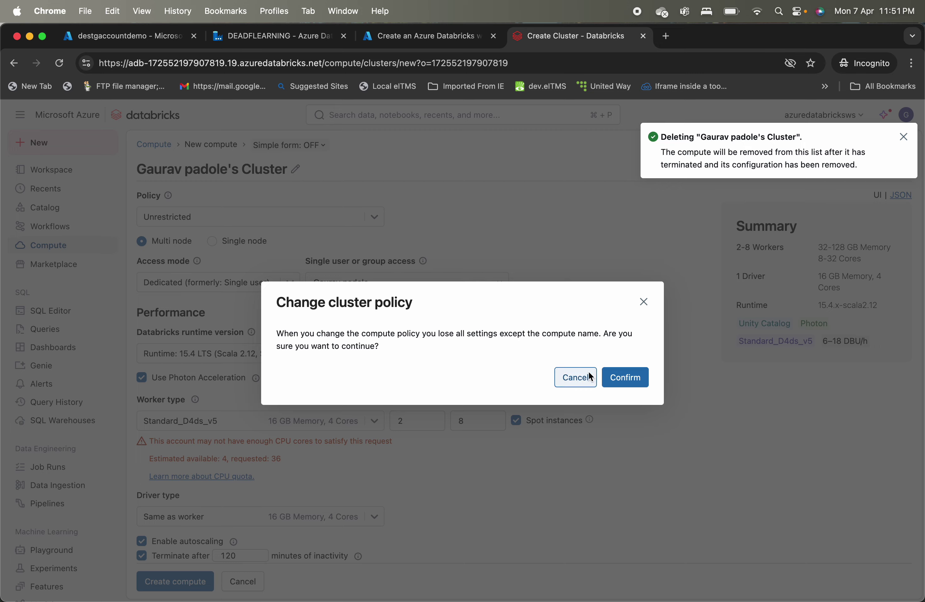
click(625, 377)
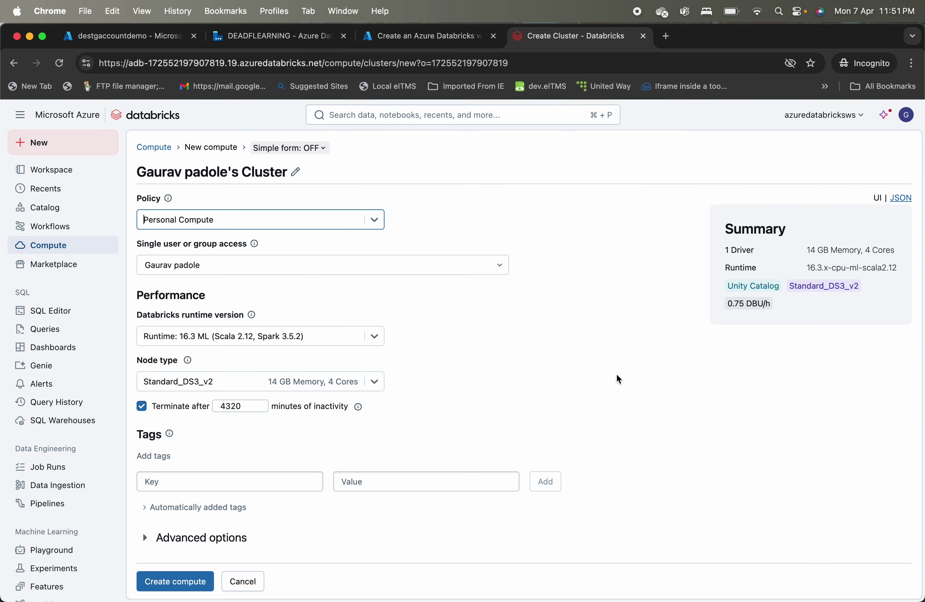
click(299, 340)
click(263, 448)
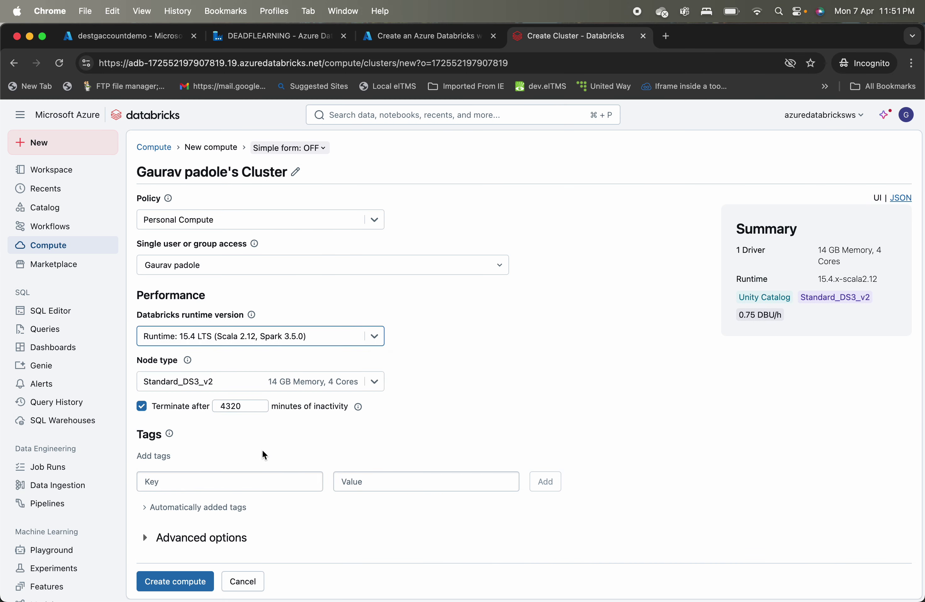
click(376, 384)
click(378, 388)
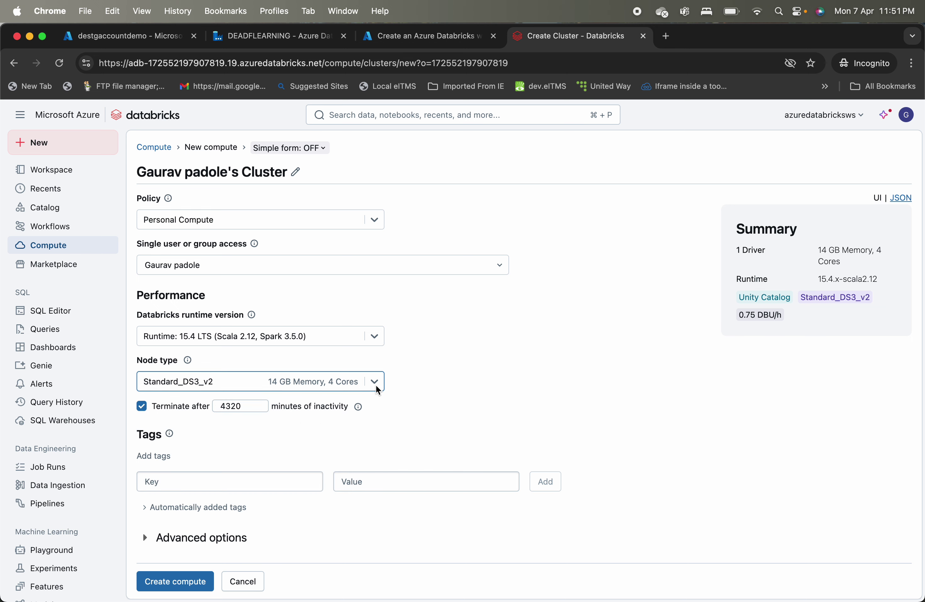
Step: Set the compute to terminate after 10 minutes of inactivity, and return to the compute list without creating it
click(141, 410)
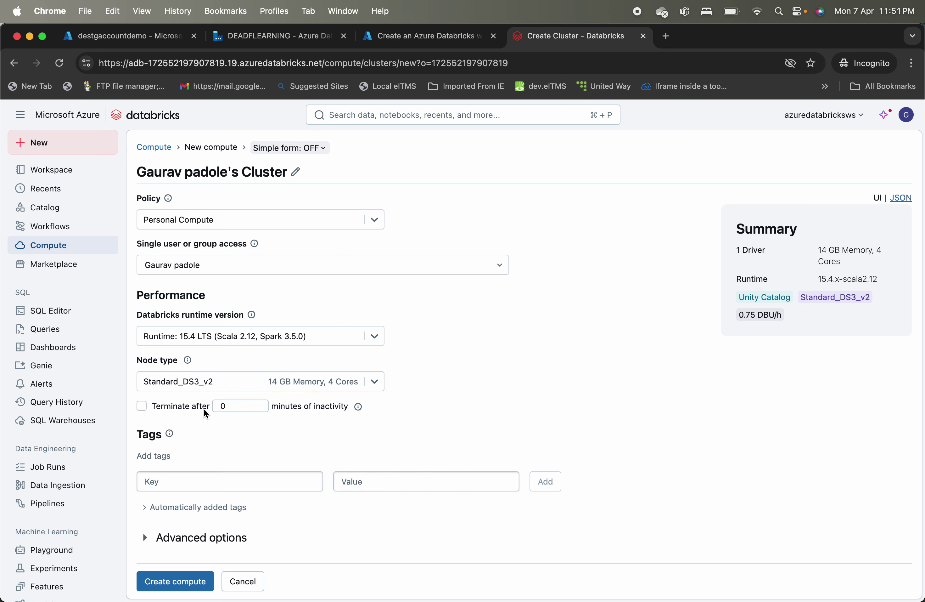
click(258, 408)
click(257, 404)
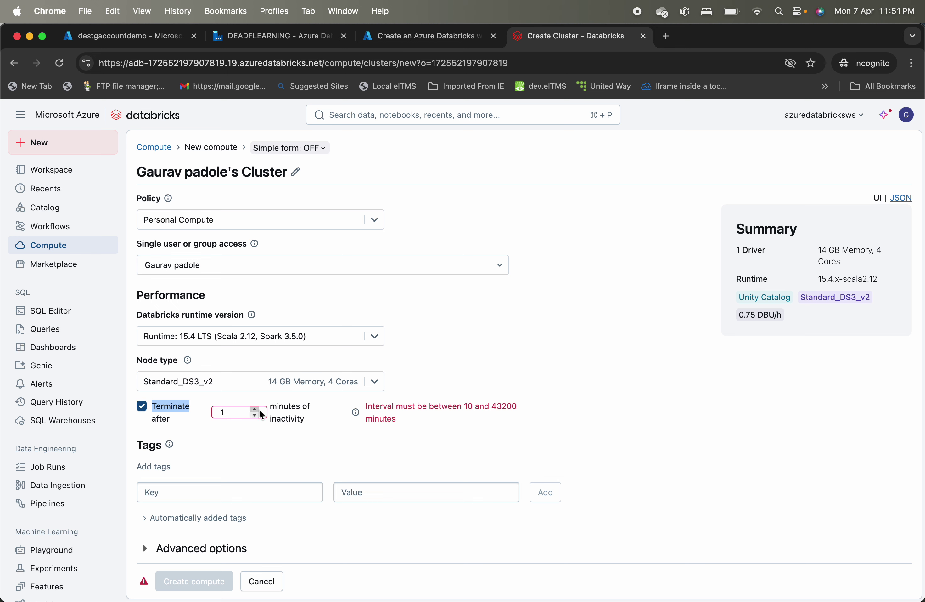
click(255, 410)
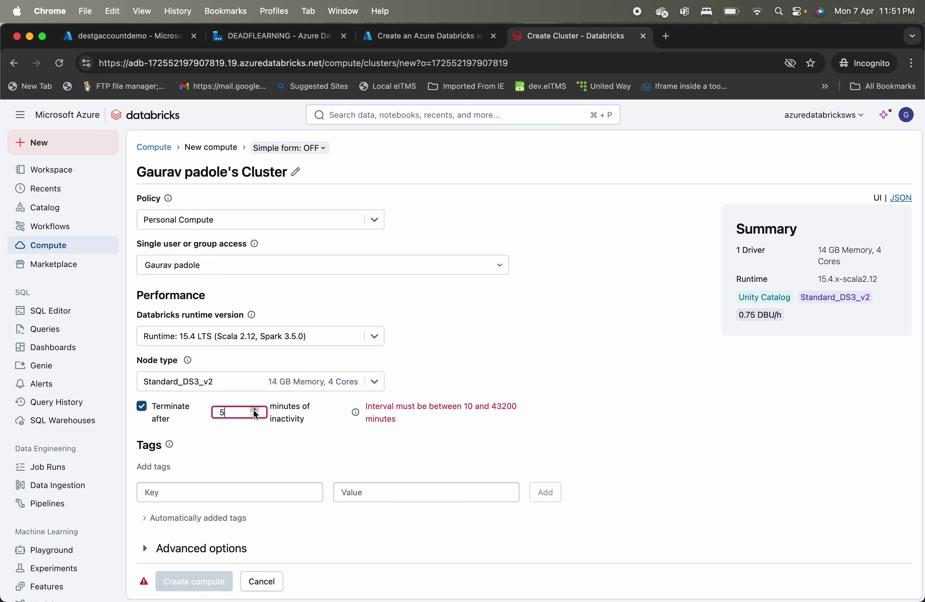
click(254, 409)
click(254, 409)
click(255, 409)
click(254, 409)
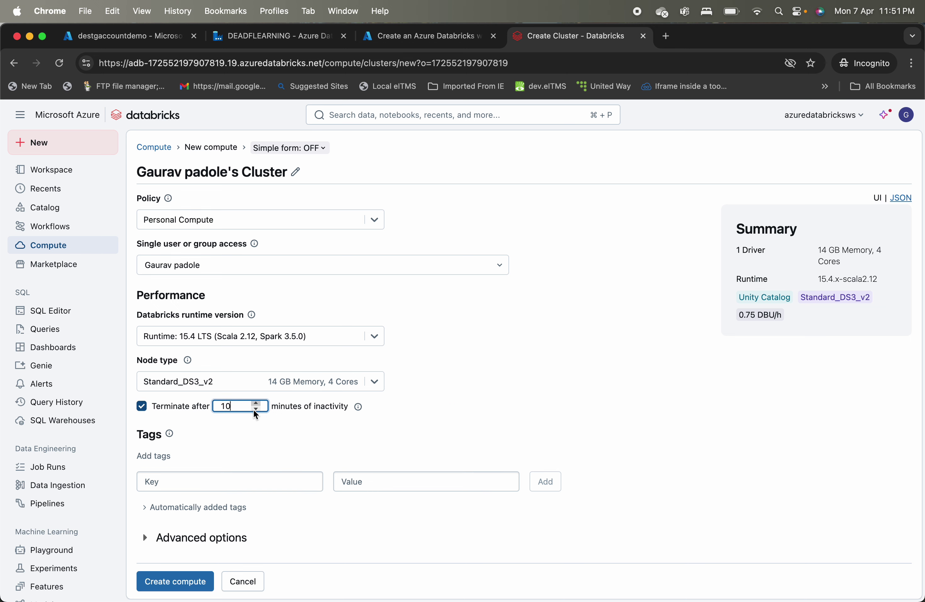
click(530, 368)
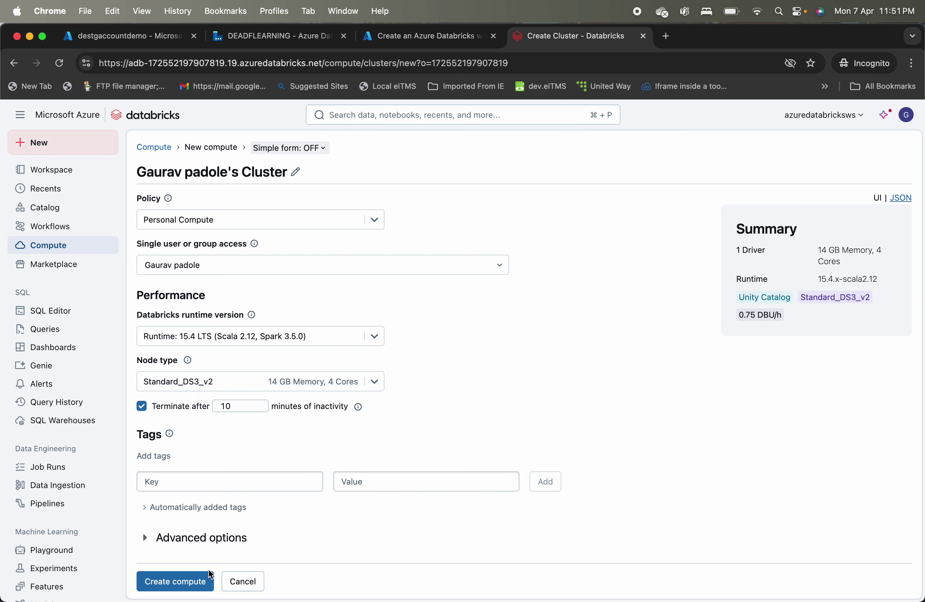
click(316, 480)
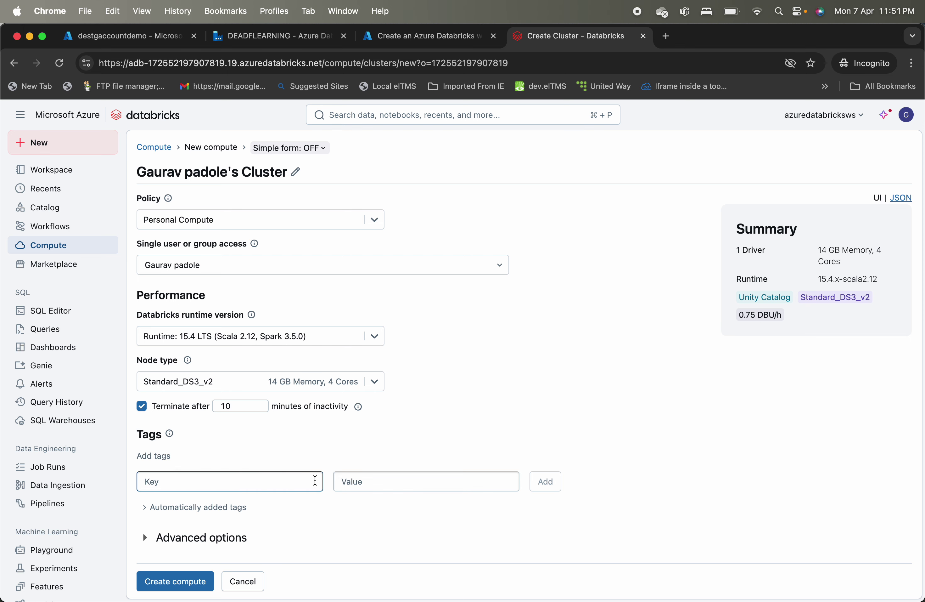
click(164, 144)
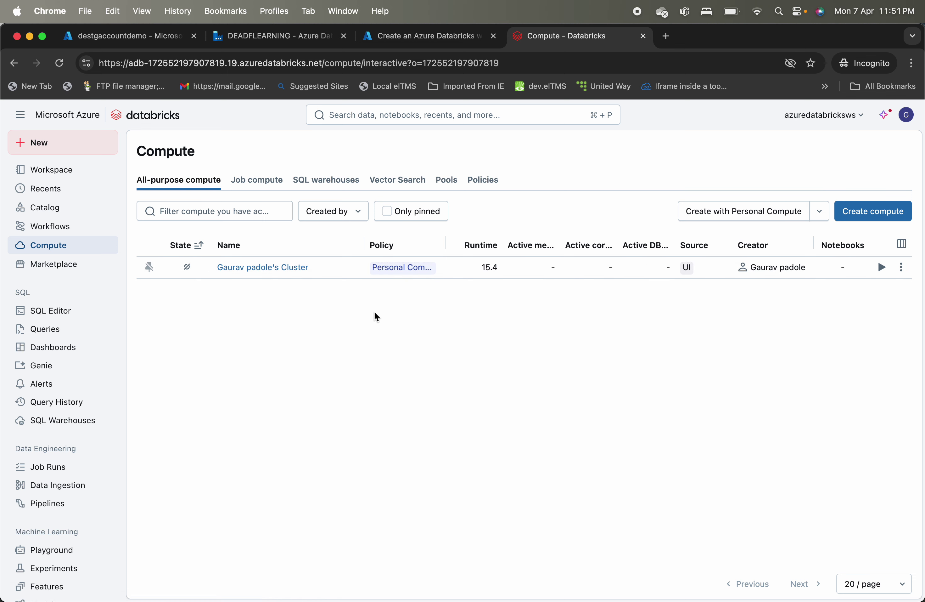
Step: Switch to Data Factory, test the AzureDatabricks1 linked service connection, and close the linked service without changes
click(394, 47)
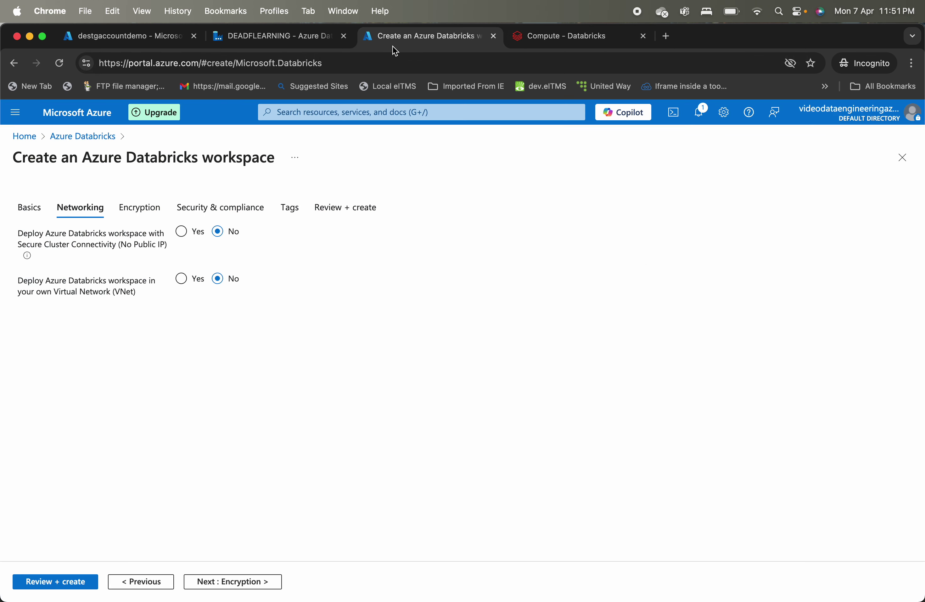
click(261, 45)
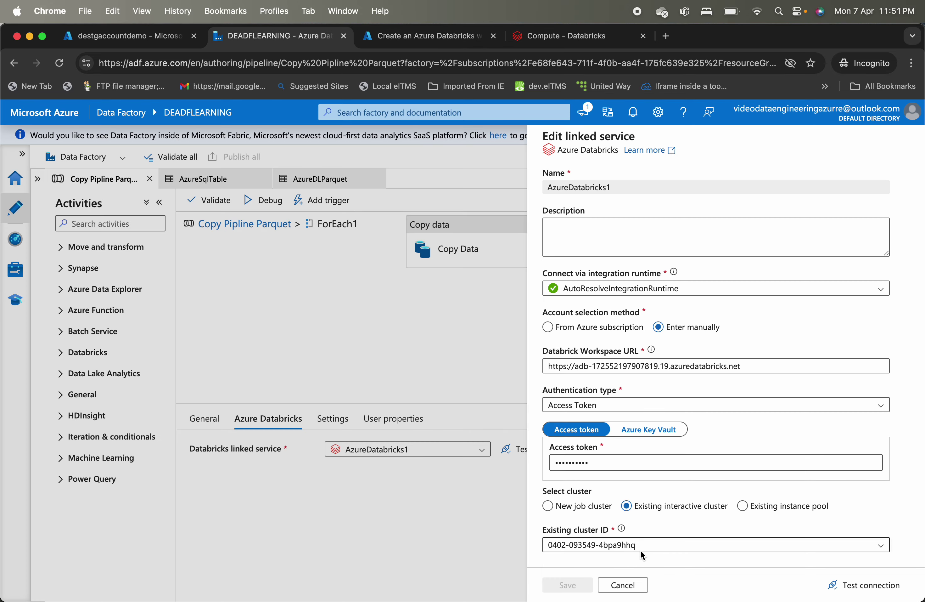
click(848, 586)
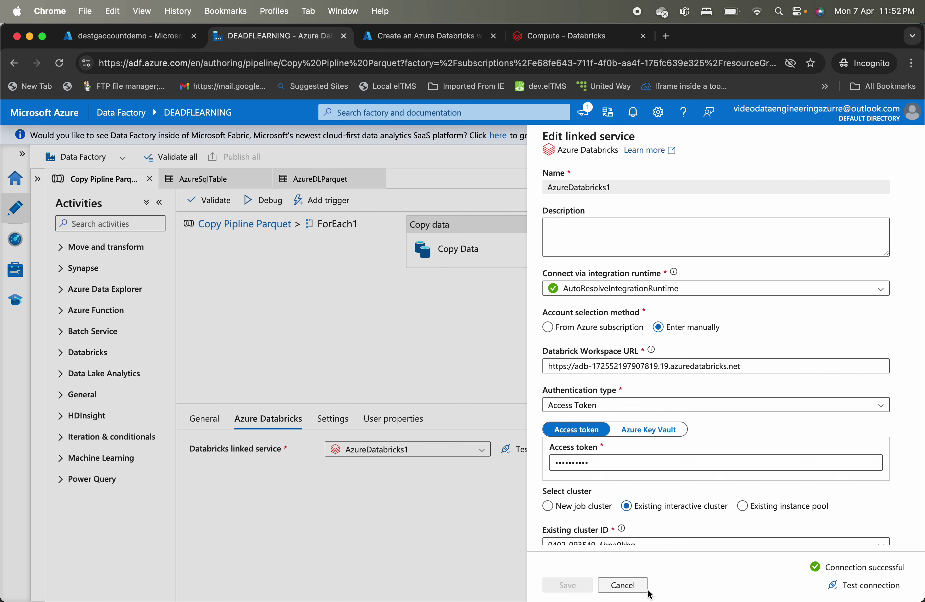
click(624, 585)
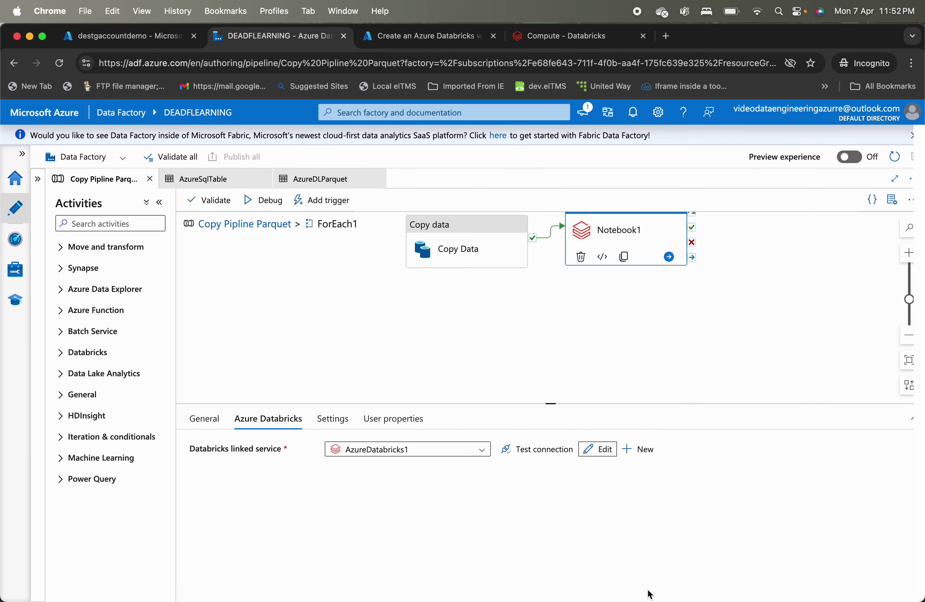
Step: Review Notebook1's notebook path setting, browse the Users folder down to the onmicrosoft user folder, and cancel the browsing
click(343, 420)
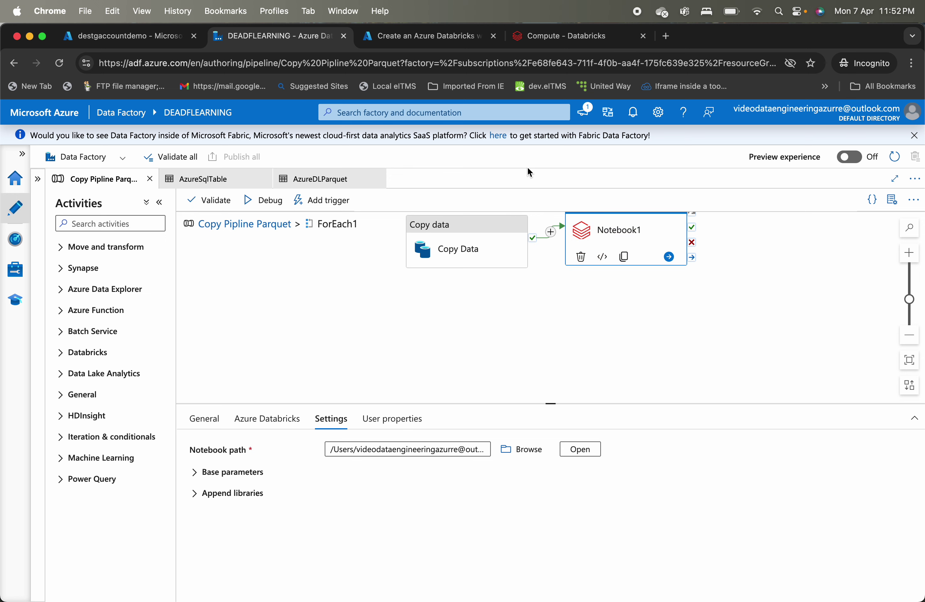
click(424, 449)
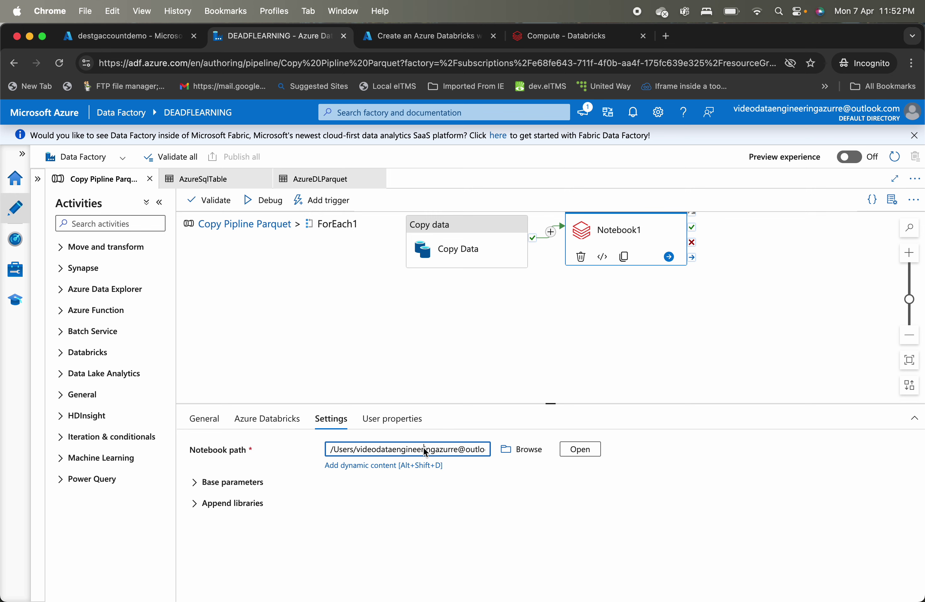
key(super+a)
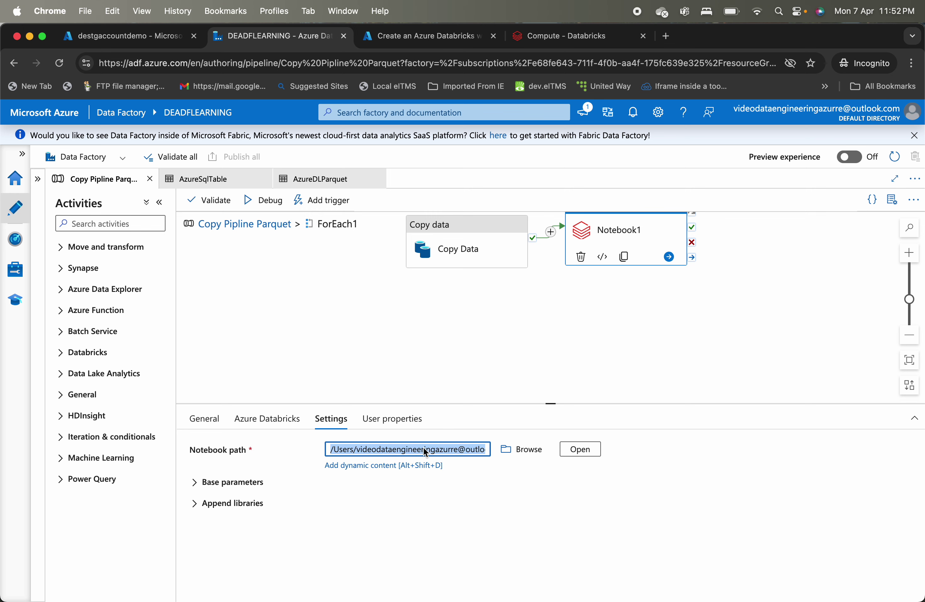
click(504, 450)
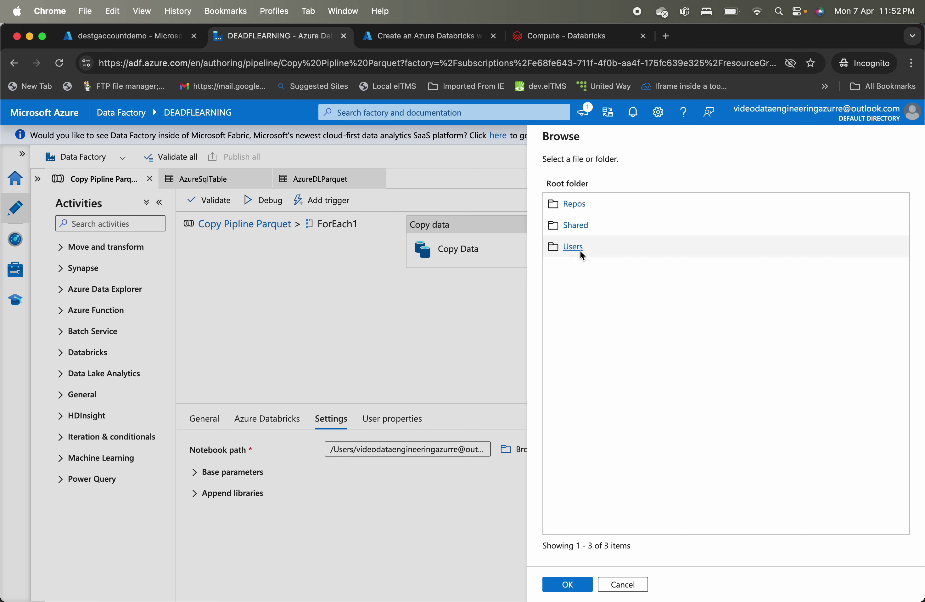
click(574, 247)
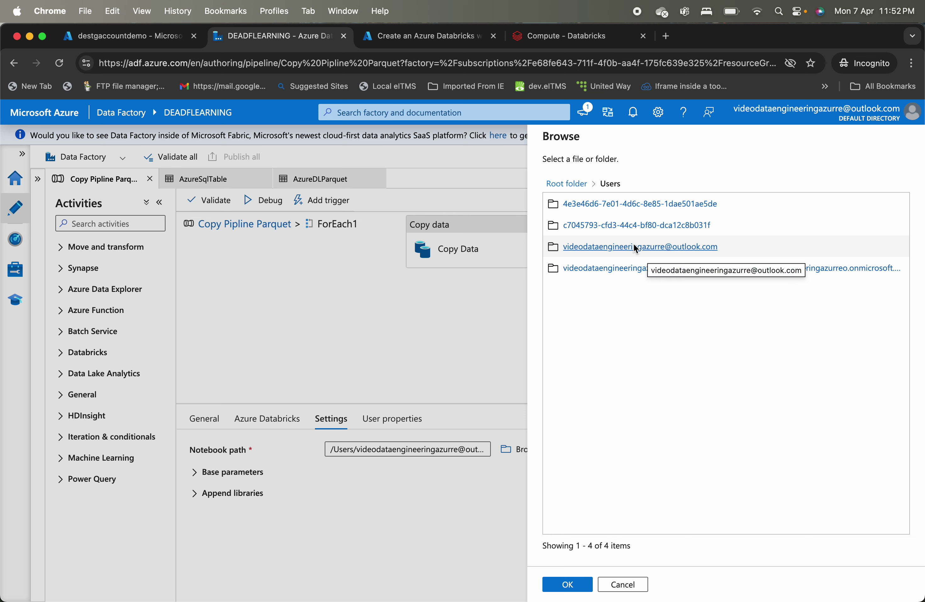
click(629, 269)
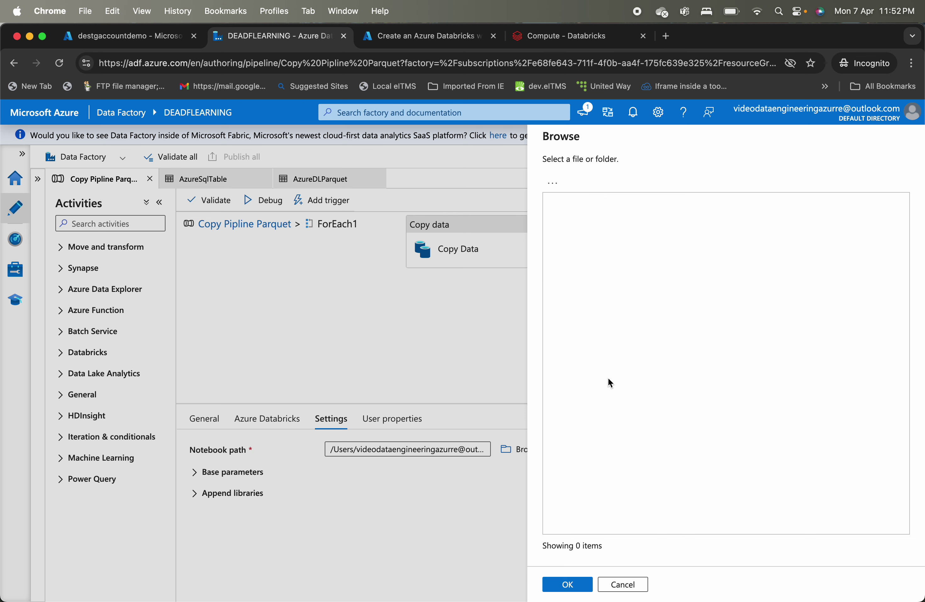
click(625, 586)
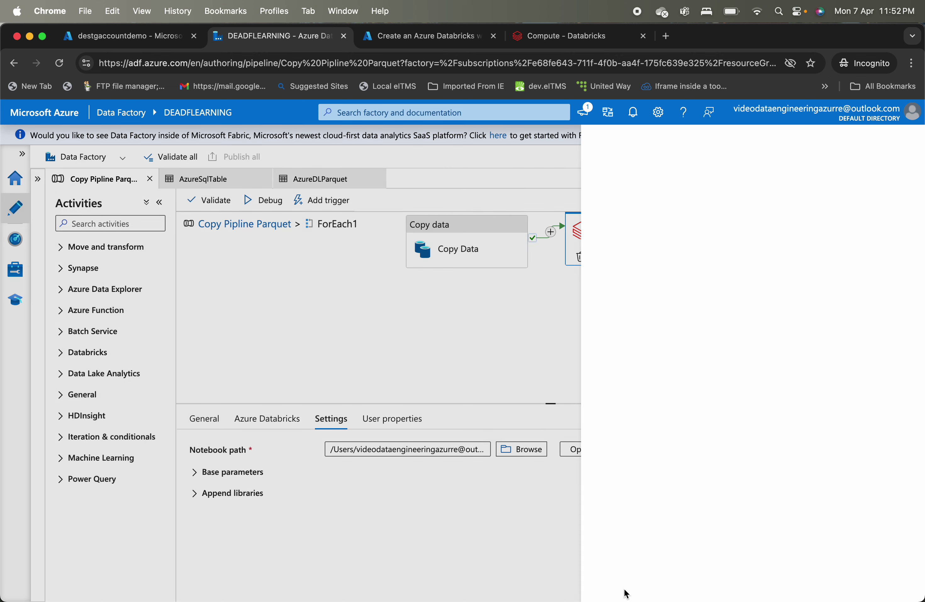
Step: Browse for the notebook path again, view the Outlook user's folder under Users, and cancel without changing the path
click(529, 452)
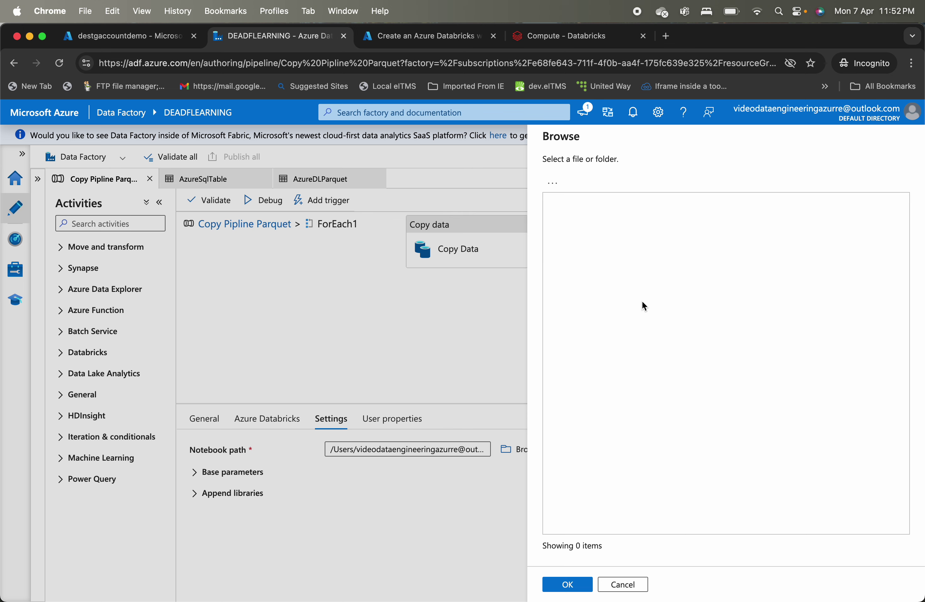
click(553, 184)
click(566, 233)
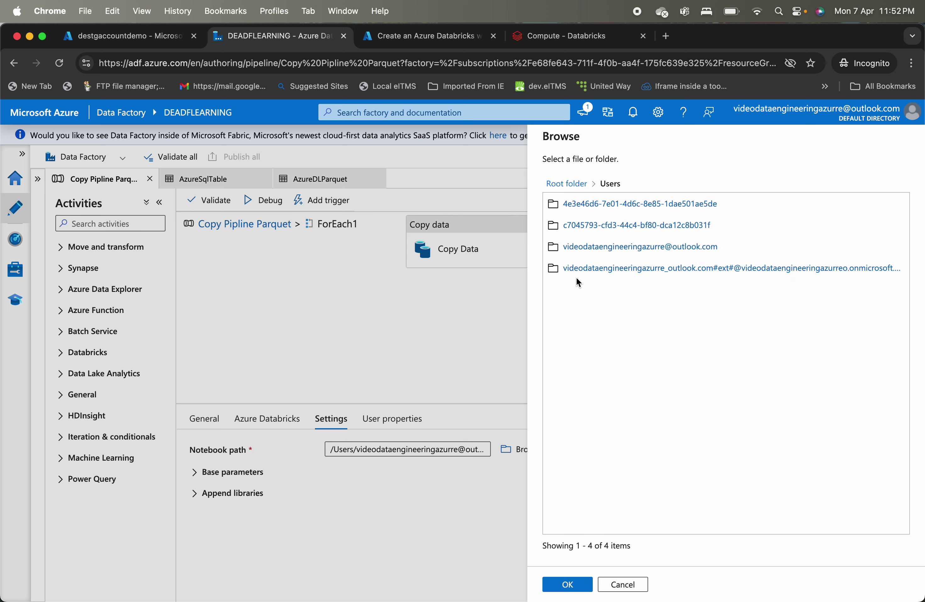
click(603, 252)
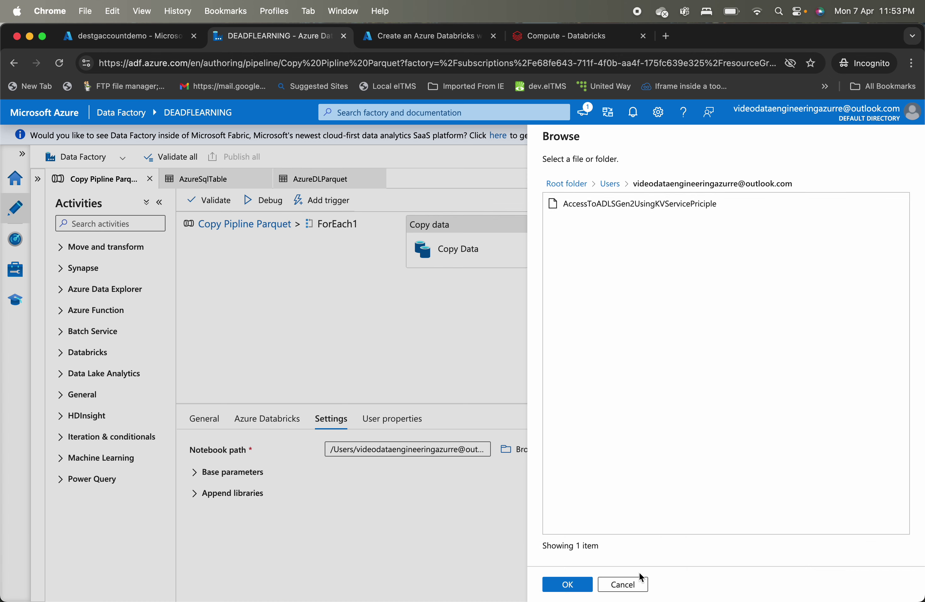
click(623, 582)
Step: Switch to Databricks and open the AccessToADLSGen2UsingKVServicePriciple notebook from the workspace home folder
click(565, 39)
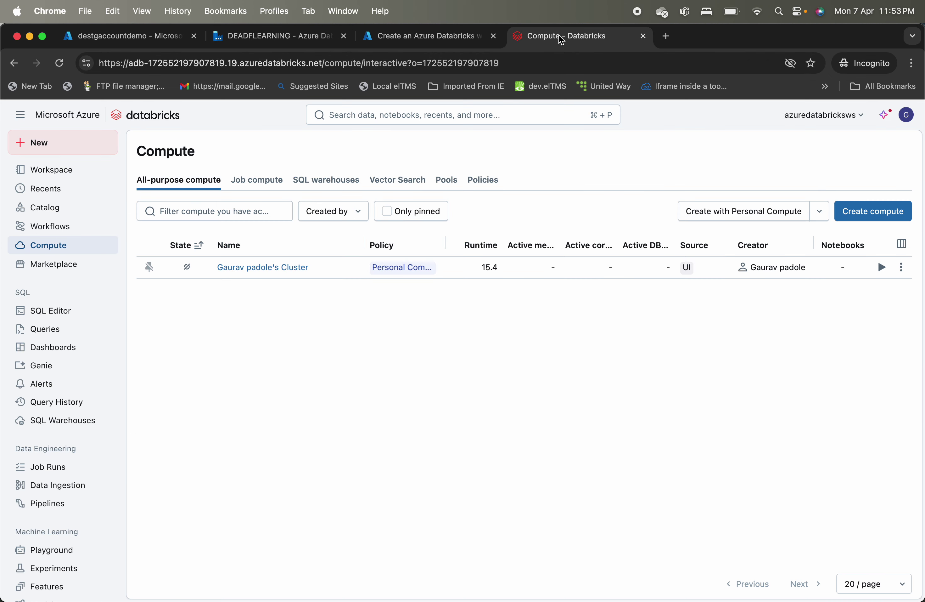
click(68, 176)
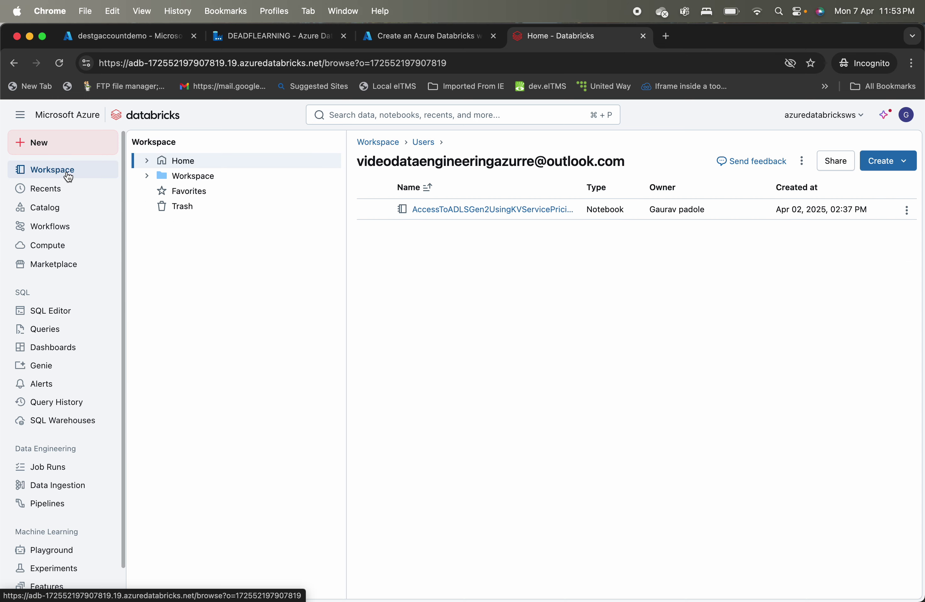
click(450, 217)
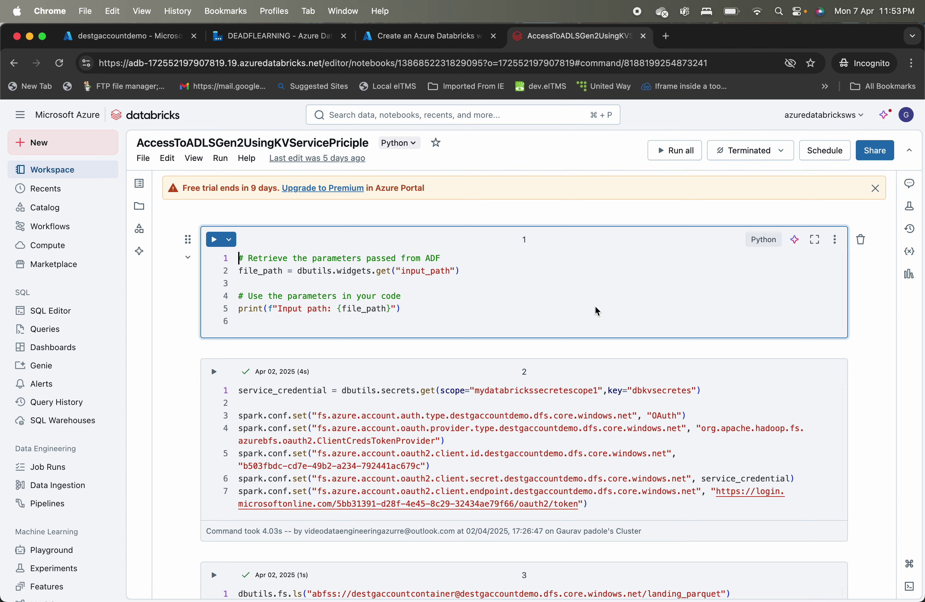
Step: Switch to the destgaccountdemo storage browser and download the Manager.parquet blob from landing_parquet/Manager into the Hexaware folder
click(252, 40)
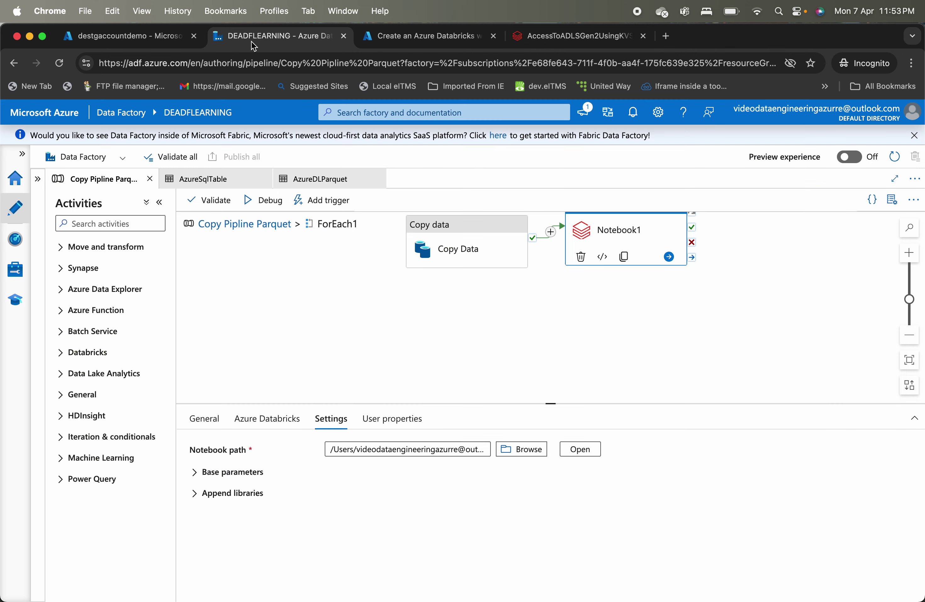
click(147, 42)
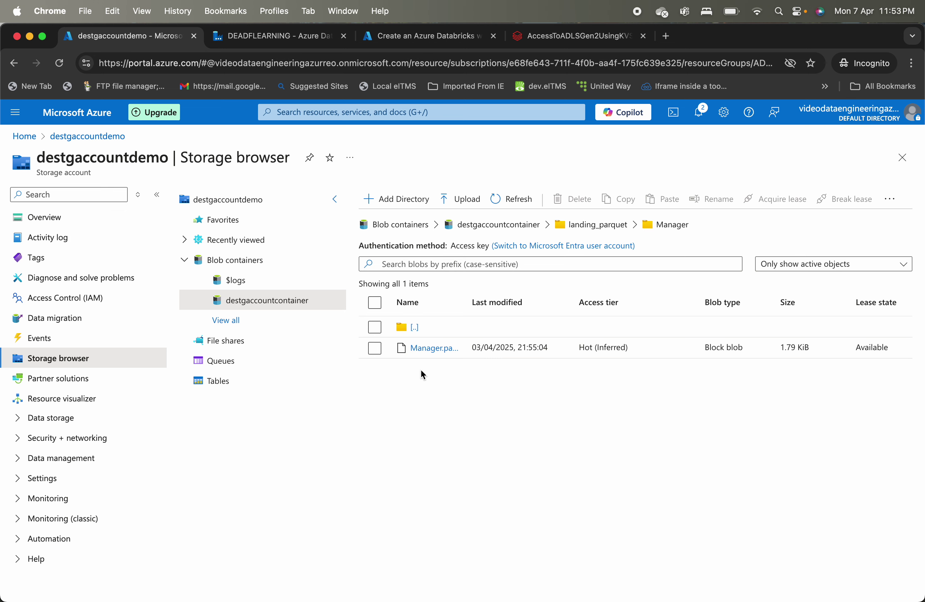
right_click(431, 348)
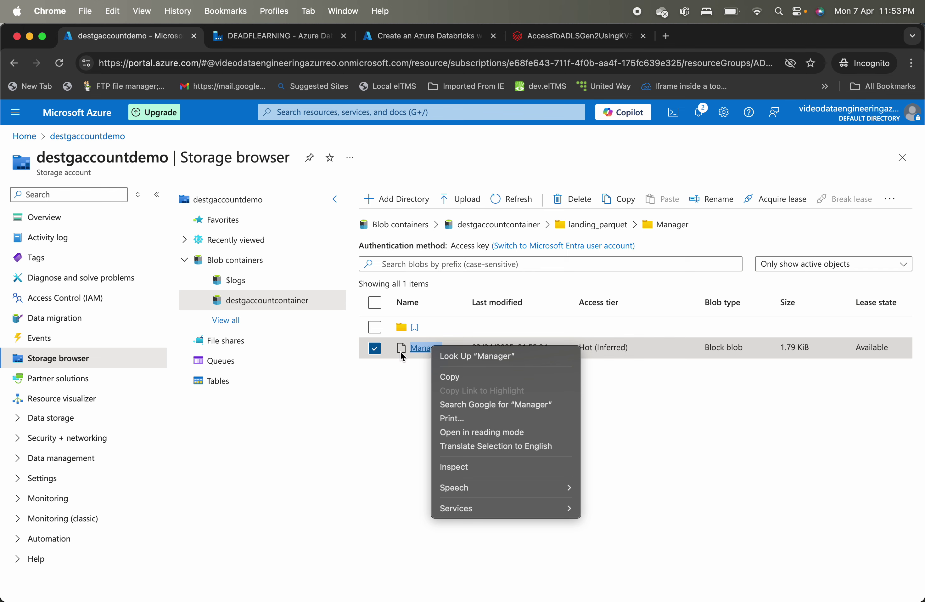
click(397, 382)
click(419, 351)
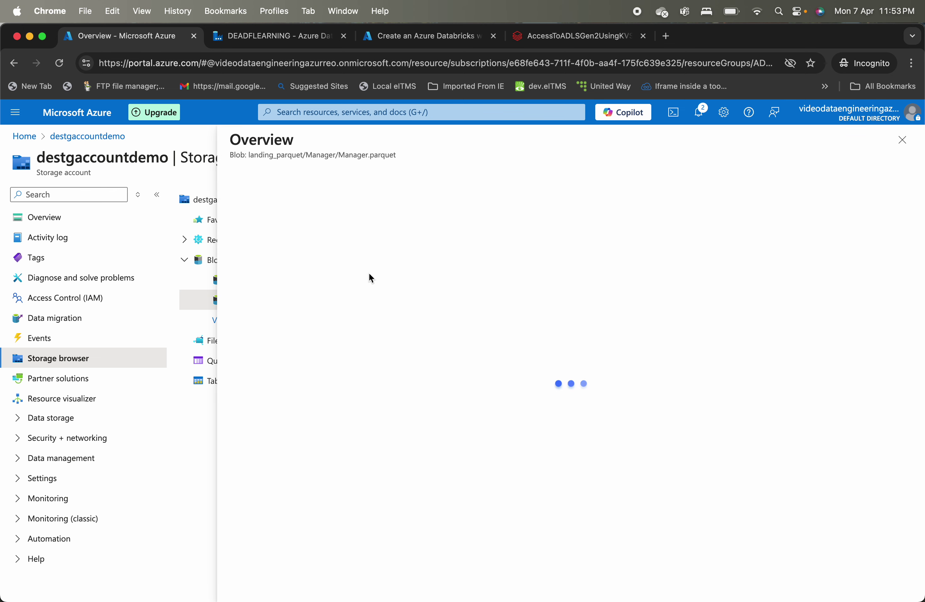
click(363, 180)
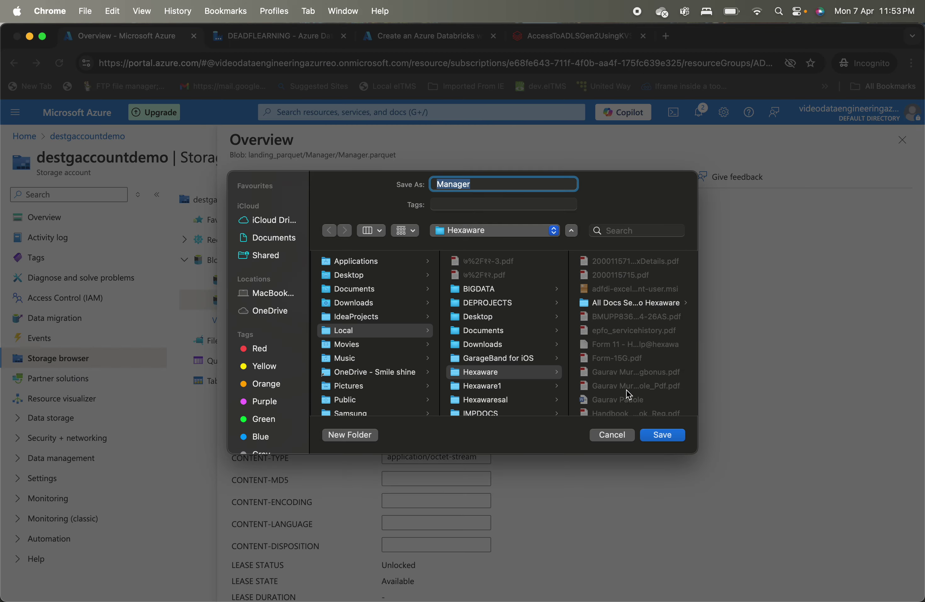
click(660, 435)
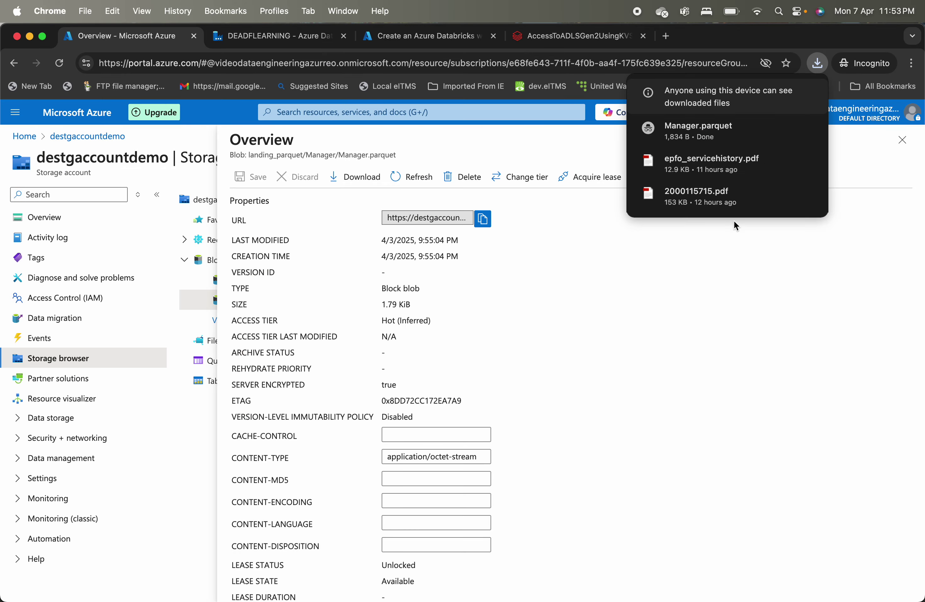
Step: Locate the downloaded Manager.parquet in Finder and open it with TextEdit
click(784, 128)
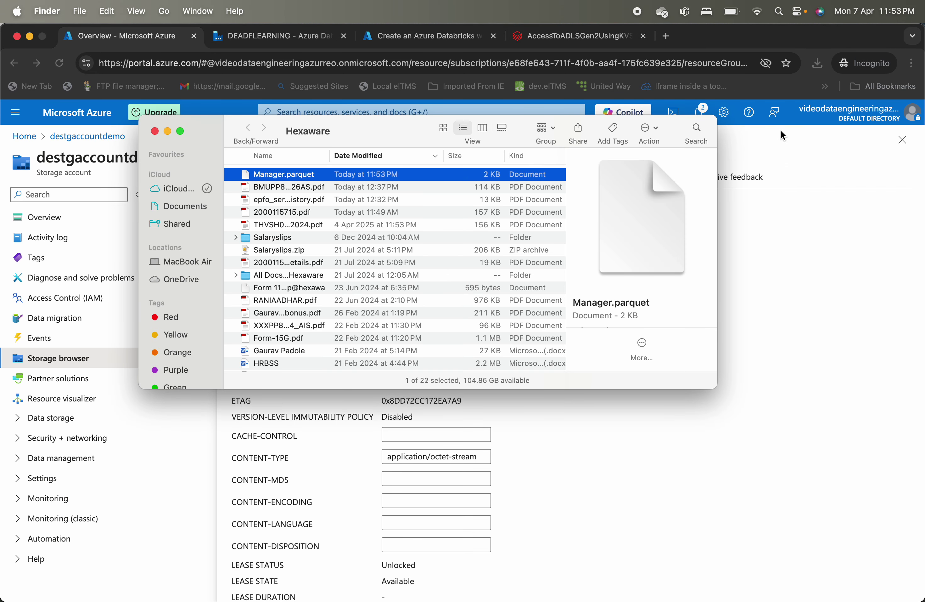
right_click(341, 177)
mouse_move(484, 191)
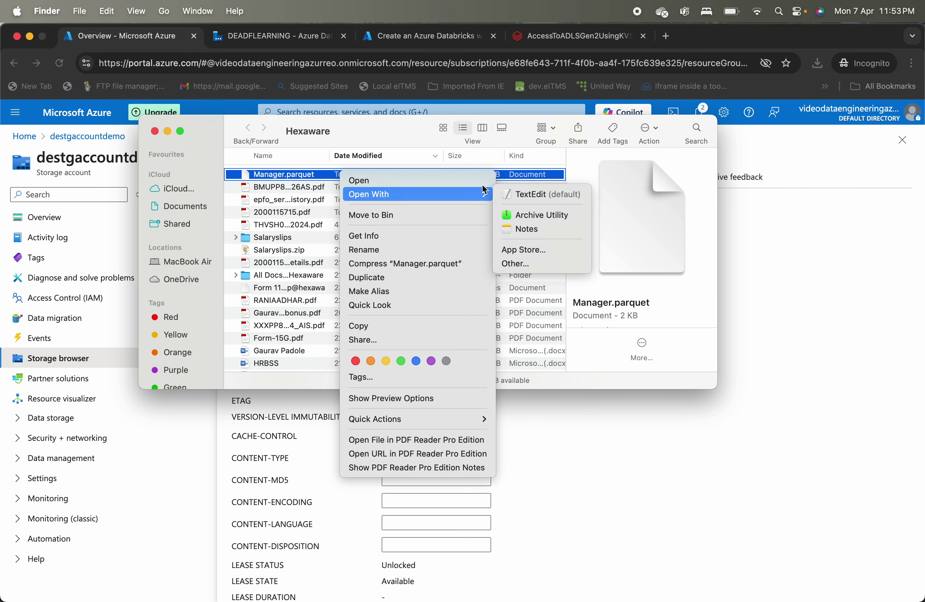
click(523, 196)
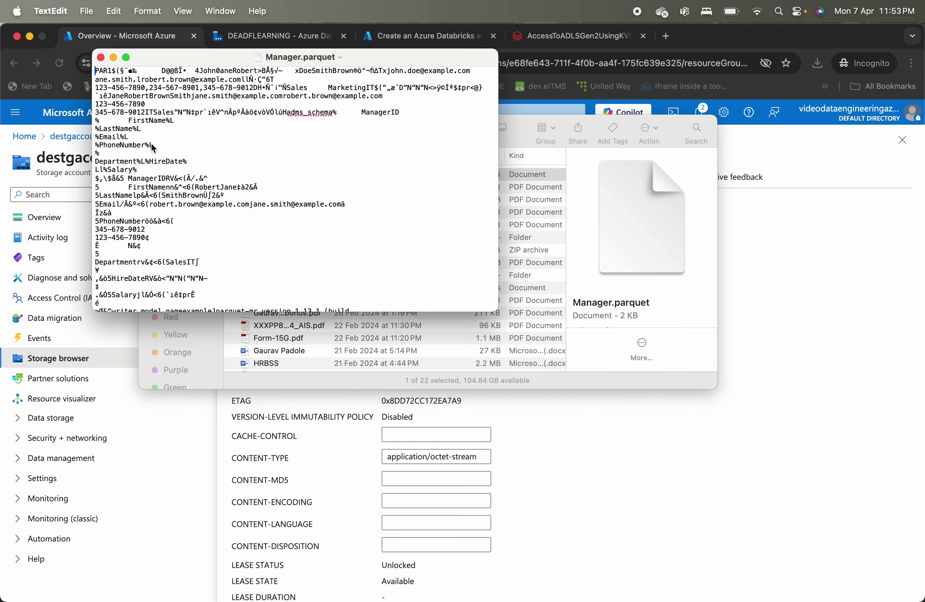
Step: View Manager.parquet in full screen, and close the file, the Finder window and the blob overview
click(127, 58)
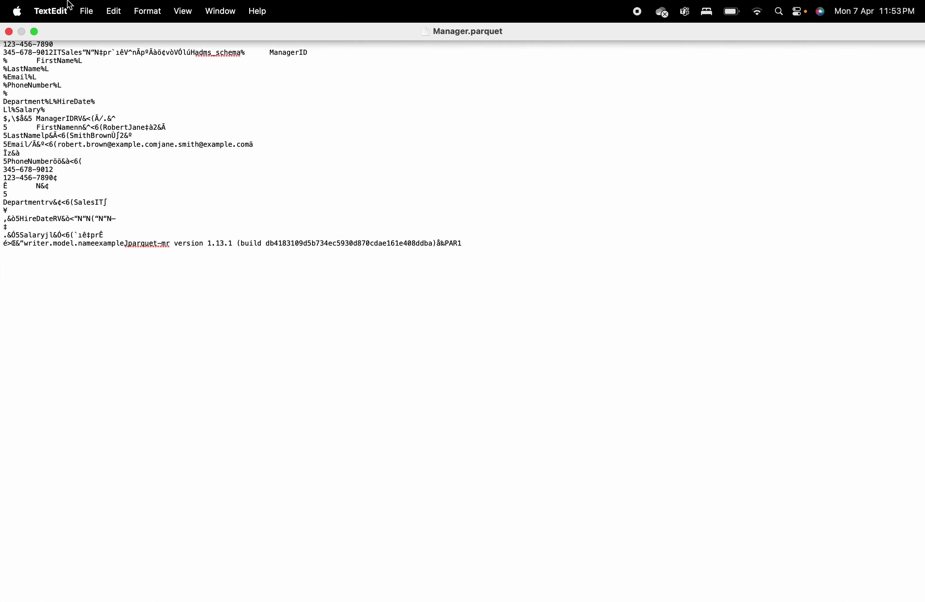
click(9, 32)
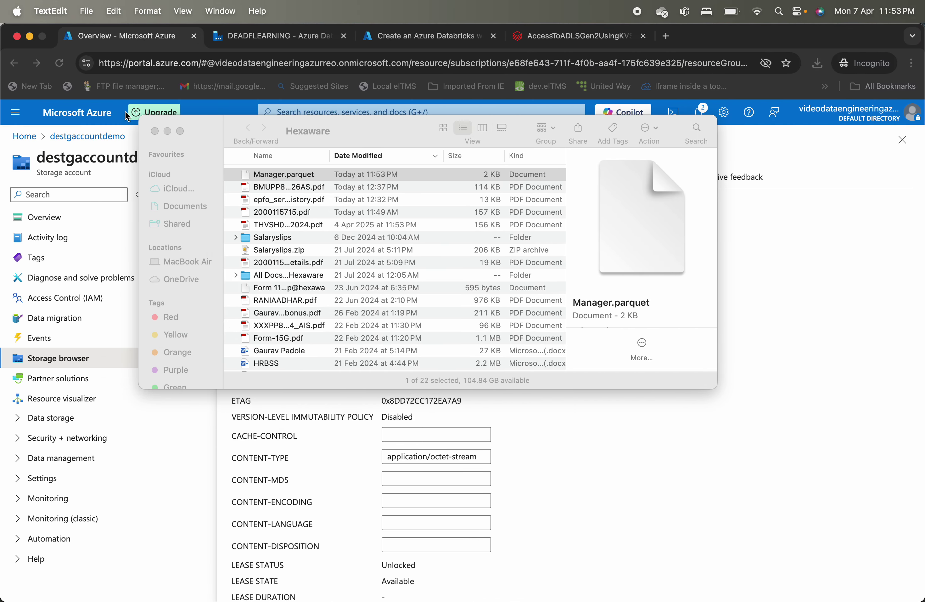
click(156, 132)
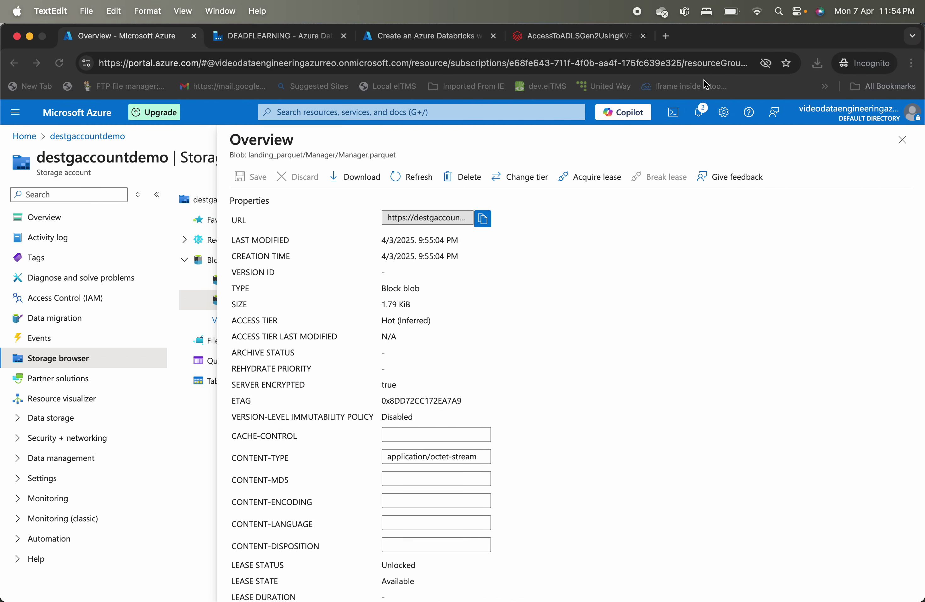
click(900, 141)
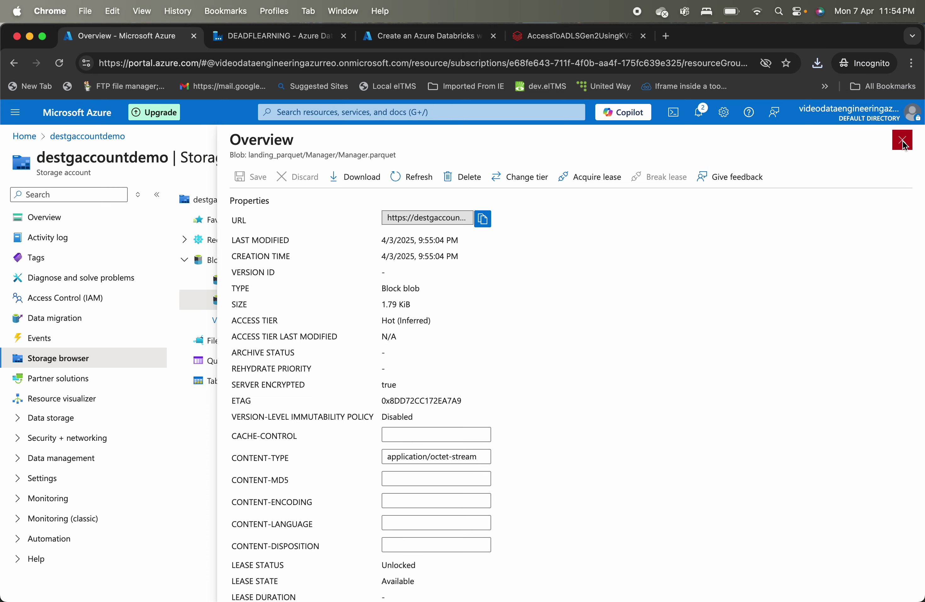
click(904, 141)
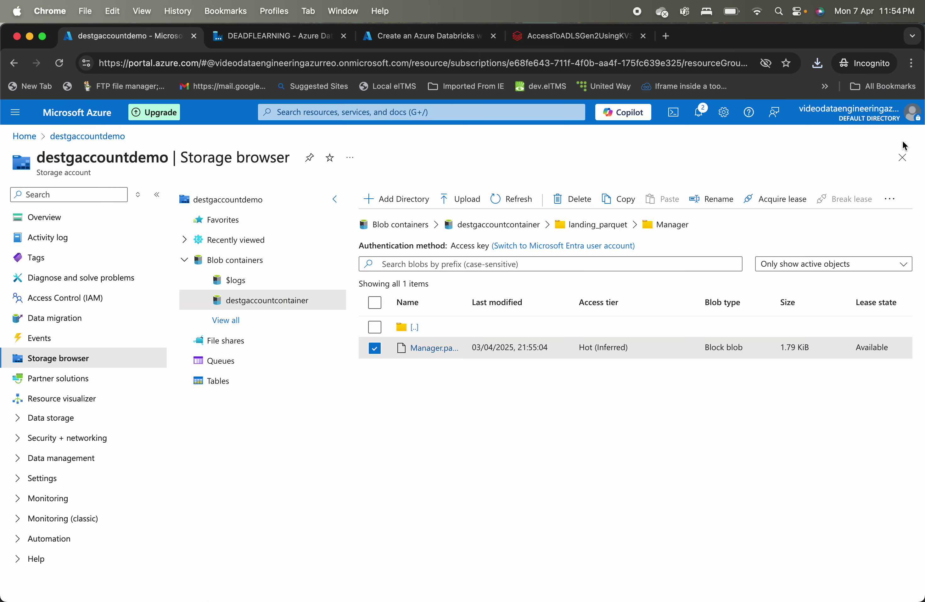
Step: Review the Databricks notebook's parameter and storage credential cells alongside the Data Factory pipeline, storage account and workspace creation pages
click(562, 39)
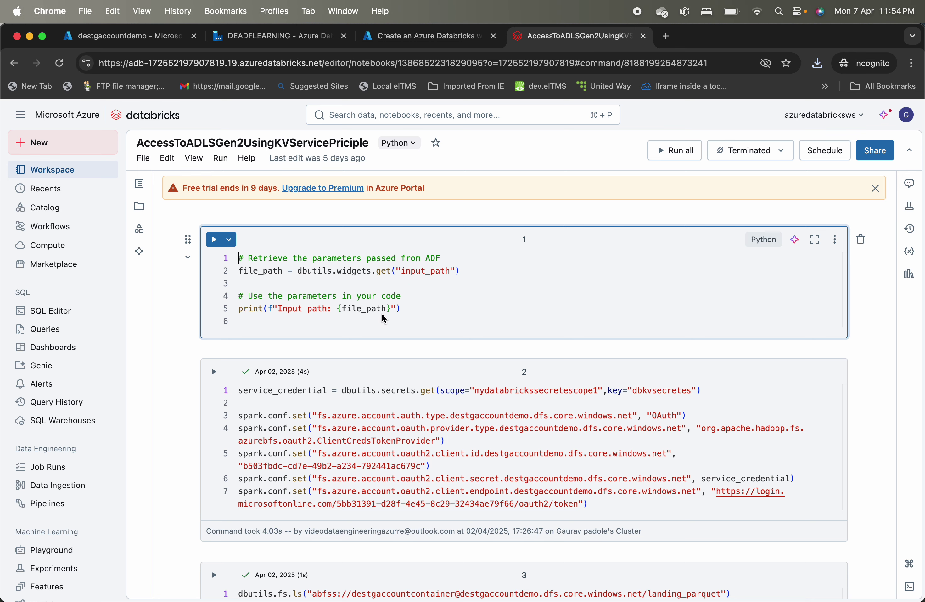
click(303, 48)
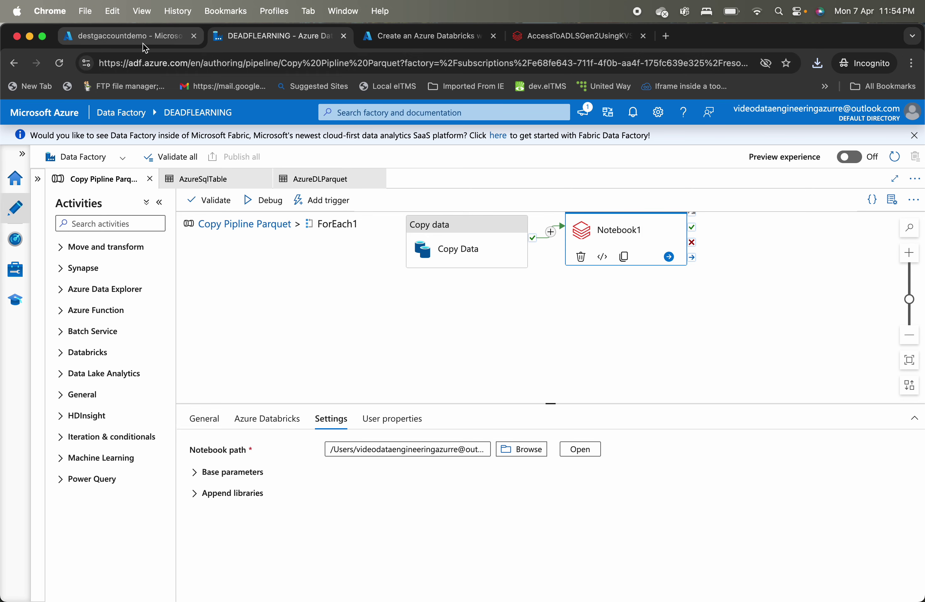
click(144, 48)
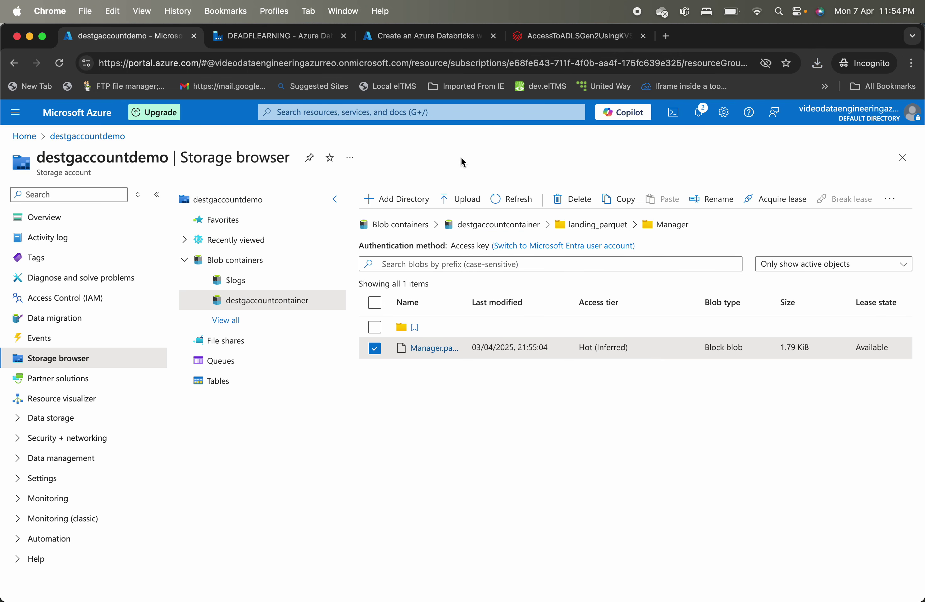
click(404, 39)
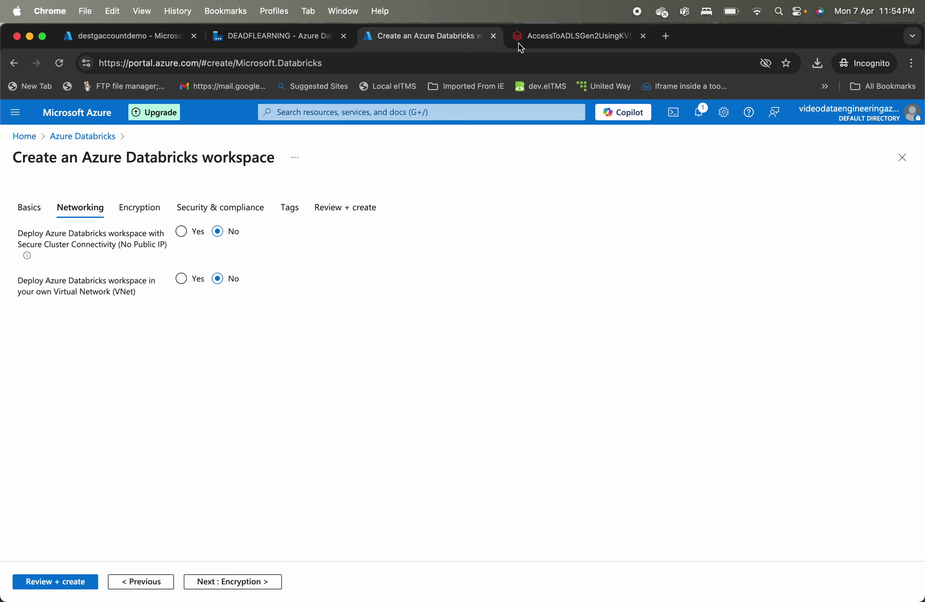
click(556, 30)
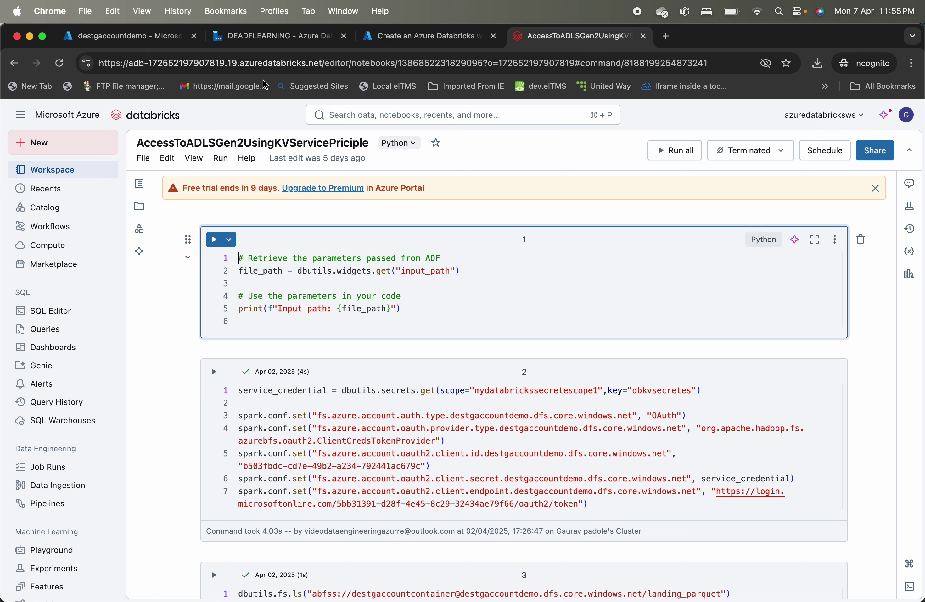
Step: Switch to the storage account page in Azure, search for "endra" and open Microsoft Entra ID
click(139, 43)
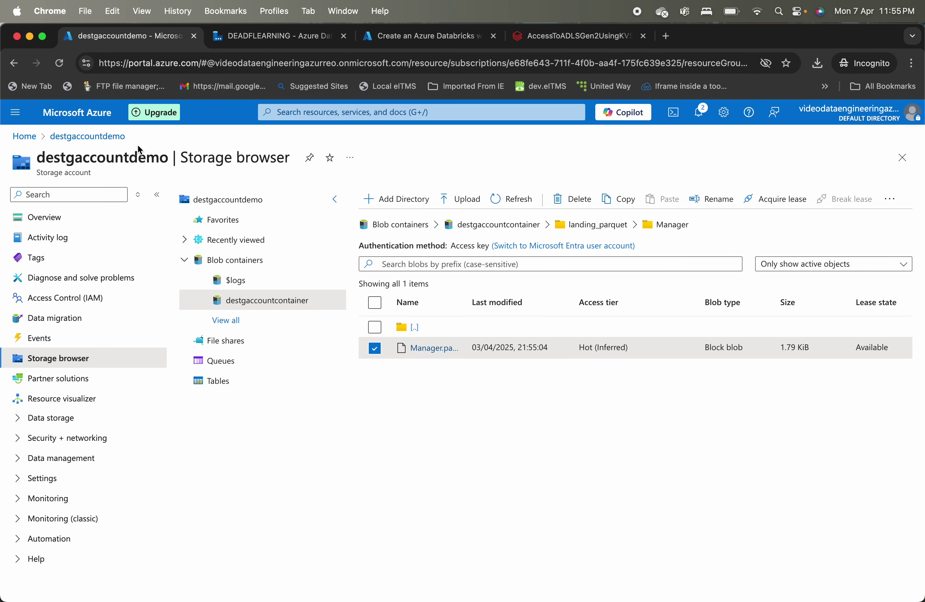
click(305, 115)
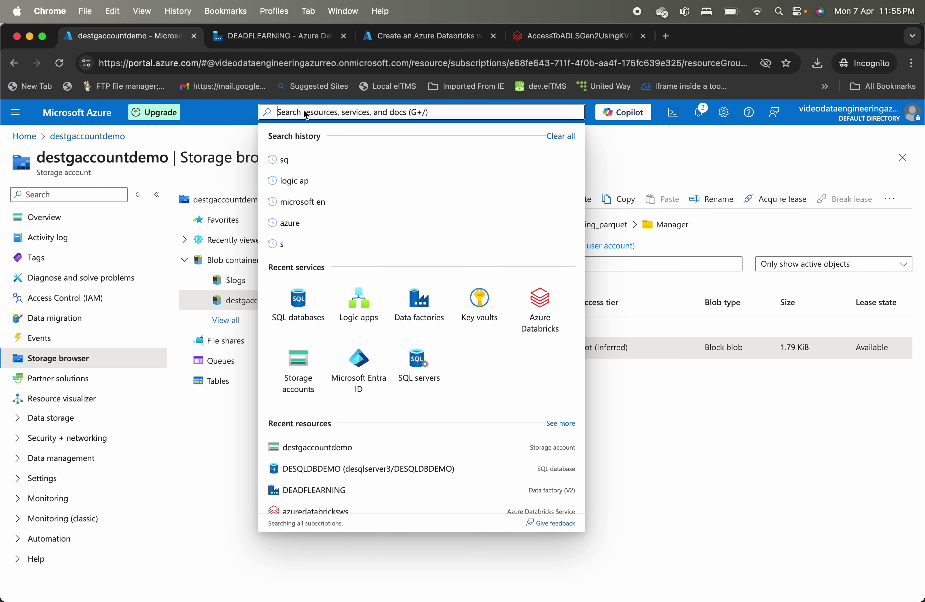
text(end)
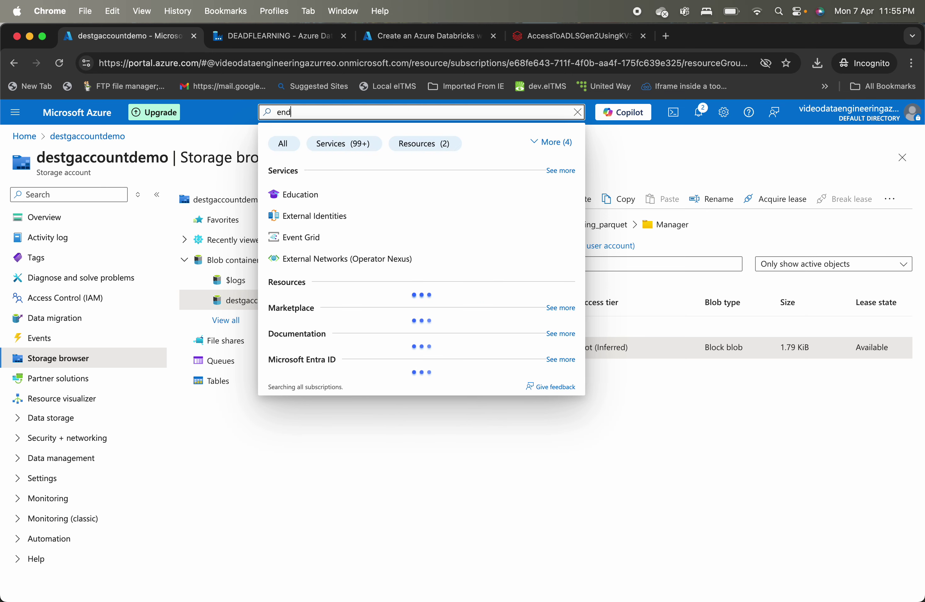
text(ra)
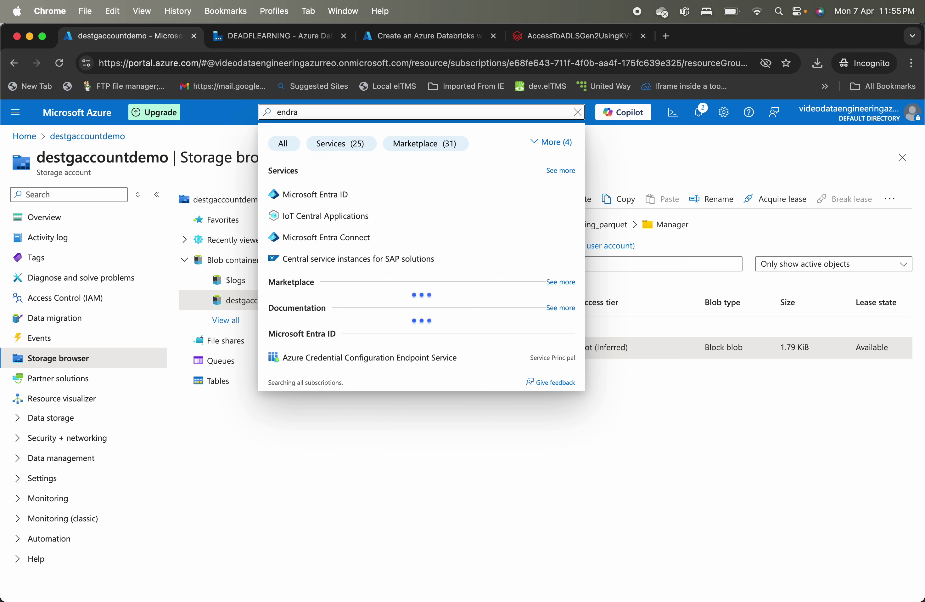
click(340, 190)
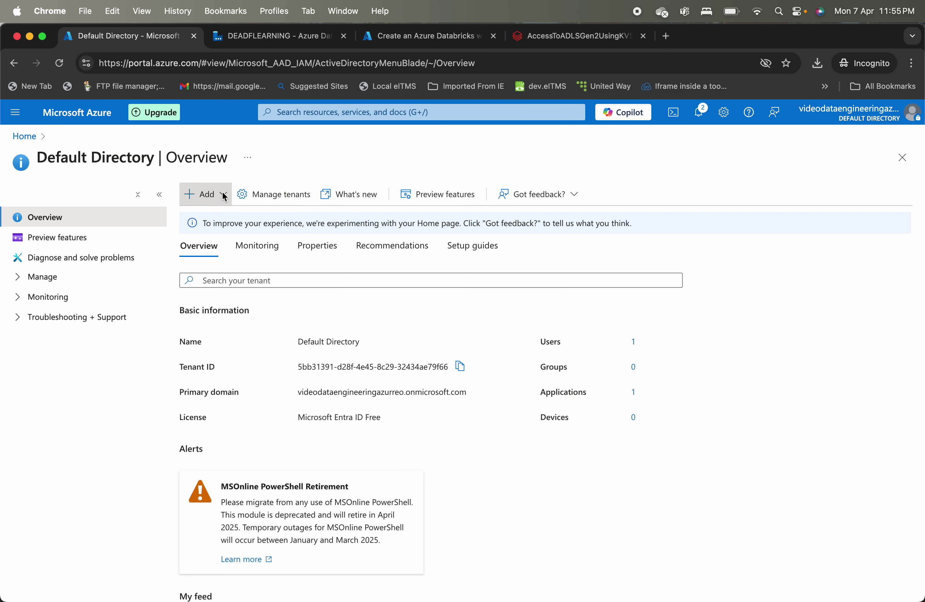
Step: View the form for adding an app registration, and return to the Default Directory overview without registering anything
click(222, 191)
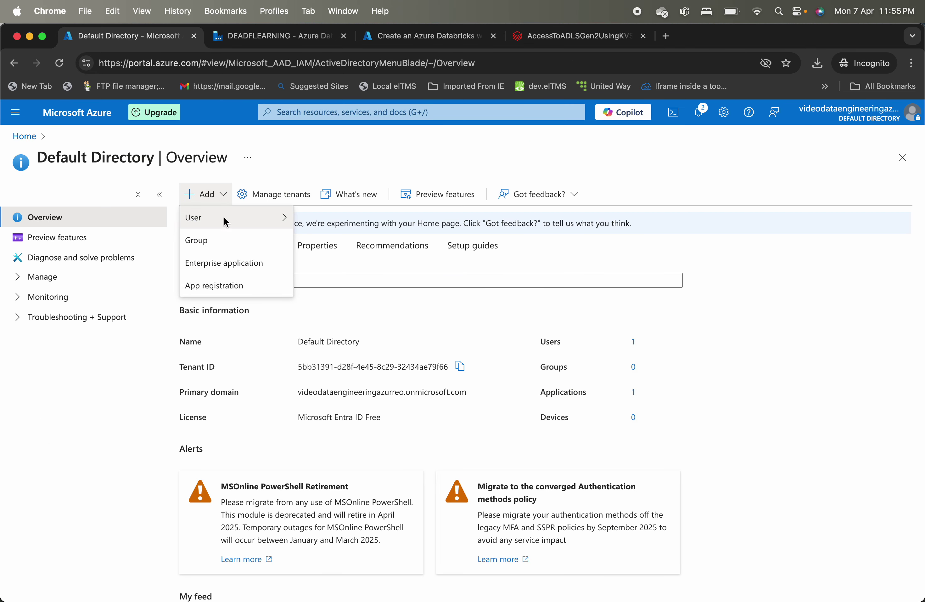
click(238, 289)
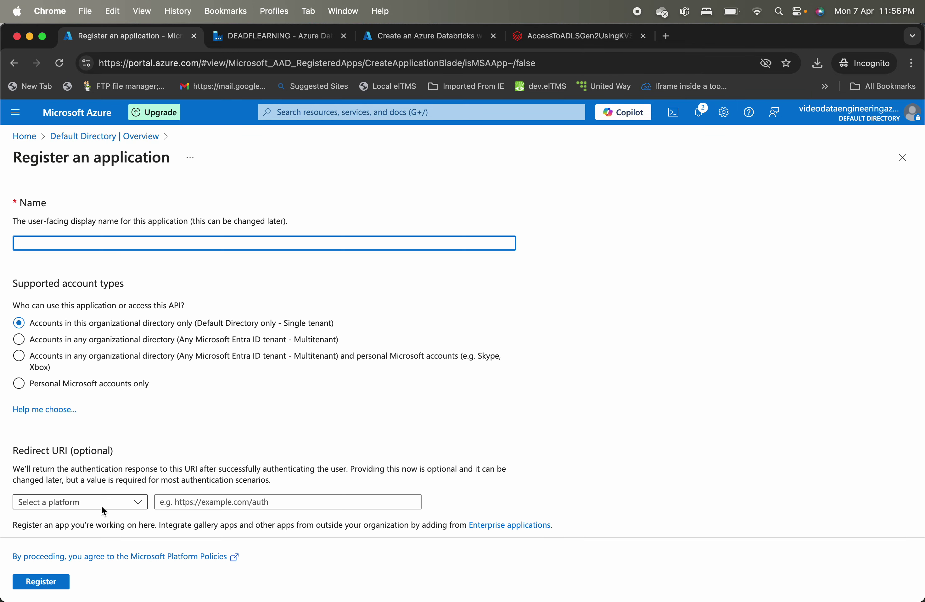
click(110, 136)
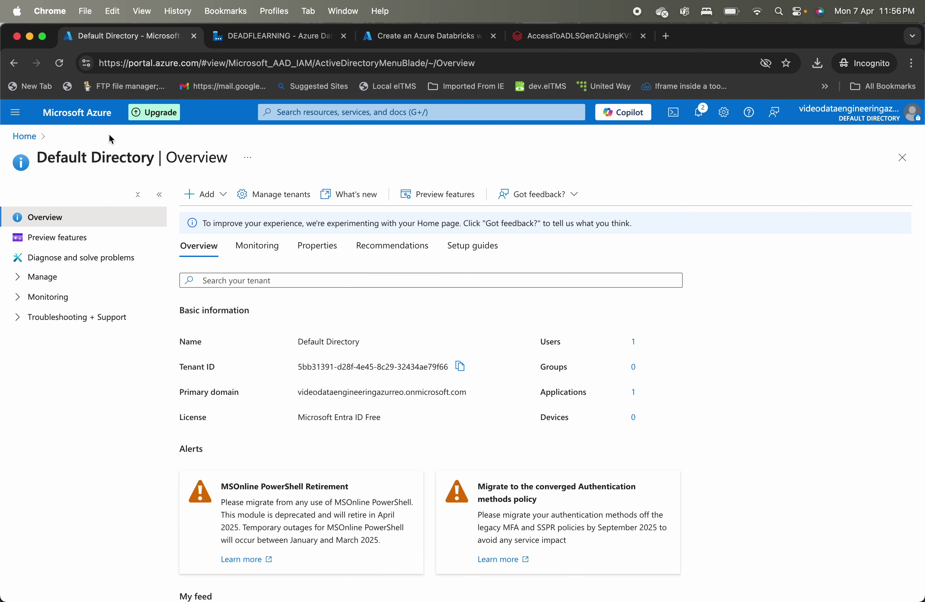
Step: Open the App registrations list of the Default Directory
click(53, 280)
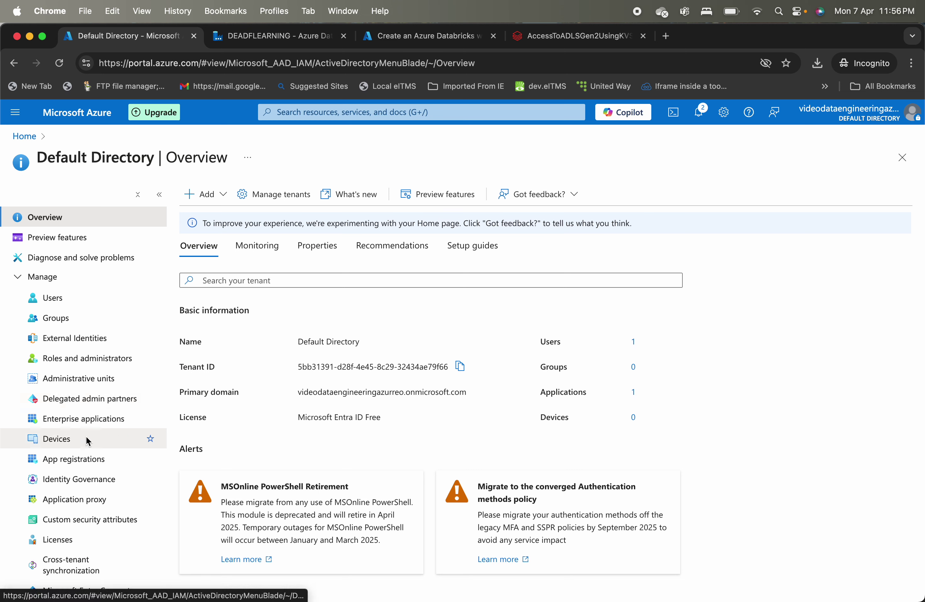
click(50, 277)
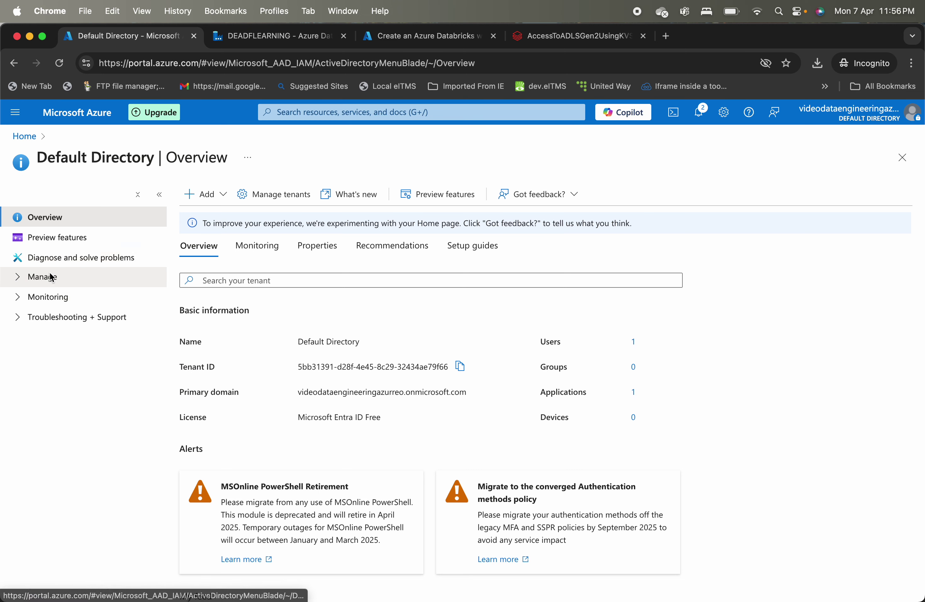
click(50, 277)
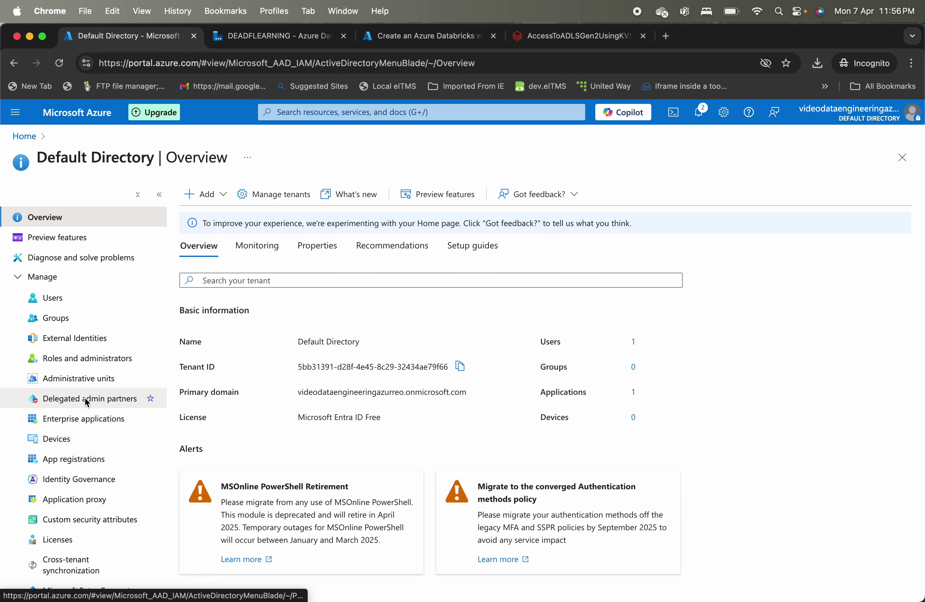
key(Down)
key(Down)
key(Down)
key(Down)
key(Down)
key(Down)
key(Down)
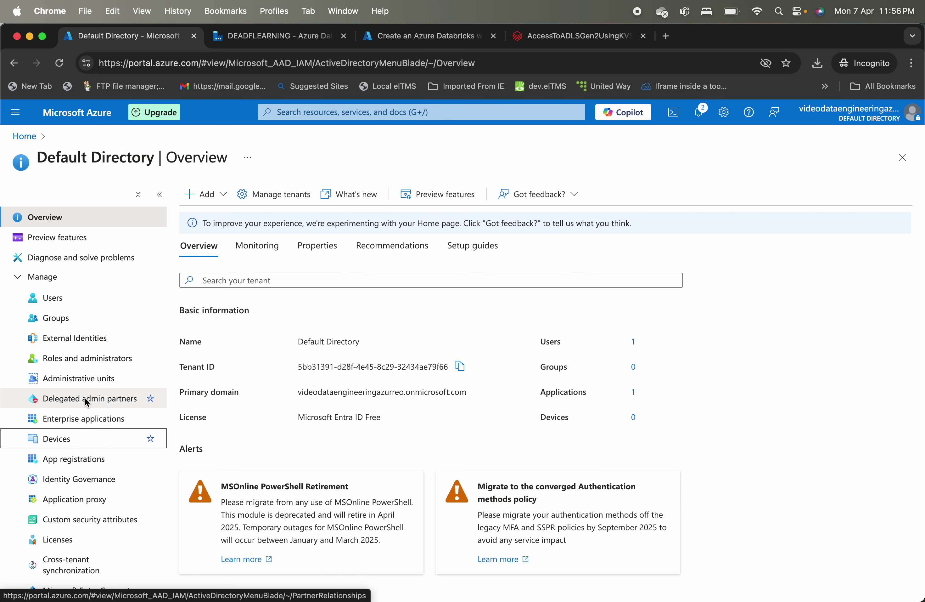
click(72, 459)
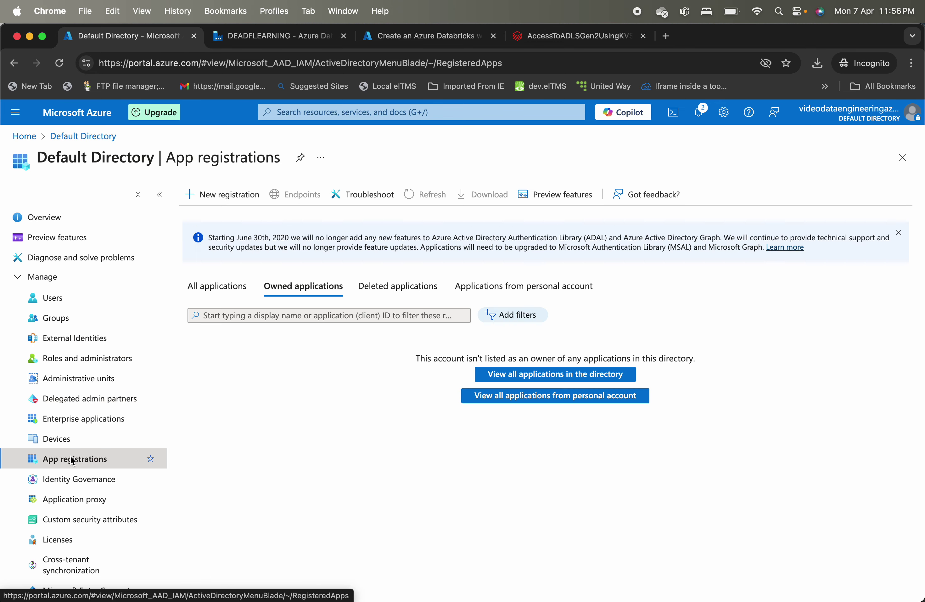
Step: List all app registrations, open Databricks-Service-Principal and show its management and support options
click(203, 289)
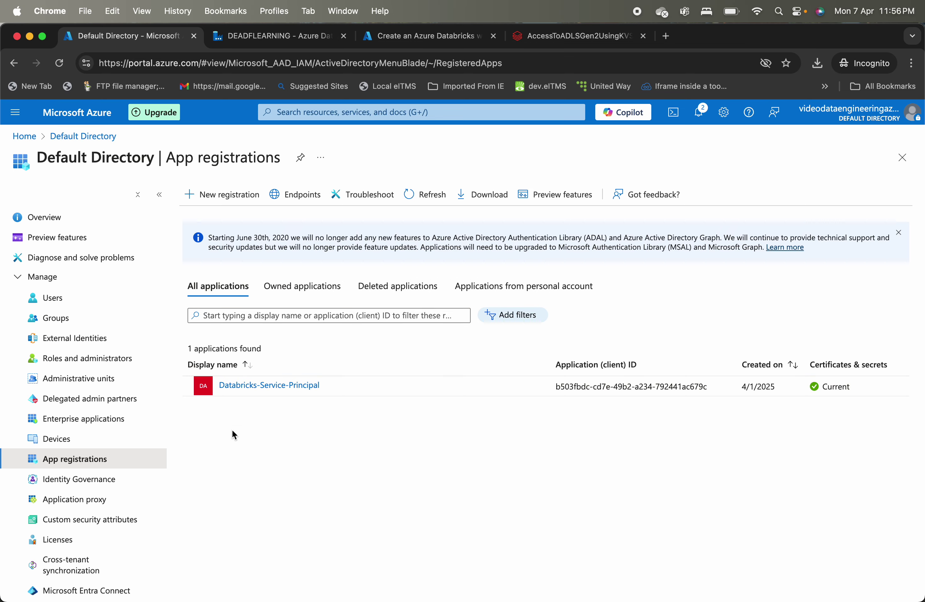
click(236, 388)
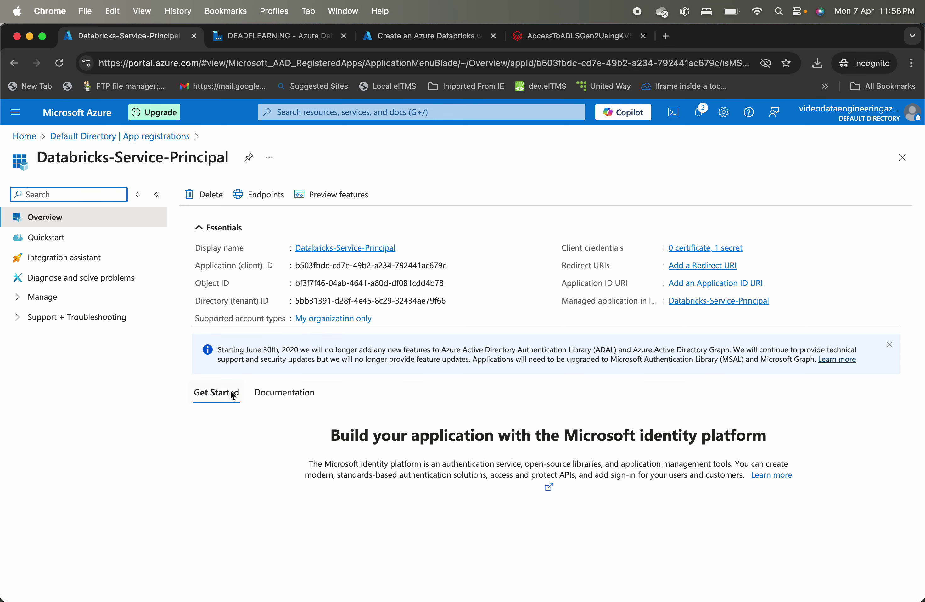
click(48, 307)
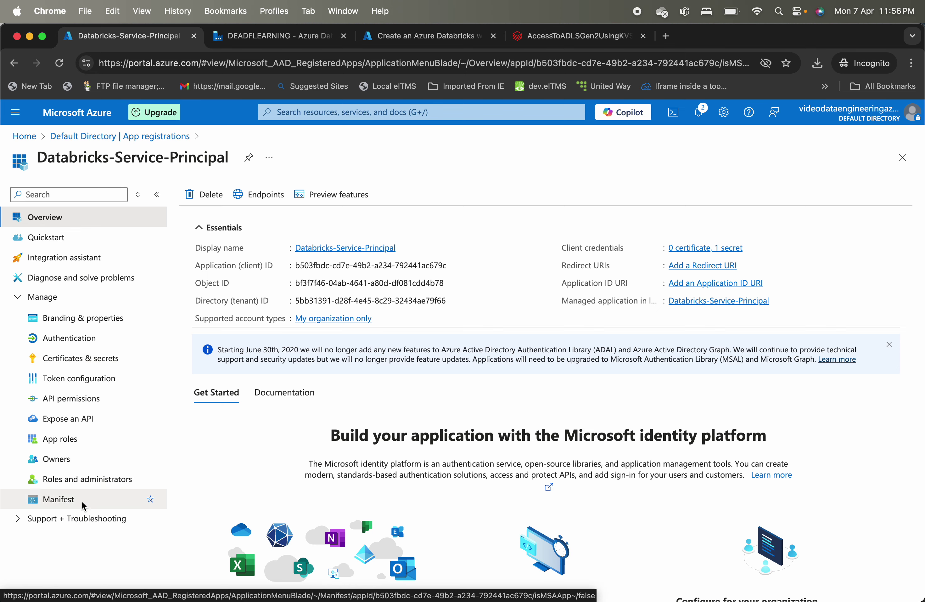
click(66, 518)
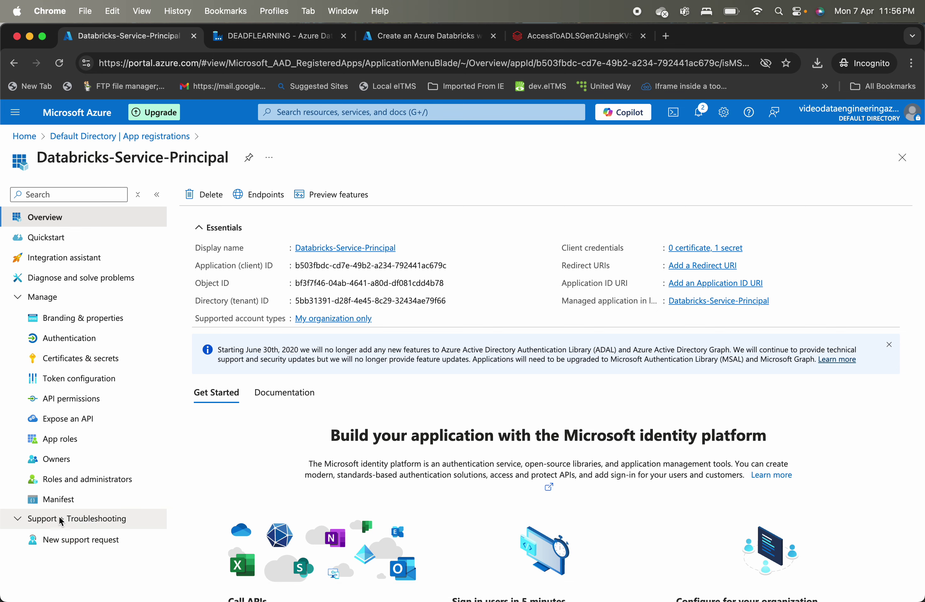
Step: Open the service principal's certificates and secrets, view the form for adding a client secret, and leave without adding one
click(112, 359)
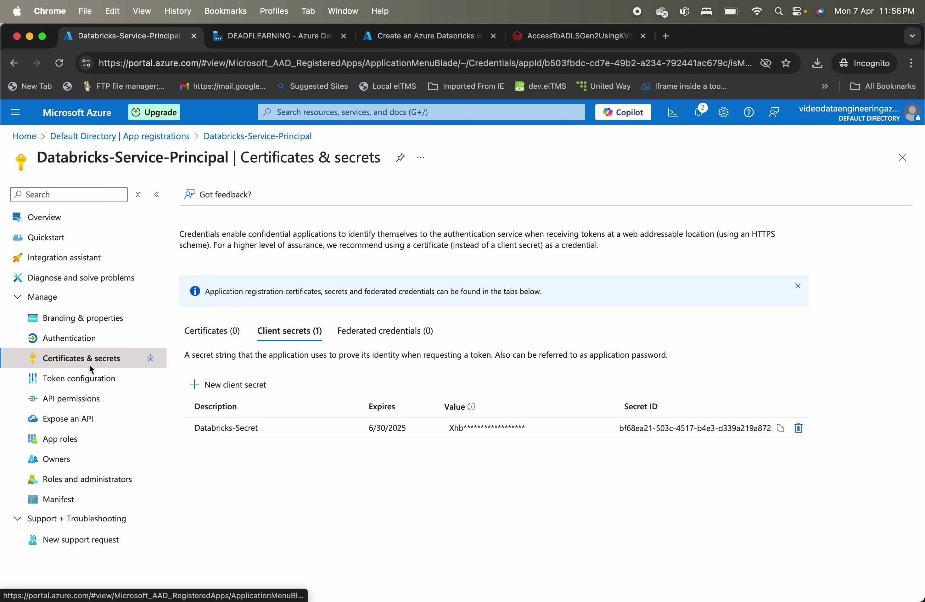
click(225, 391)
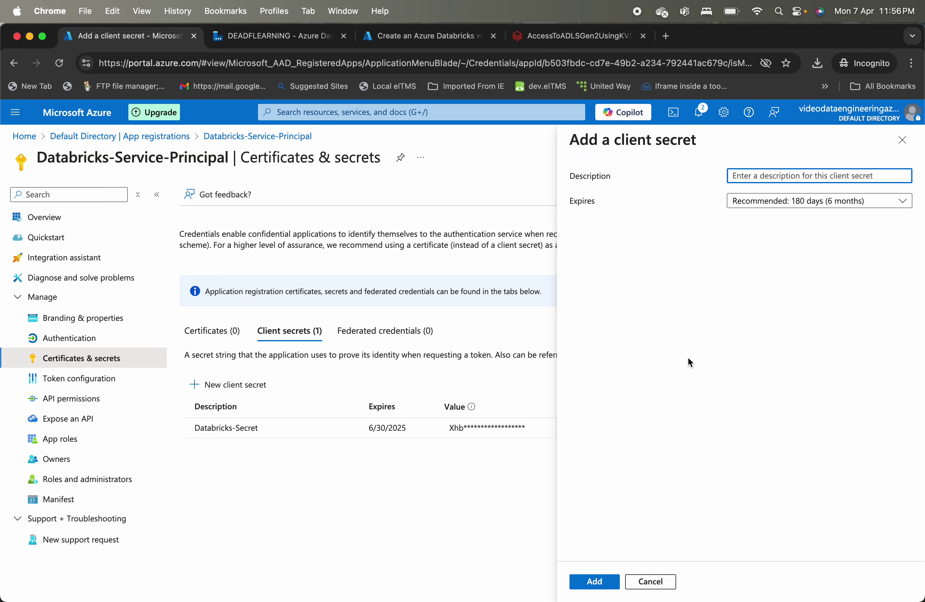
click(649, 586)
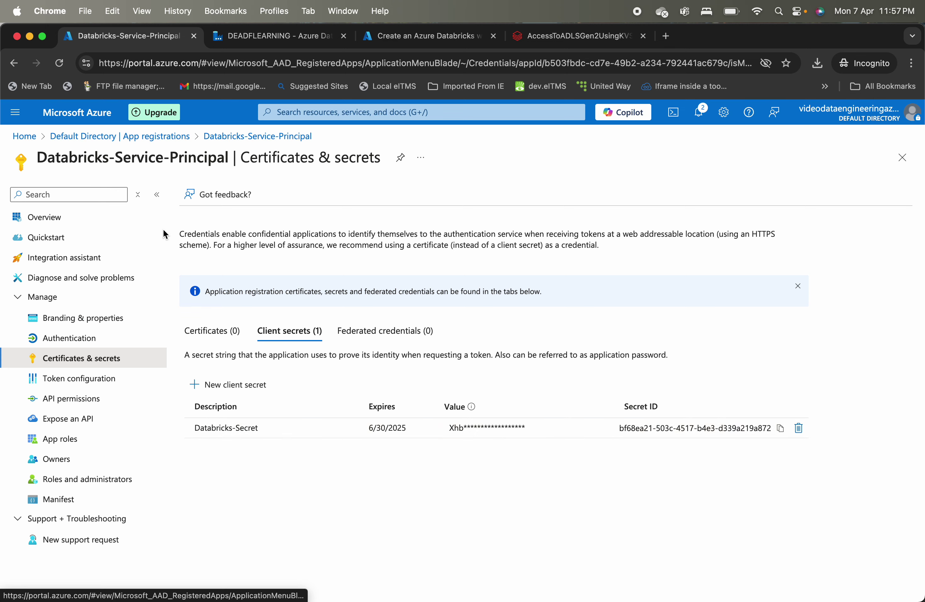
Step: Review the service principal's overview and its certificates list, and return to the app registrations list
click(67, 218)
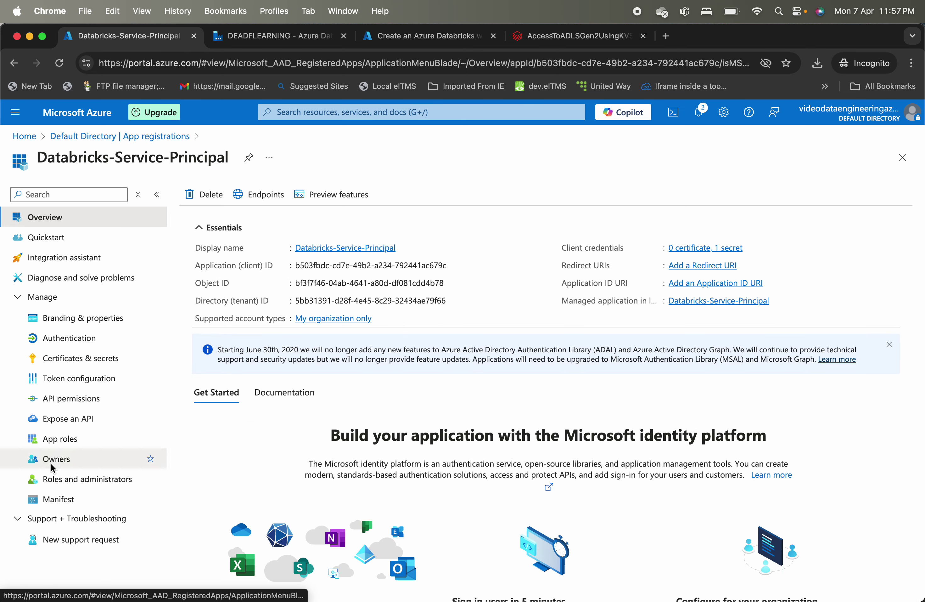
click(78, 359)
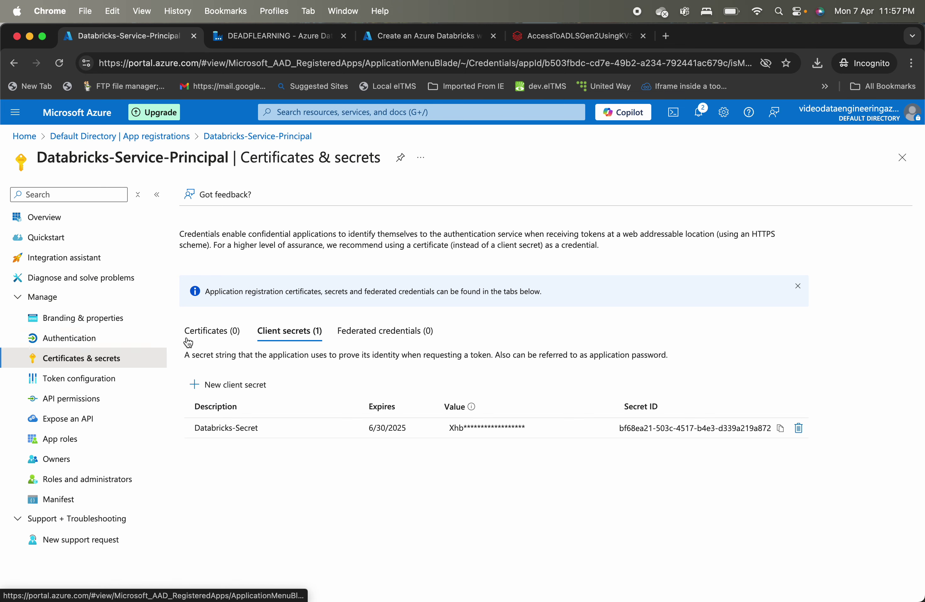
click(197, 335)
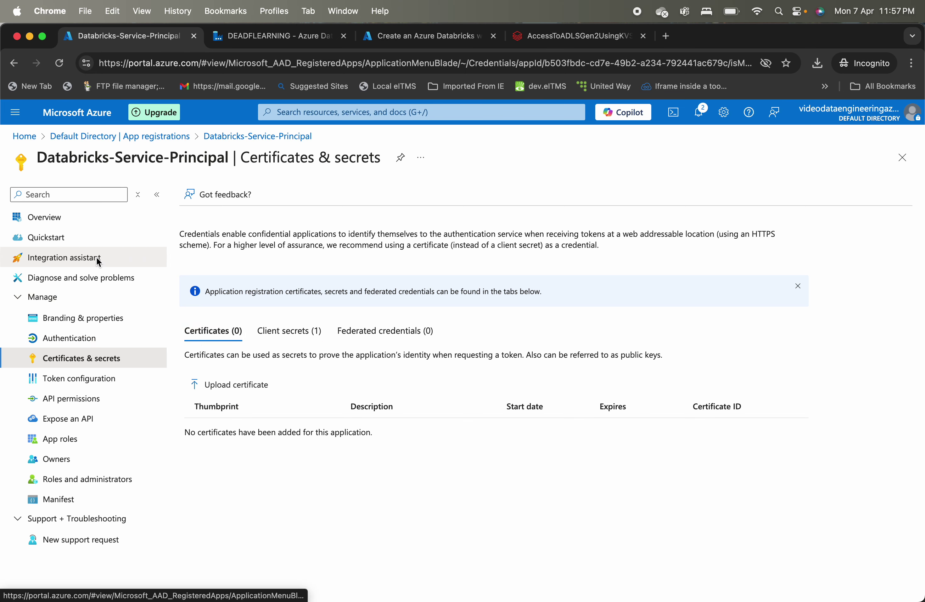
click(55, 221)
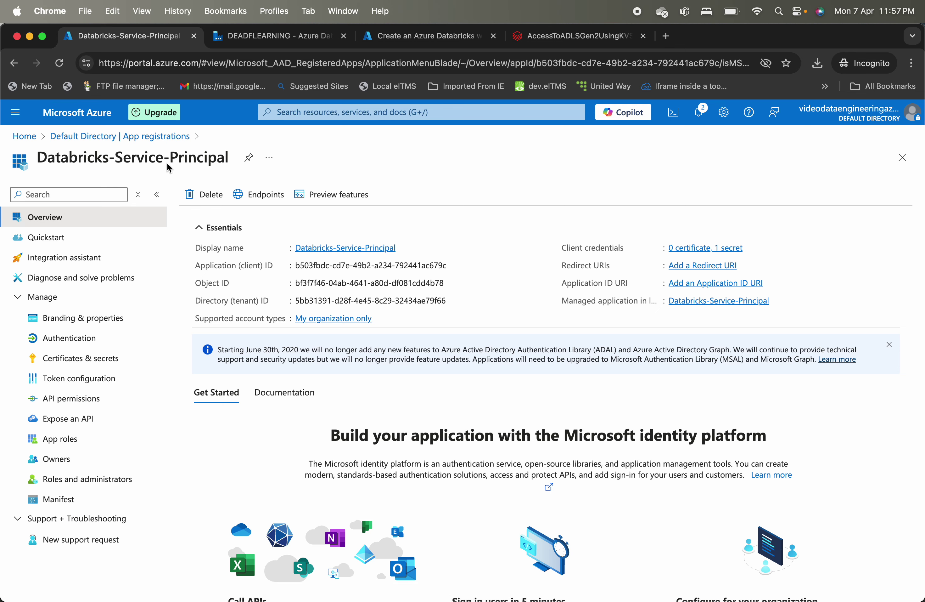
click(148, 139)
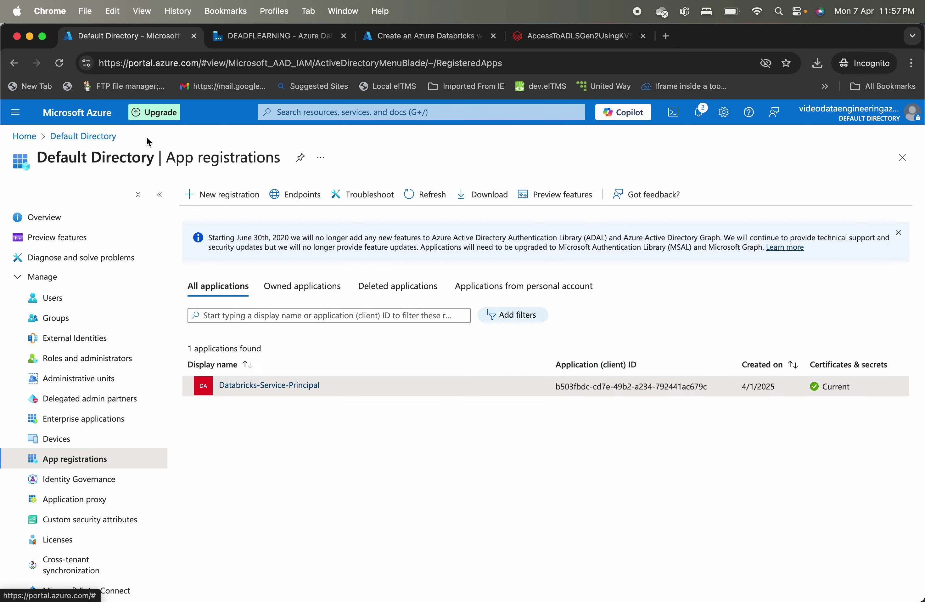
Step: Reopen Databricks-Service-Principal to review its application and directory IDs, and view its client secrets
click(257, 385)
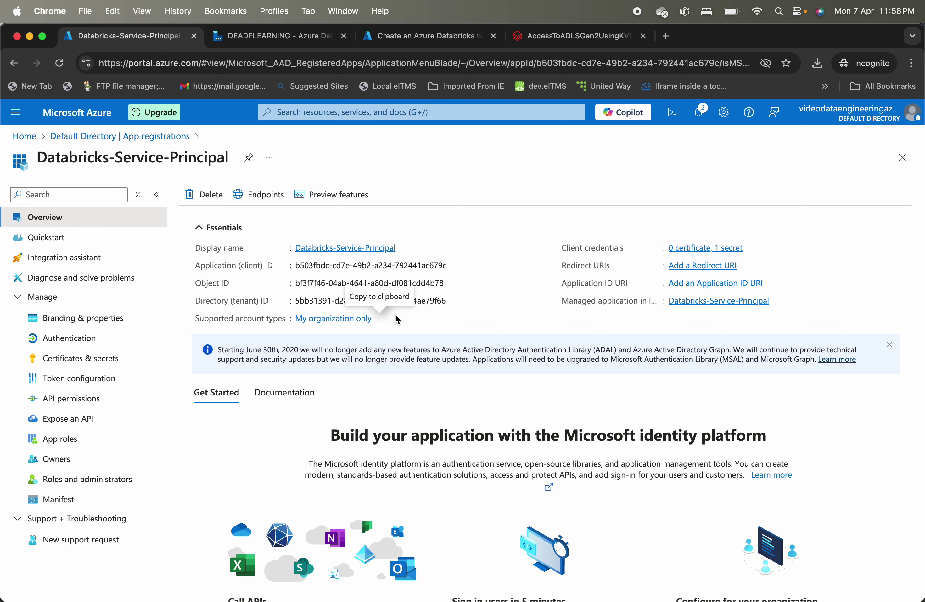
click(74, 357)
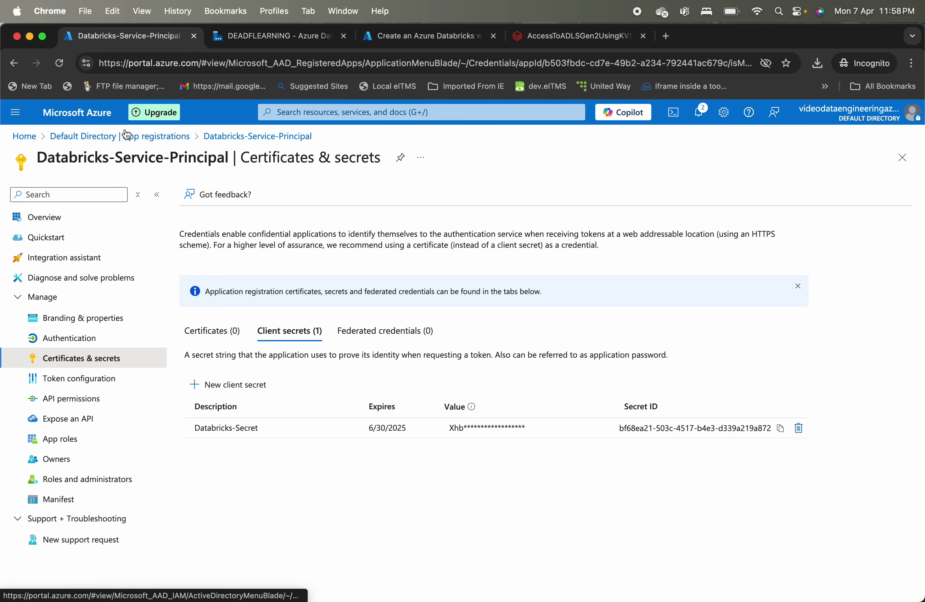
Step: Open the azuredatabrickskv1 key vault from Azure Home, view its access control page and return to its overview
click(23, 138)
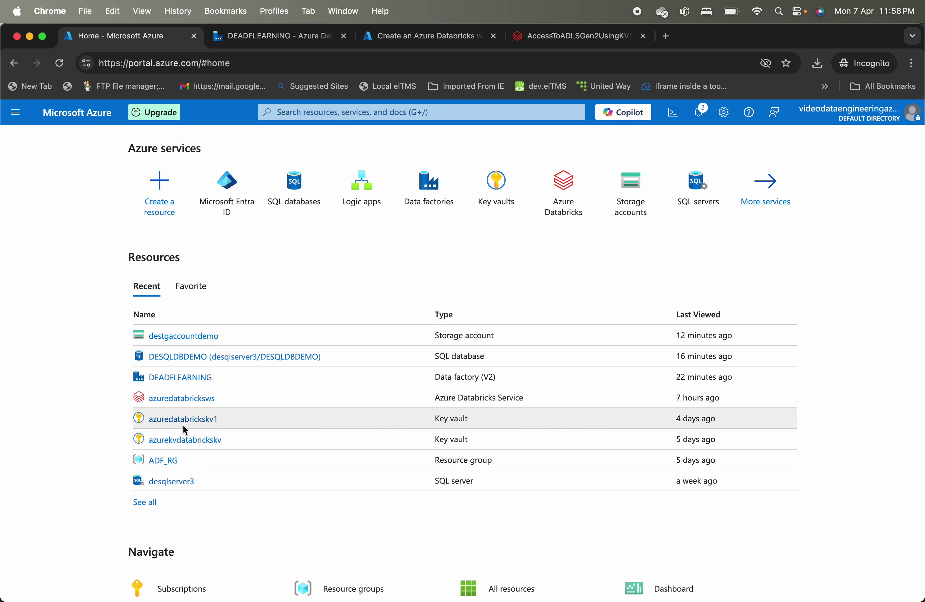
click(171, 421)
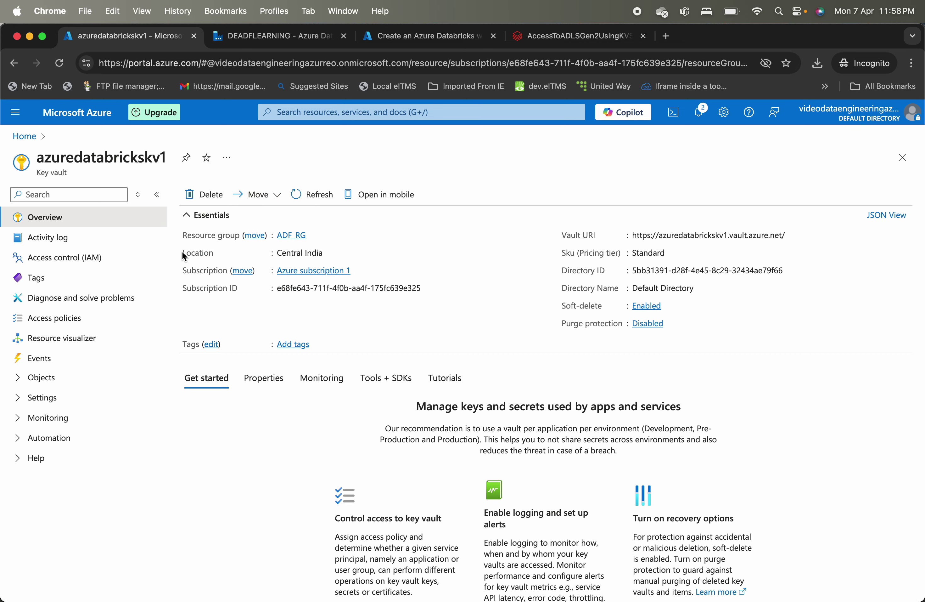
click(94, 260)
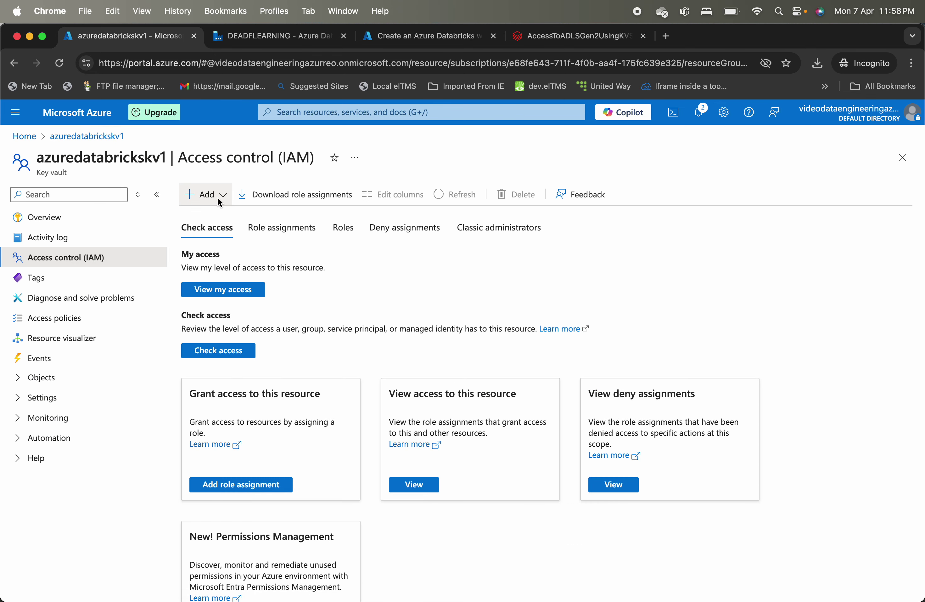
click(66, 216)
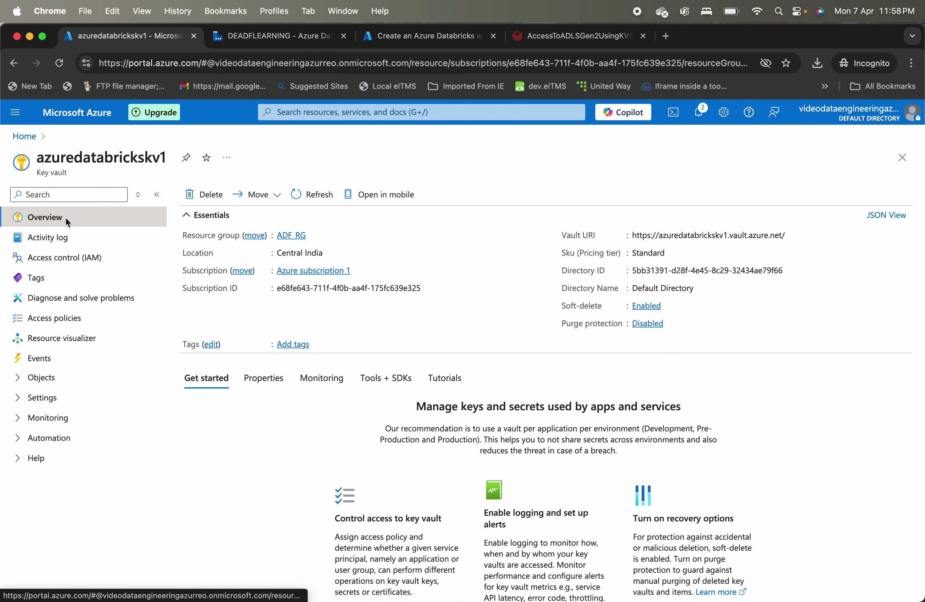
Step: Search the portal for "ke" and open the Key vaults service
click(302, 115)
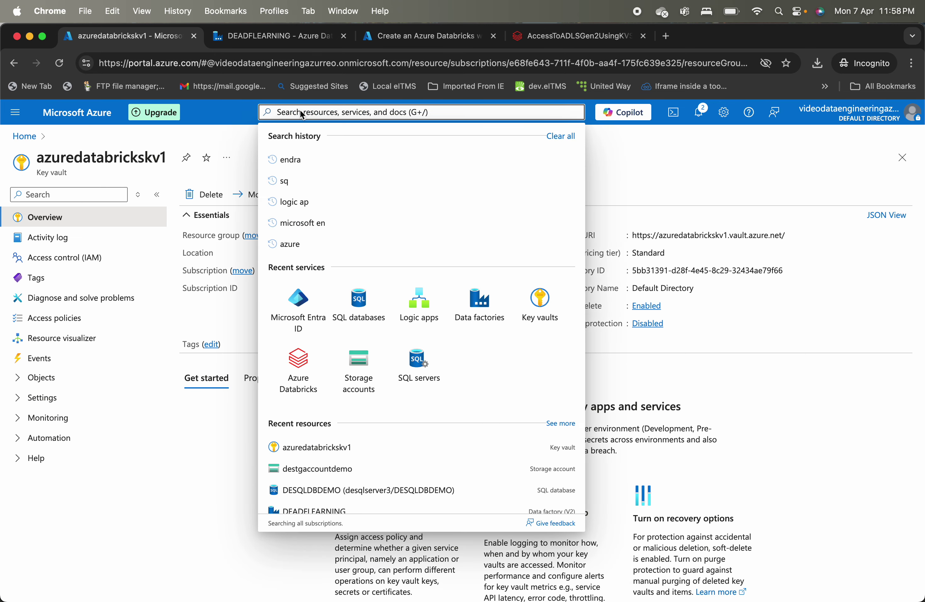
text(ke)
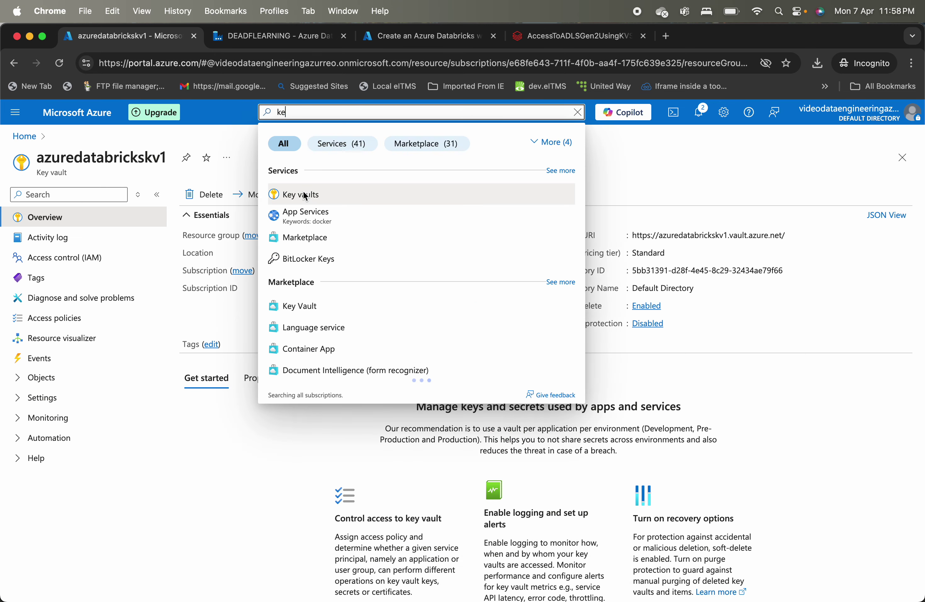
click(306, 195)
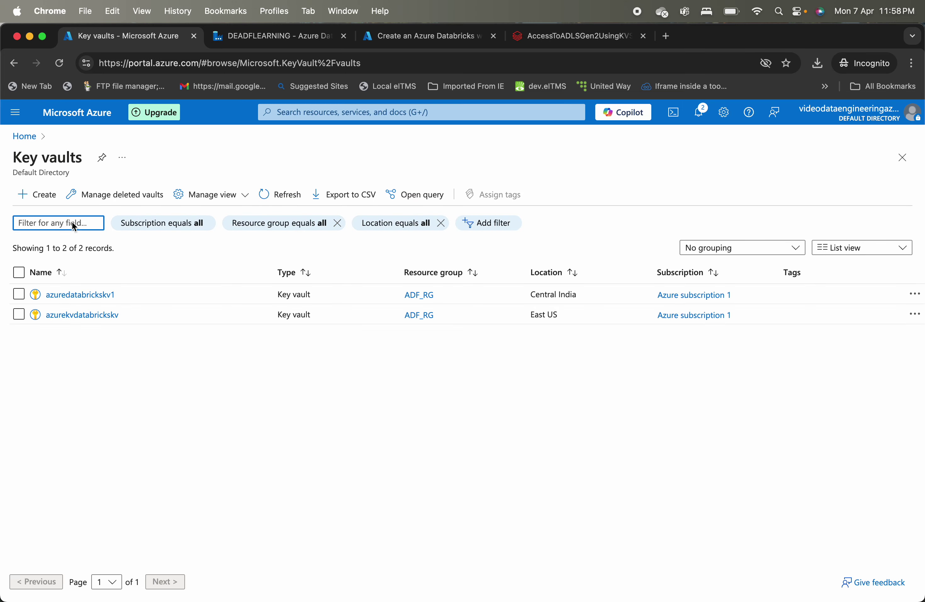
Step: Open the form for creating a key vault and review its basic project and instance details
click(51, 204)
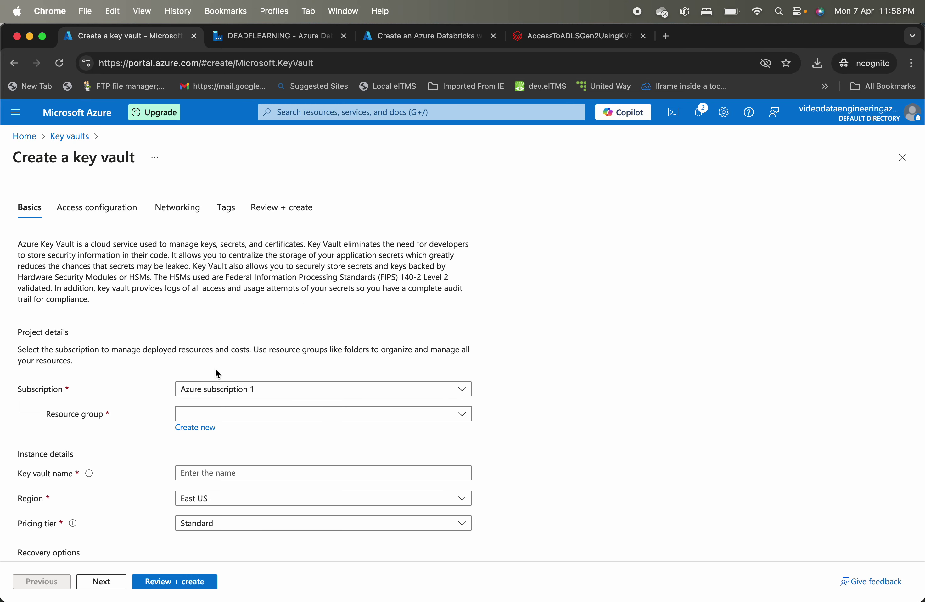
click(228, 416)
click(571, 392)
scroll(571, 392, down, 3)
scroll(571, 391, down, 1)
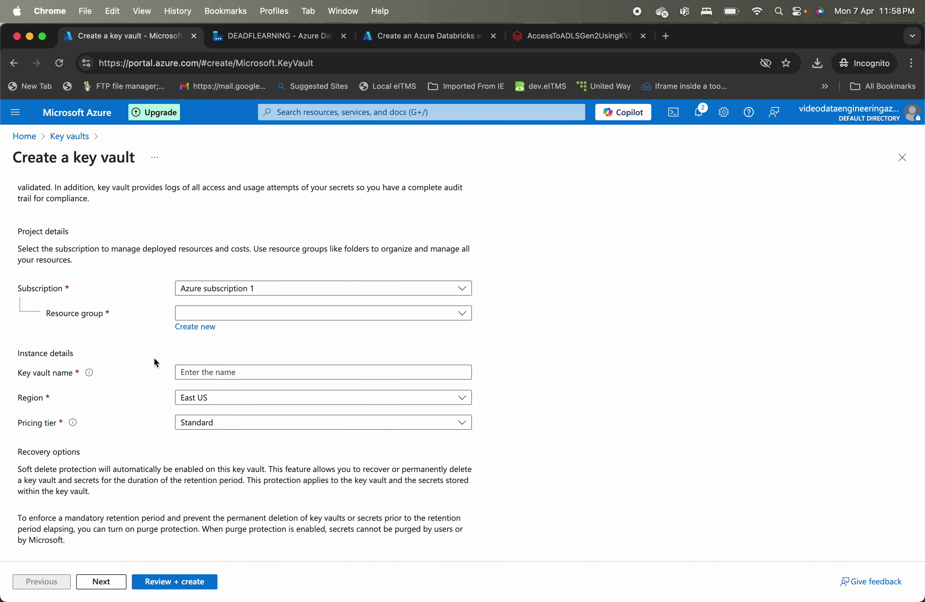
Step: Show the Vault access policy permission model in the new vault's access configuration, and discard the form to return to Key vaults
click(103, 583)
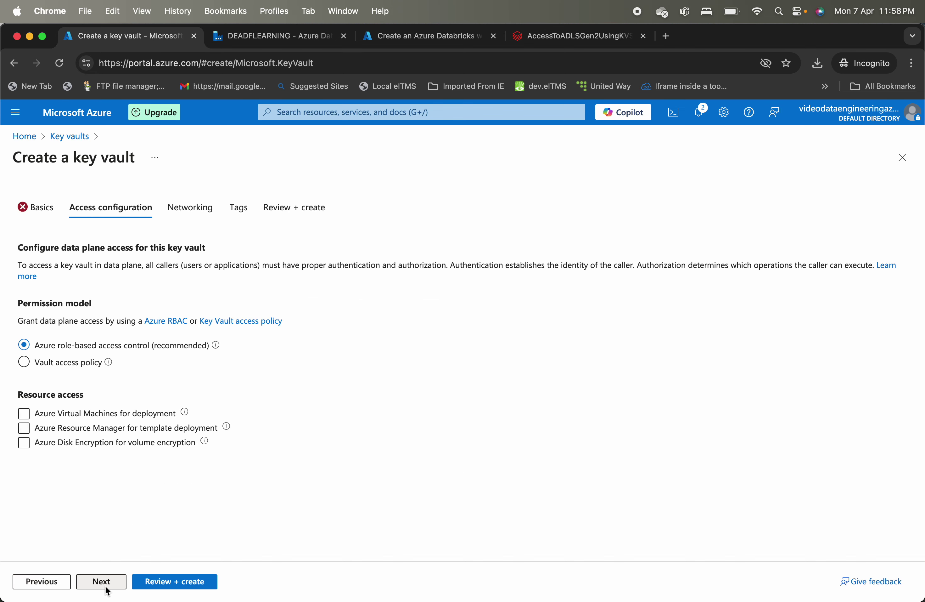
click(83, 366)
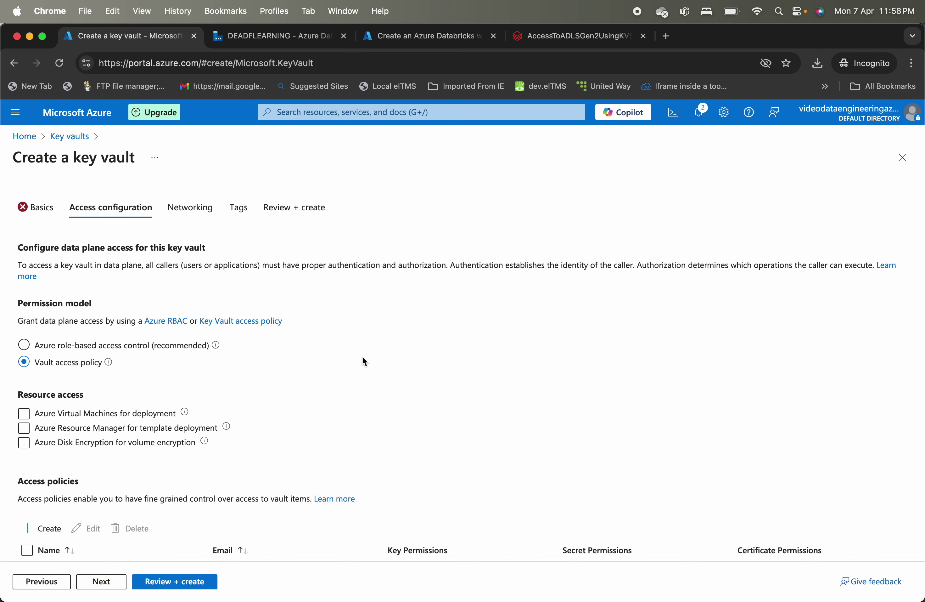
scroll(364, 361, down, 5)
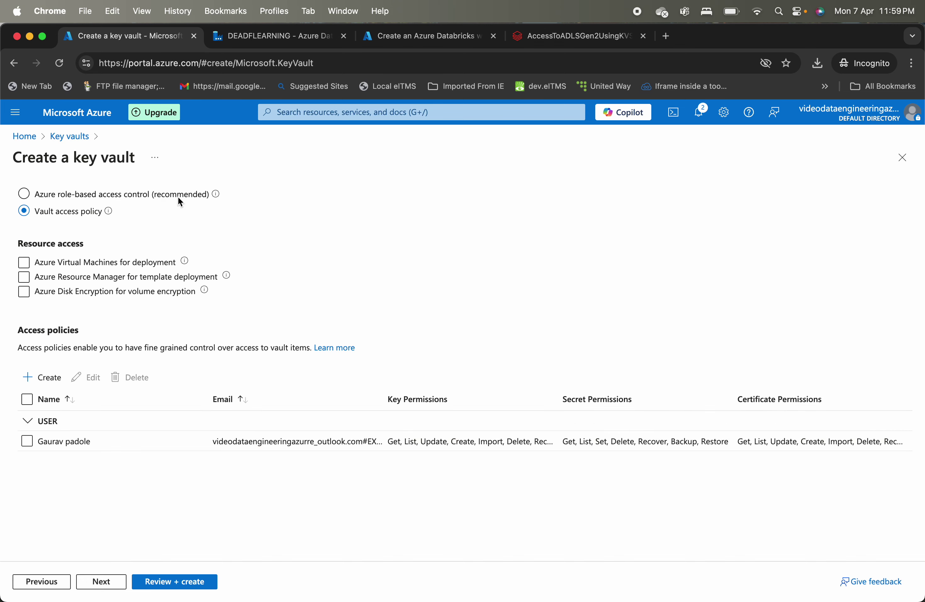
click(73, 138)
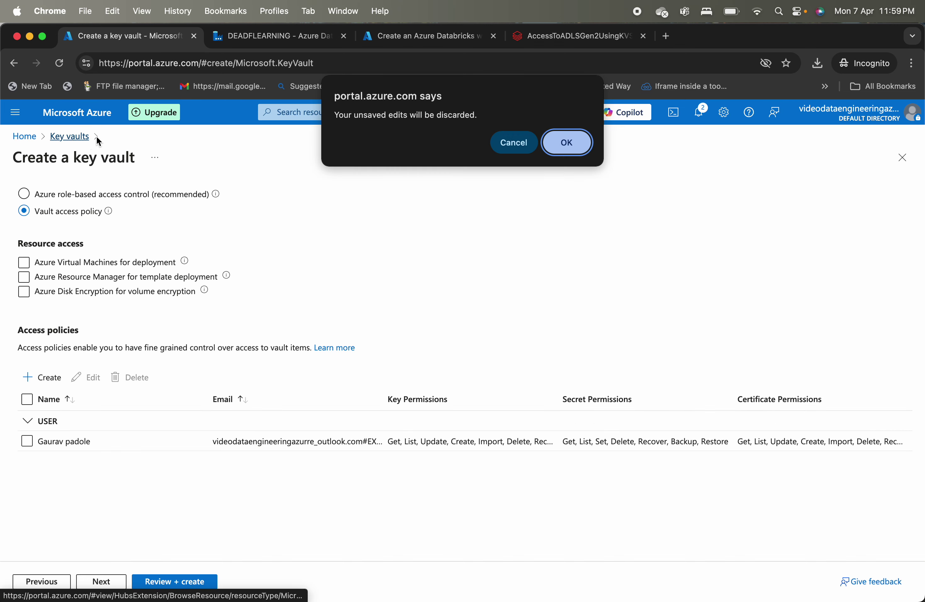
click(555, 145)
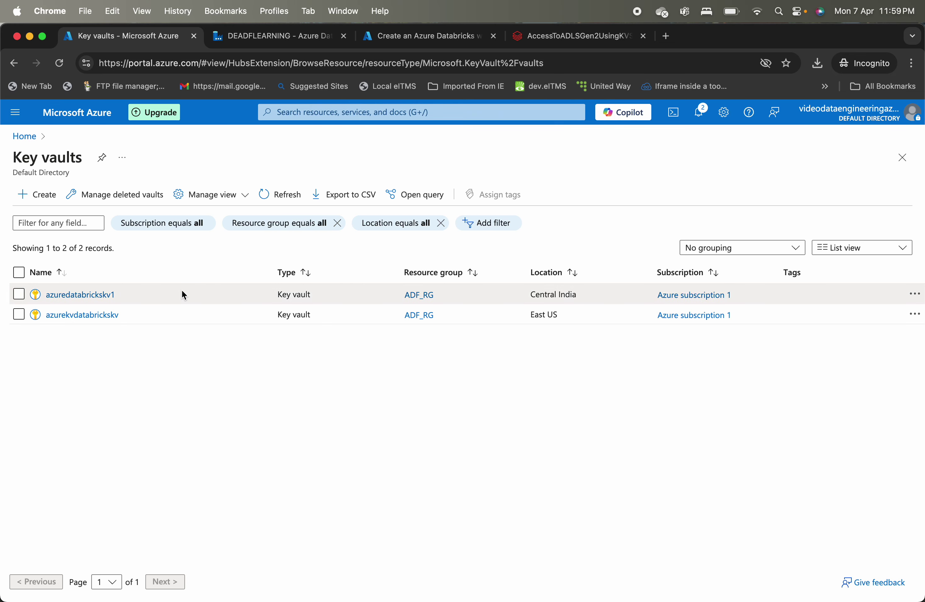
Step: Open the azuredatabrickskv1 key vault, collapse the vault list beside it and show its settings options
click(100, 294)
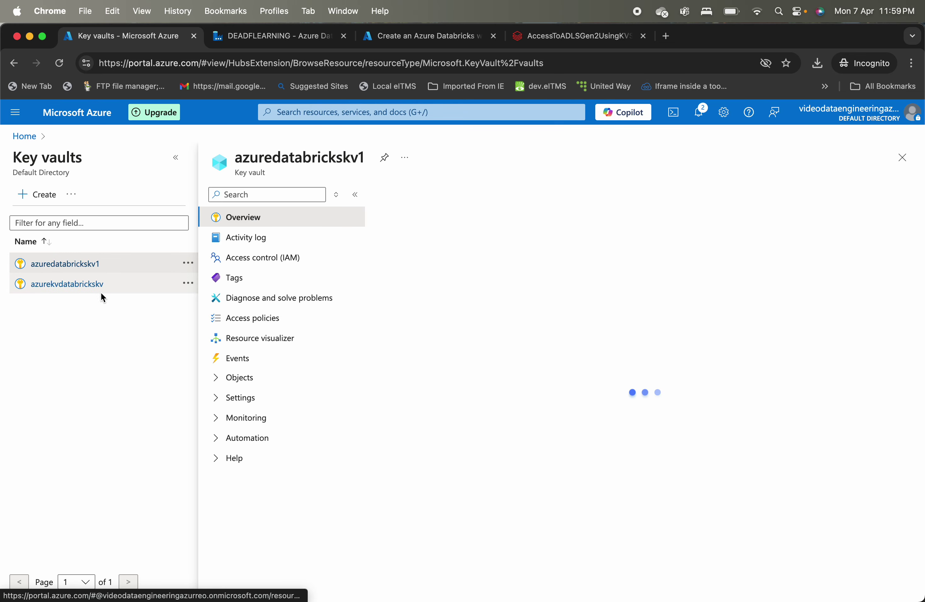
click(176, 158)
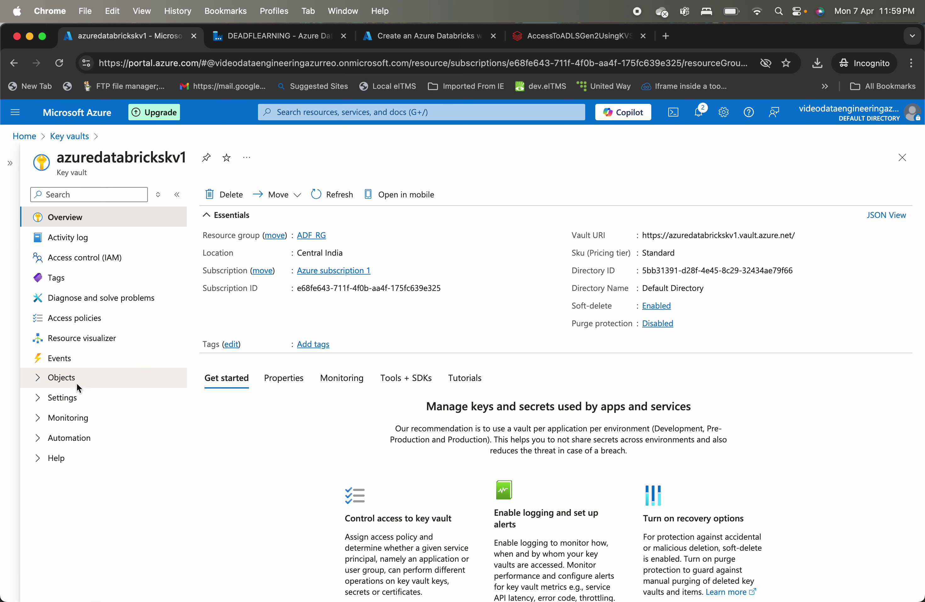
click(61, 402)
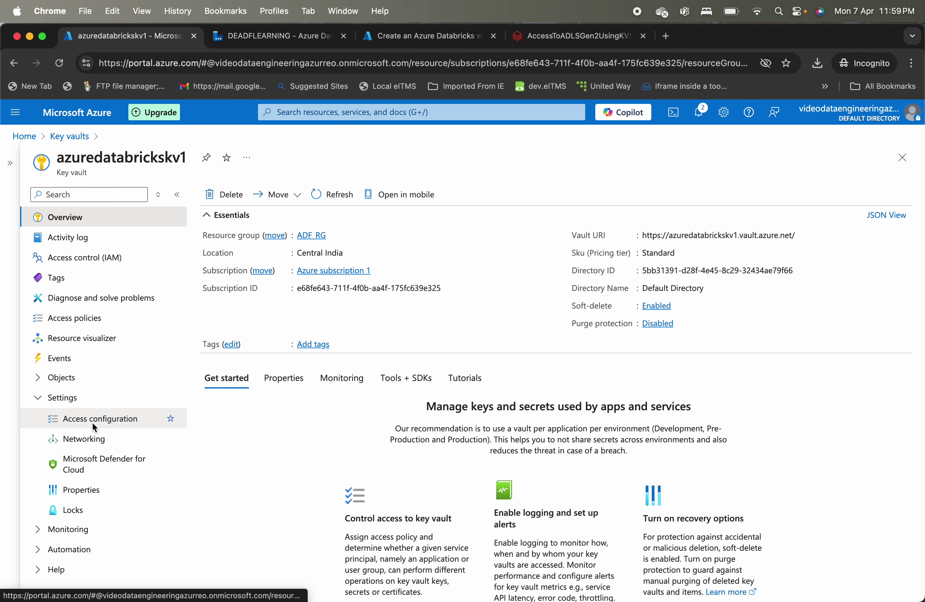
Step: Open the key vault's secrets, view the form for creating a secret, and return to the secrets list without creating one
click(62, 378)
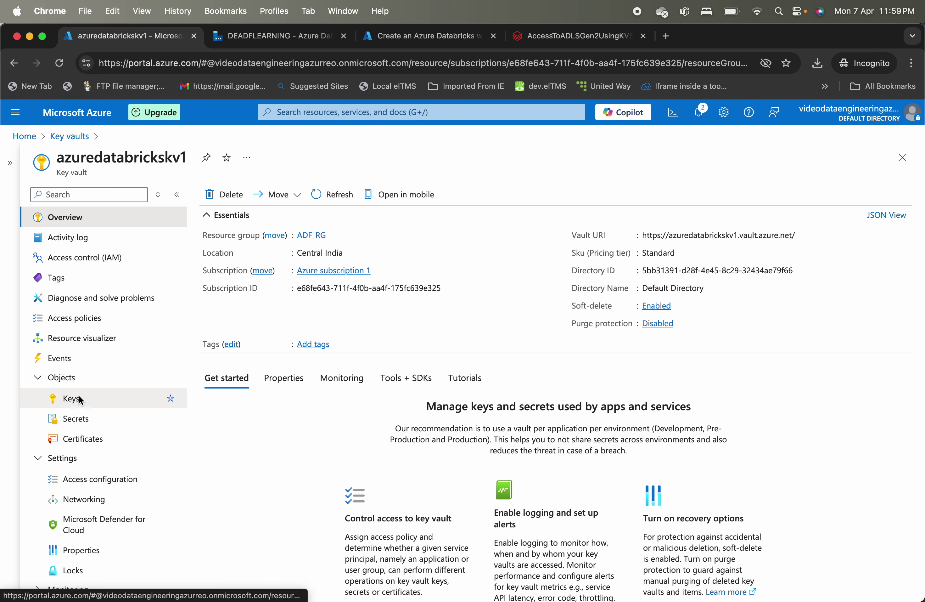
click(83, 418)
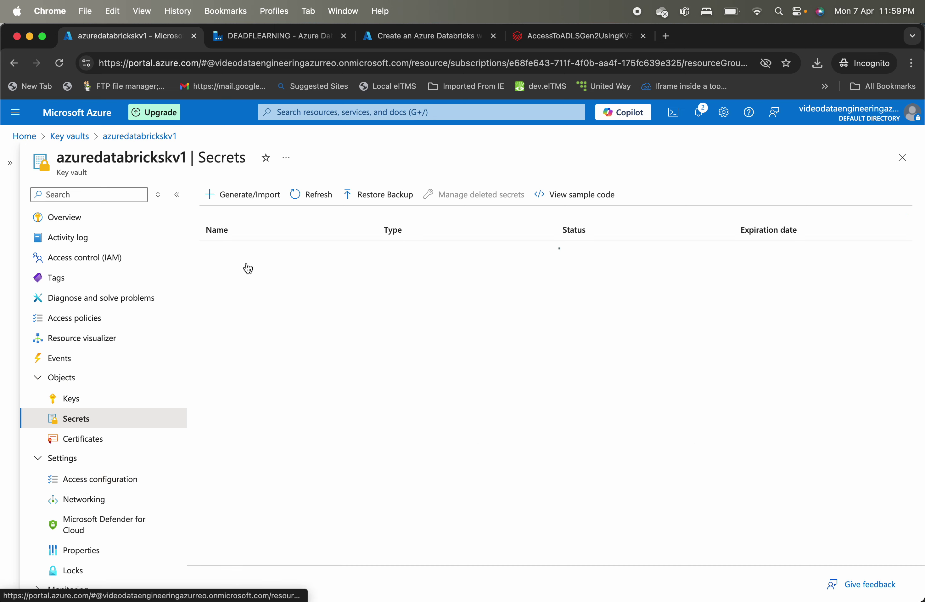
click(258, 202)
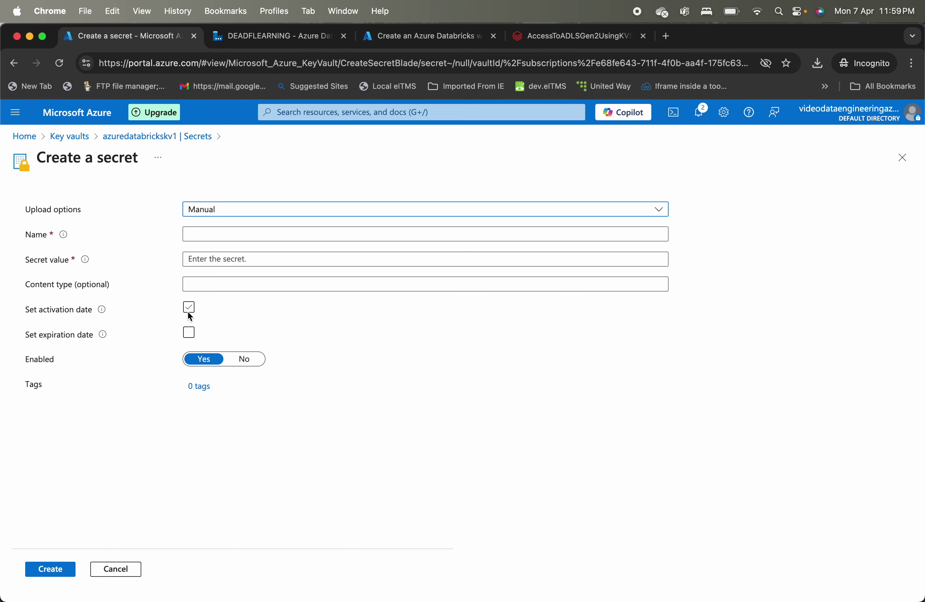
click(120, 570)
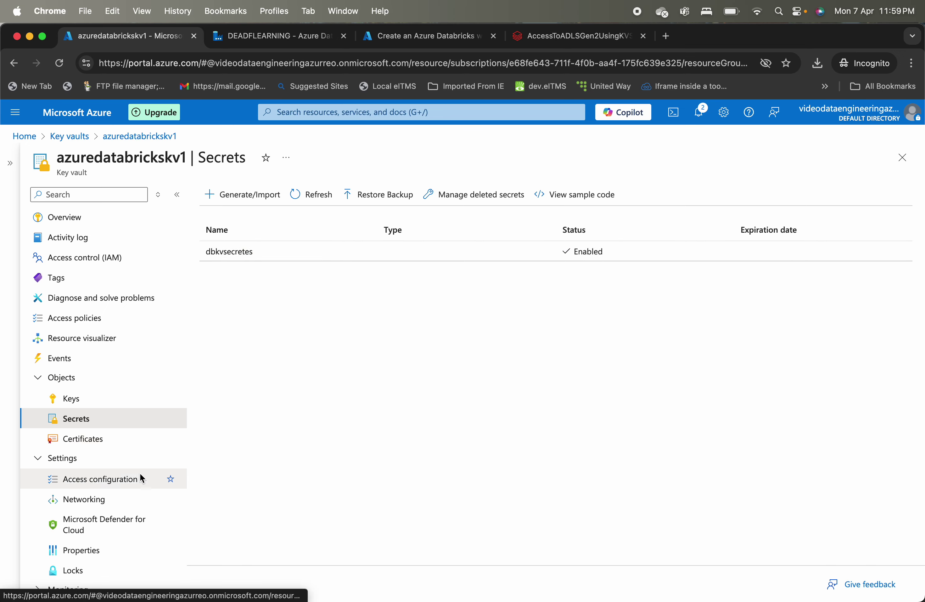
Step: Show the azuredatabrickskv1 key vault's permission model in its access configuration, and open the vault's access policies
click(126, 481)
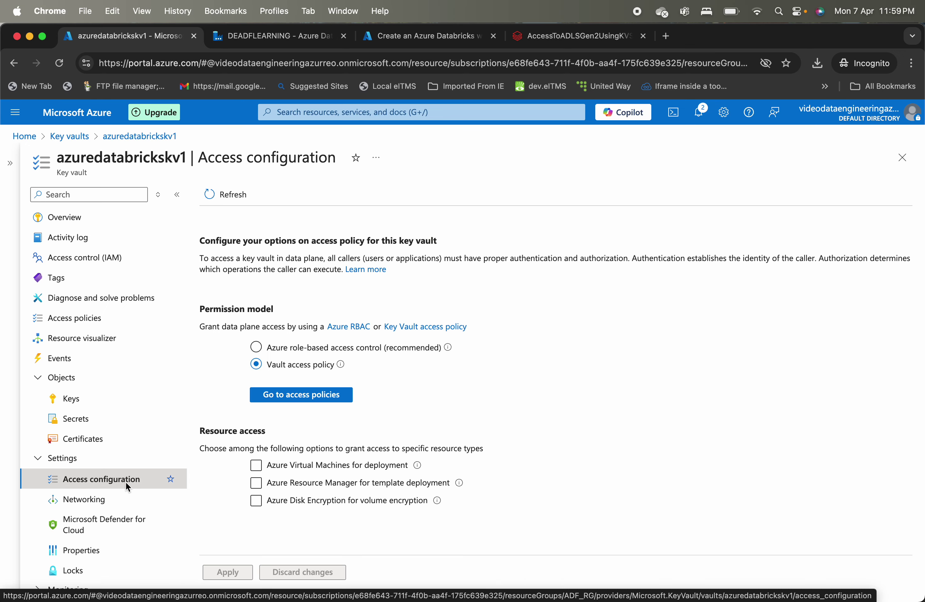
click(282, 393)
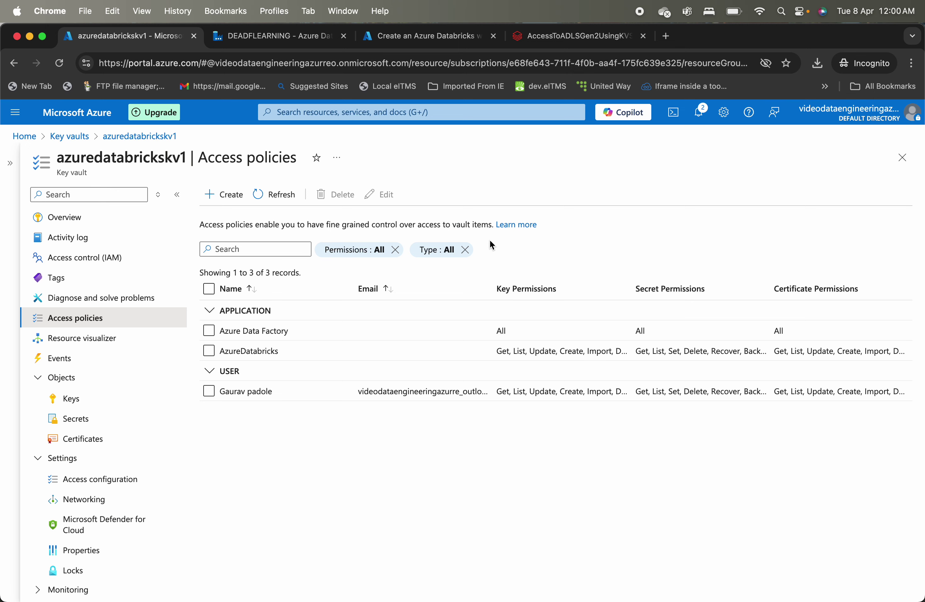
Step: Revisit the Databricks notebook's storage access code, and search Google in a new browser tab for "connecting databricks to adls gen 2"
click(666, 36)
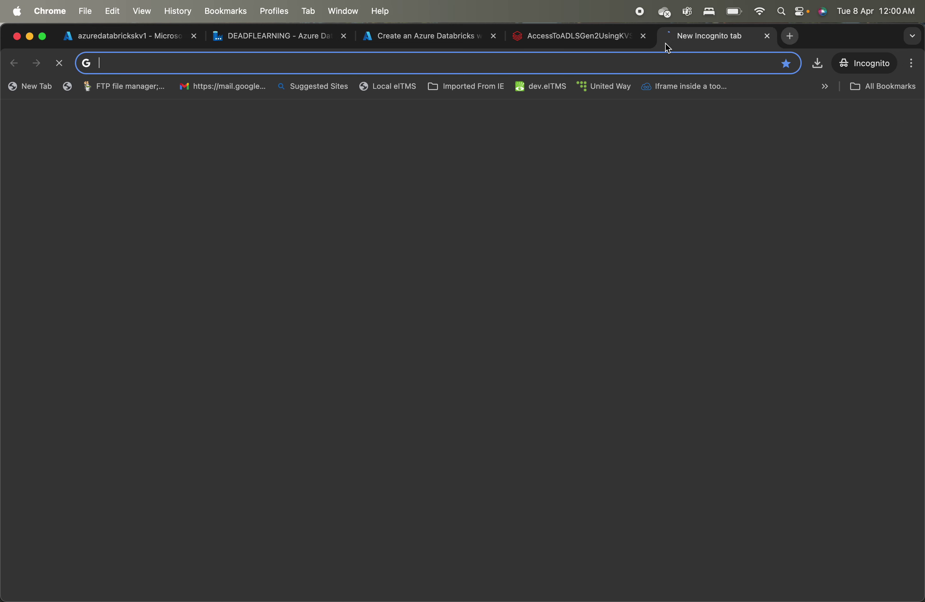
click(595, 47)
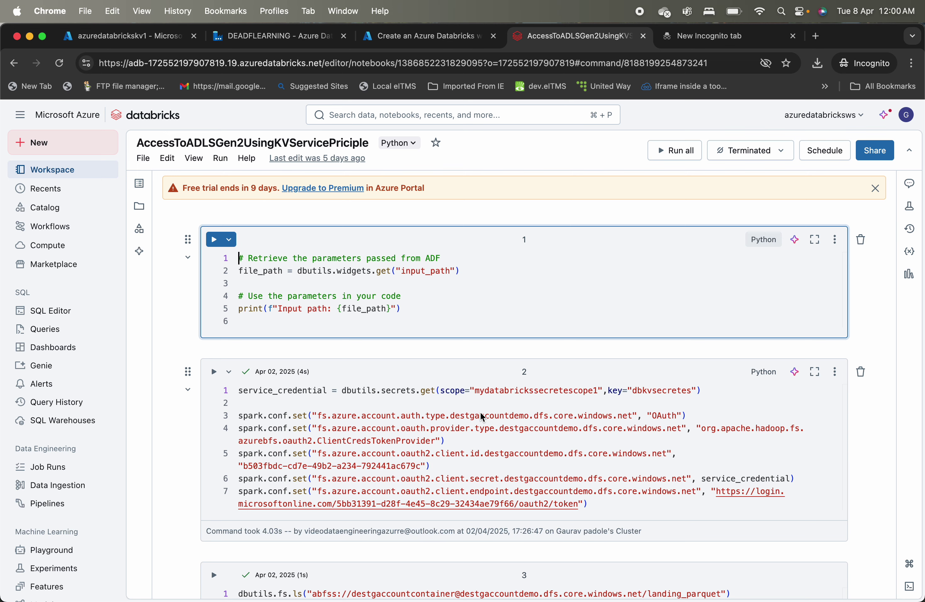
click(708, 39)
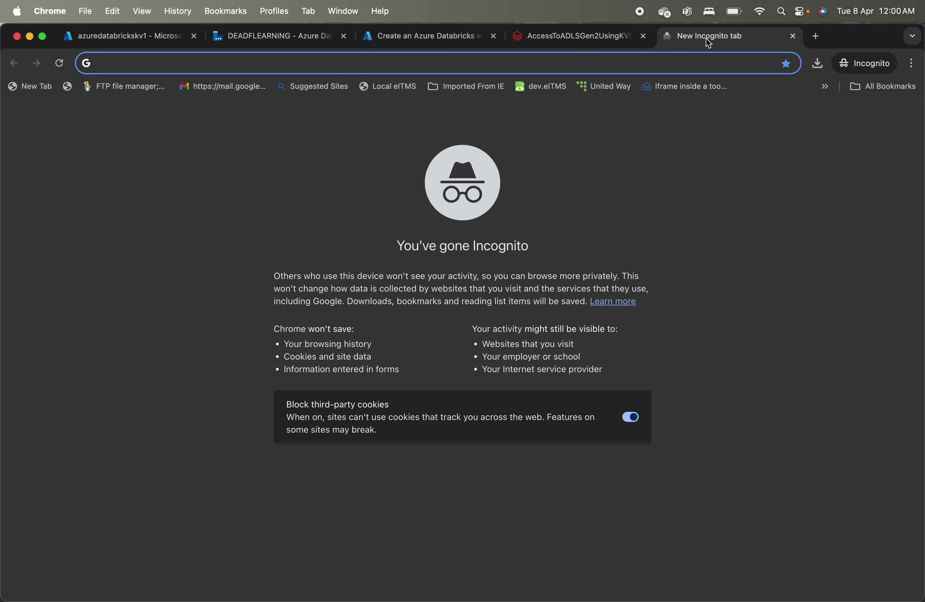
text(conn)
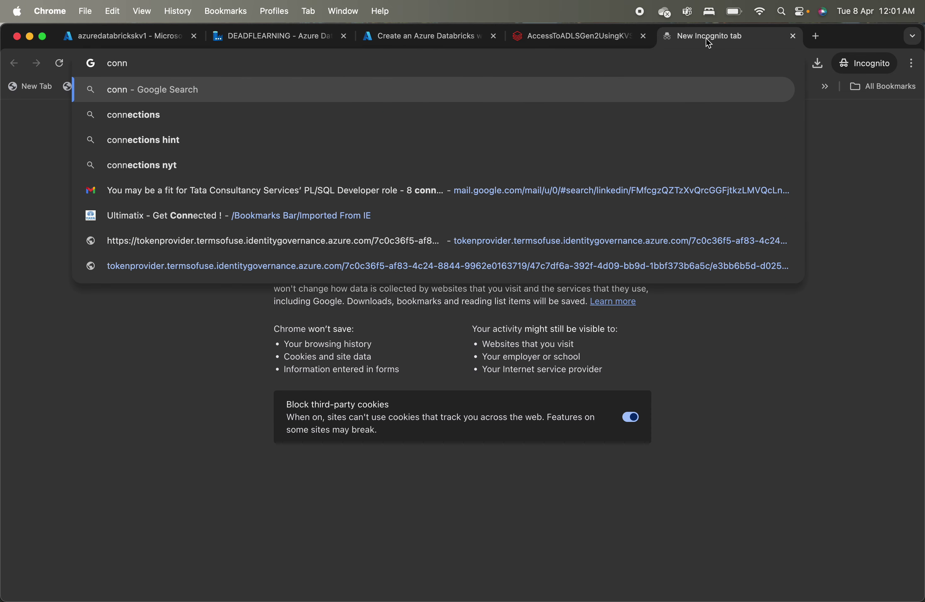
text(ecting)
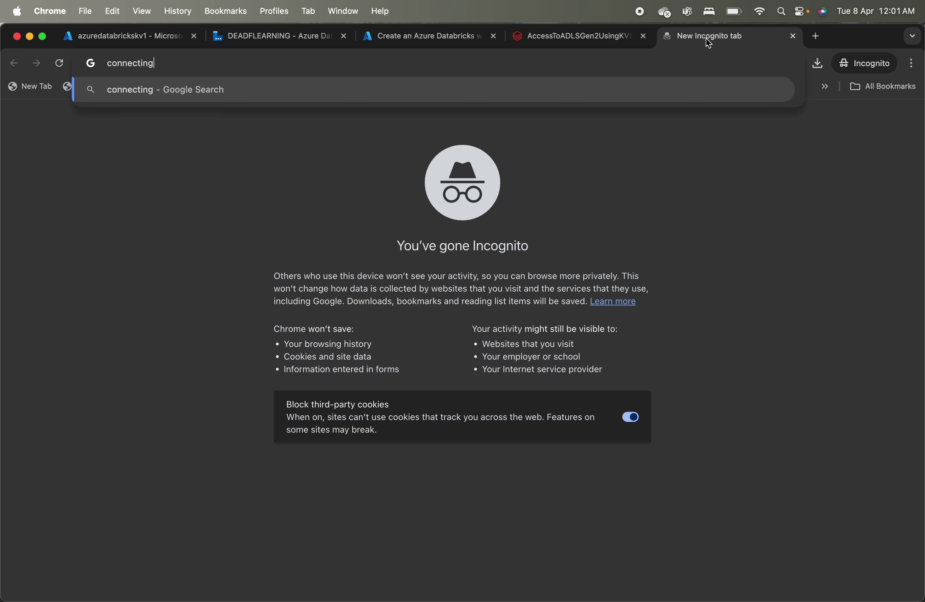
text( databri)
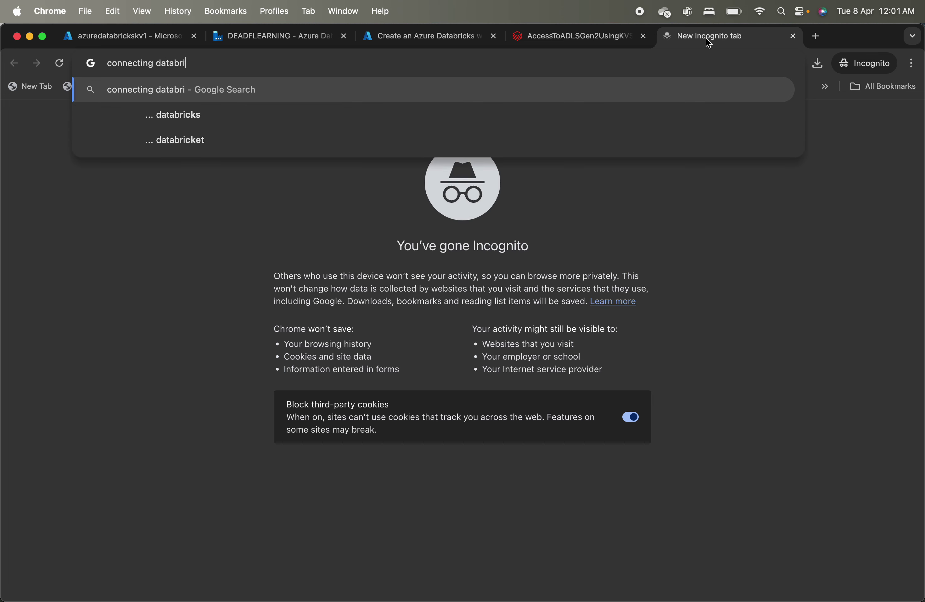
text(cks t)
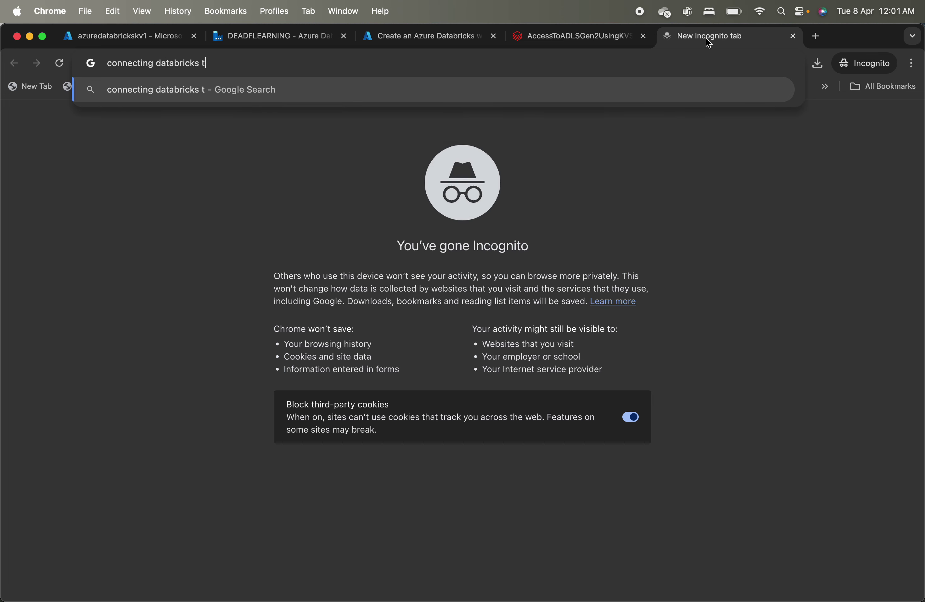
text(hou)
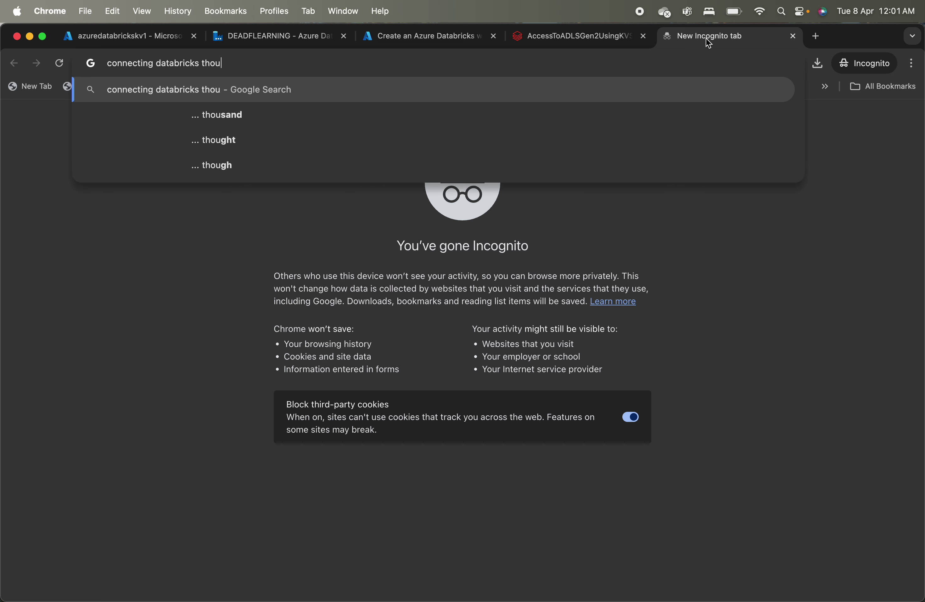
key(BackSpace)
key(BackSpace)
key(BackSpace)
key(BackSpace)
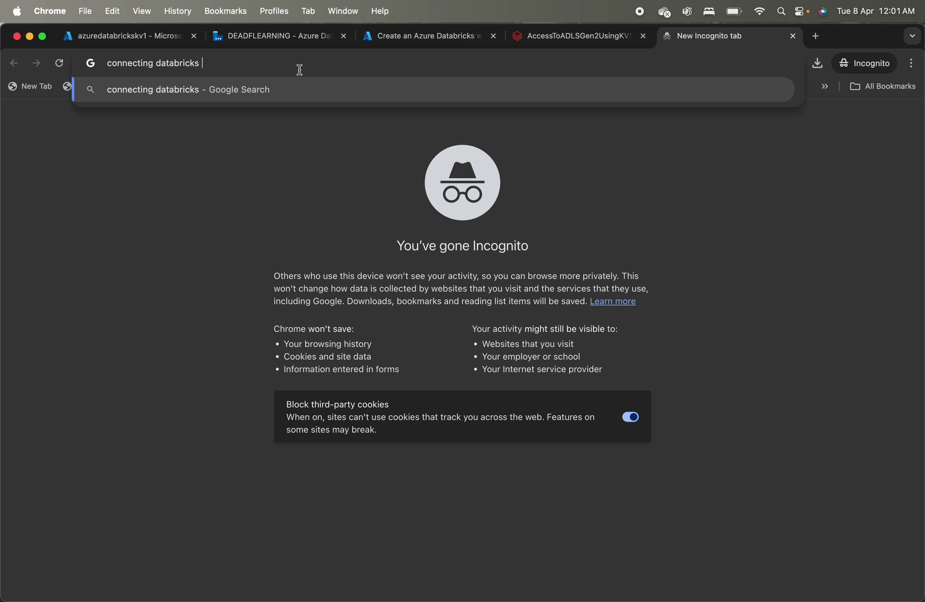
text(from)
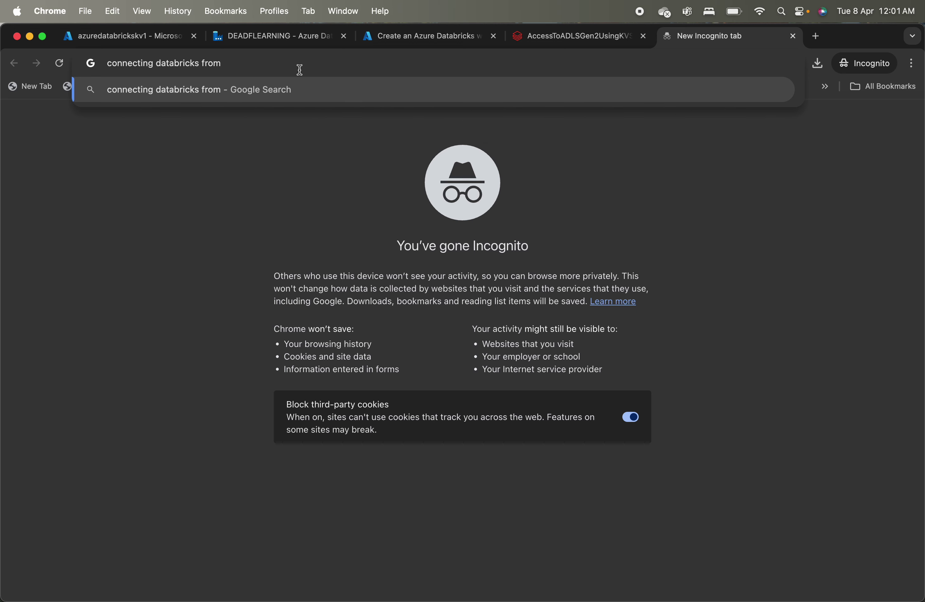
key(BackSpace)
key(BackSpace)
key(BackSpace)
key(BackSpace)
key(BackSpace)
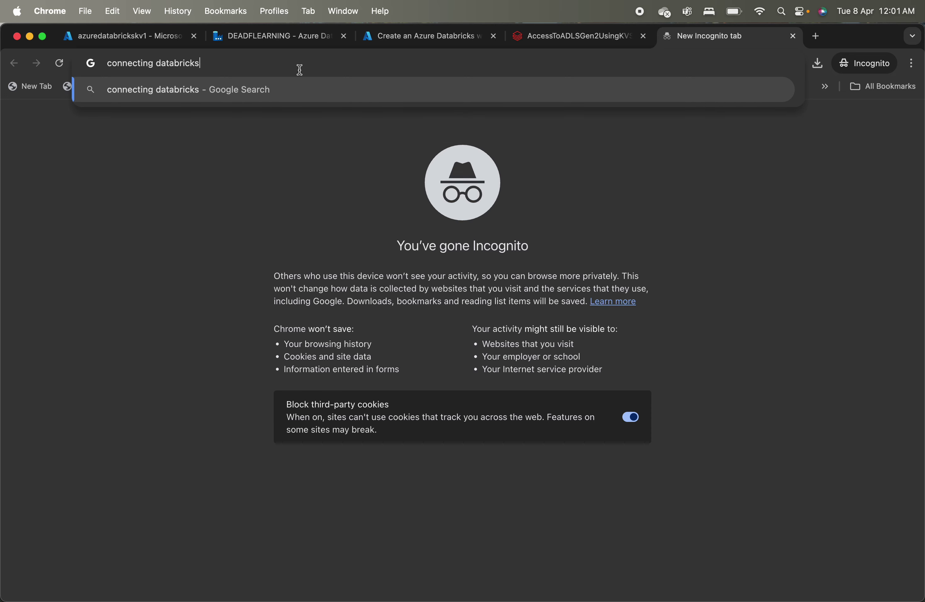
text(to adls )
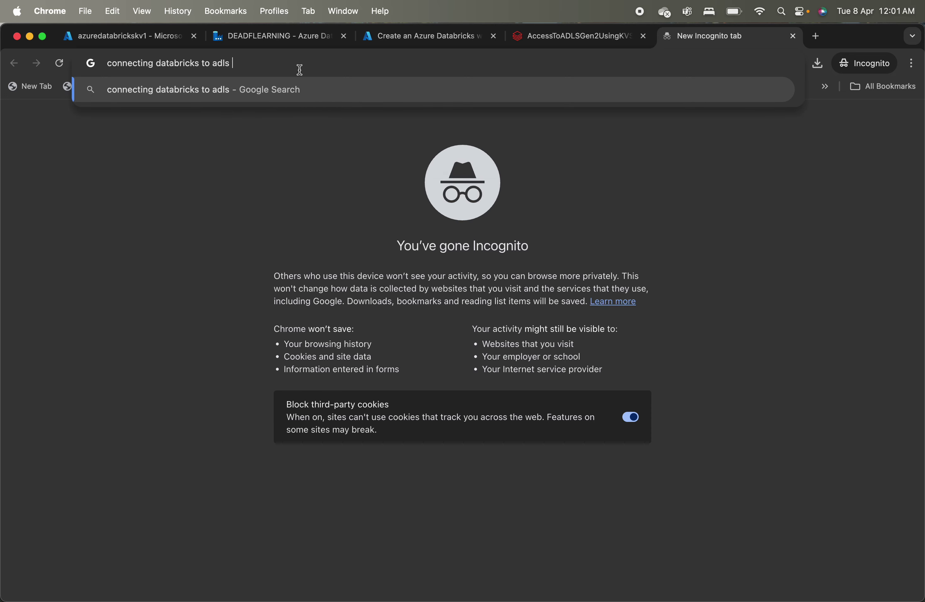
text(gen 2)
key(Return)
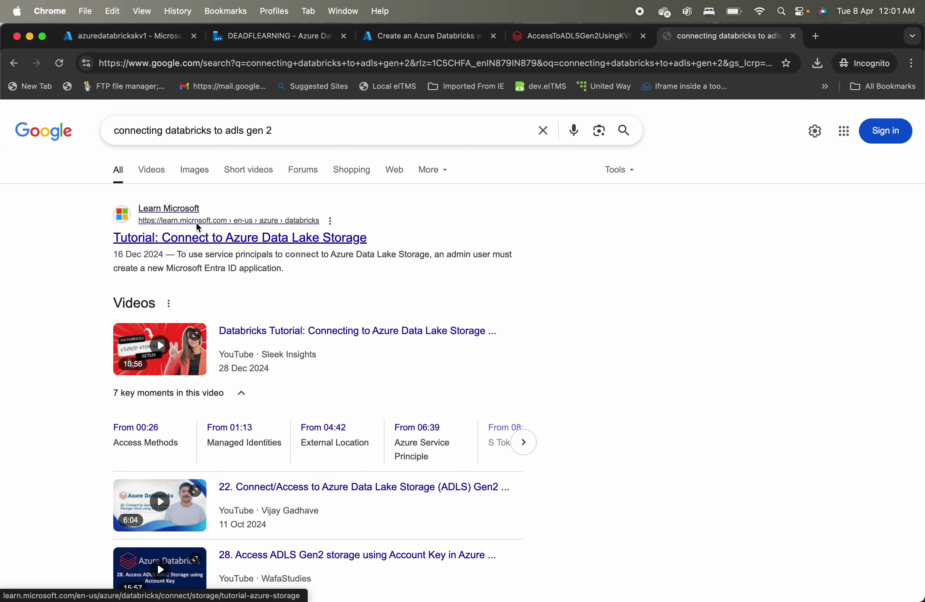
Step: Open Microsoft's Connect to Azure Data Lake Storage tutorial and read through to Step 6 on the Key Vault-backed secret scope, noting the createScope URL
click(198, 225)
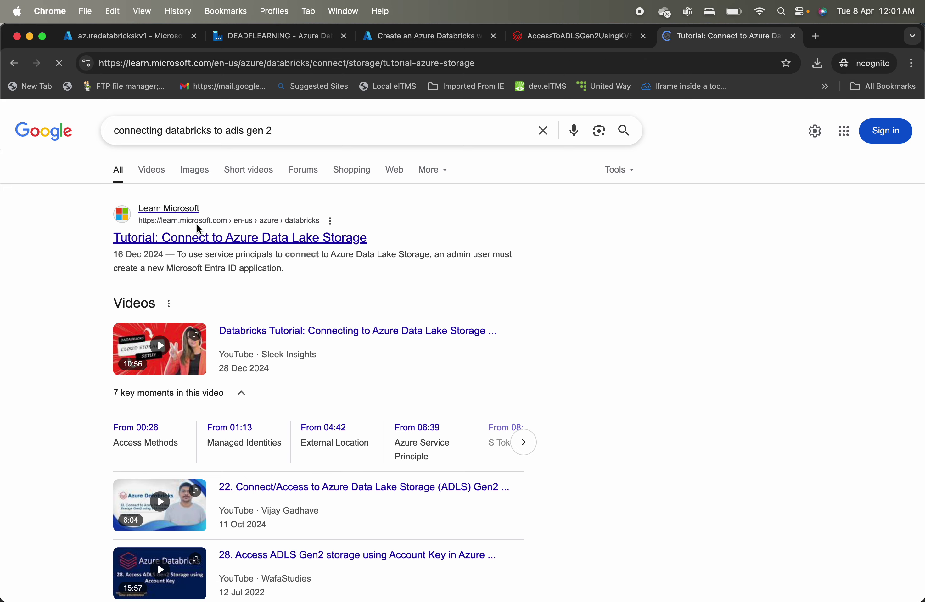
scroll(198, 230, down, 10)
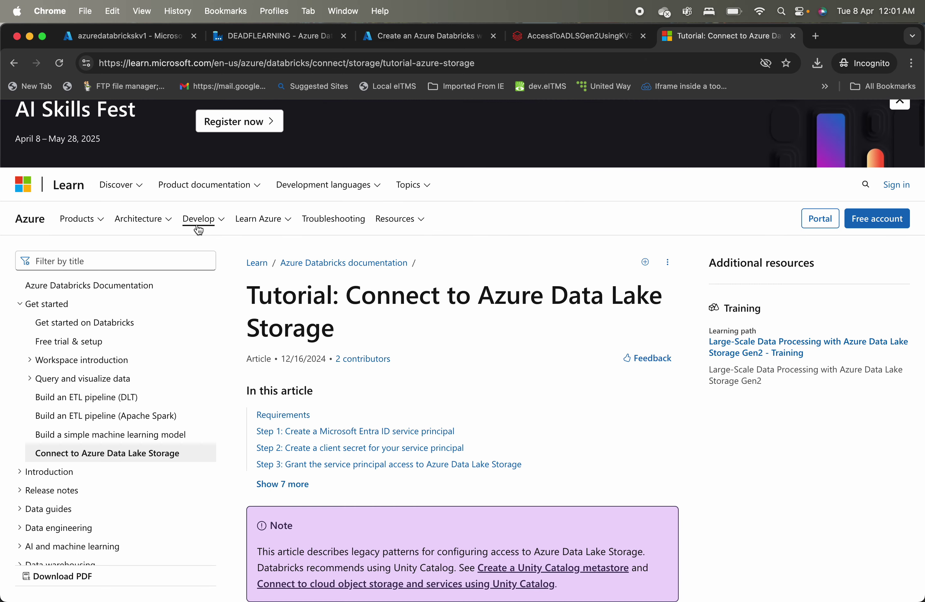
scroll(199, 229, down, 20)
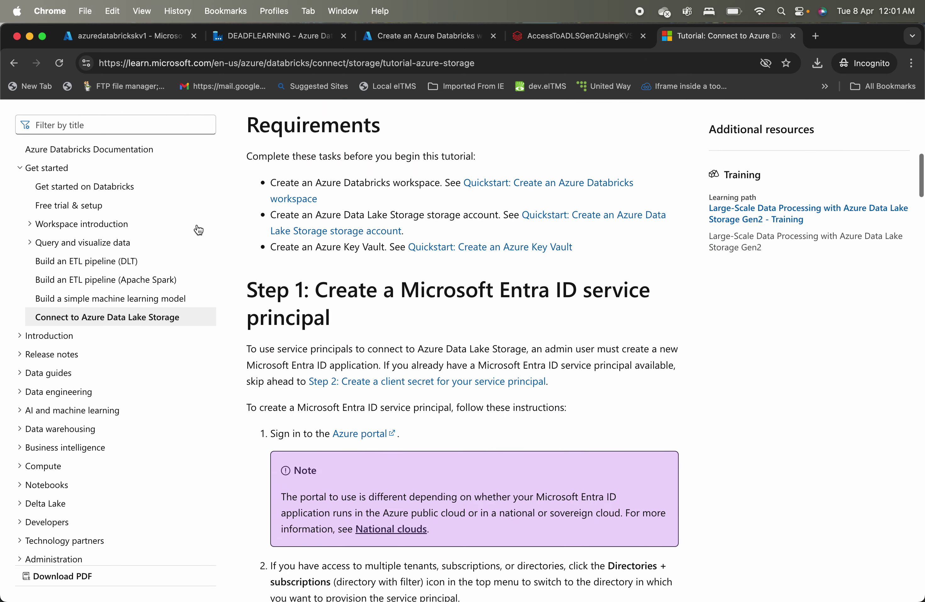
scroll(198, 229, down, 15)
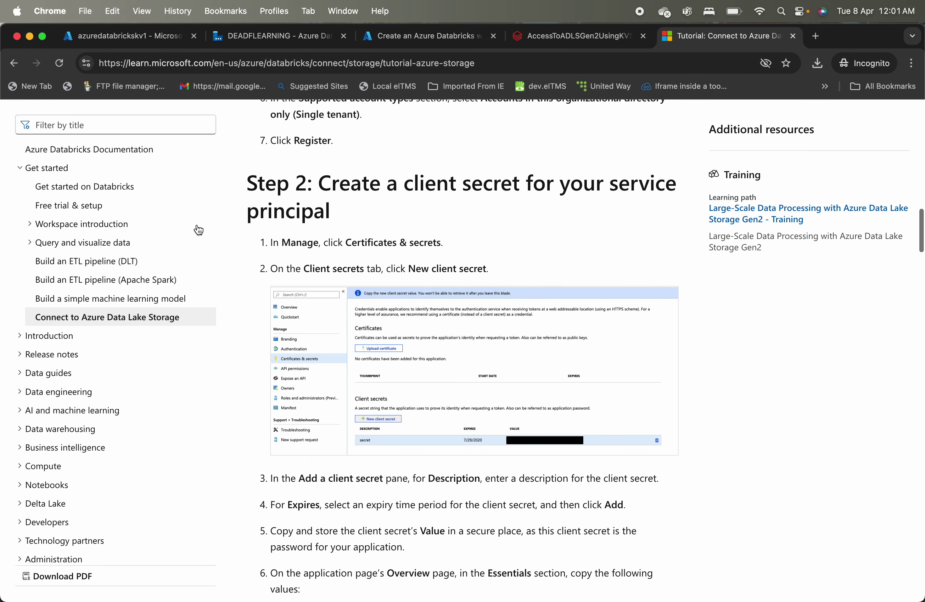
scroll(198, 230, down, 15)
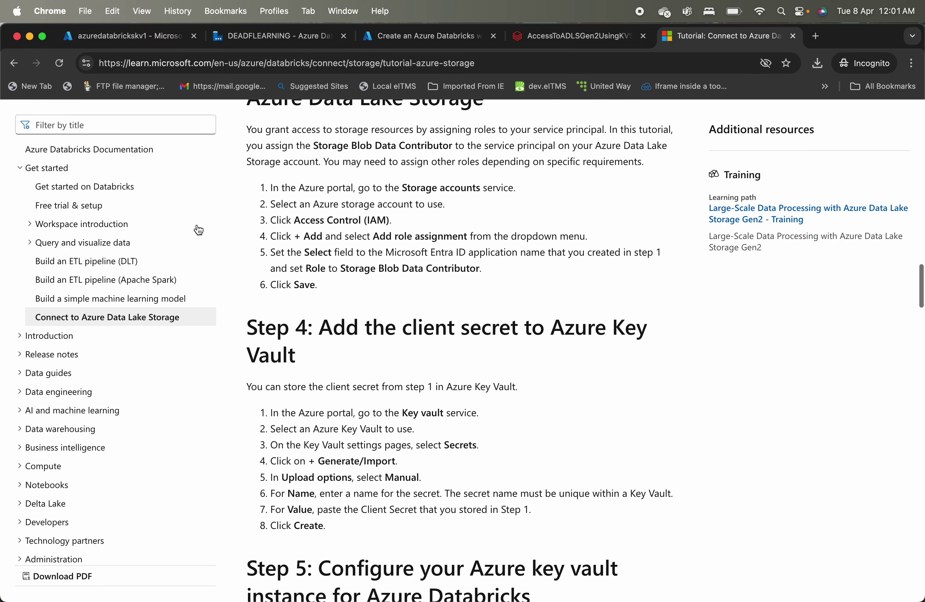
scroll(199, 229, down, 15)
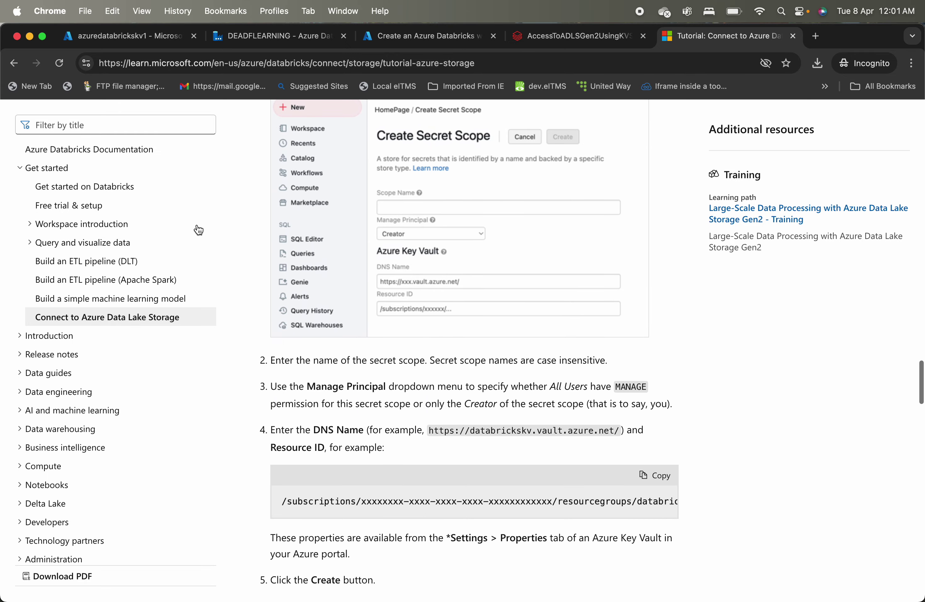
scroll(198, 230, up, 5)
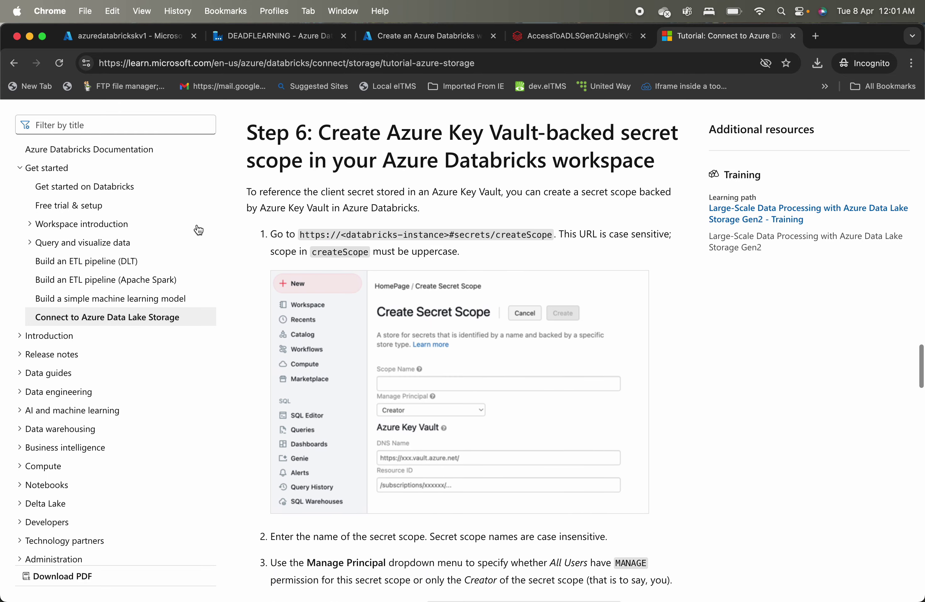
drag(548, 238, 336, 238)
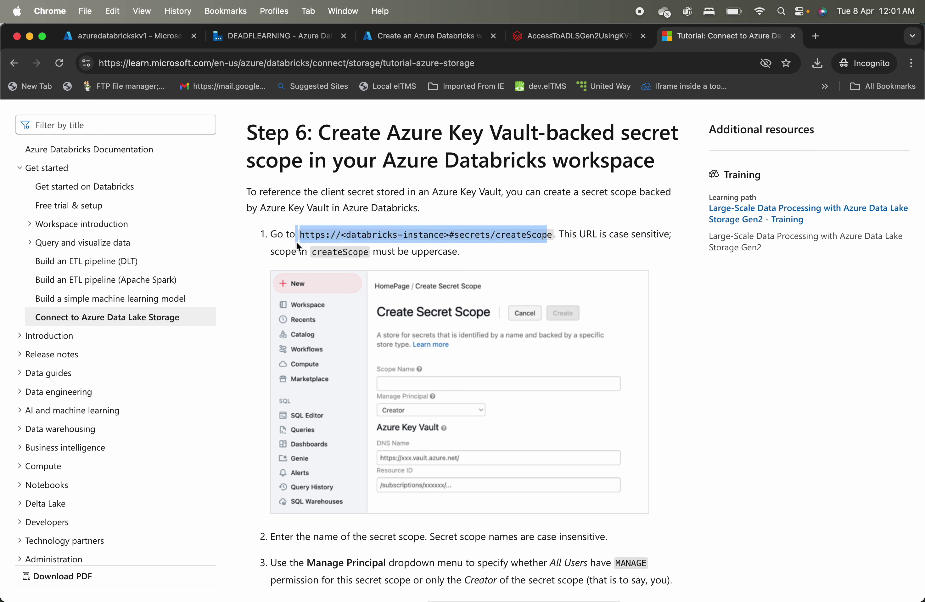
click(522, 240)
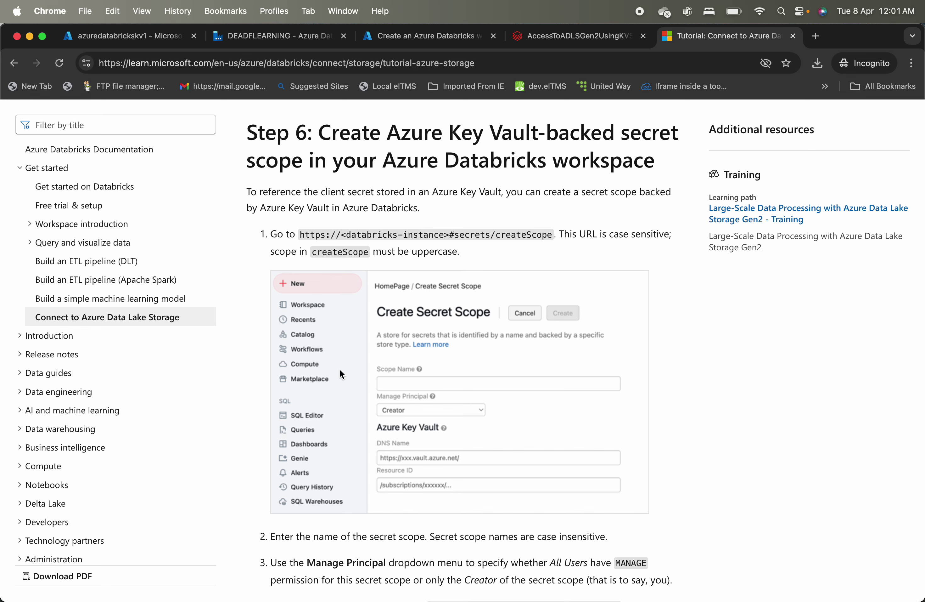
Step: Open the properties of the azuredatabrickskv1 key vault to examine its Vault URI and Resource ID
click(253, 43)
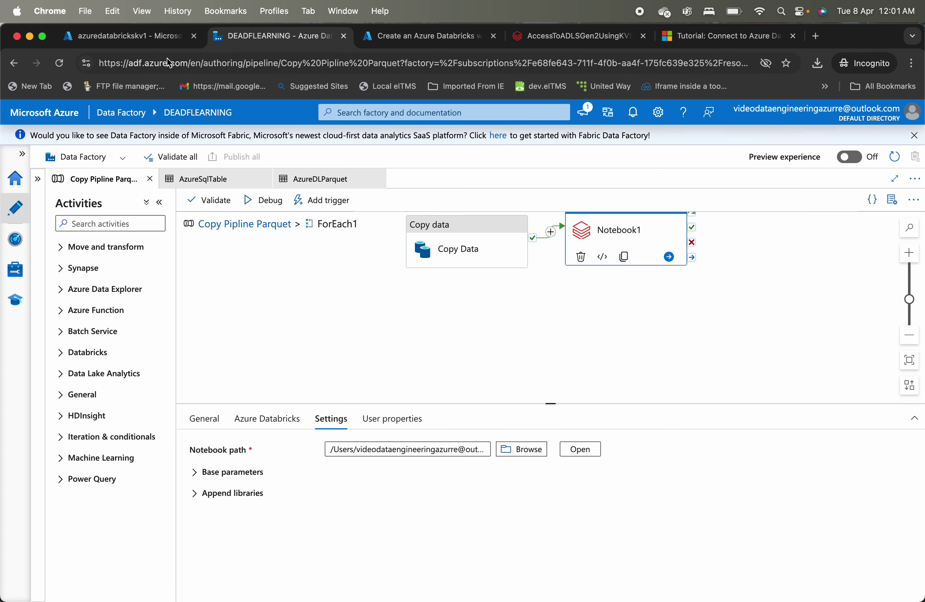
click(136, 44)
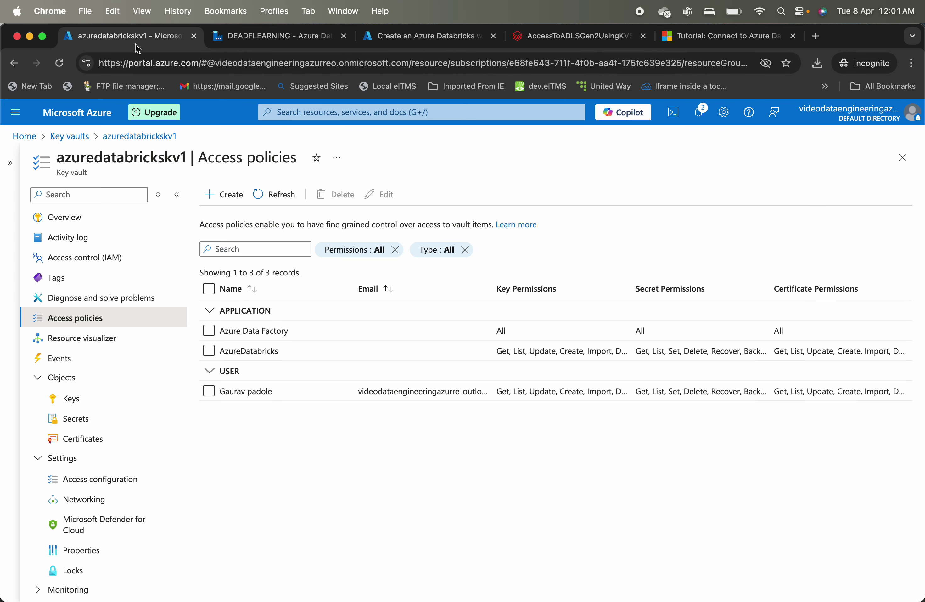
click(75, 218)
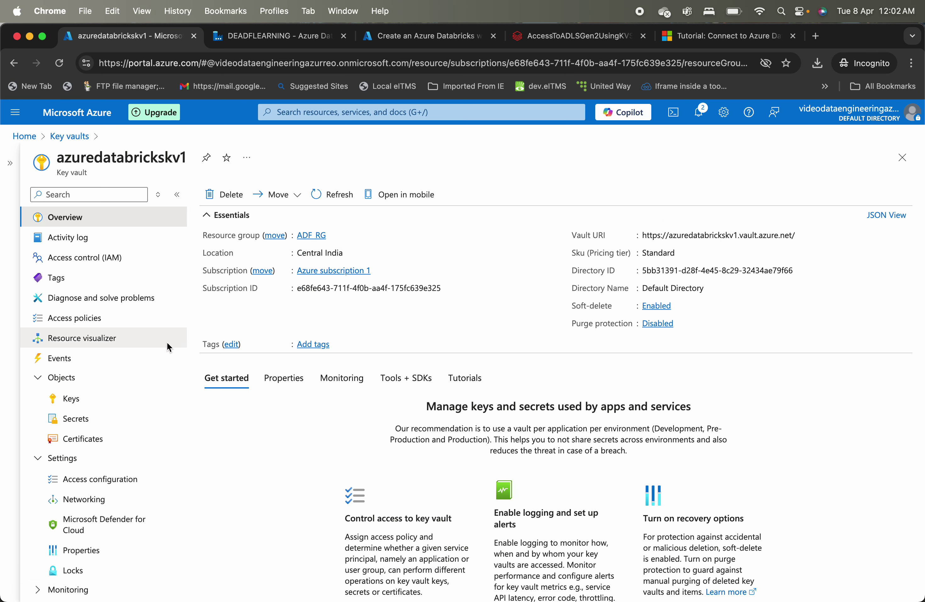
click(74, 461)
click(68, 461)
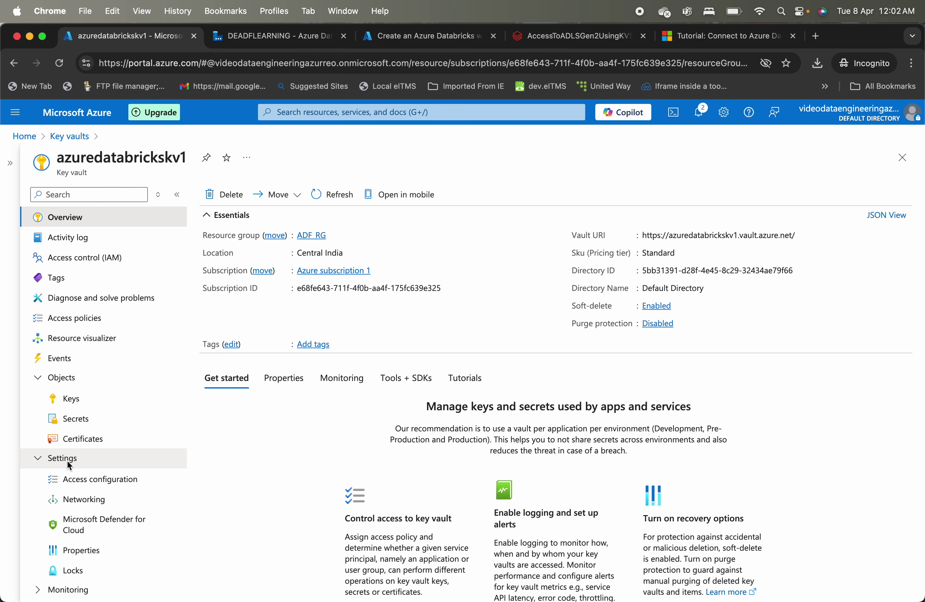
click(73, 550)
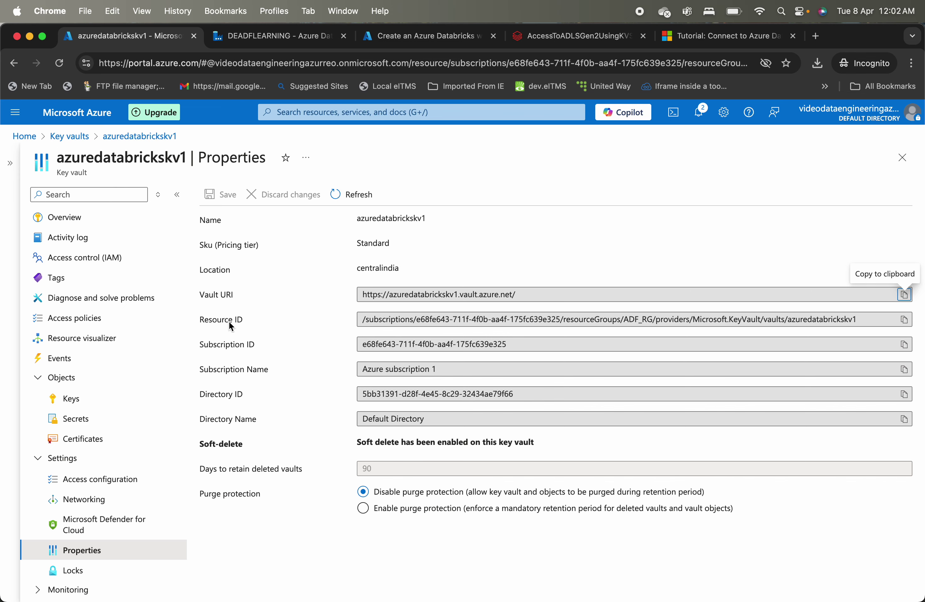
Step: Compare the tutorial's secret scope form and createScope URL with the Databricks workspace holding the AccessToADLSGen2UsingKVServicePriciple notebook
click(689, 36)
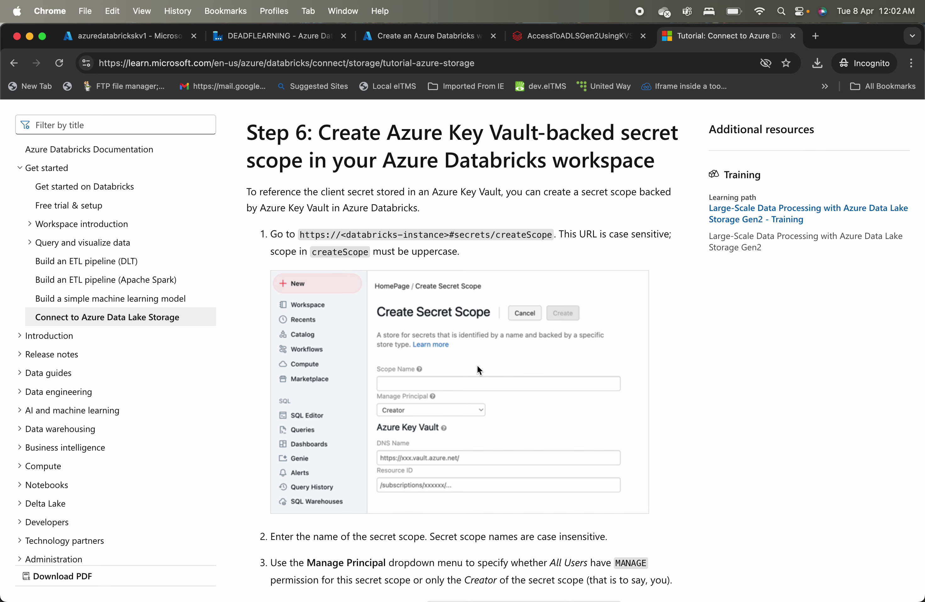
click(570, 46)
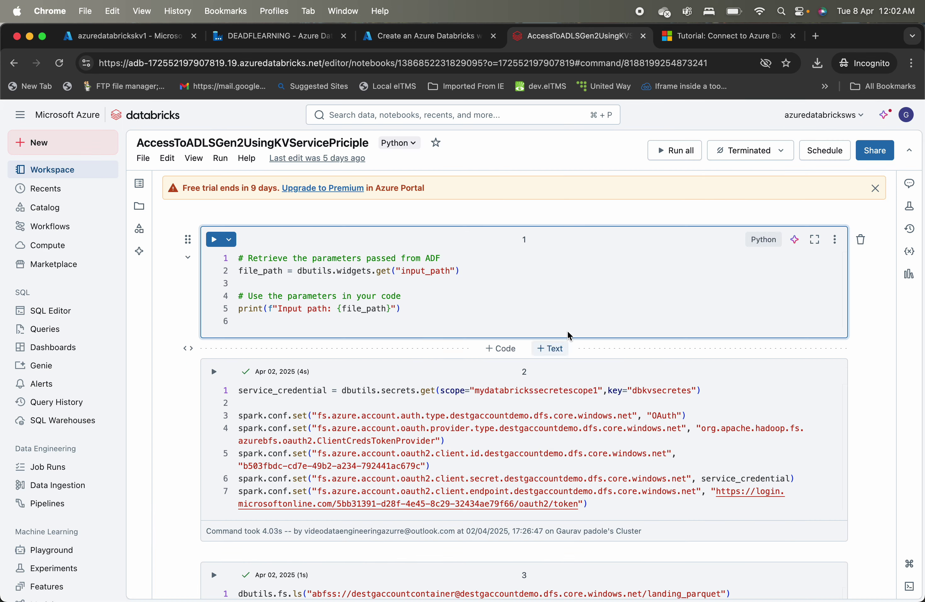
click(709, 45)
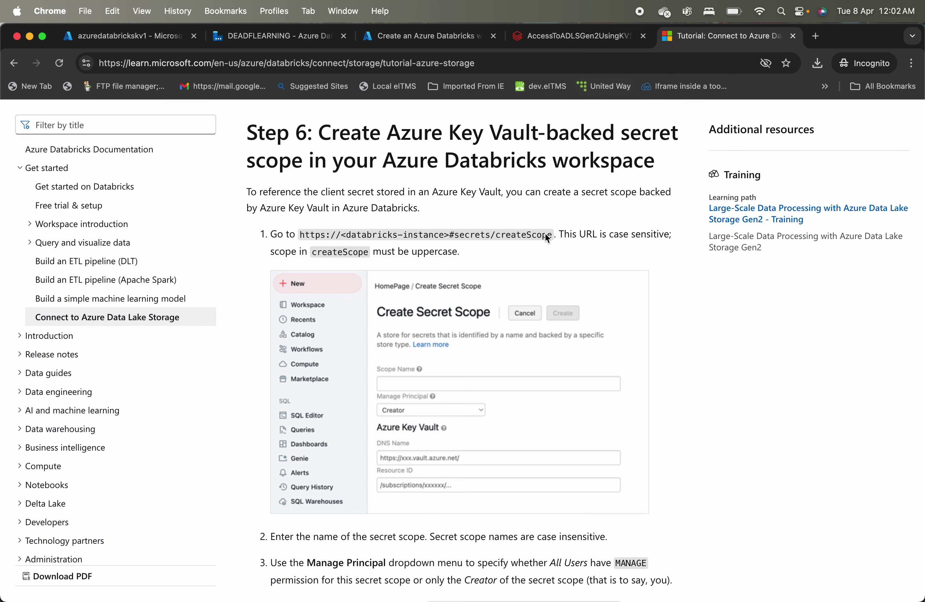
click(573, 35)
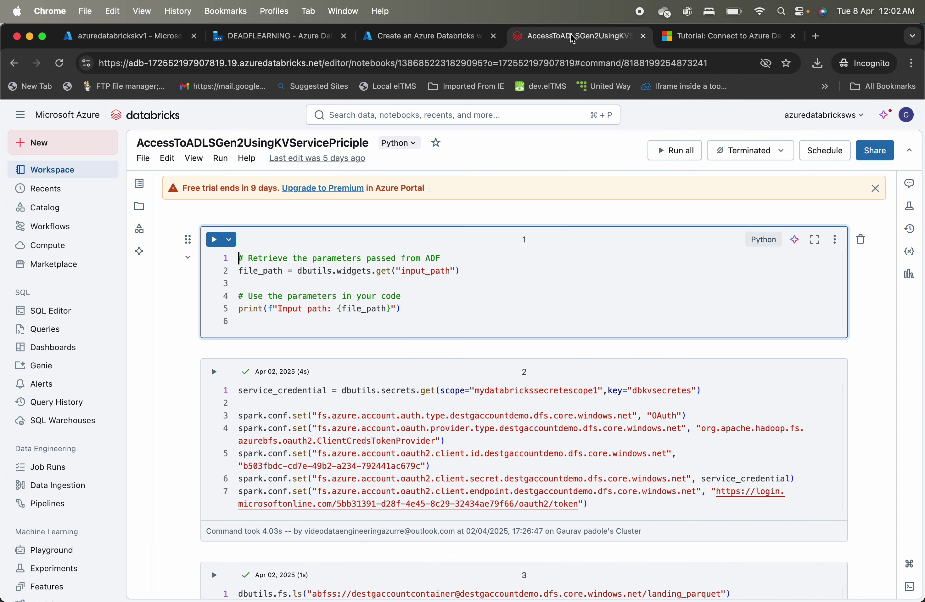
Step: View the secrets of the azuredatabrickskv1 key vault and compare them with the secret key referenced in the Databricks notebook
click(141, 46)
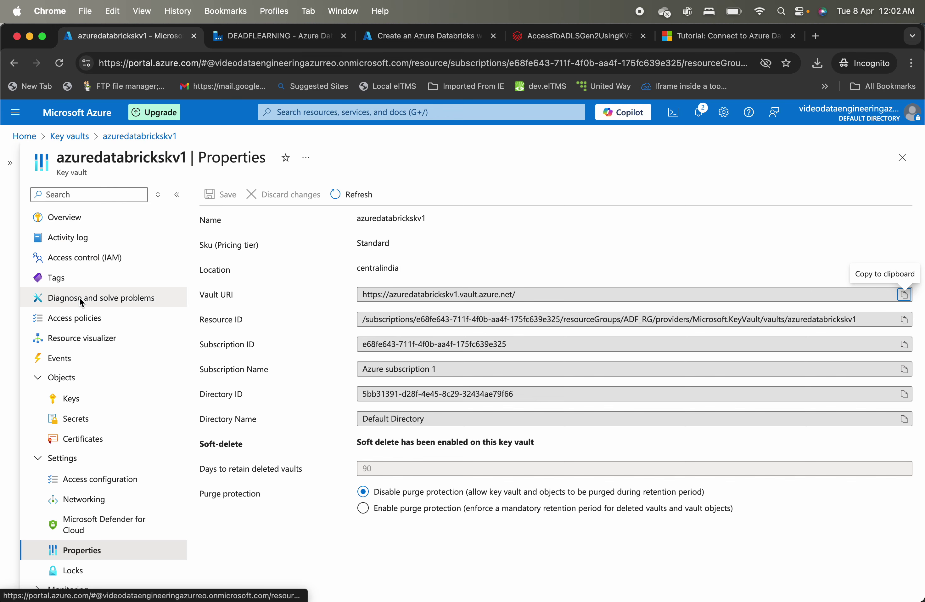
click(76, 419)
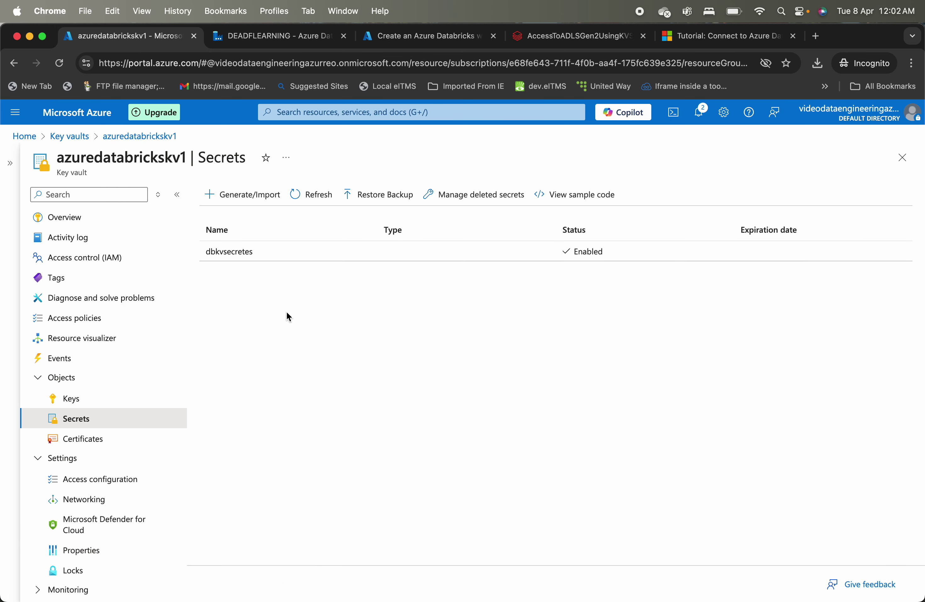
click(569, 36)
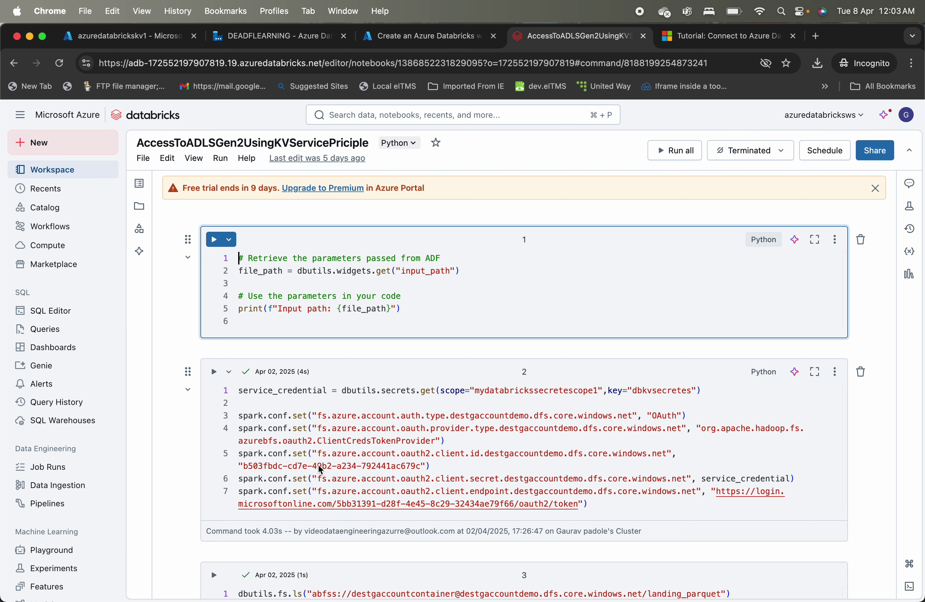
Step: Return to the Azure portal, leave the key vault for the home page, and open Microsoft Entra ID
click(146, 41)
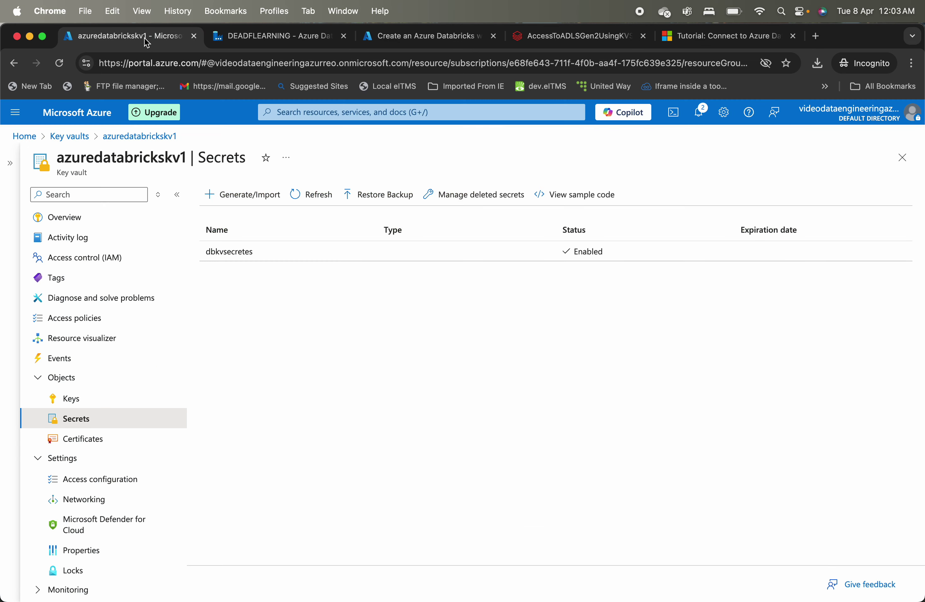
click(219, 41)
click(145, 44)
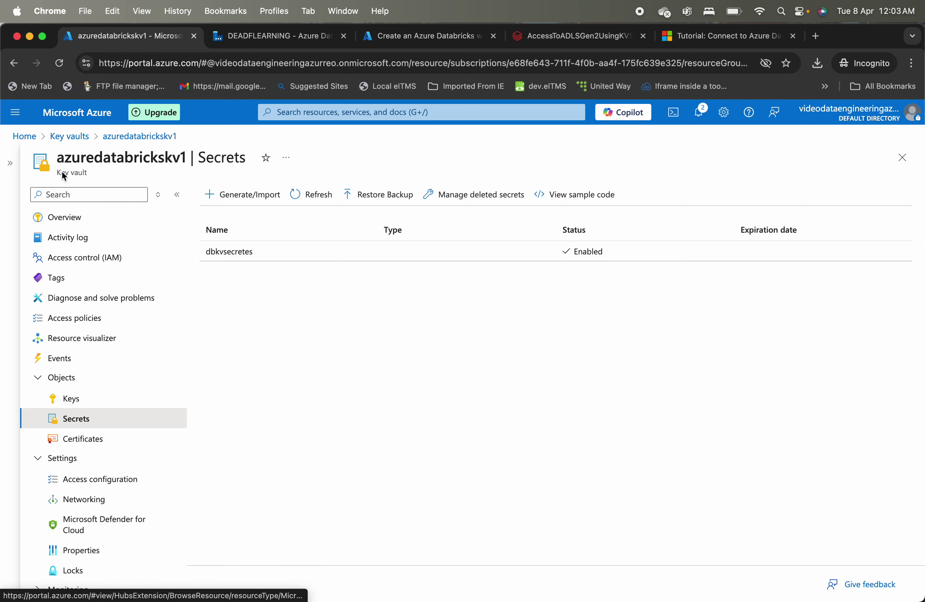
click(61, 216)
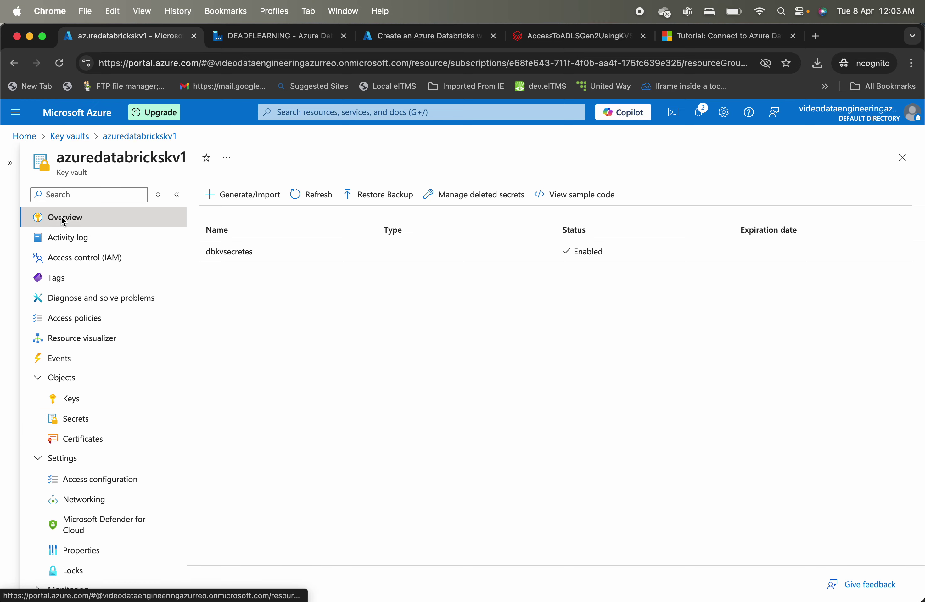
click(30, 138)
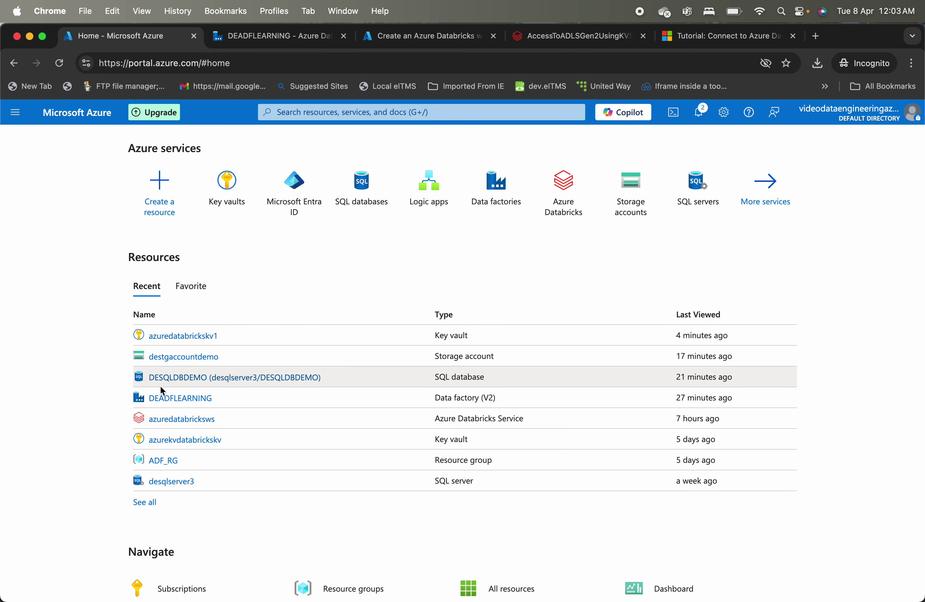
click(299, 114)
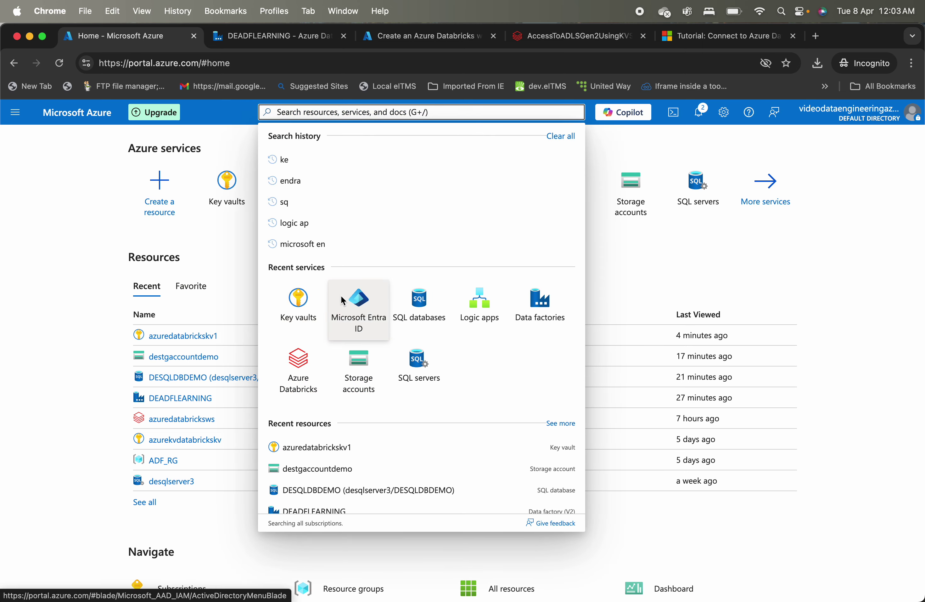
click(373, 307)
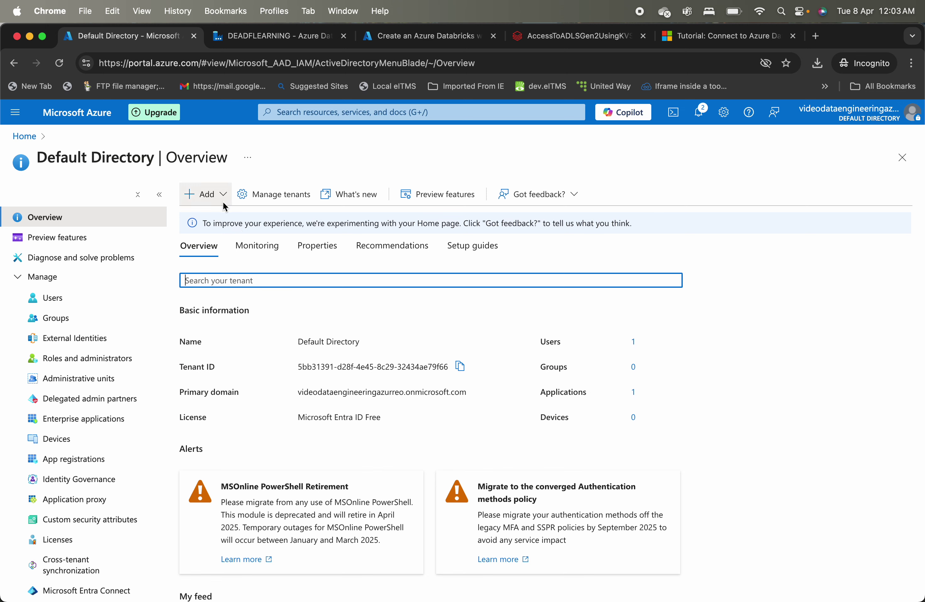
Step: Open Databricks-Service-Principal from the list of all app registrations to examine its application and tenant IDs
click(100, 460)
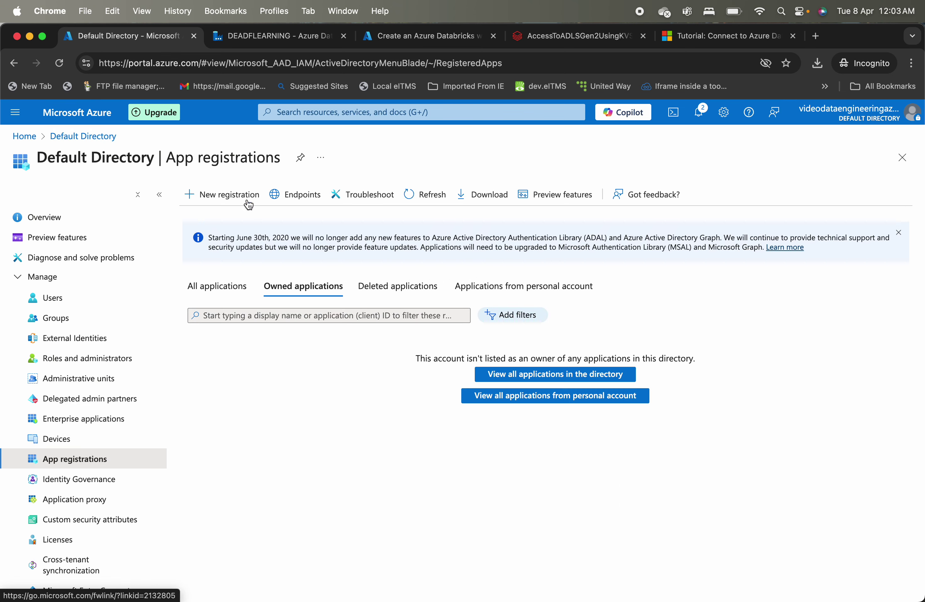
click(223, 288)
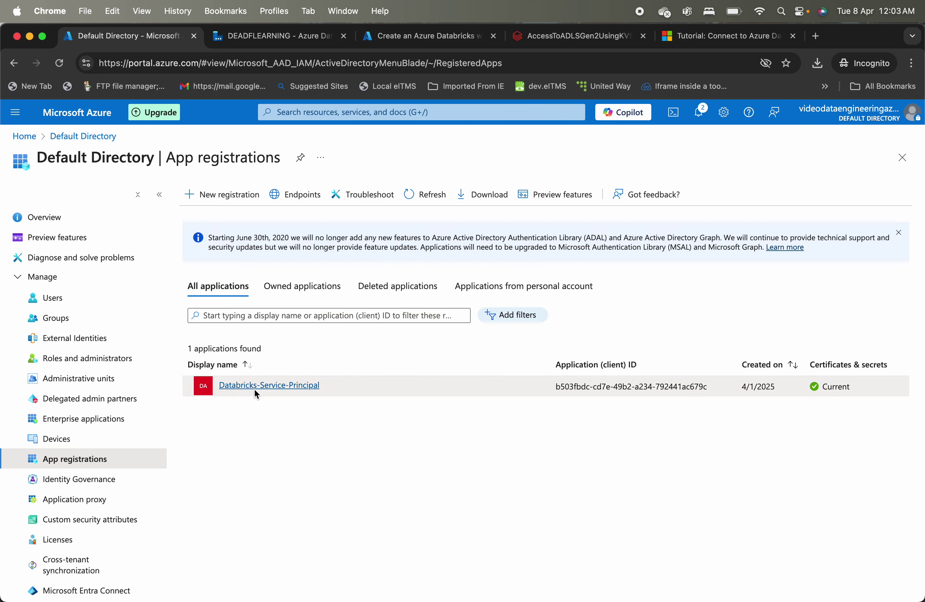
click(255, 387)
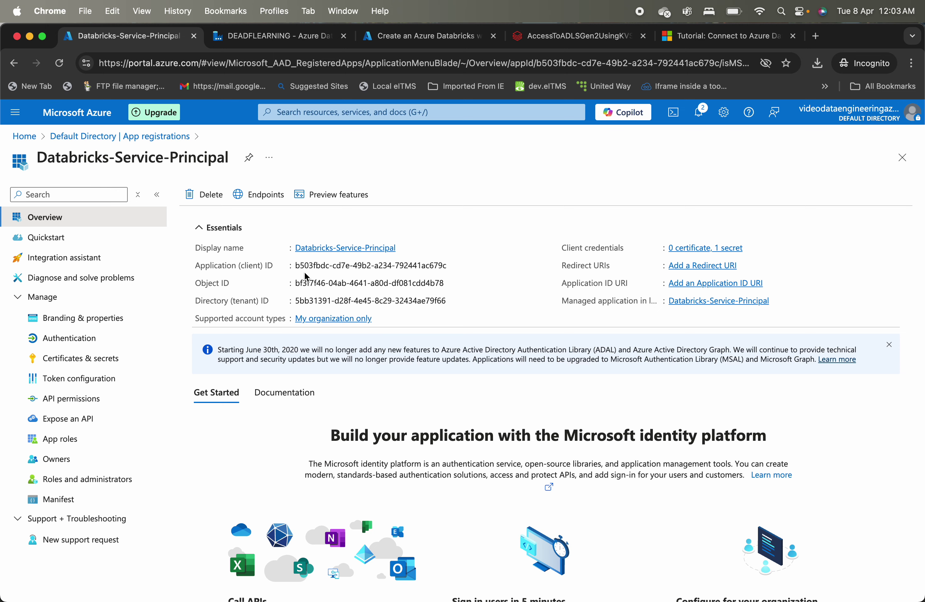
Step: Review the notebook's OAuth configuration, landing_parquet listing and parquet read cells in Databricks
click(556, 39)
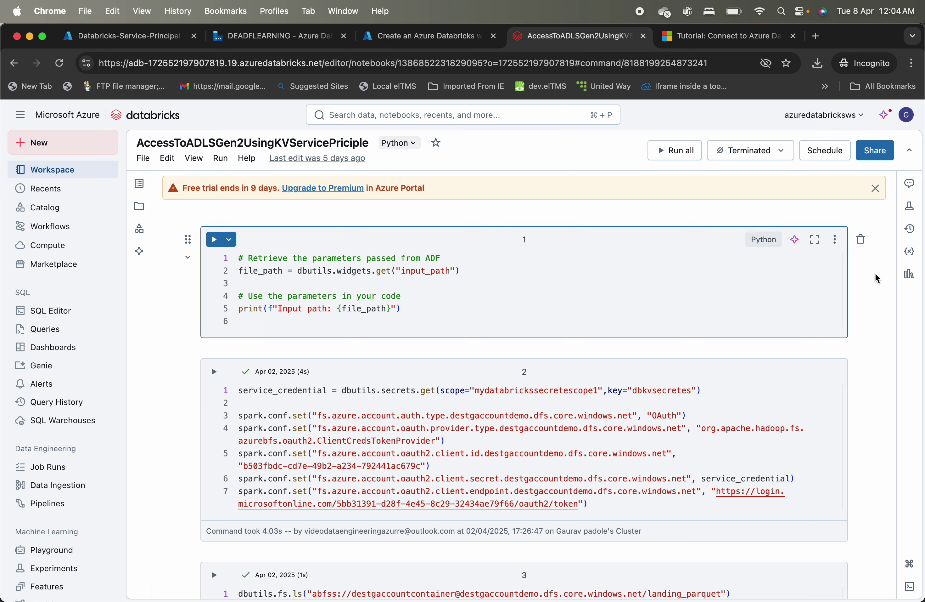
key(Down)
key(Down)
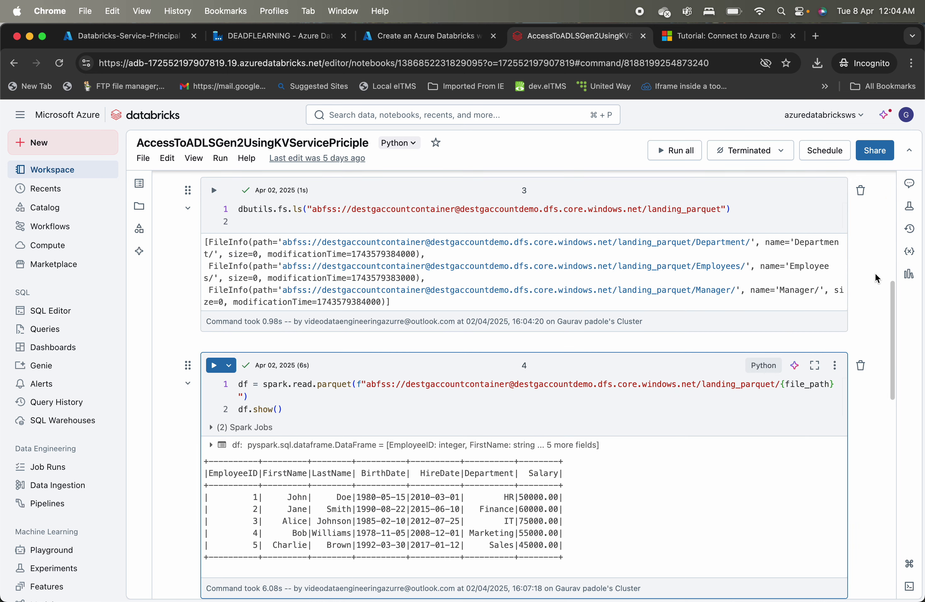
key(Up)
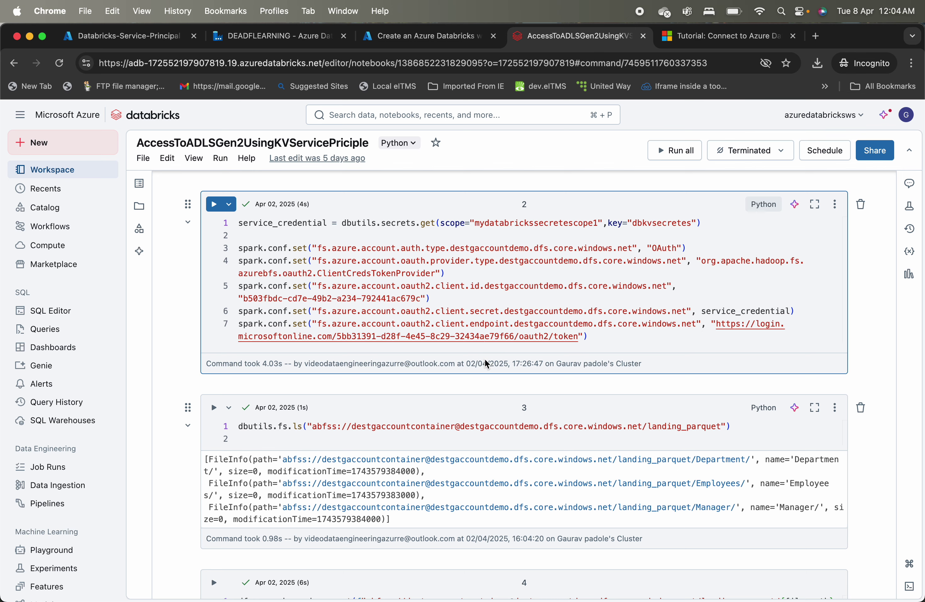
Step: Switch to the Azure portal, leave the Databricks workspace creation form for the home page, and open the destgaccountdemo storage account
click(284, 38)
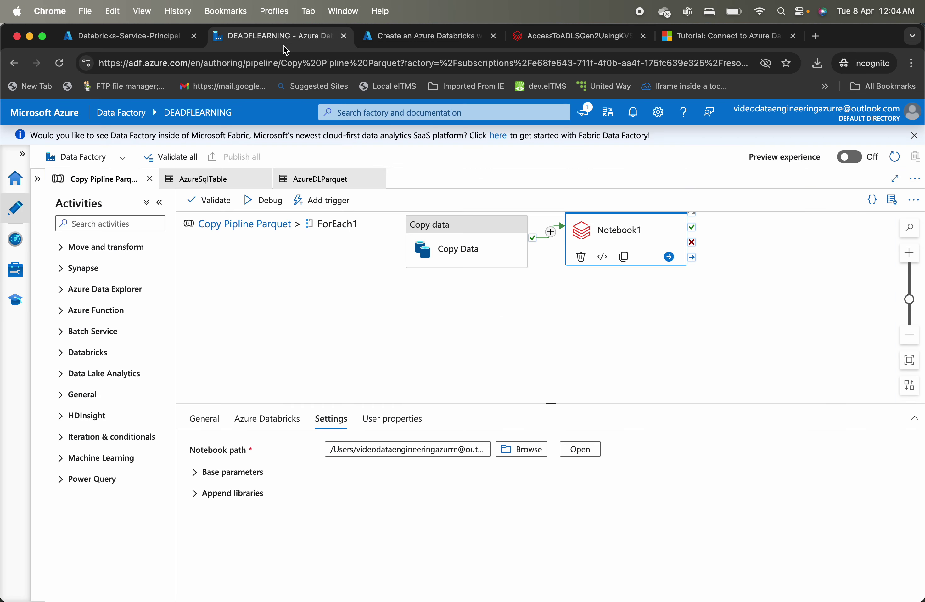
click(418, 37)
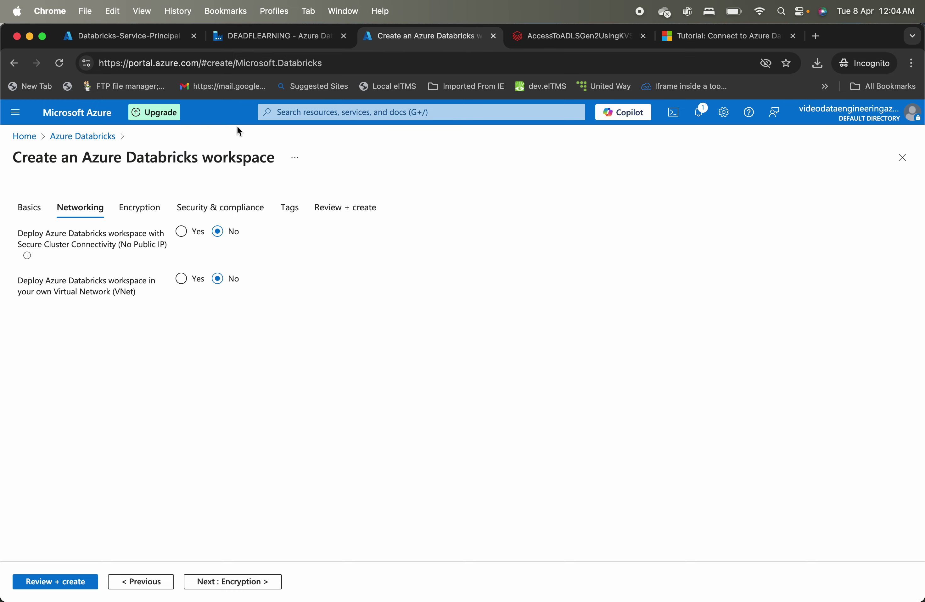
click(28, 137)
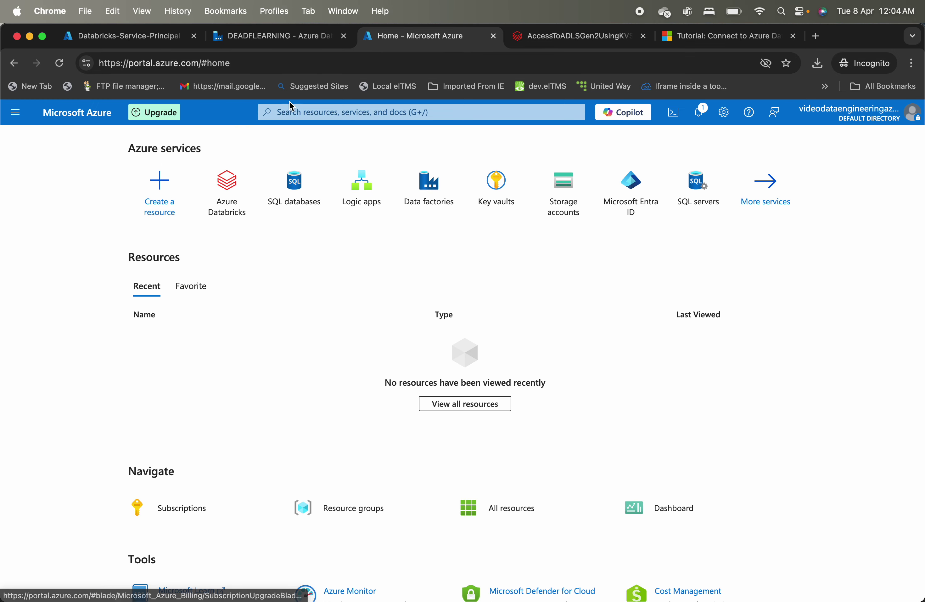
click(354, 117)
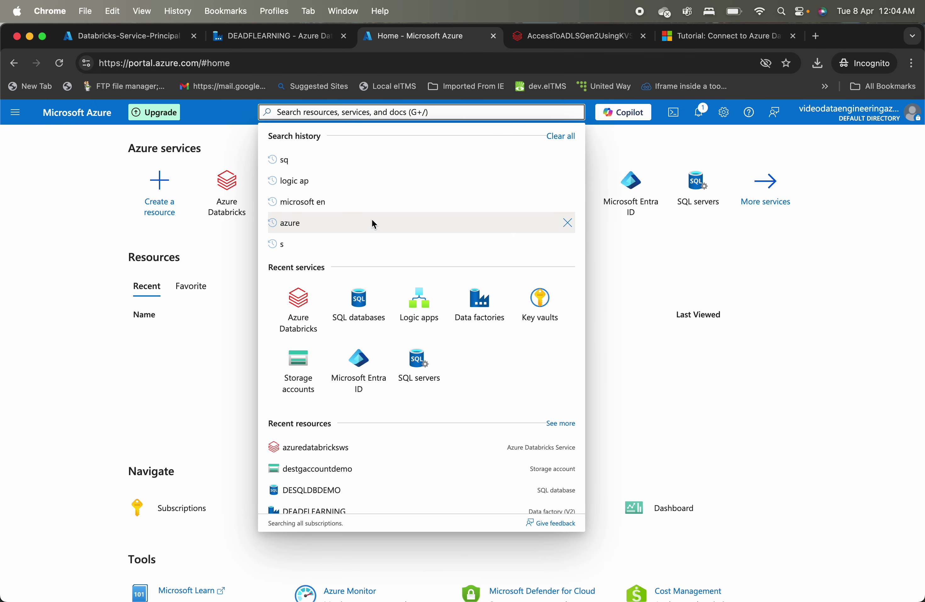
click(301, 364)
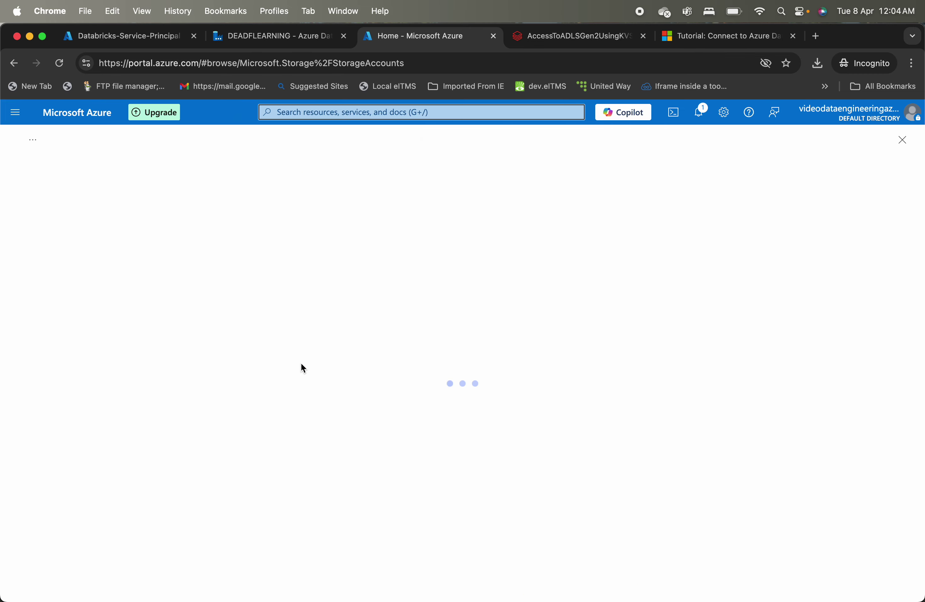
click(99, 316)
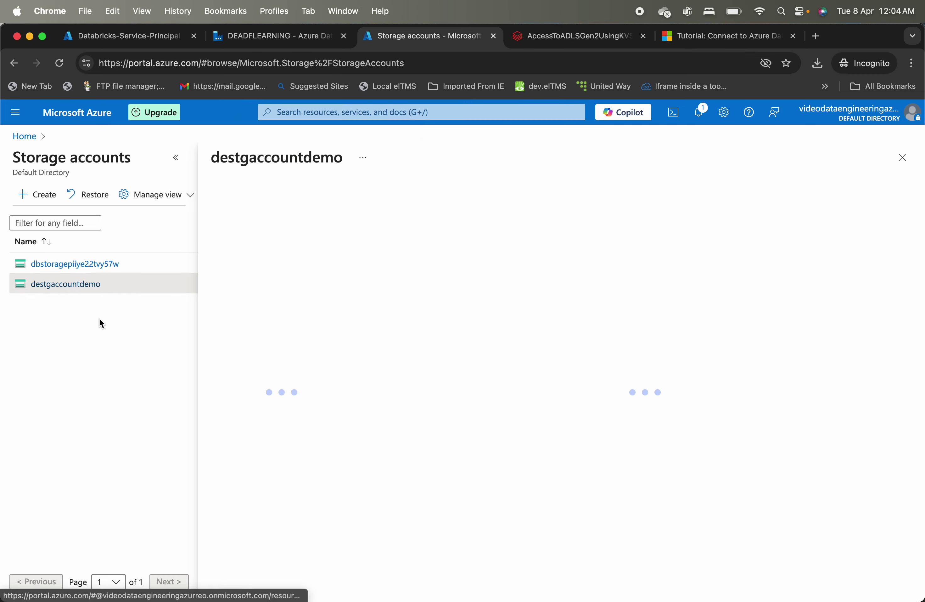
click(175, 158)
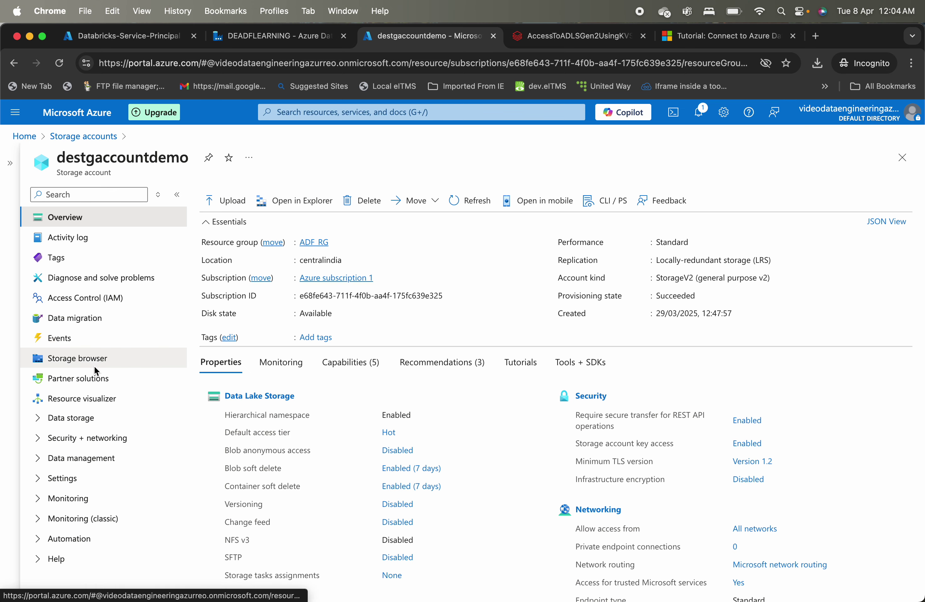
Step: Browse the storage account's blob containers to the landing_parquet folder in destgaccountcontainer
click(94, 366)
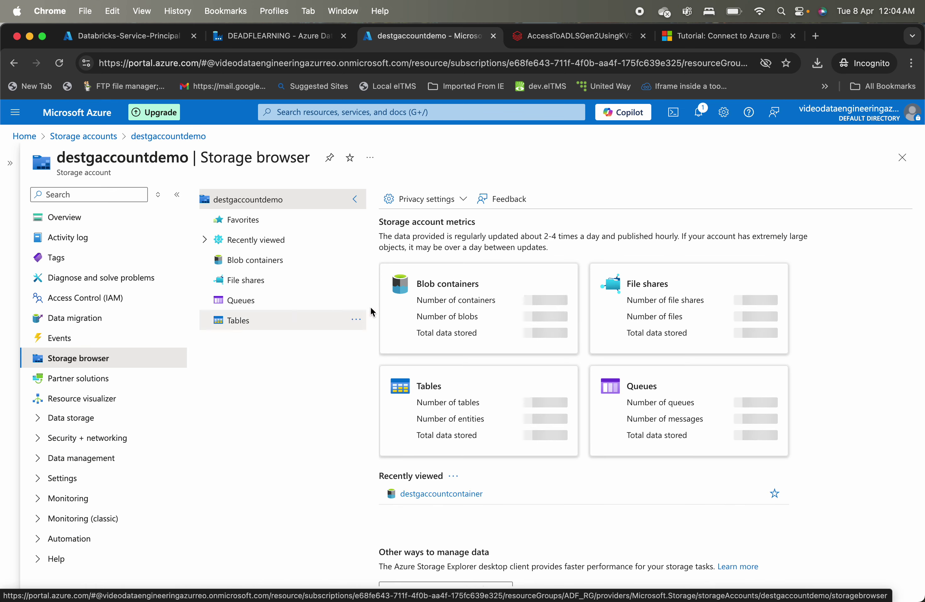
click(441, 290)
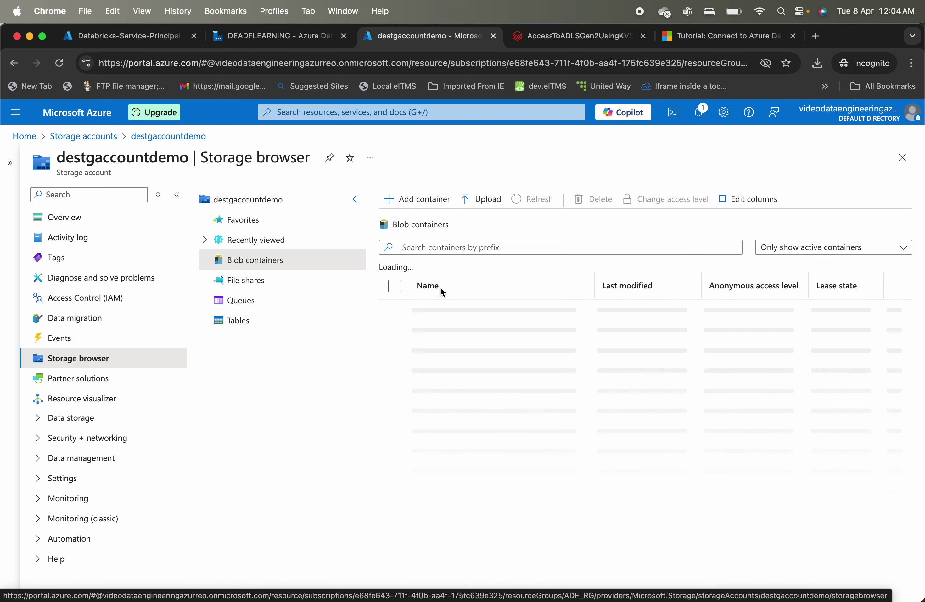
click(177, 194)
click(320, 331)
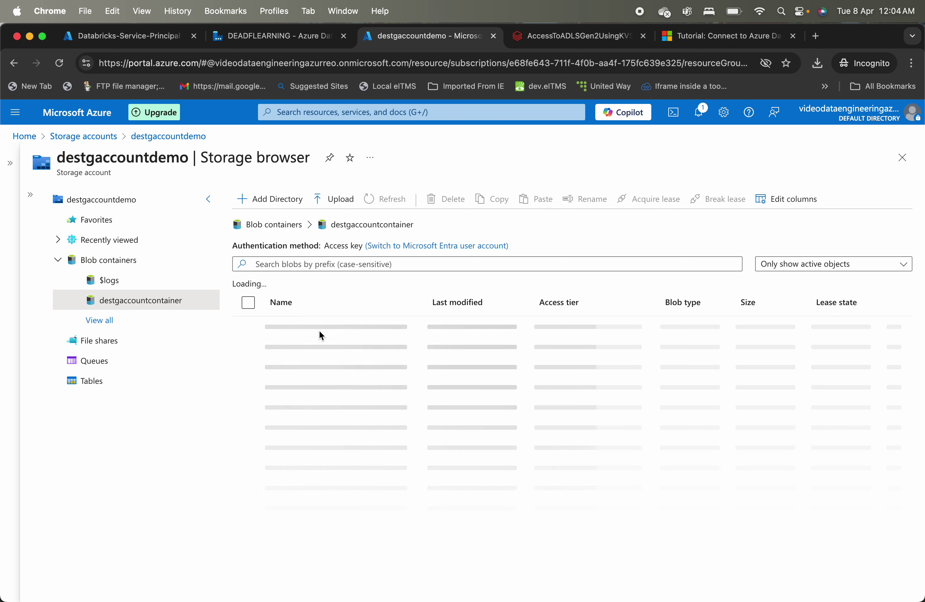
click(307, 368)
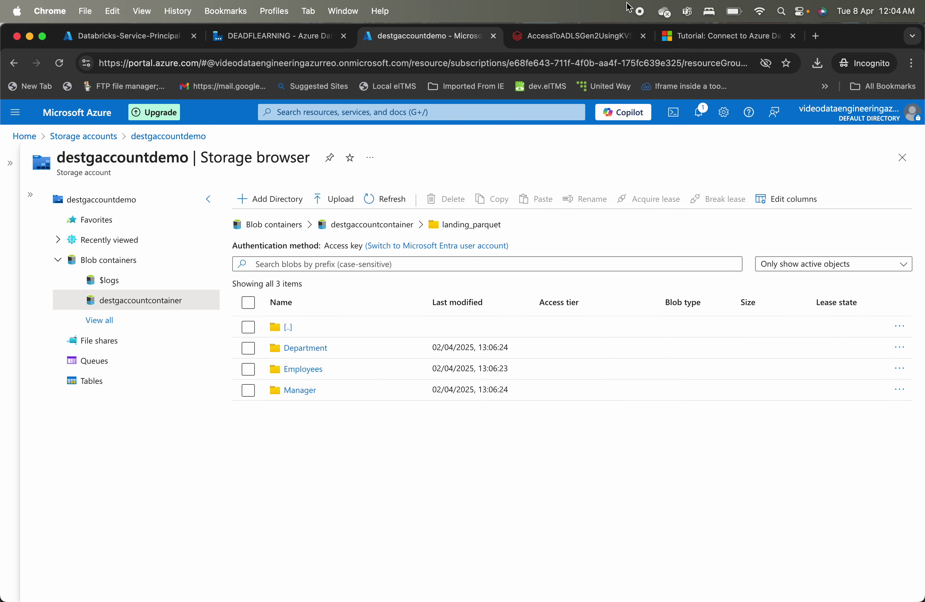
Step: Return to the Databricks notebook and review the landing_parquet listing, parquet read and input_path parameter cells
click(580, 44)
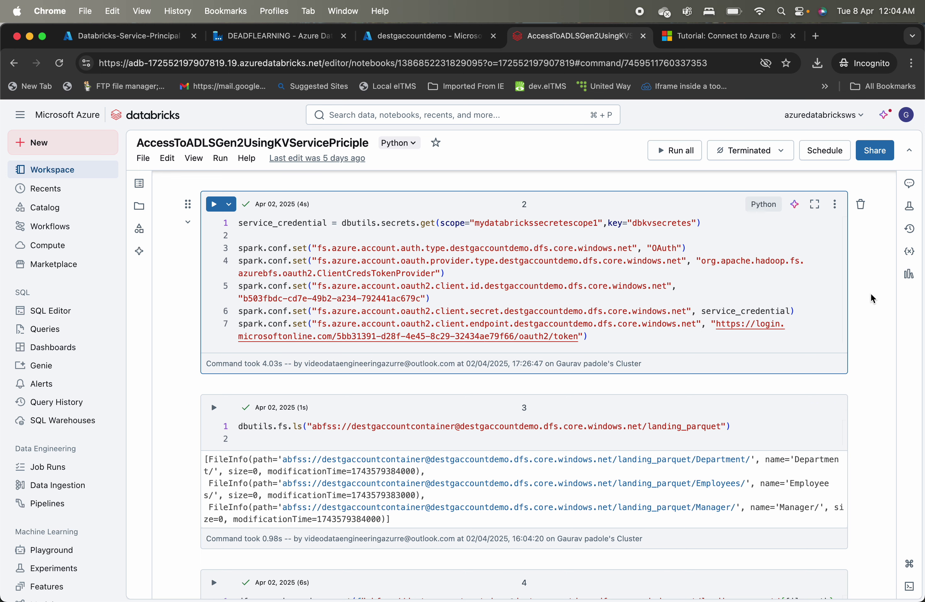
scroll(874, 299, down, 5)
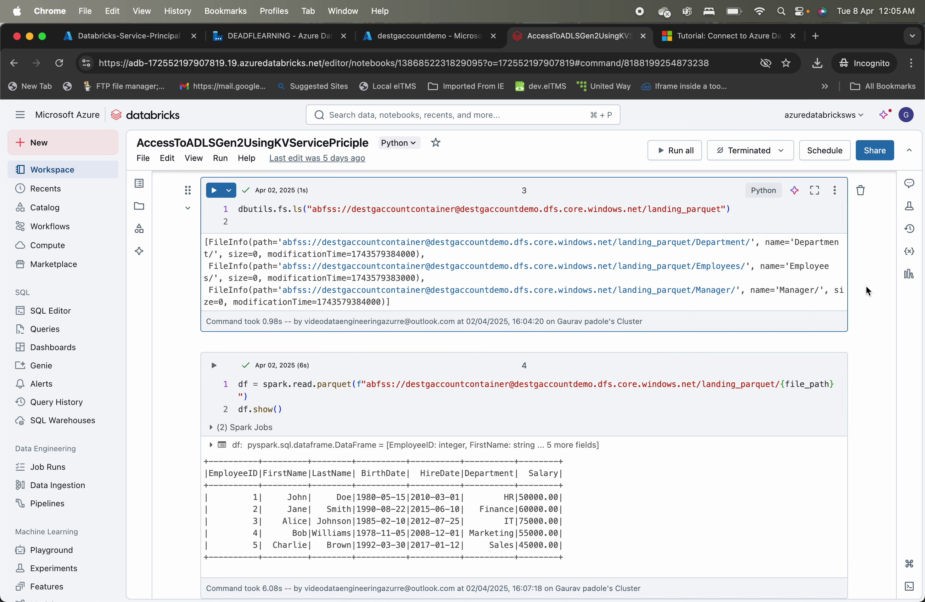
scroll(868, 291, up, 5)
scroll(868, 291, up, 3)
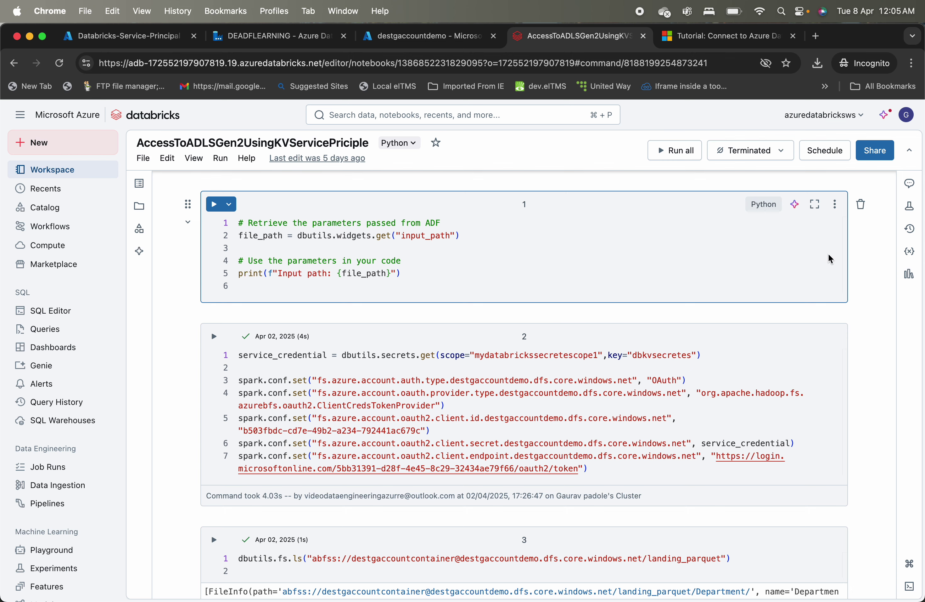
Step: In Data Factory, expand Notebook1's base parameters and open the expression for the input_path value
click(426, 41)
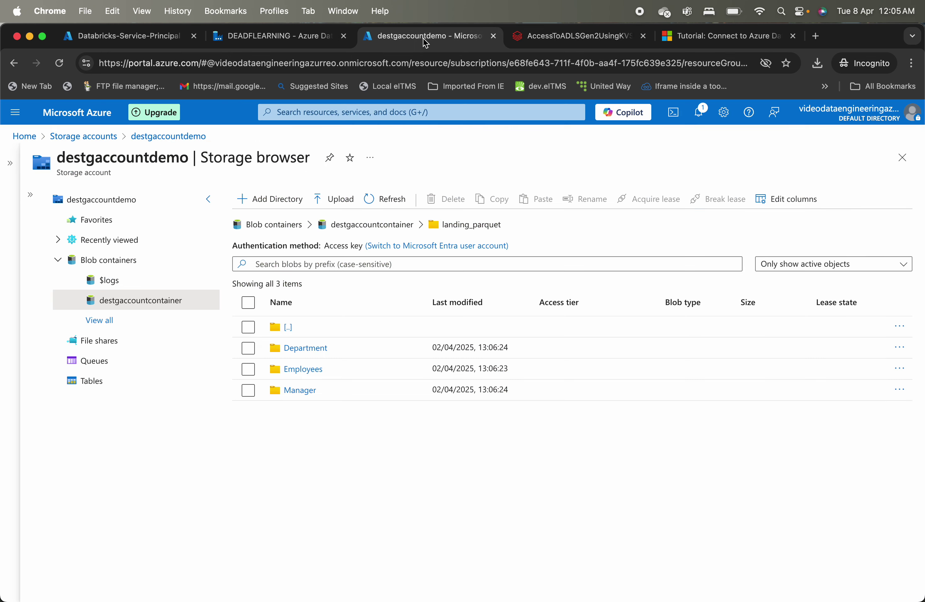
click(282, 39)
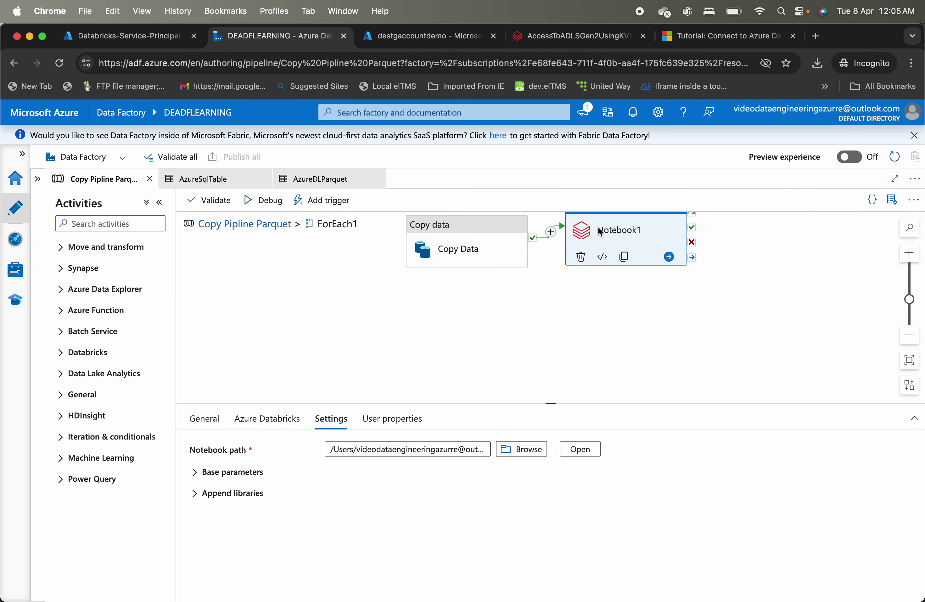
click(233, 474)
click(365, 545)
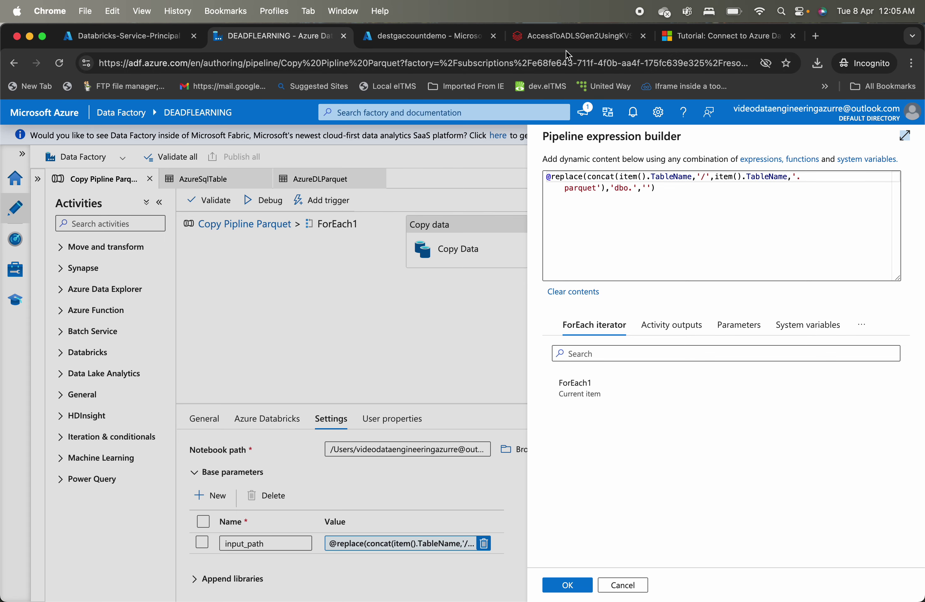
Step: Trace file_path through the Databricks notebook, from the input_path parameter to the parquet read and the Delta table write
click(574, 37)
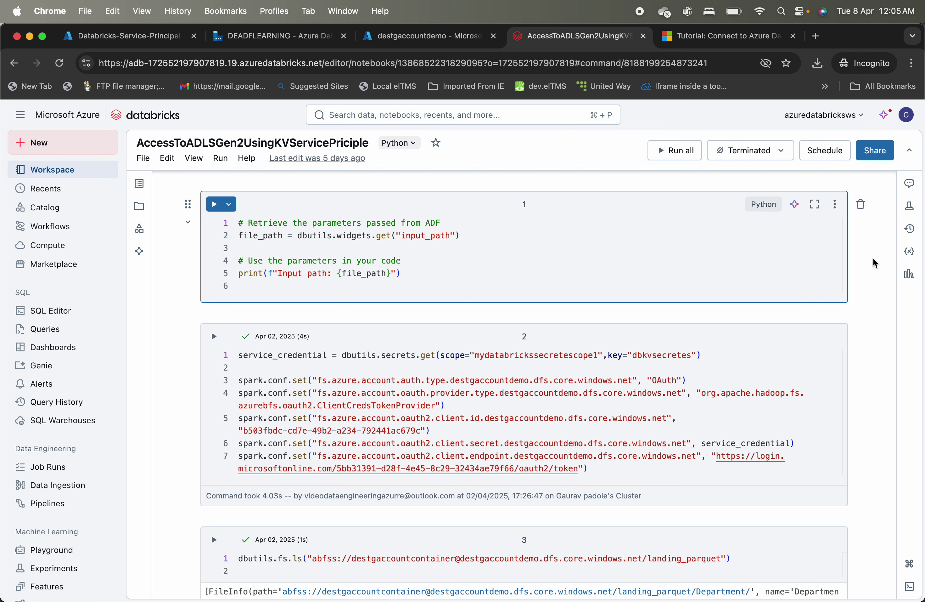
key(Down)
key(Down)
key(Down)
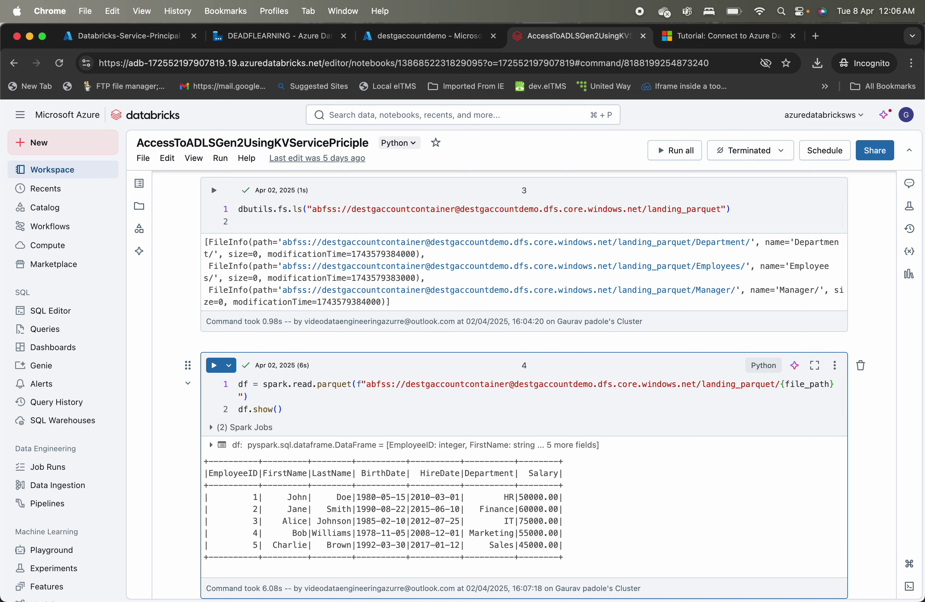
scroll(627, 489, down, 10)
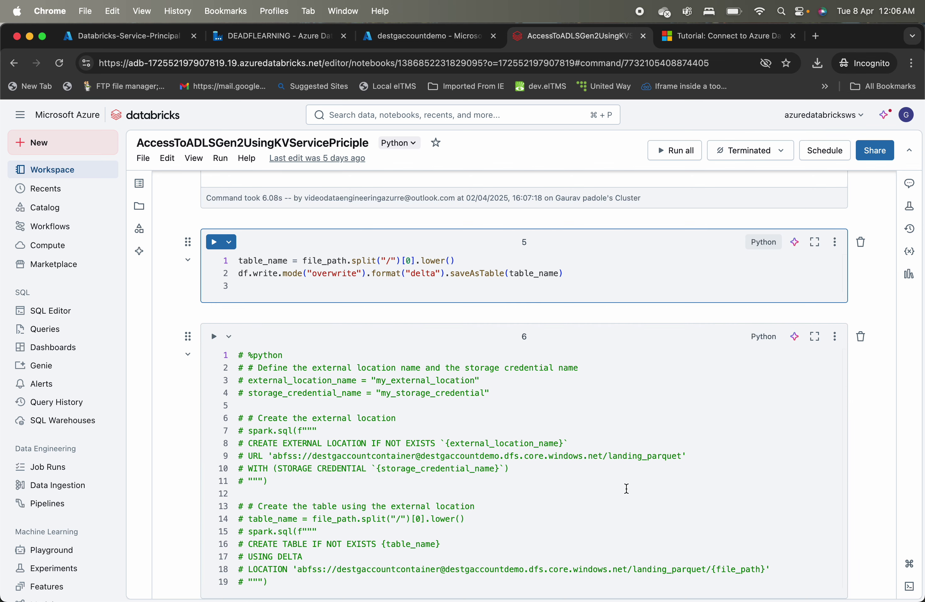
scroll(627, 488, up, 6)
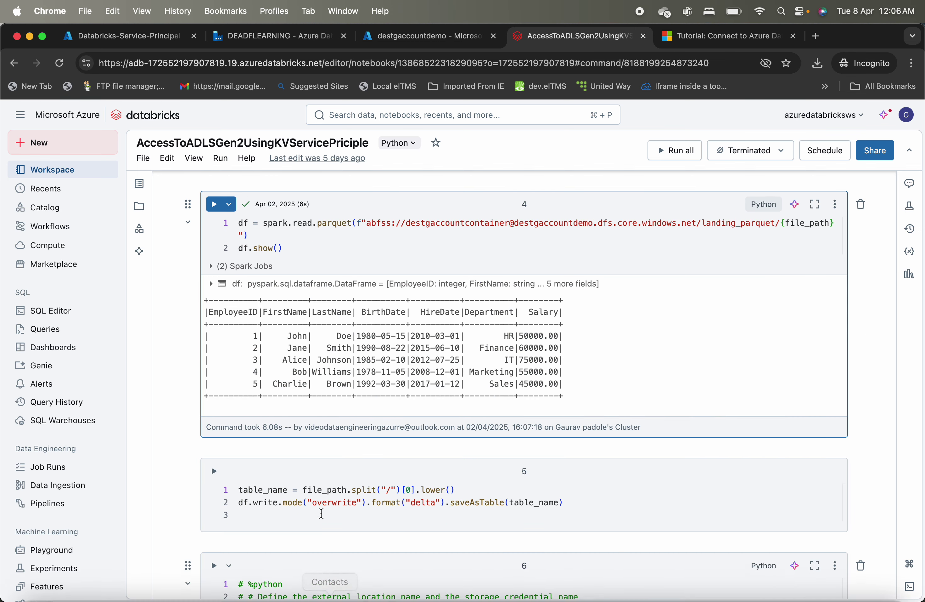
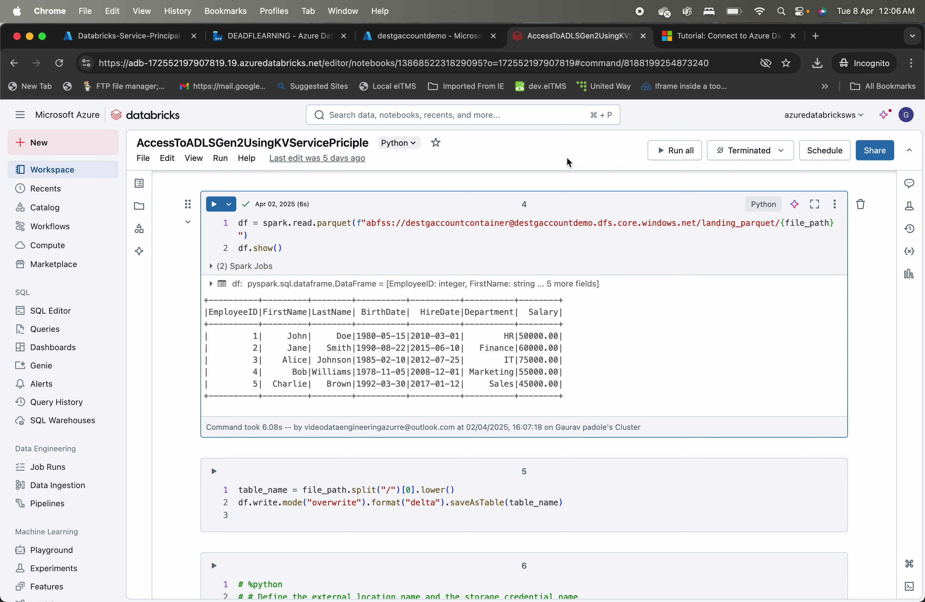
Step: Inspect the Department folder under landing_parquet in the storage browser and return to the Databricks notebook
click(417, 46)
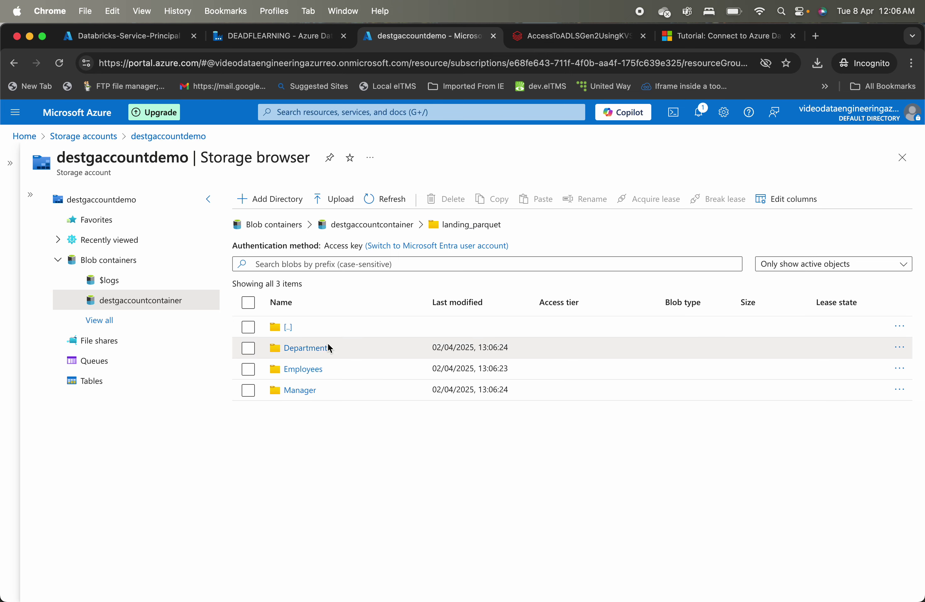
click(313, 348)
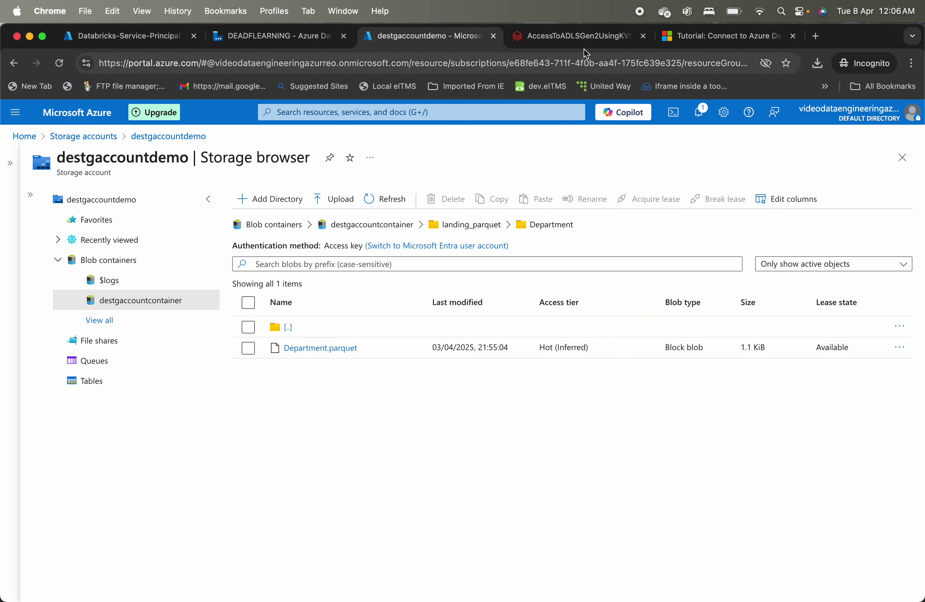
click(586, 39)
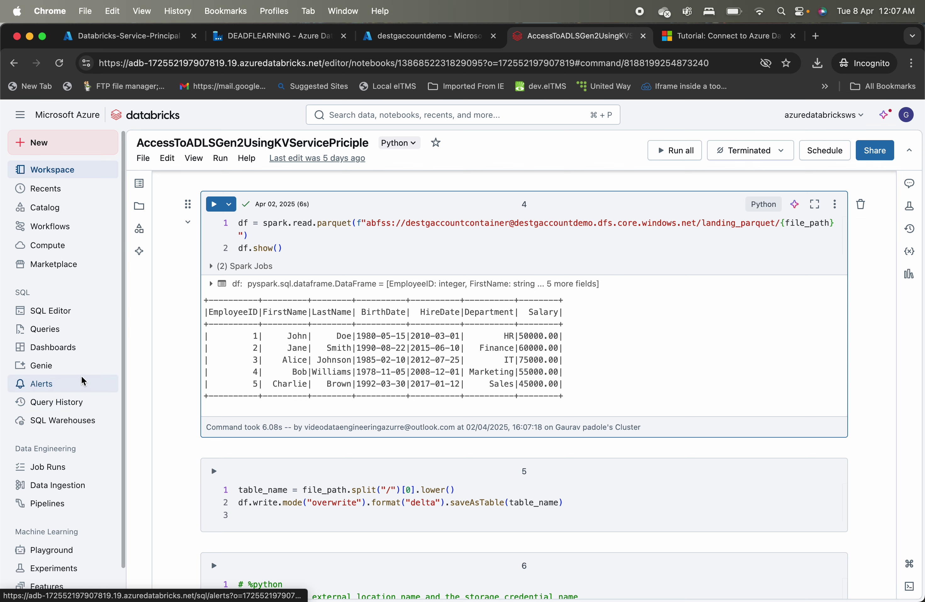
Step: Open the department table from the default schema of the azuredatabricksws catalog
click(60, 213)
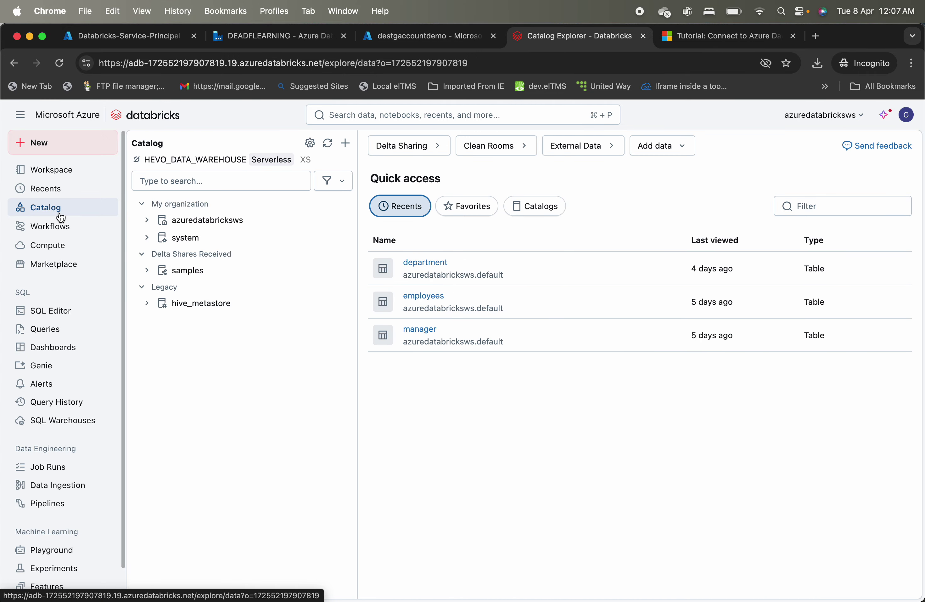
click(150, 221)
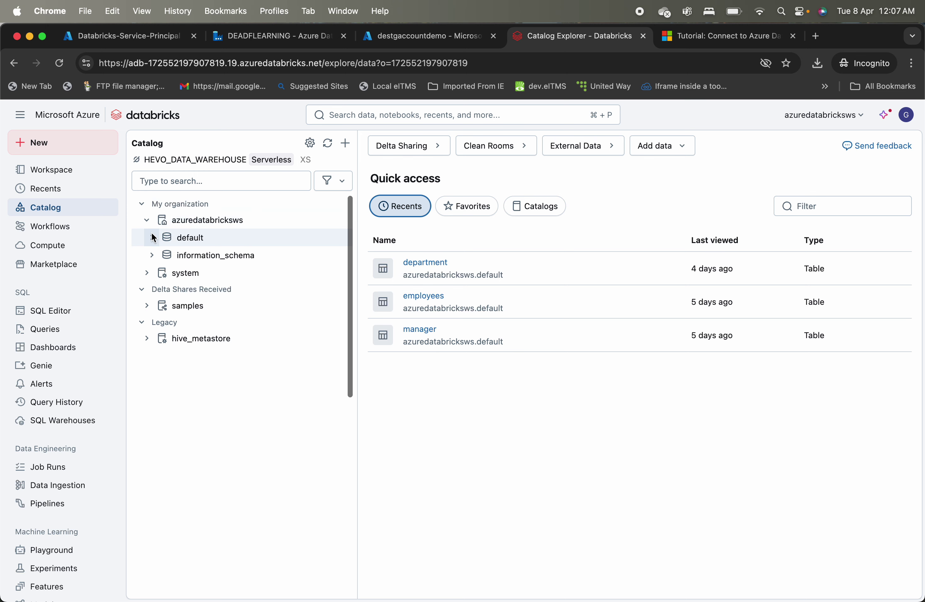
click(152, 237)
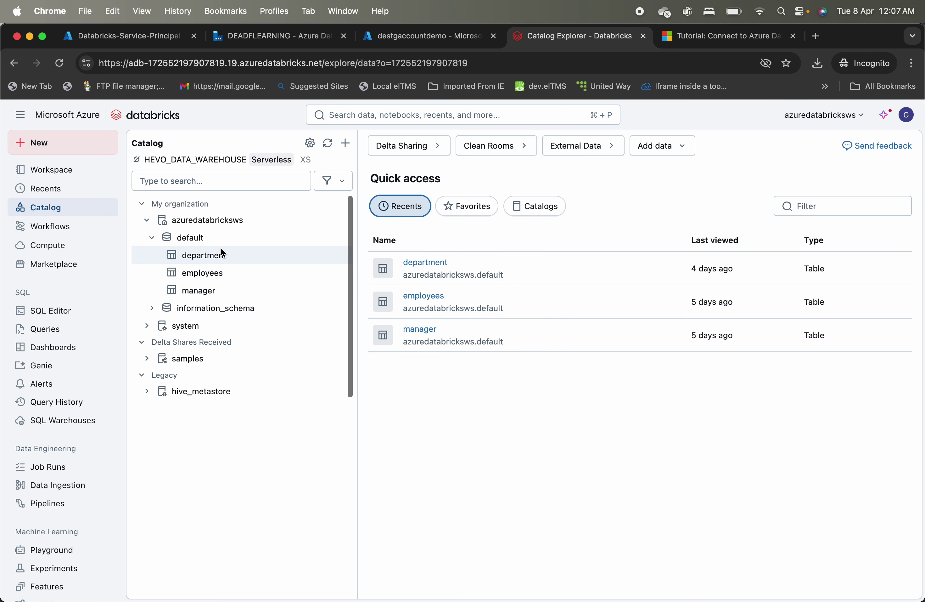
click(204, 258)
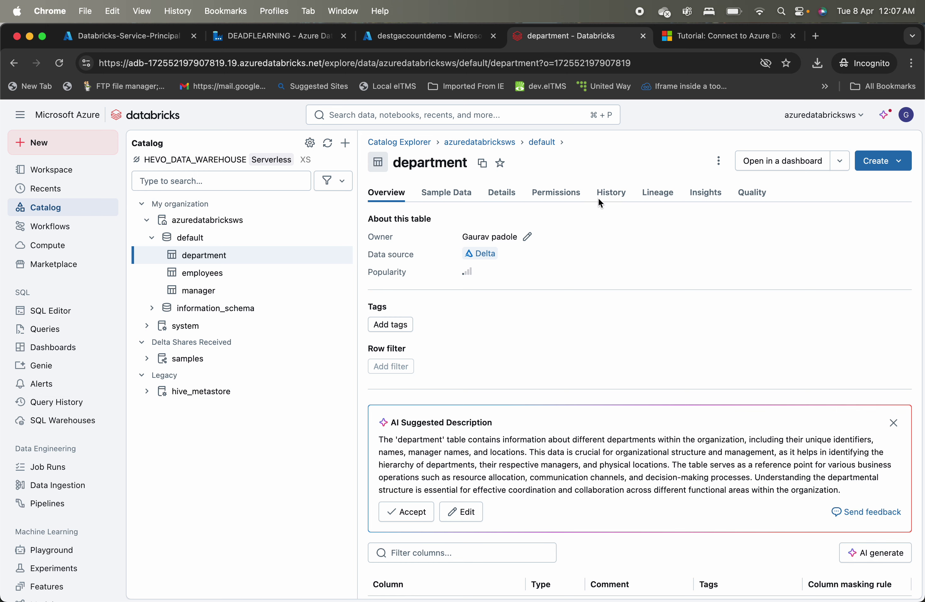
Step: Examine the department table's details, highlight its table type, and collapse the default schema
click(501, 199)
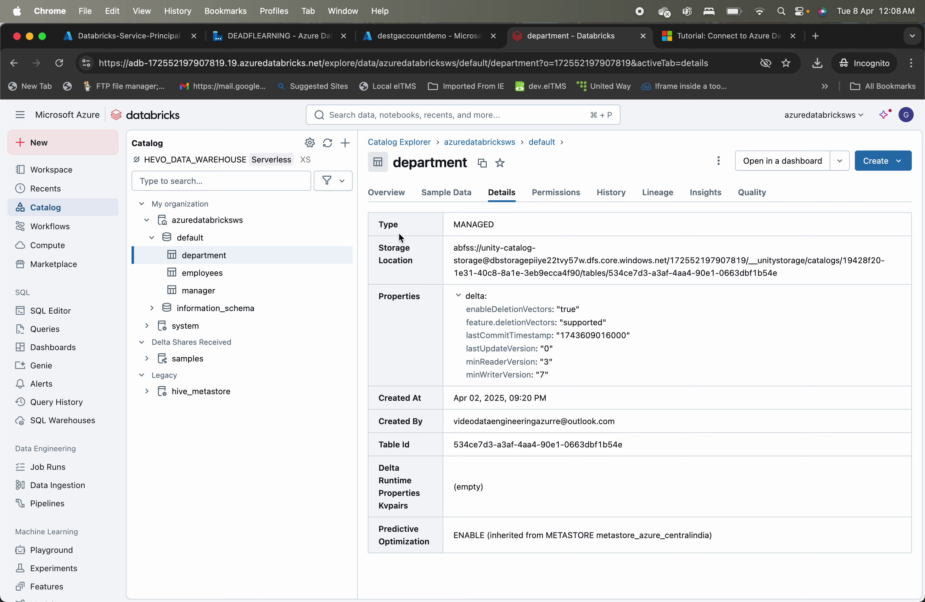
double_click(467, 229)
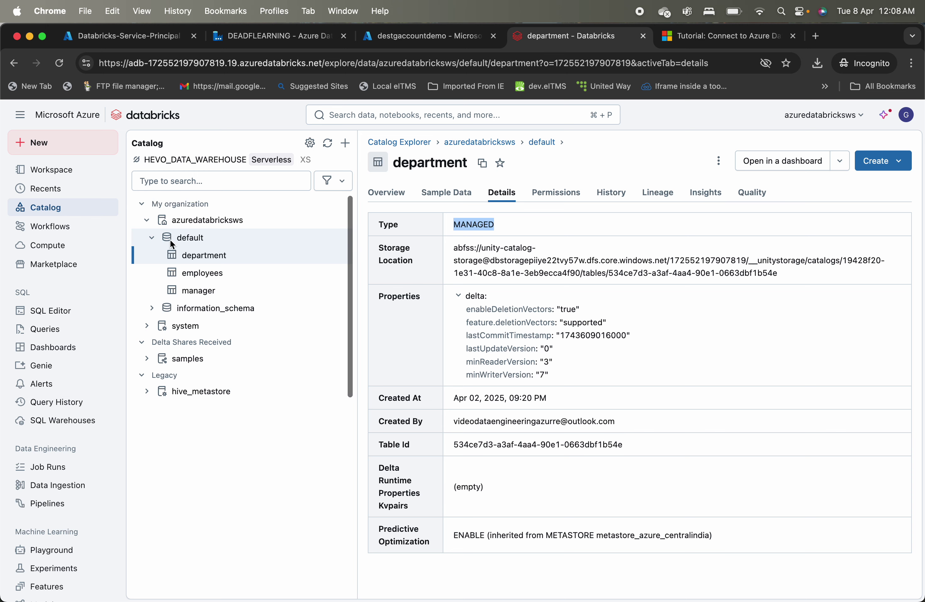
click(152, 236)
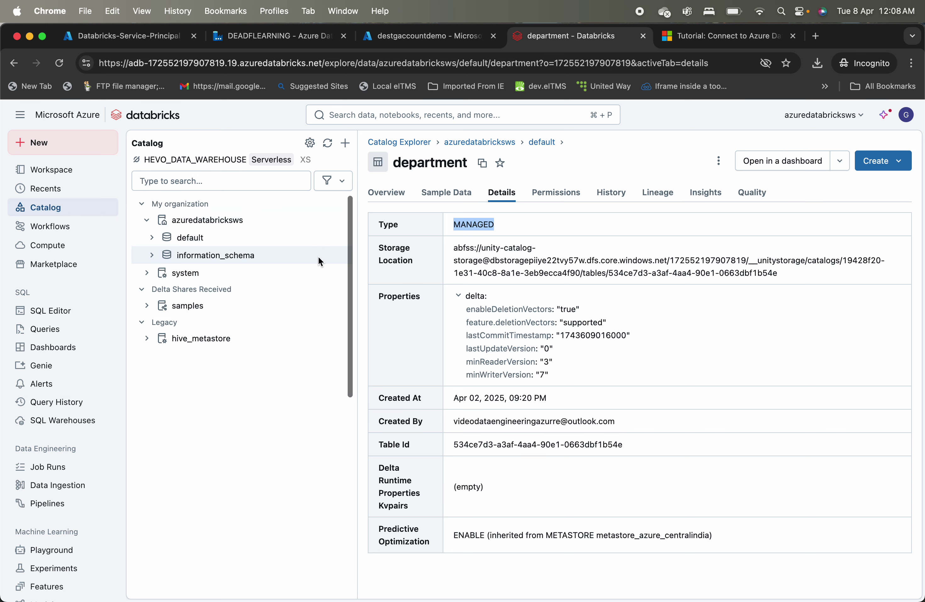
mouse_move(318, 258)
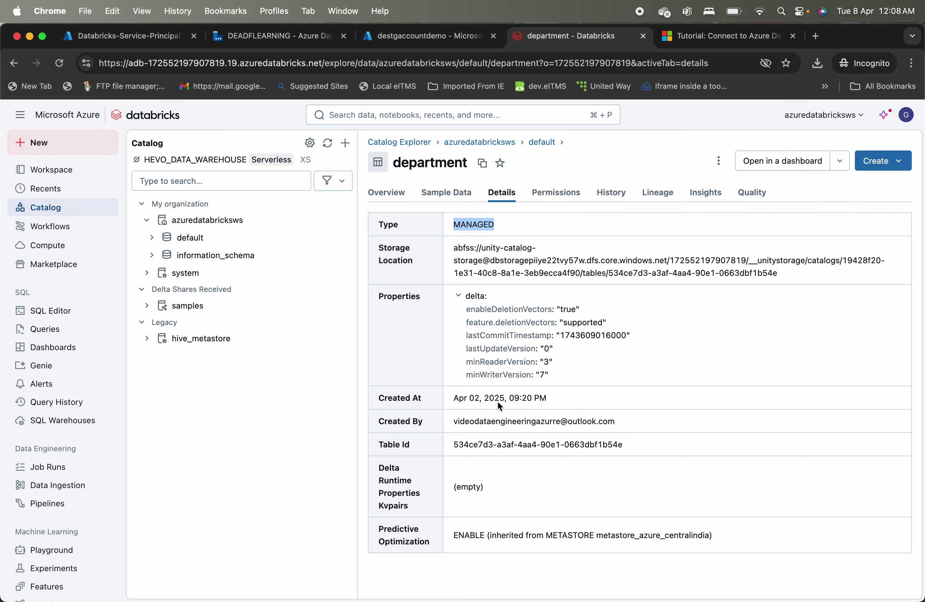
Step: Return to the Data Factory pipeline and close the input_path expression builder without saving
click(416, 39)
click(278, 36)
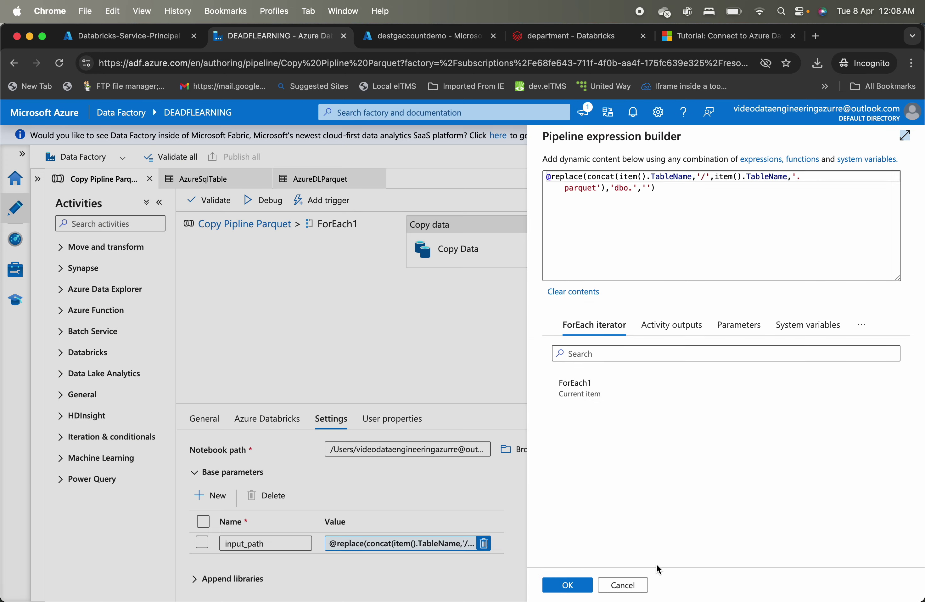
click(630, 584)
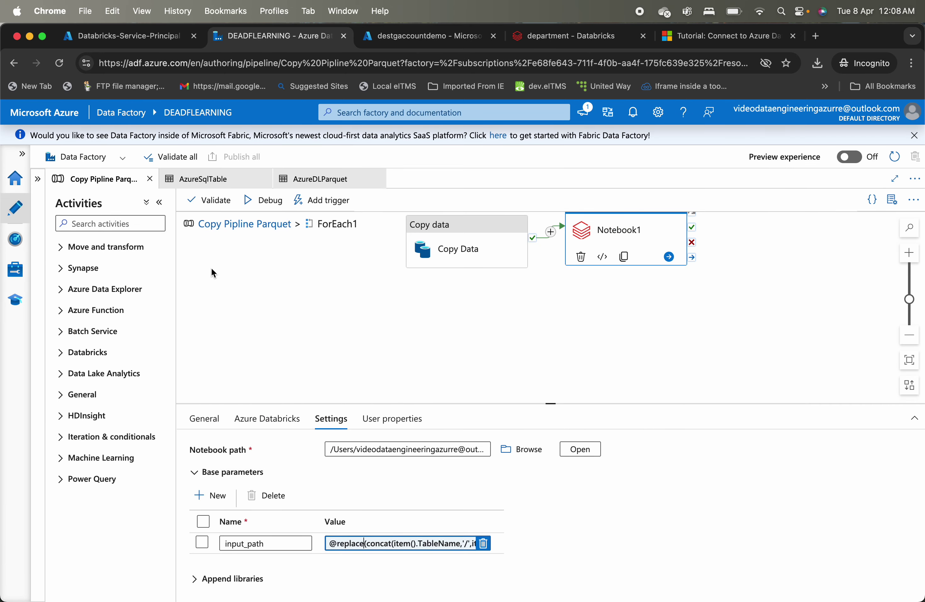
Step: Go back from ForEach1 to the Copy Pipline Parquet pipeline, start a debug run and refresh its activity runs
click(214, 225)
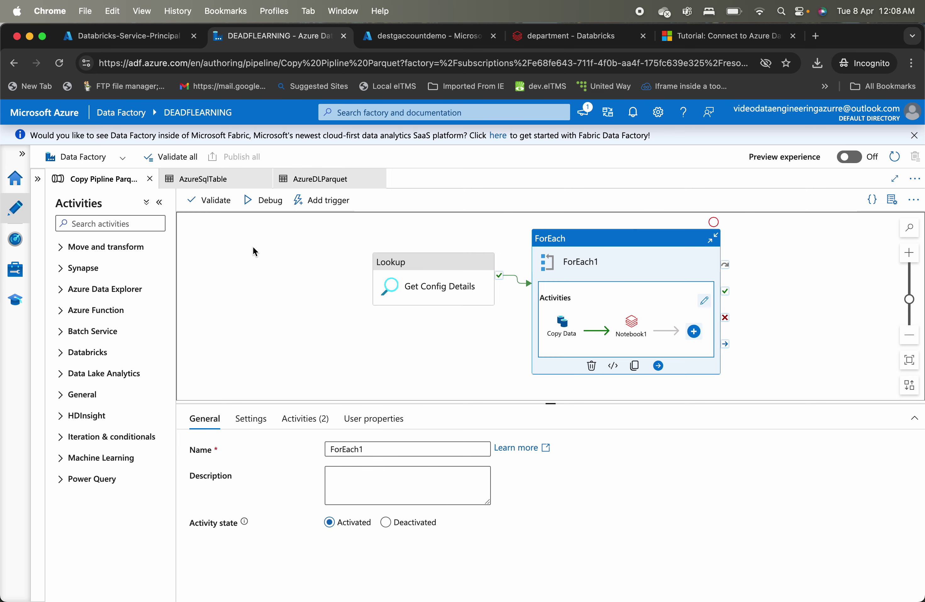
click(244, 272)
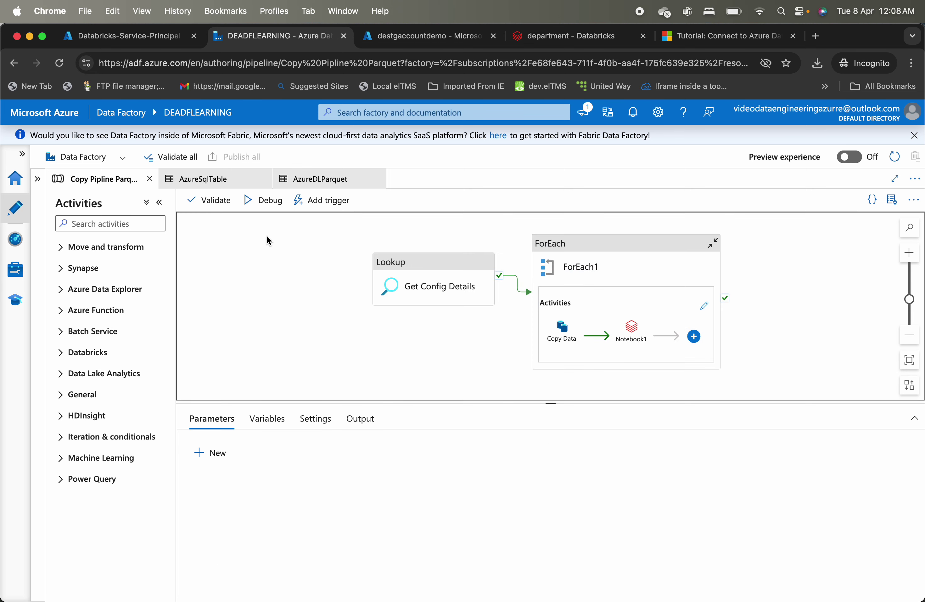
click(270, 208)
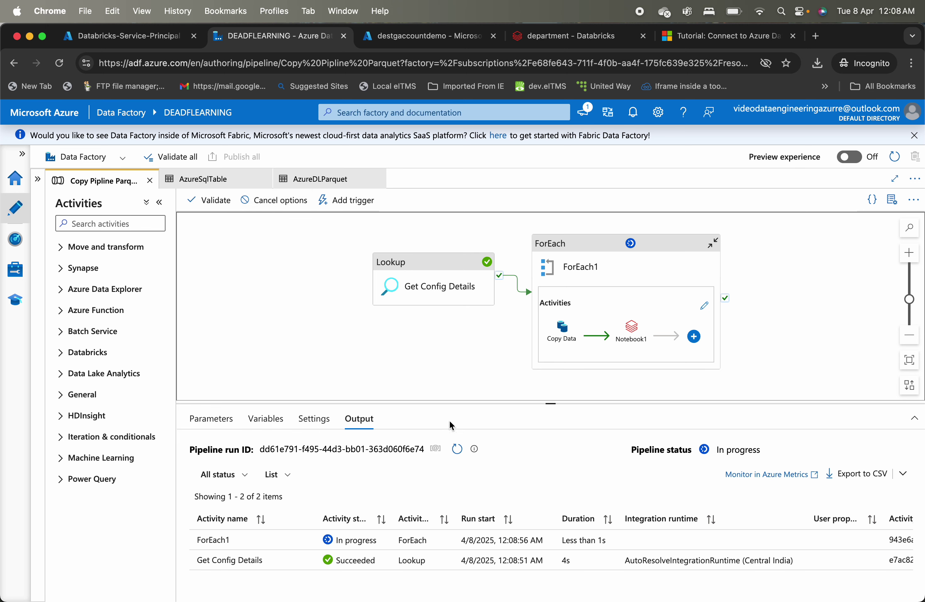
click(457, 448)
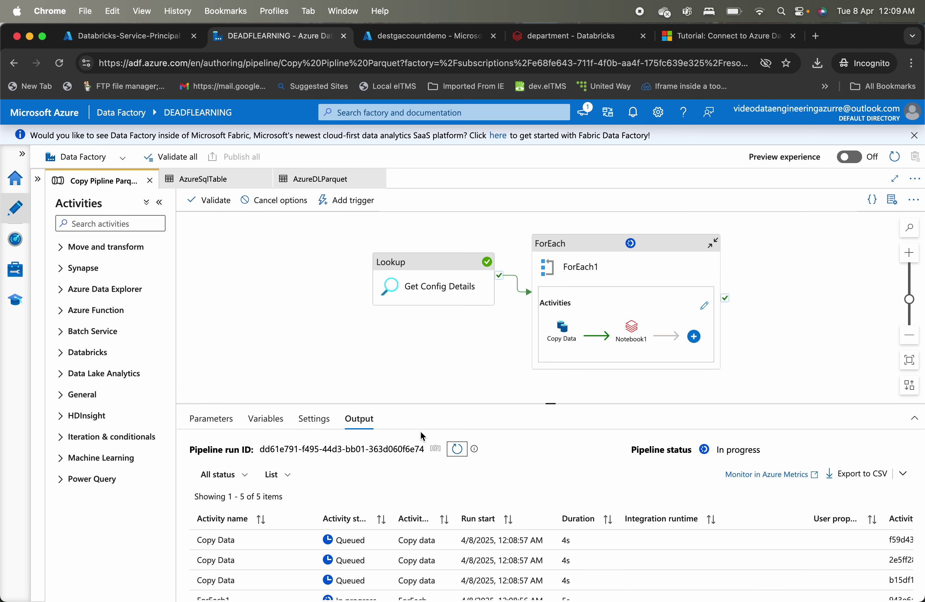
Step: Enlarge the run output area and examine the full output of the Get Config Details lookup, closing it when read
drag(403, 408, 403, 336)
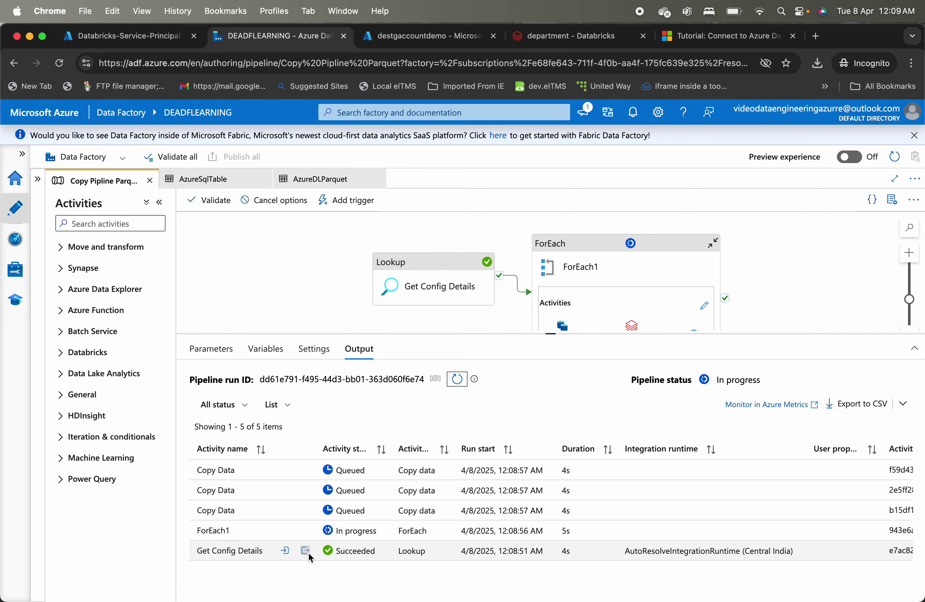
click(306, 551)
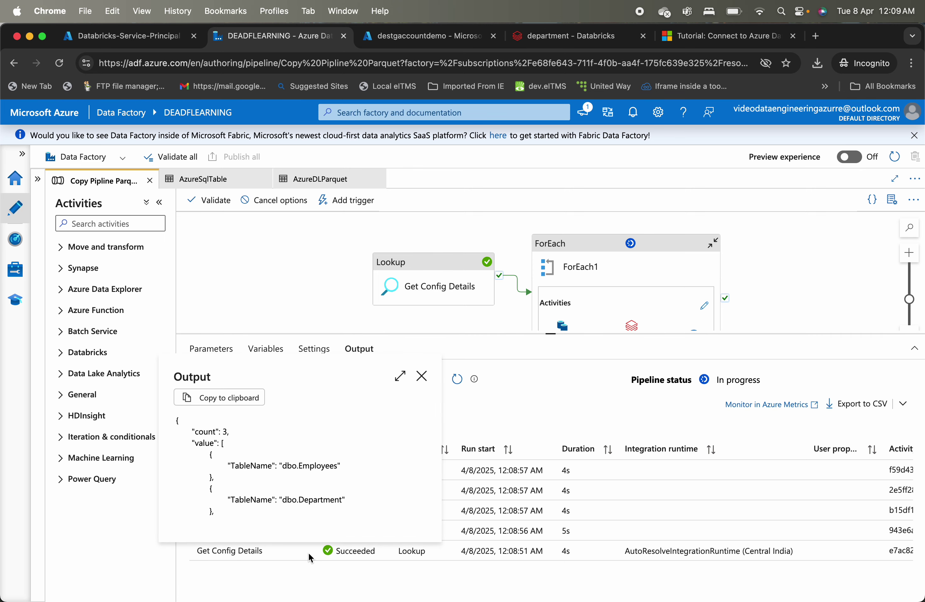
click(326, 470)
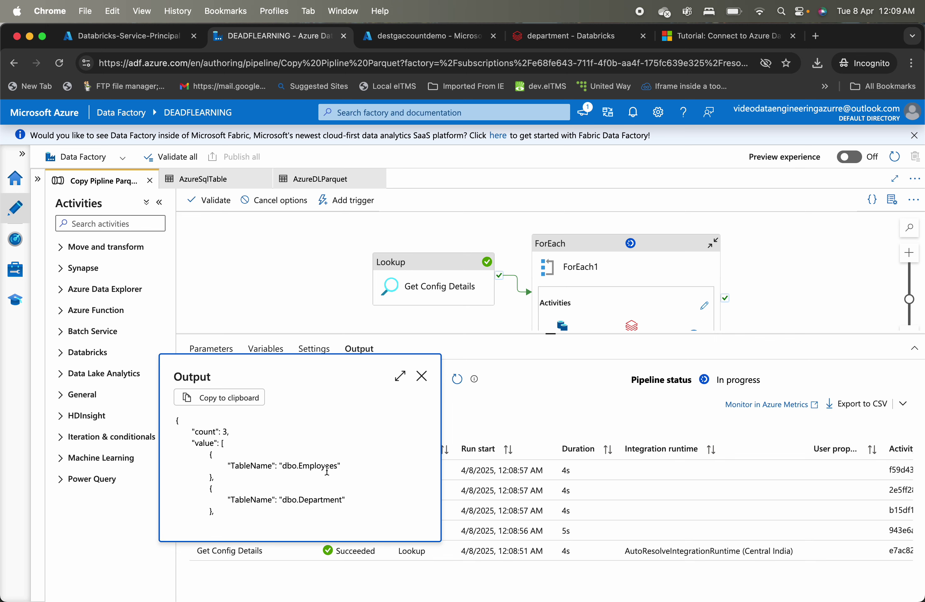
click(399, 375)
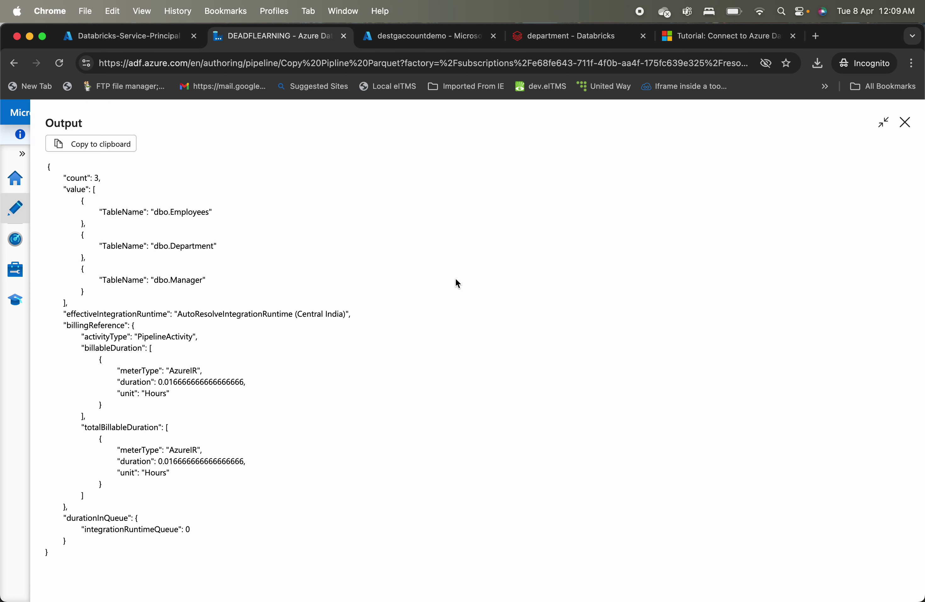
click(907, 131)
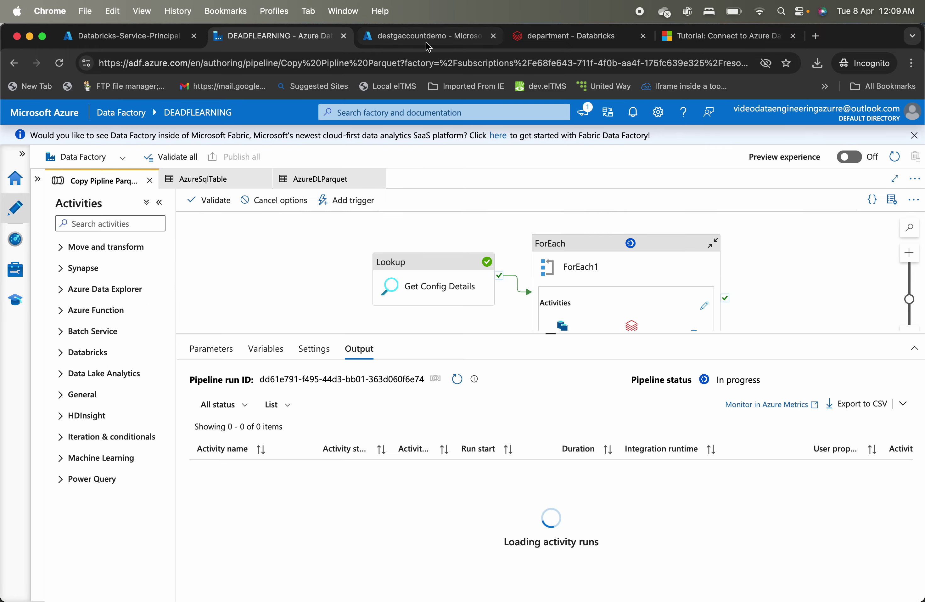
Step: Duplicate the destgaccountdemo storage browser page in a new browser tab and switch to the copy
click(428, 45)
click(122, 38)
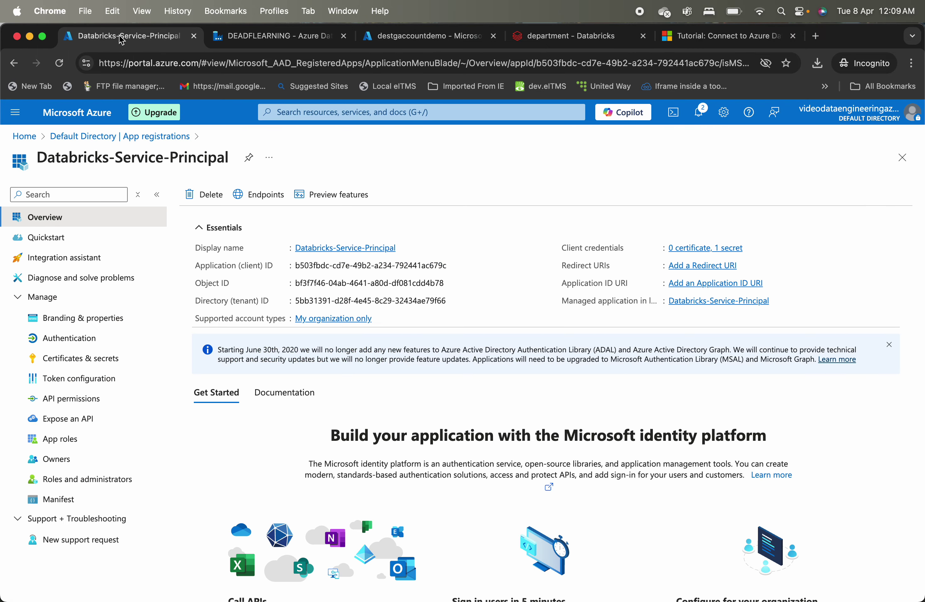
click(473, 40)
right_click(472, 40)
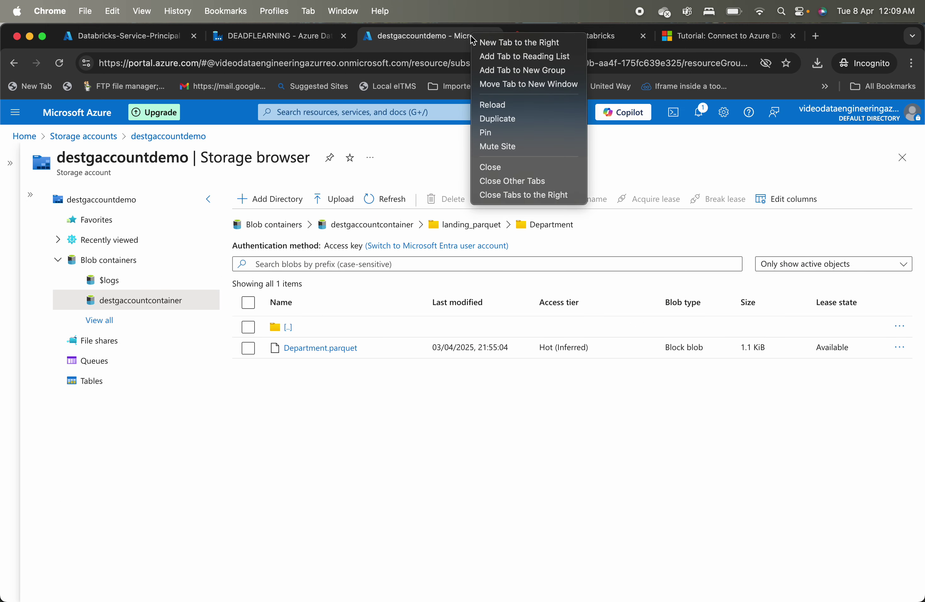
click(503, 122)
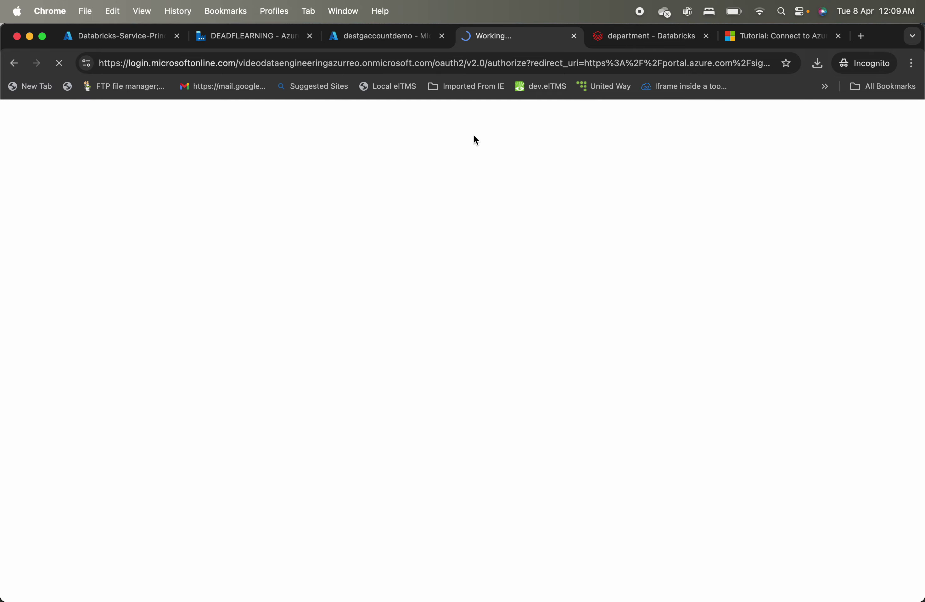
click(388, 36)
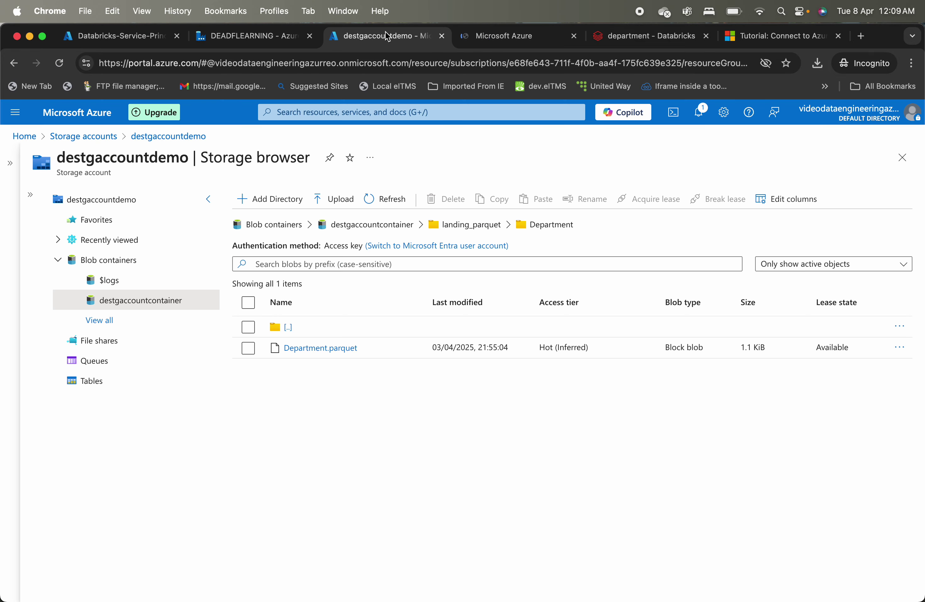
click(490, 37)
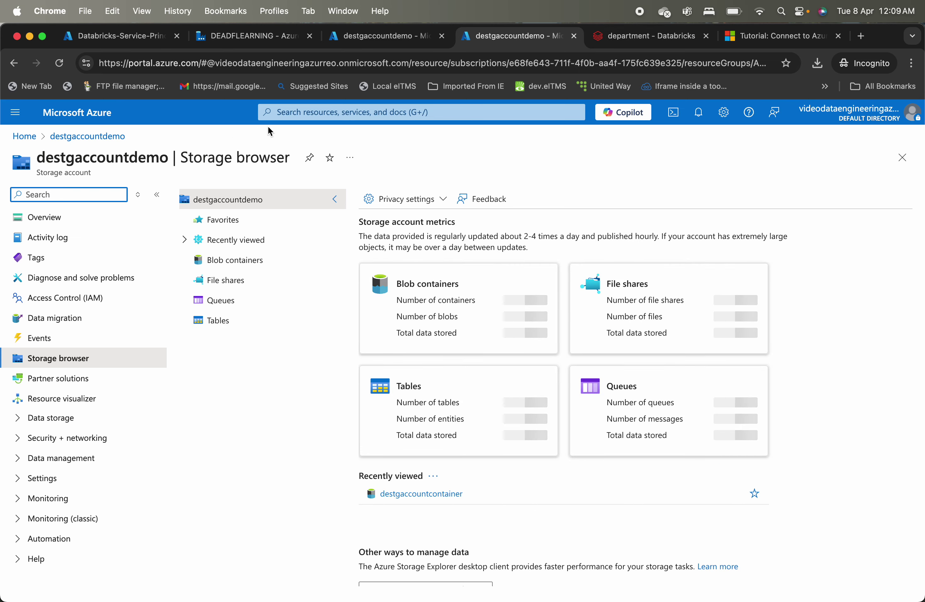
Step: Find SQL databases in the Azure portal and open the query editor of the DESQLDBDEMO database
click(285, 112)
text(s)
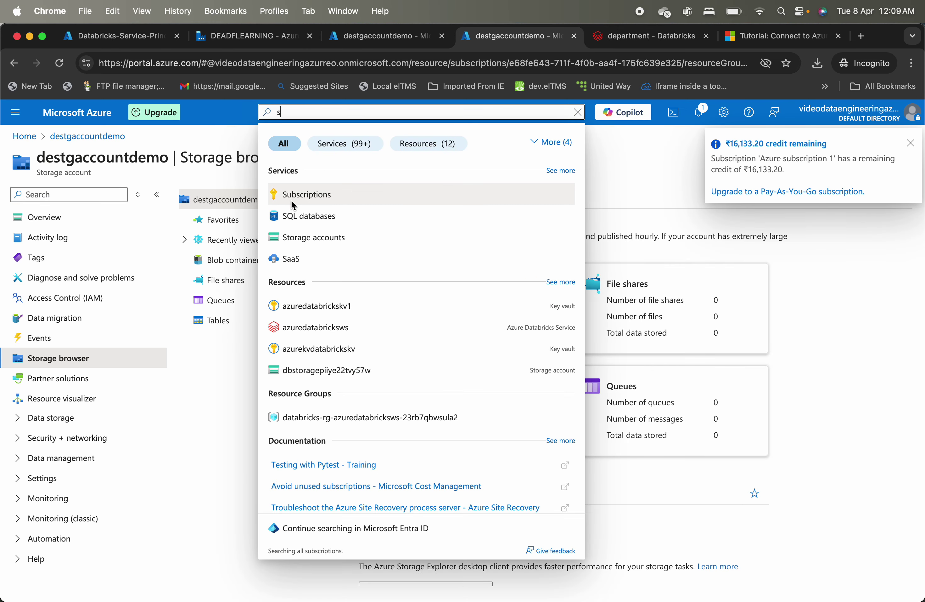
click(297, 210)
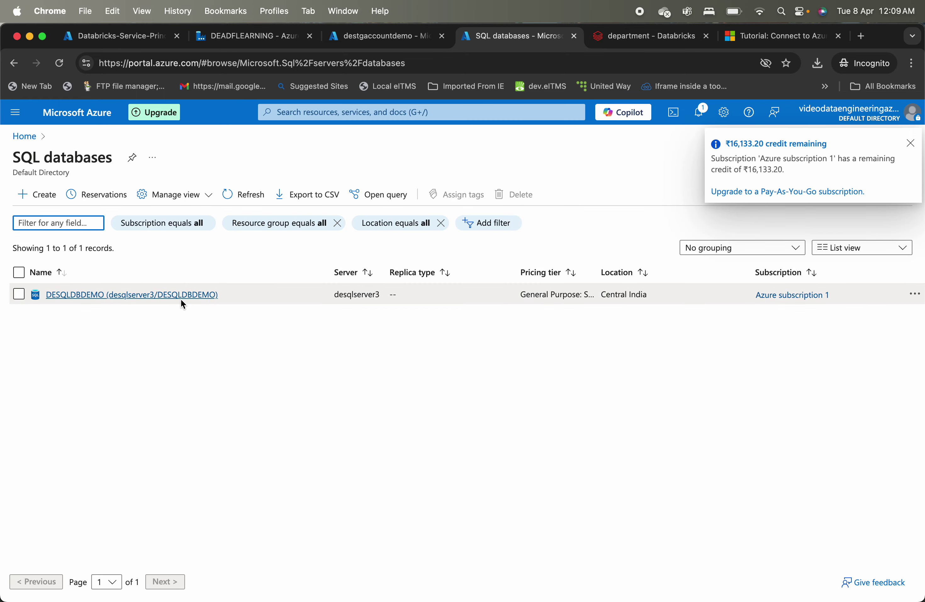
click(181, 297)
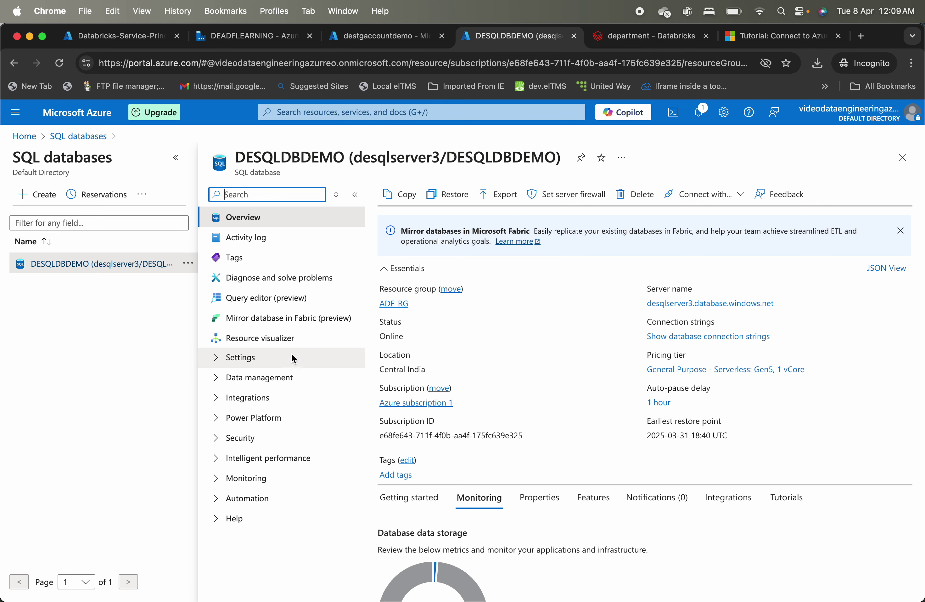
click(283, 301)
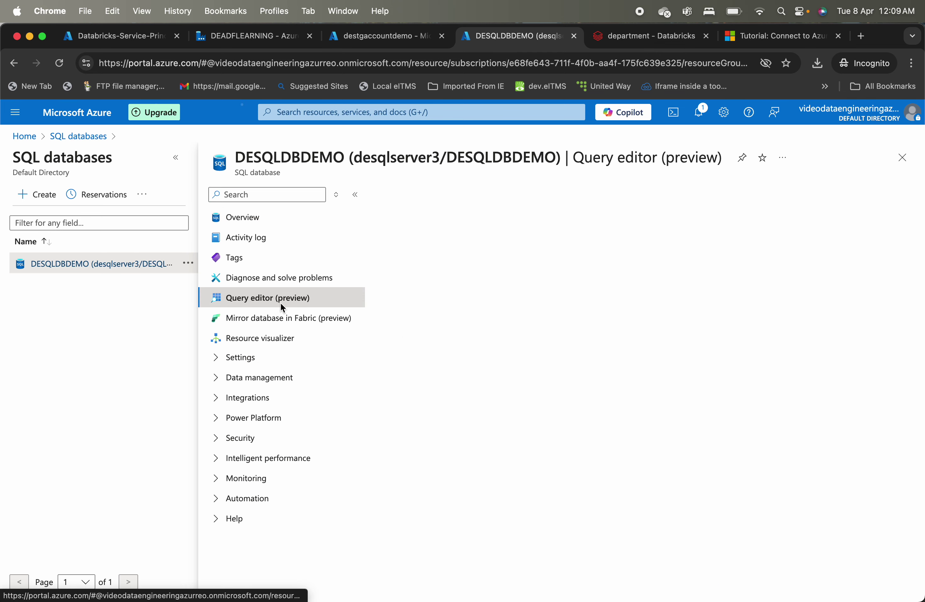
Step: Log in to the query editor with the SQL server login's password and collapse the SQL databases list
click(489, 430)
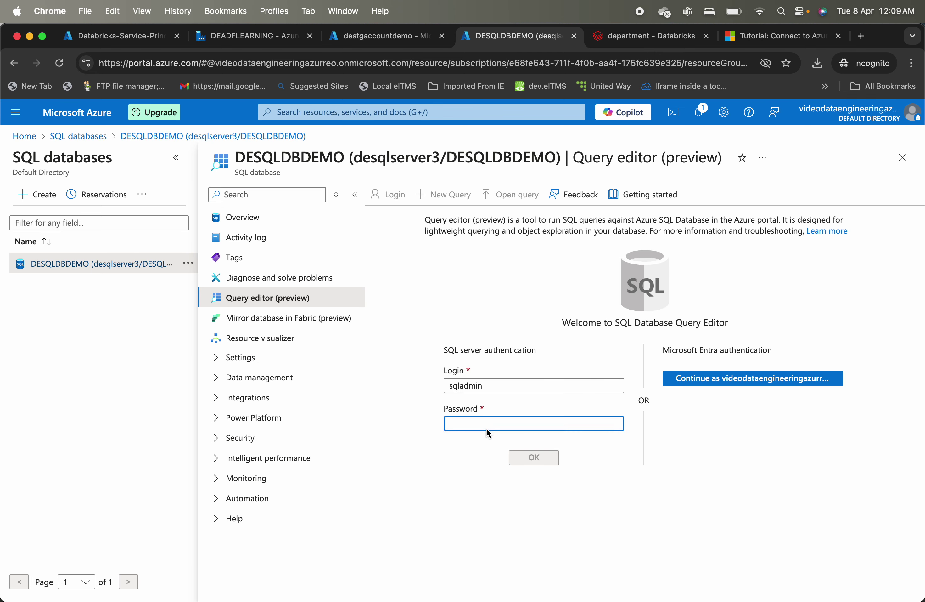
text(•••••••)
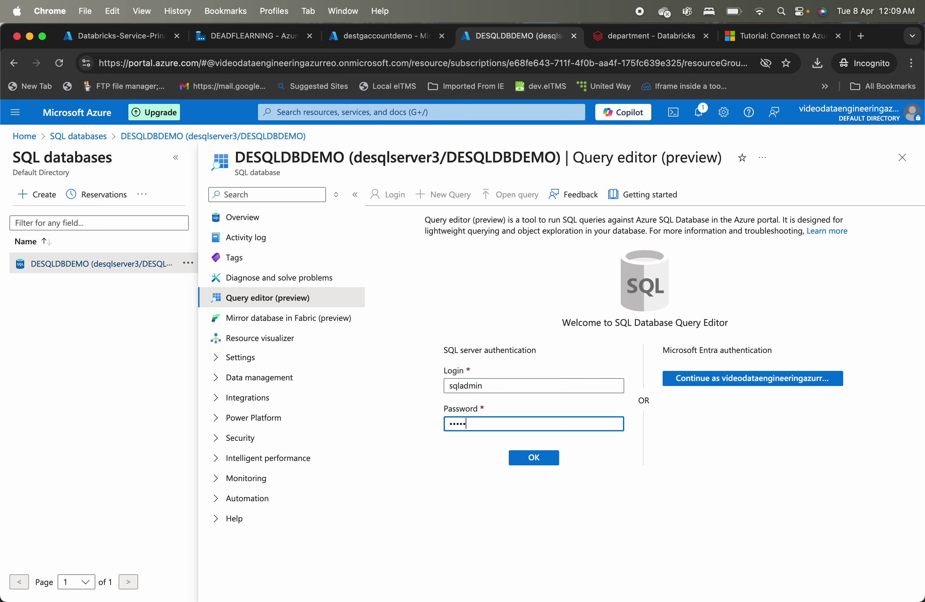
text(•••••)
click(534, 458)
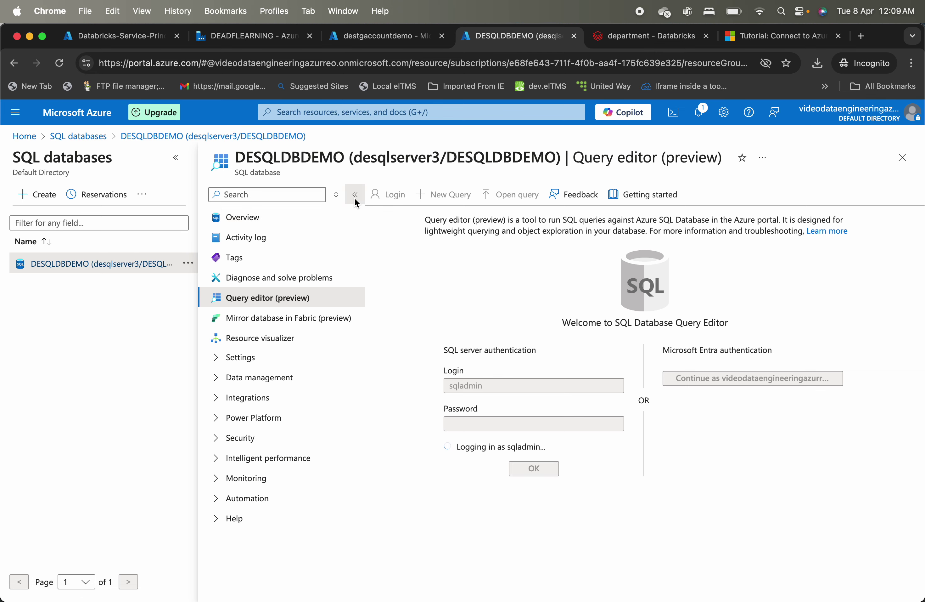
click(176, 157)
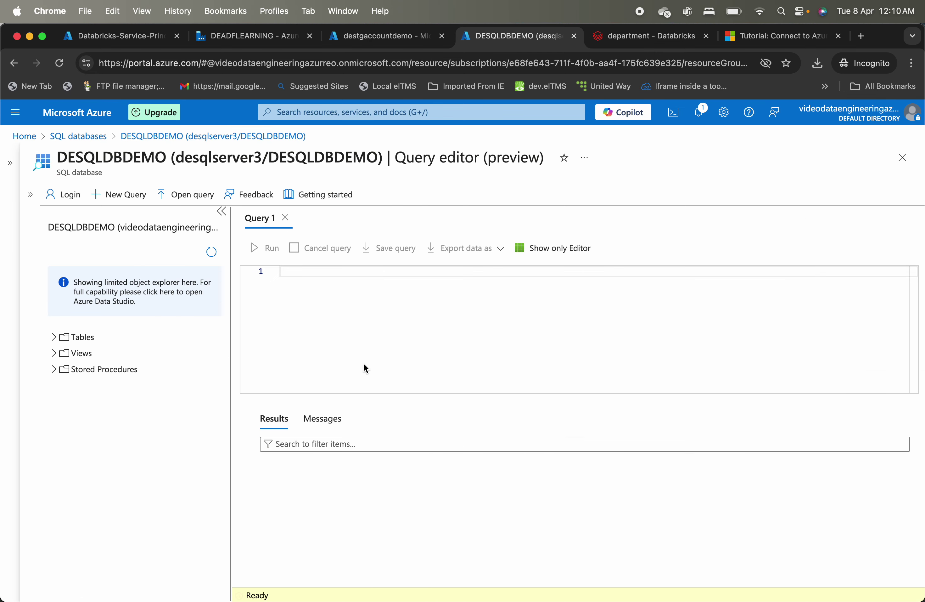
Step: Expand the database's tables and the dbo.TableConfig columns, and select the top 1000 rows of dbo.TableConfig
click(84, 343)
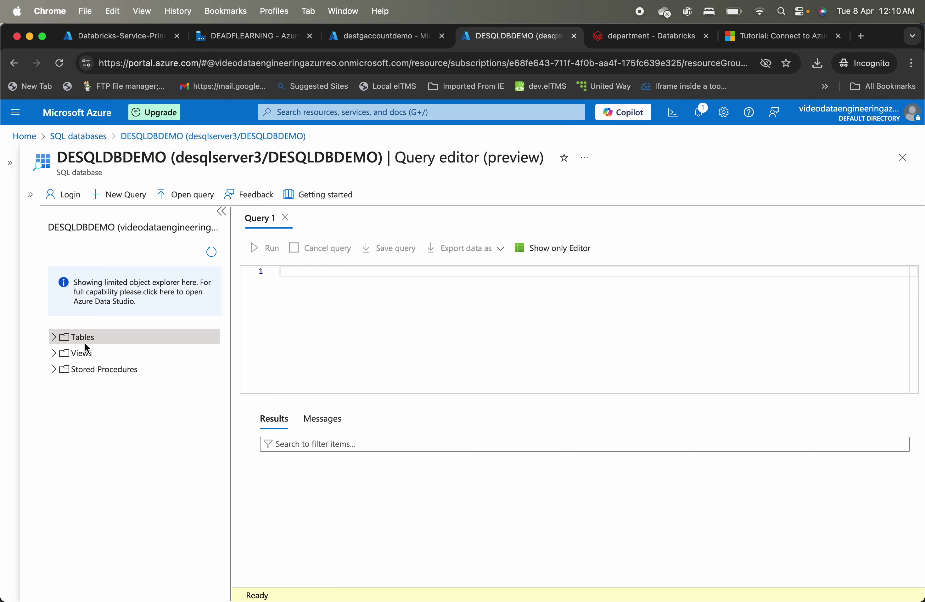
click(55, 338)
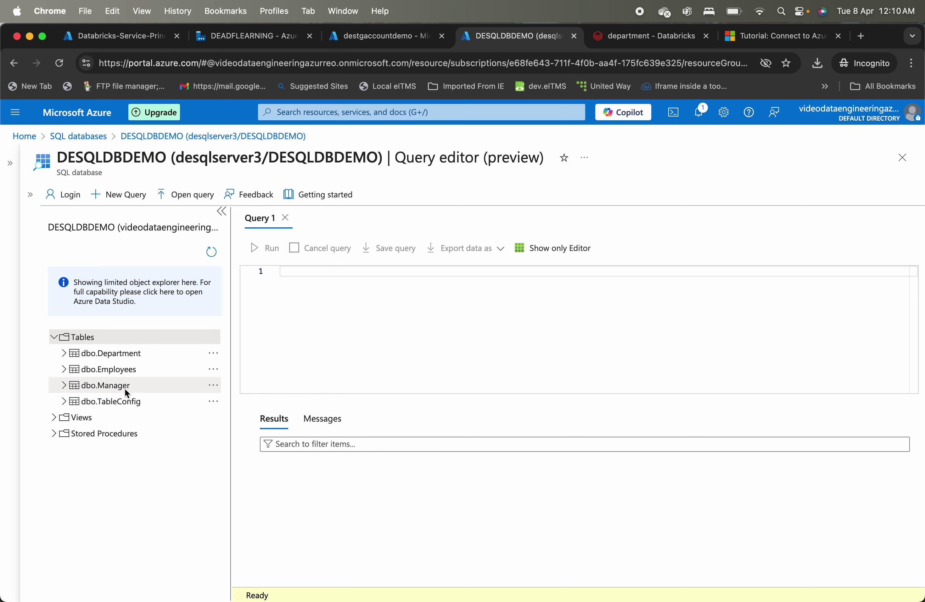
click(65, 402)
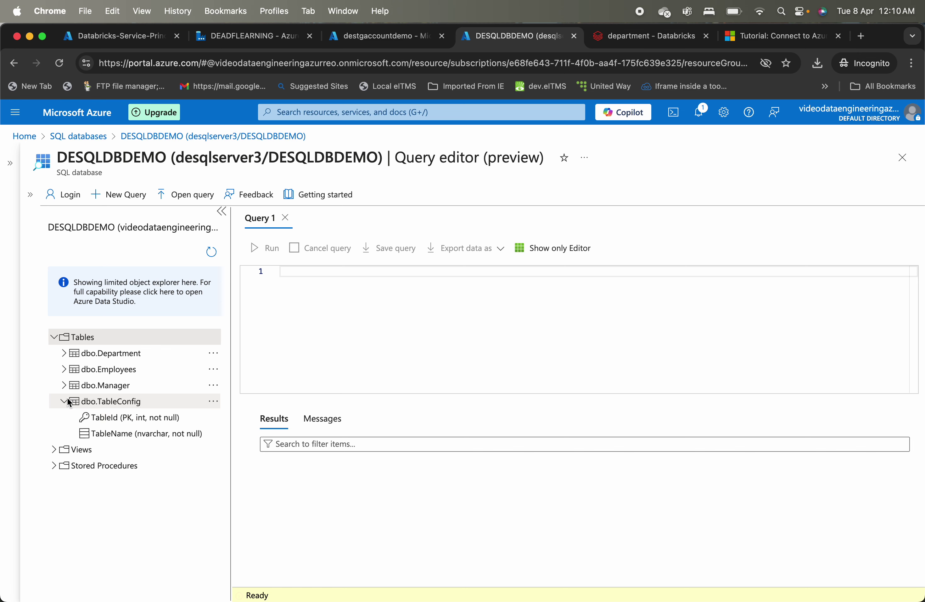
right_click(96, 401)
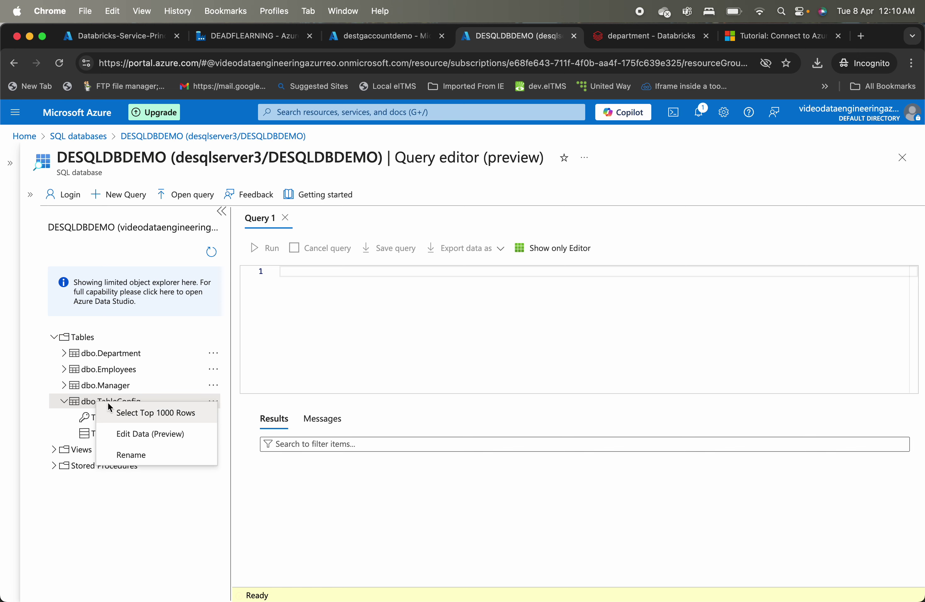
click(128, 415)
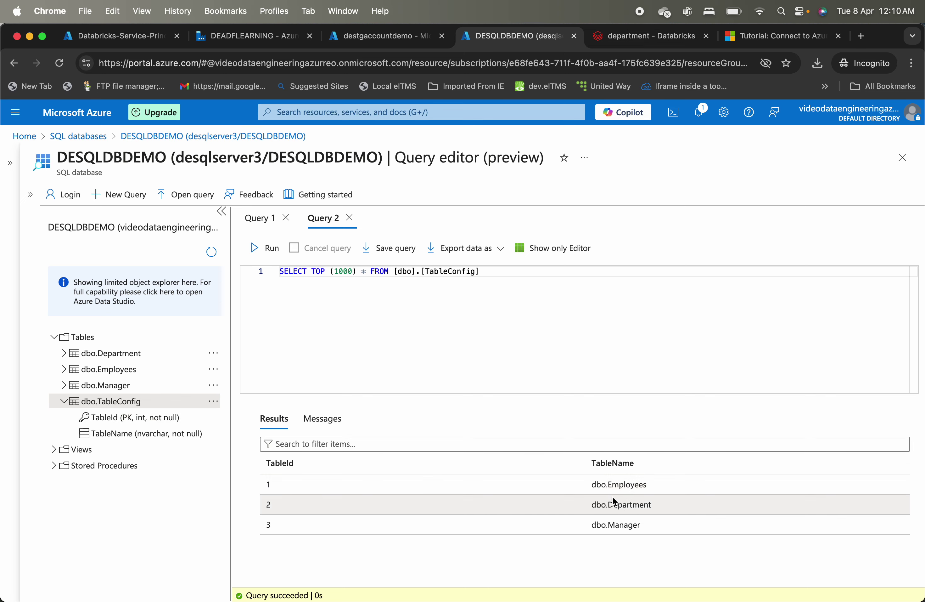
Step: Return to the Data Factory debug run, review its activity runs and open the output of the Get Config Details lookup
click(332, 39)
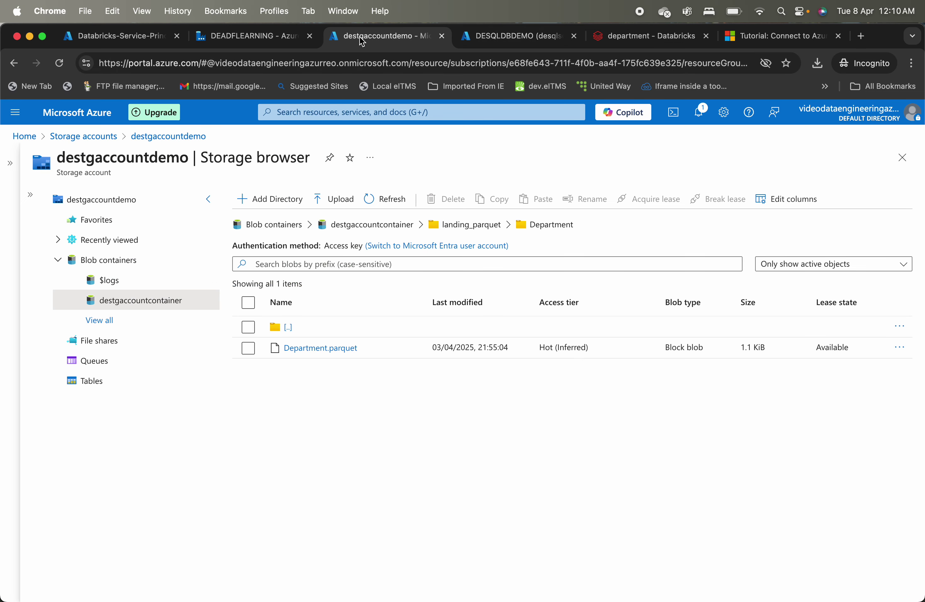
click(467, 41)
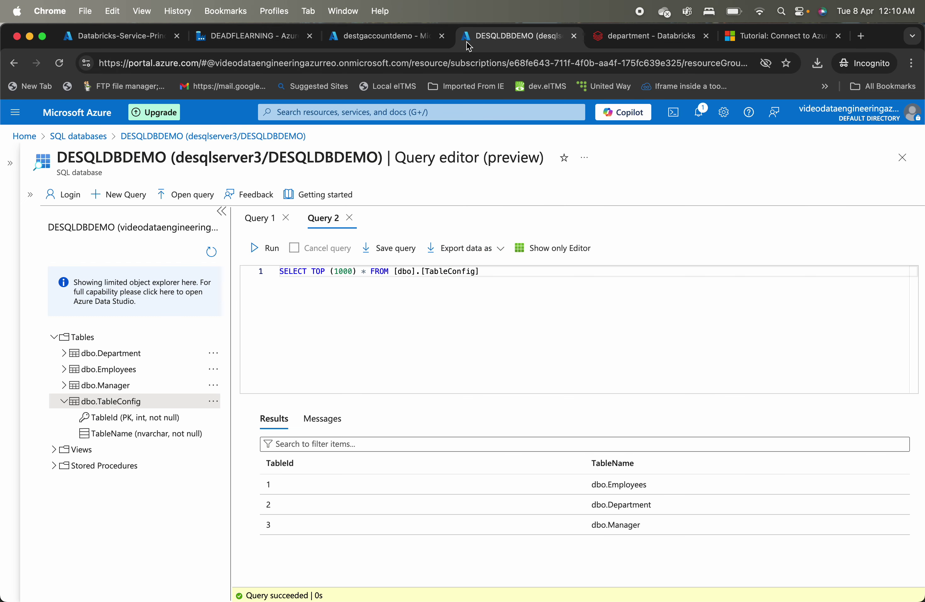
click(250, 36)
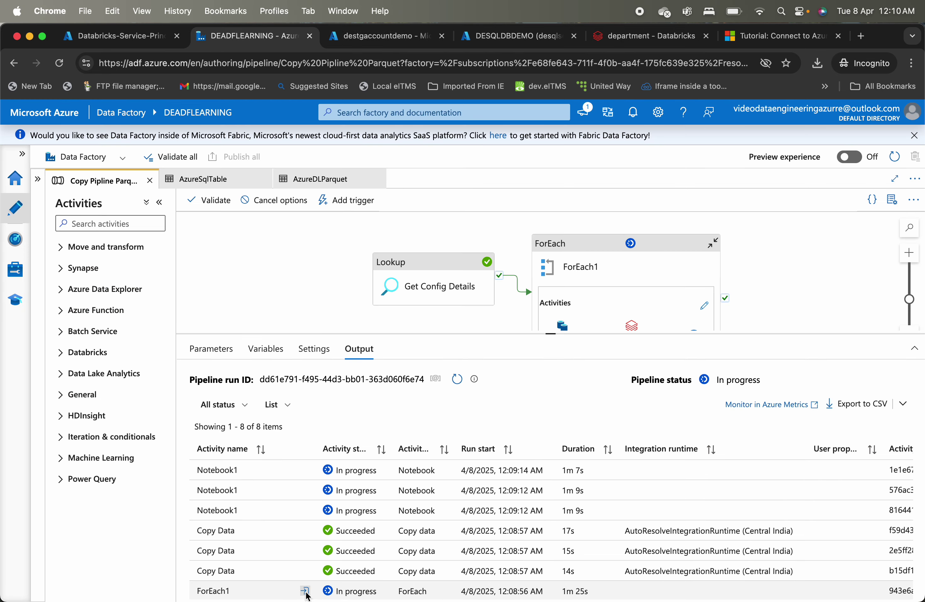
click(306, 271)
scroll(307, 271, down, 2)
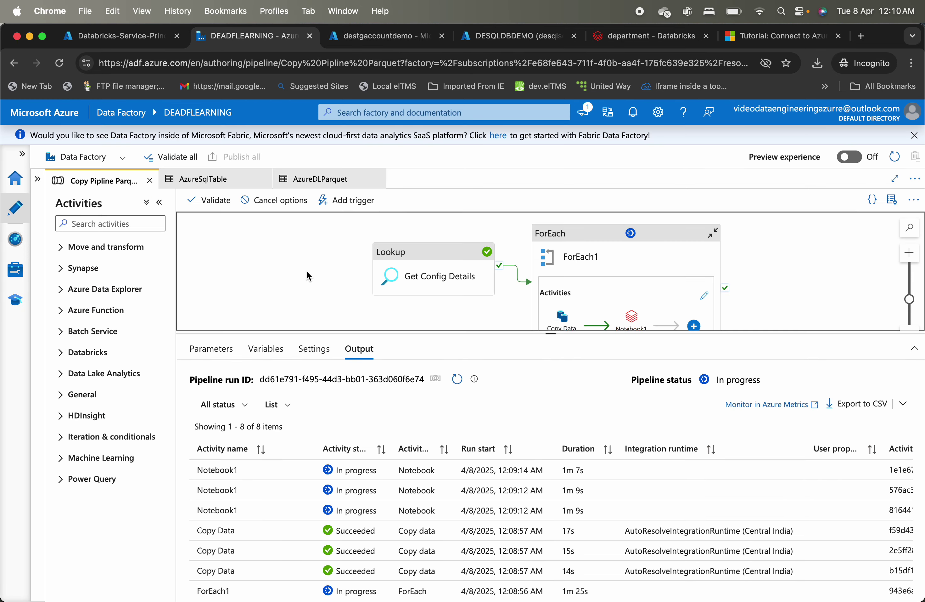
click(510, 395)
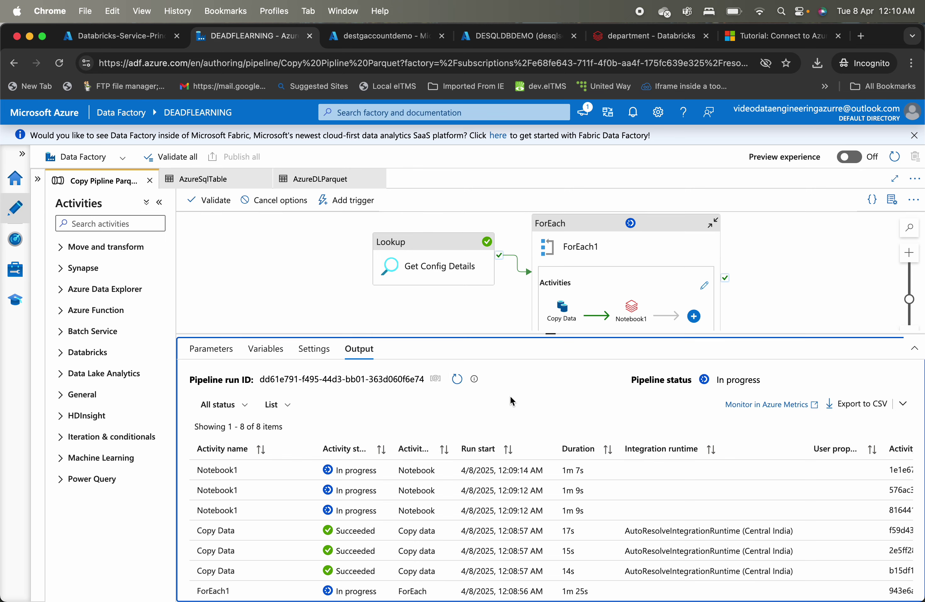
click(601, 525)
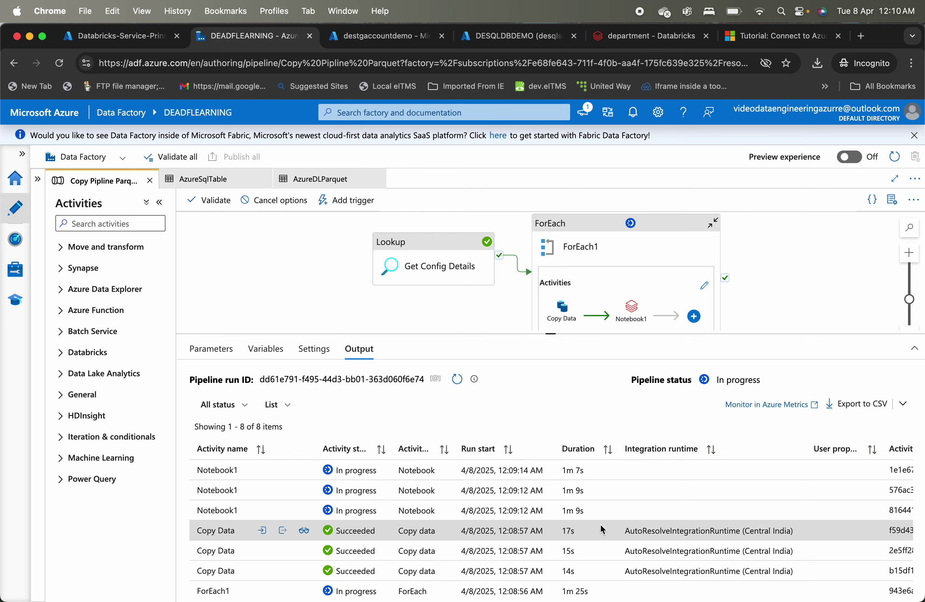
key(Down)
key(Down)
key(Down)
key(Down)
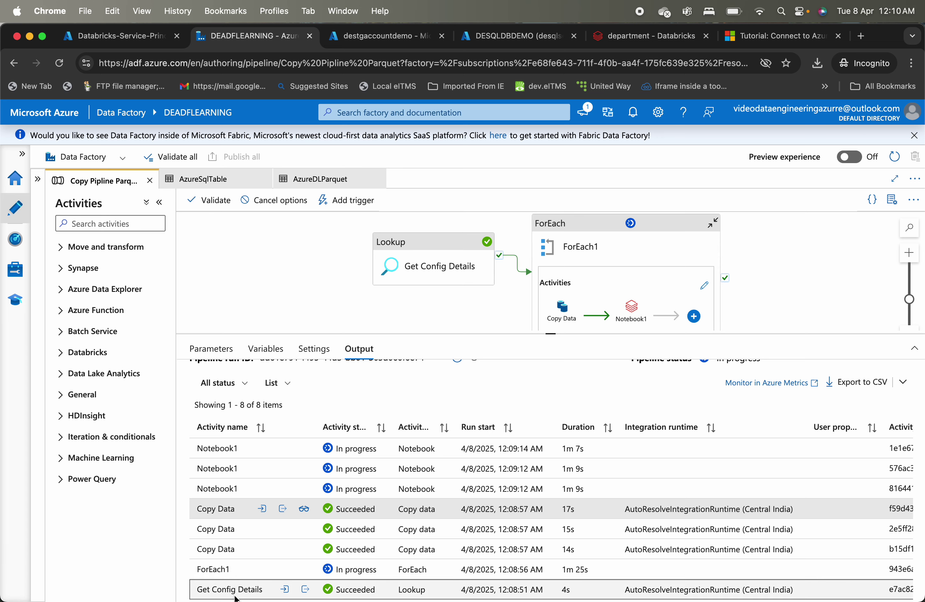
click(305, 589)
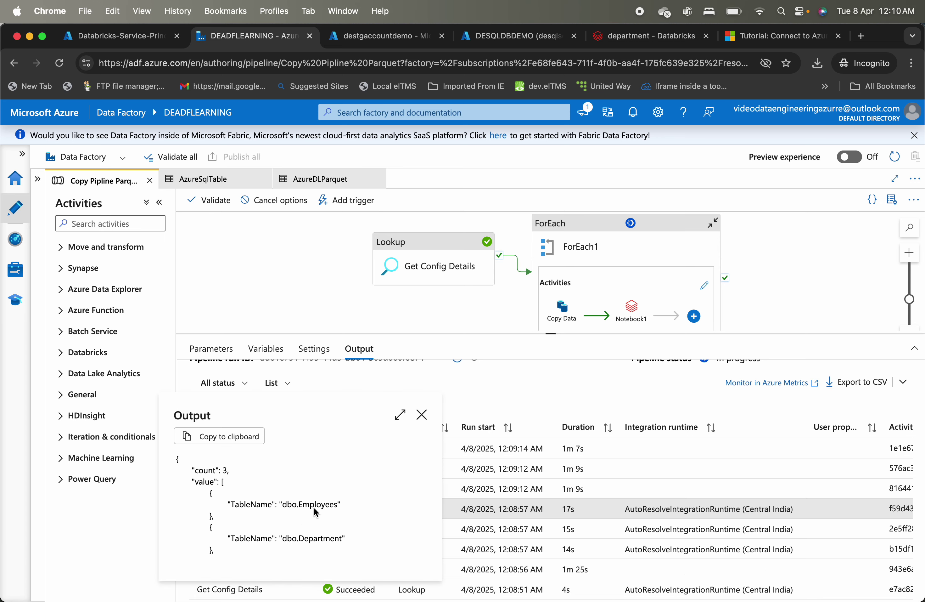
Step: Close the lookup output and review the run details of each of the three Copy Data activities
click(421, 416)
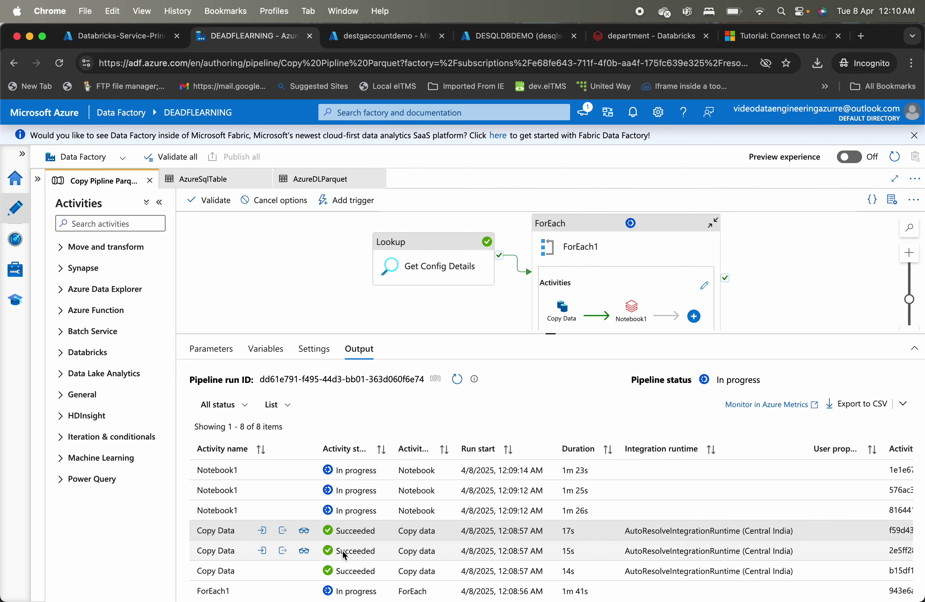
click(301, 570)
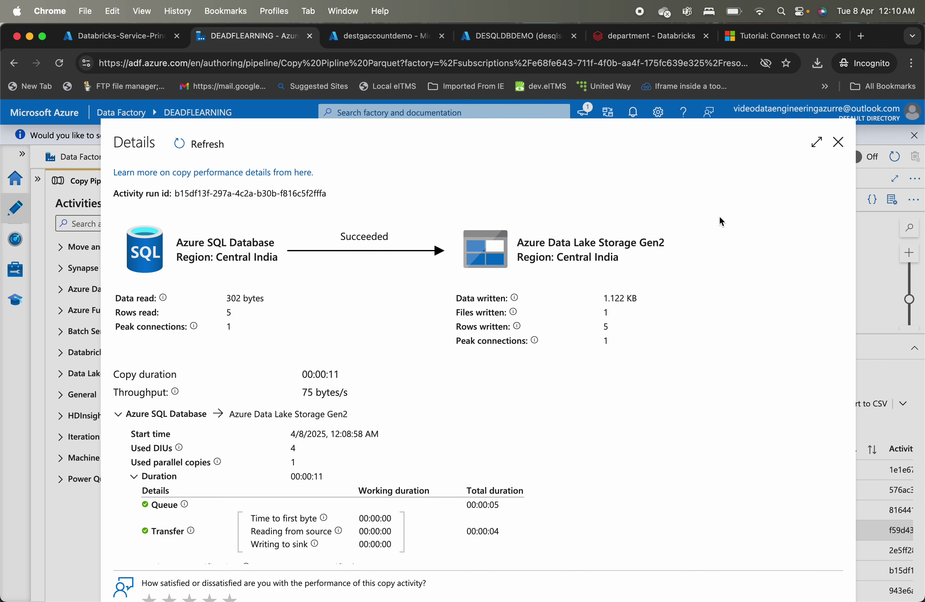
click(839, 143)
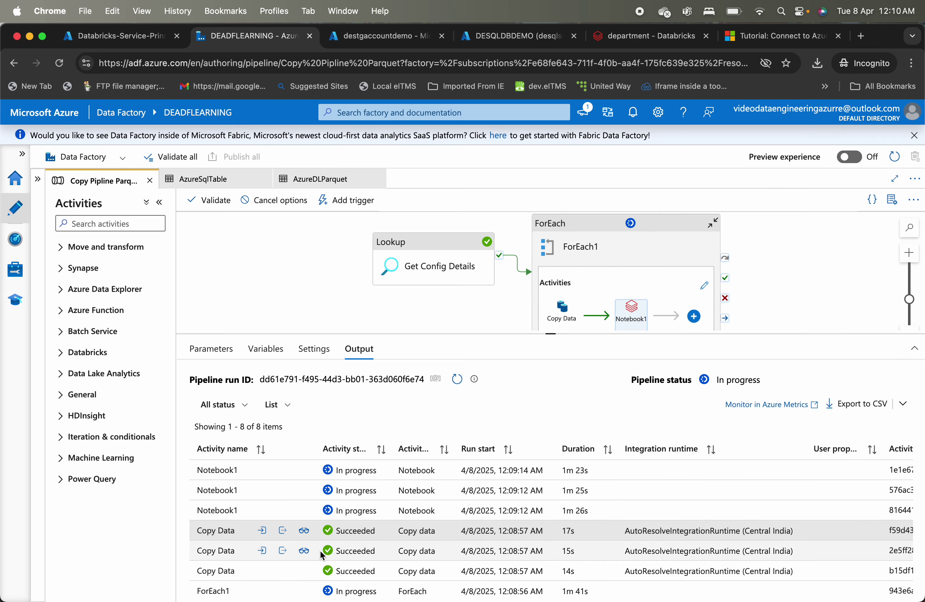
click(304, 550)
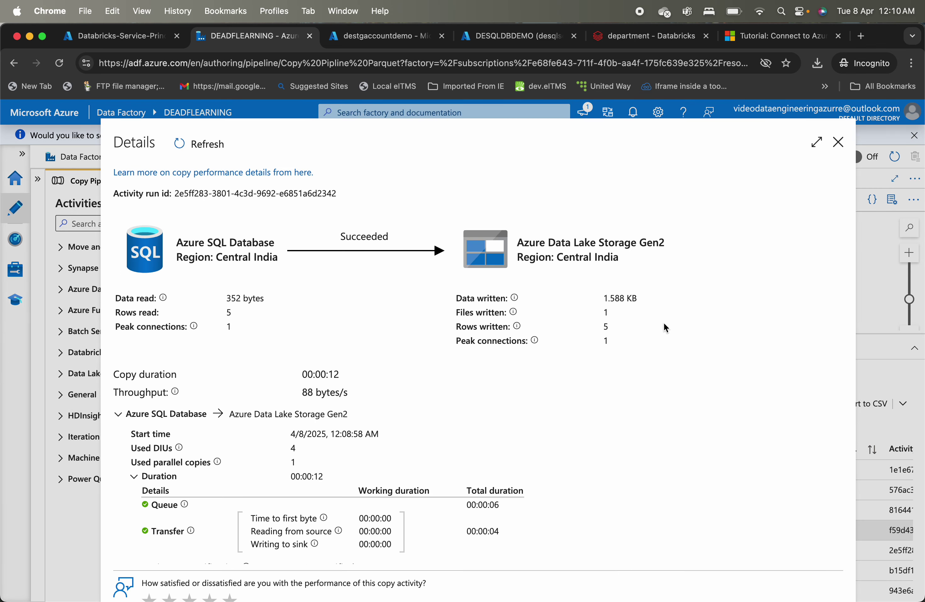
click(839, 141)
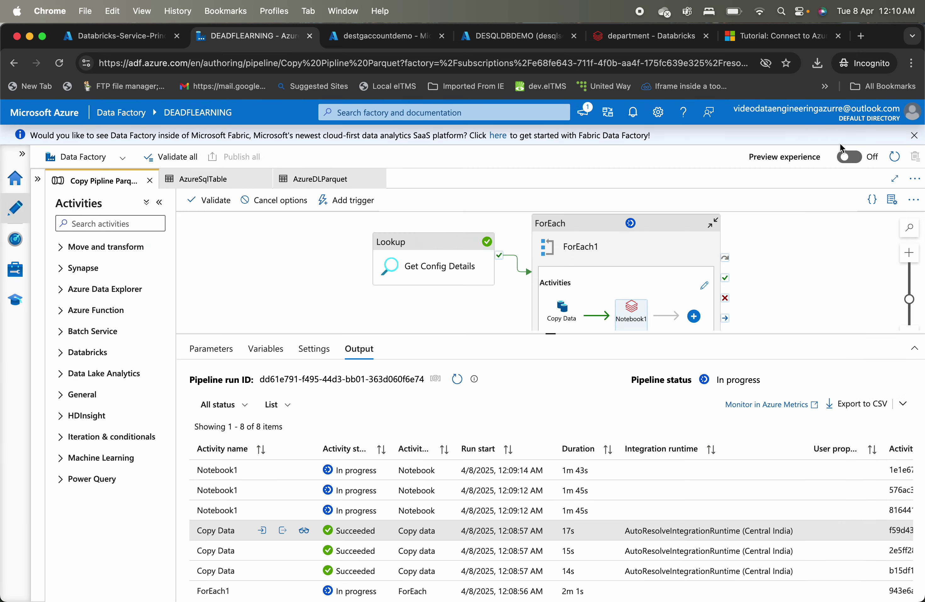
click(304, 531)
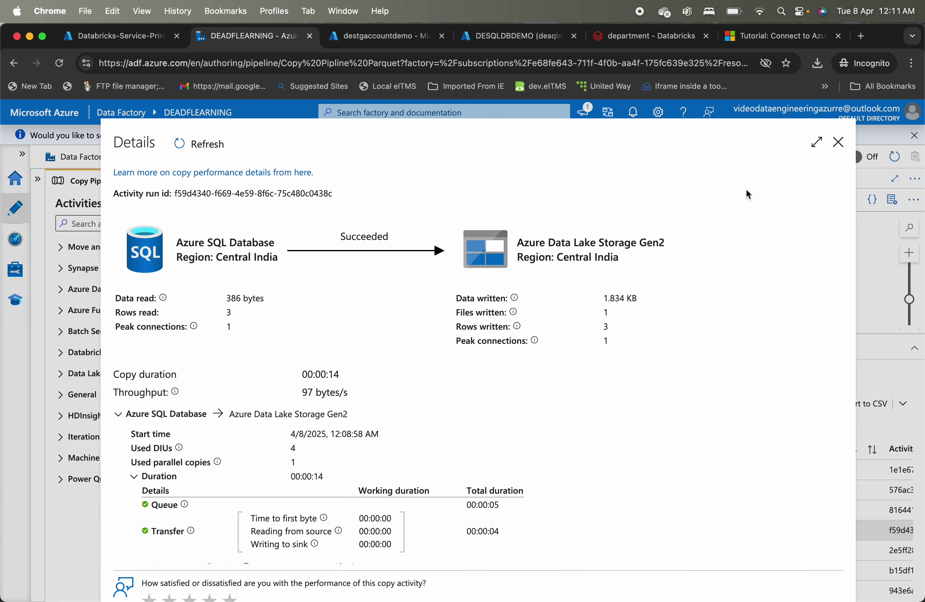
click(839, 146)
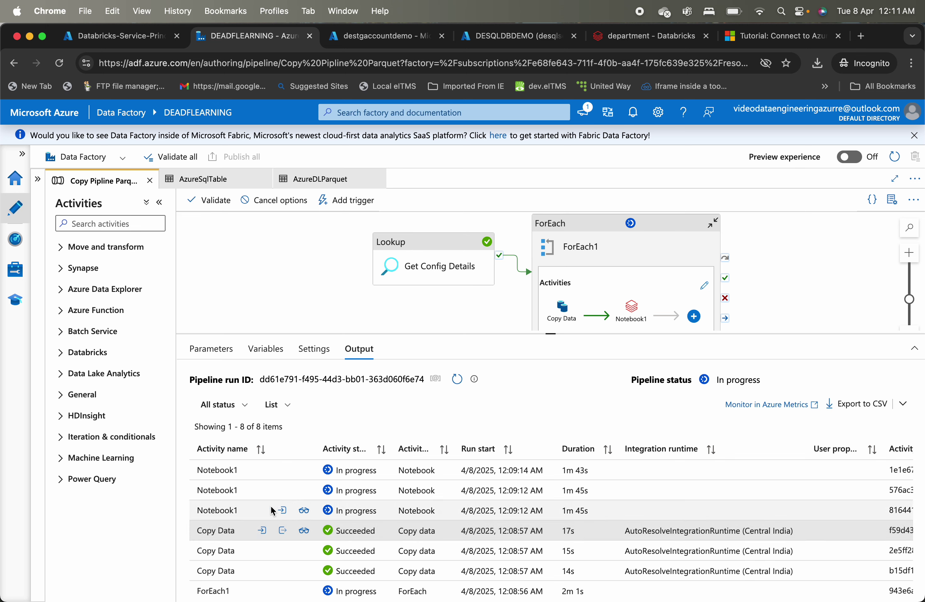
Step: Check the run details of the Notebook1 activity listed just above the Copy Data runs, and view the cluster on the Databricks Compute page
click(304, 511)
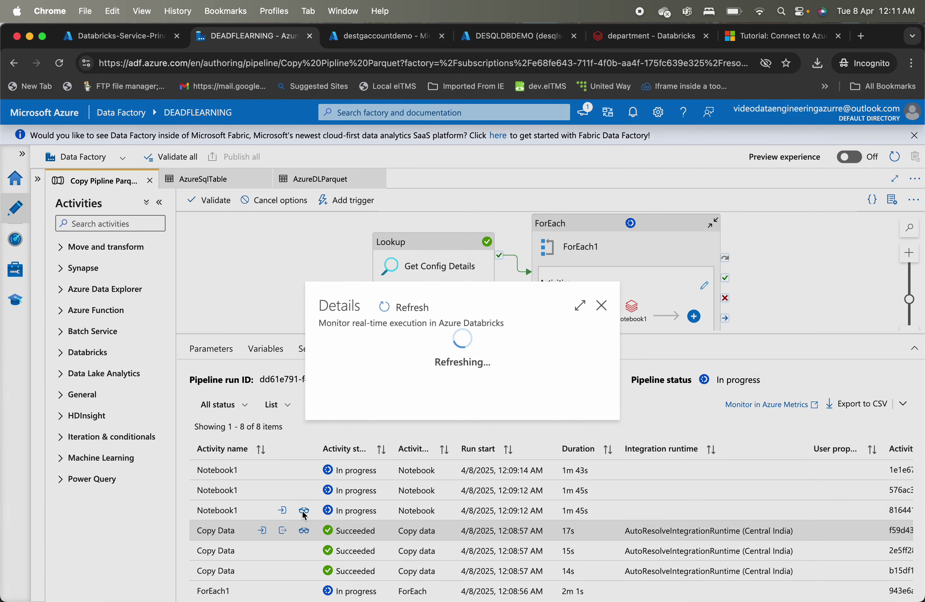
click(602, 307)
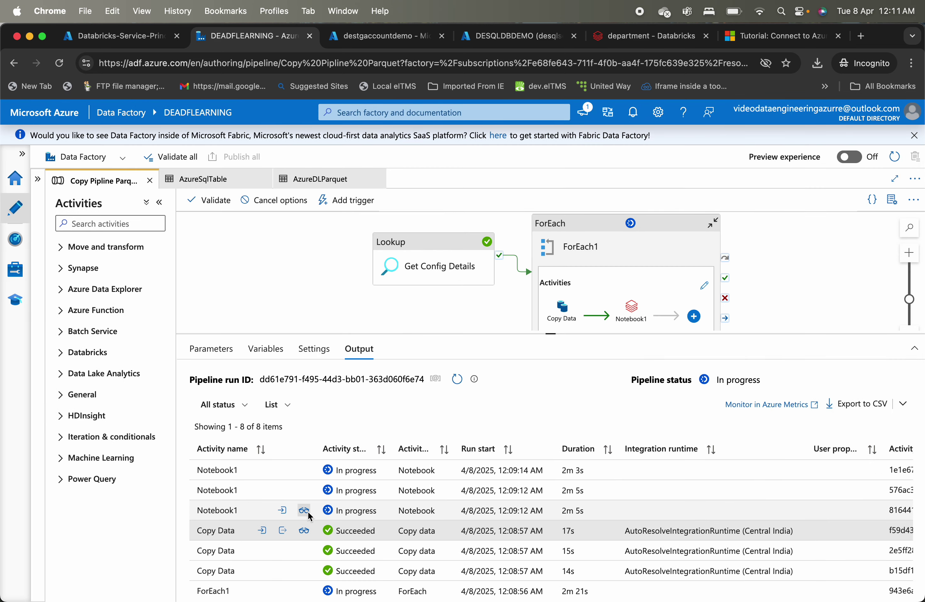
click(304, 510)
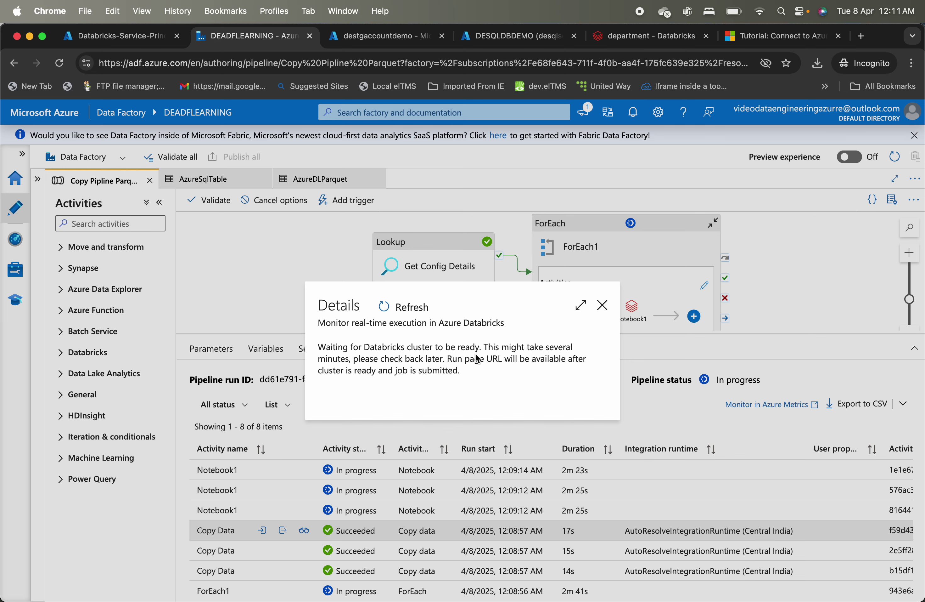
click(604, 307)
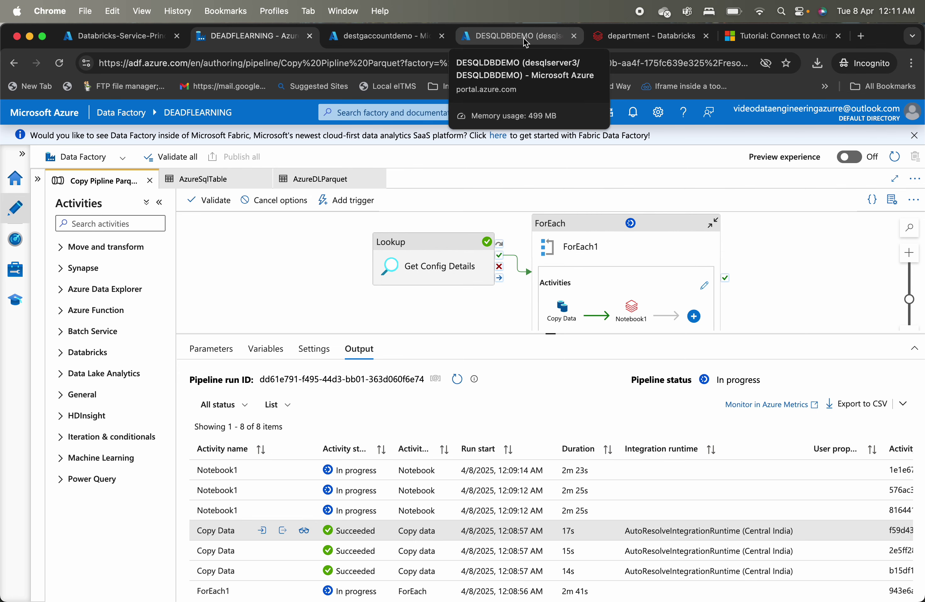
click(611, 36)
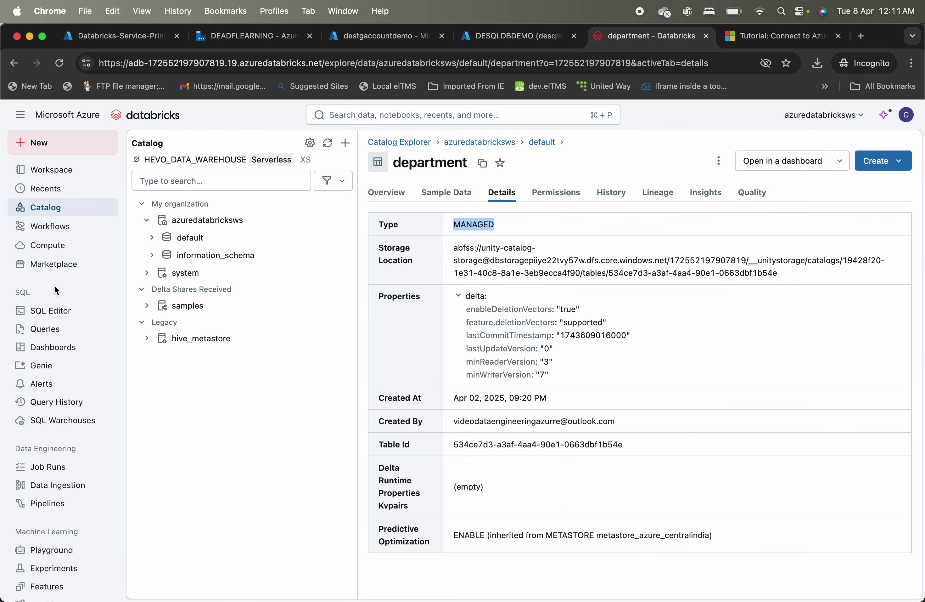
click(57, 249)
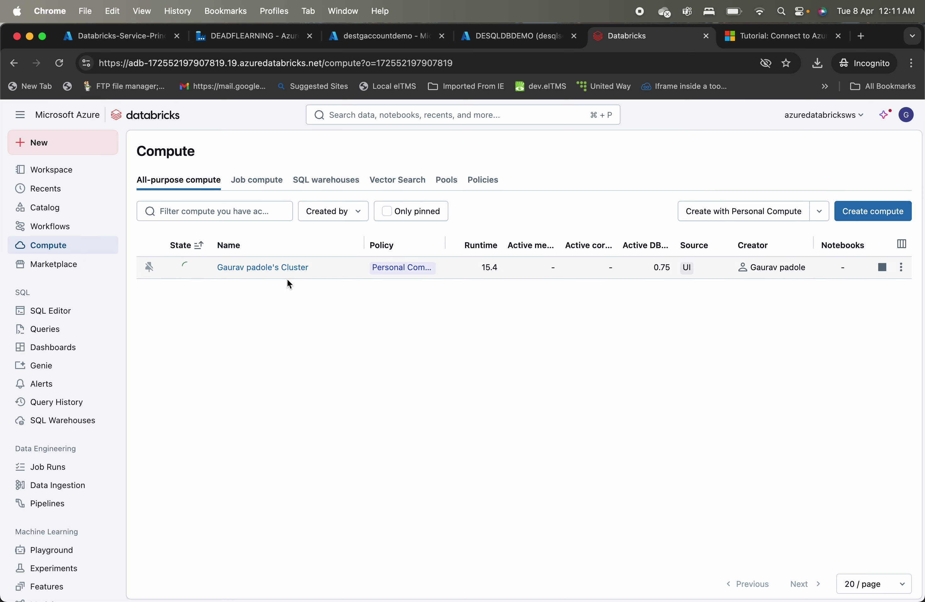
click(510, 46)
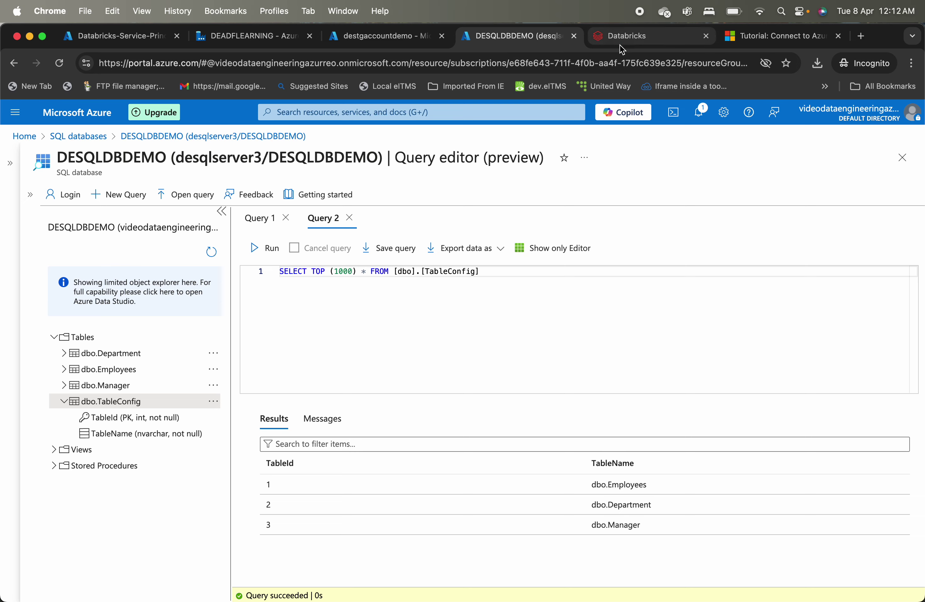
click(337, 47)
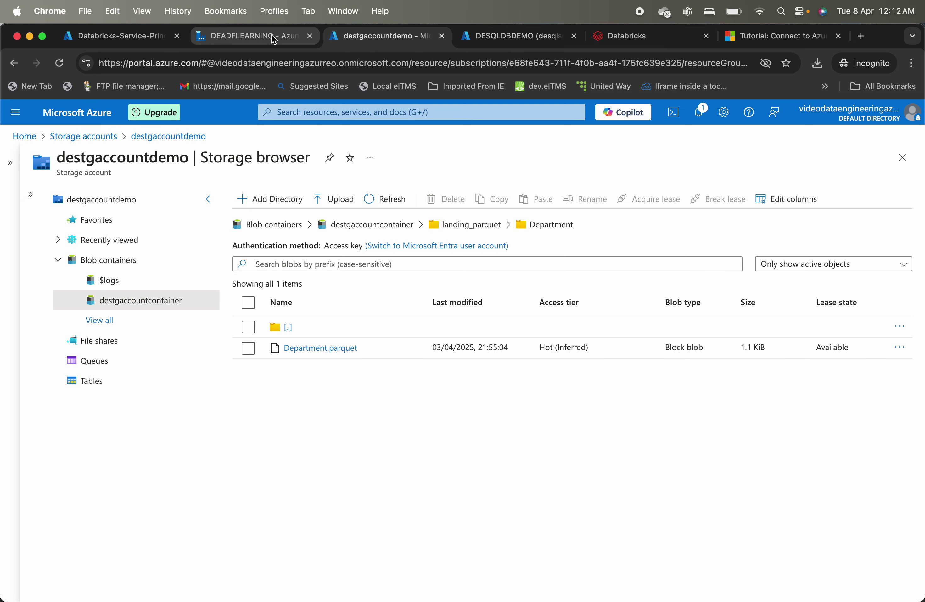
click(273, 39)
click(368, 45)
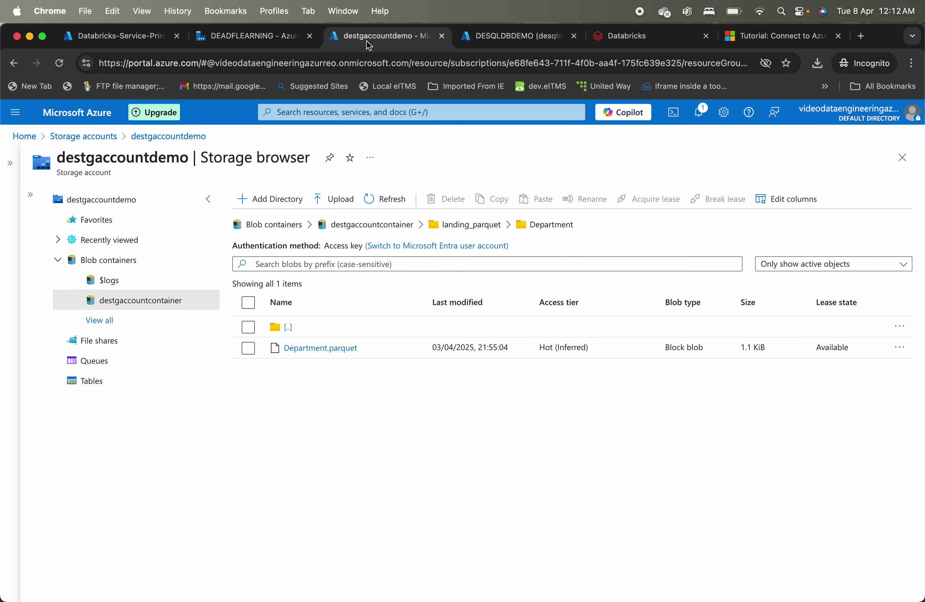
click(471, 39)
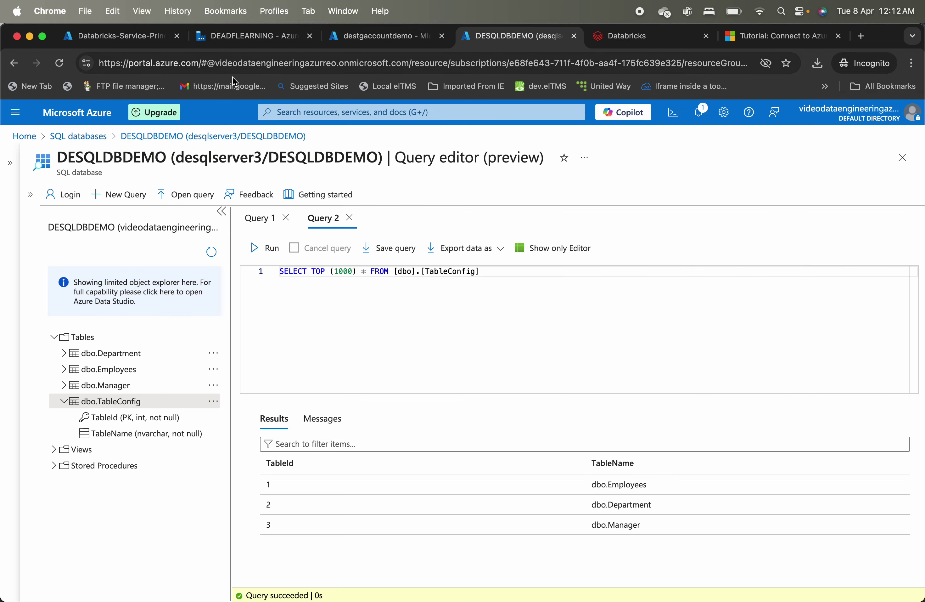
click(242, 39)
key(ctrl+shift+Tab)
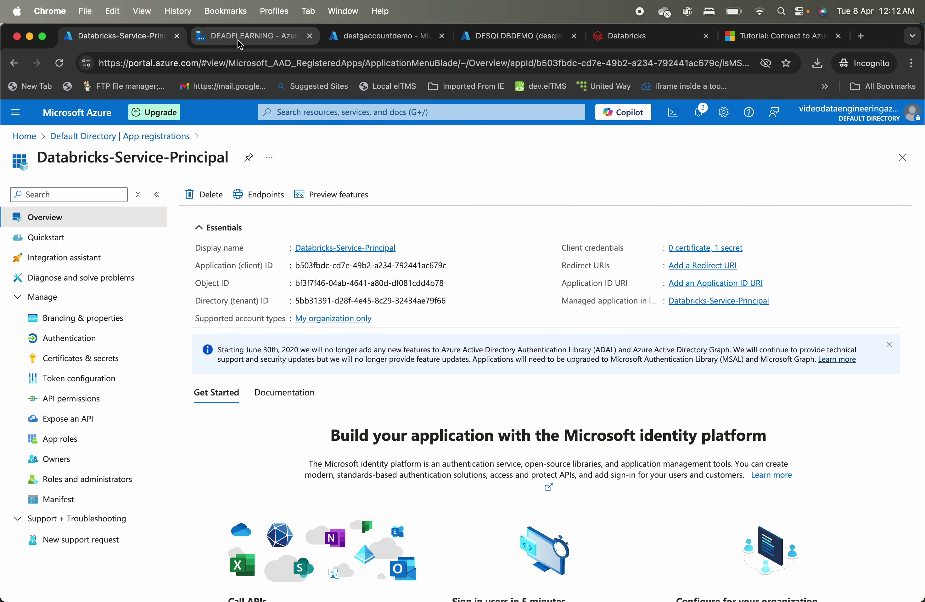
Step: Return to the Data Factory debug run and recheck the run details of the same Notebook1 activity
click(240, 42)
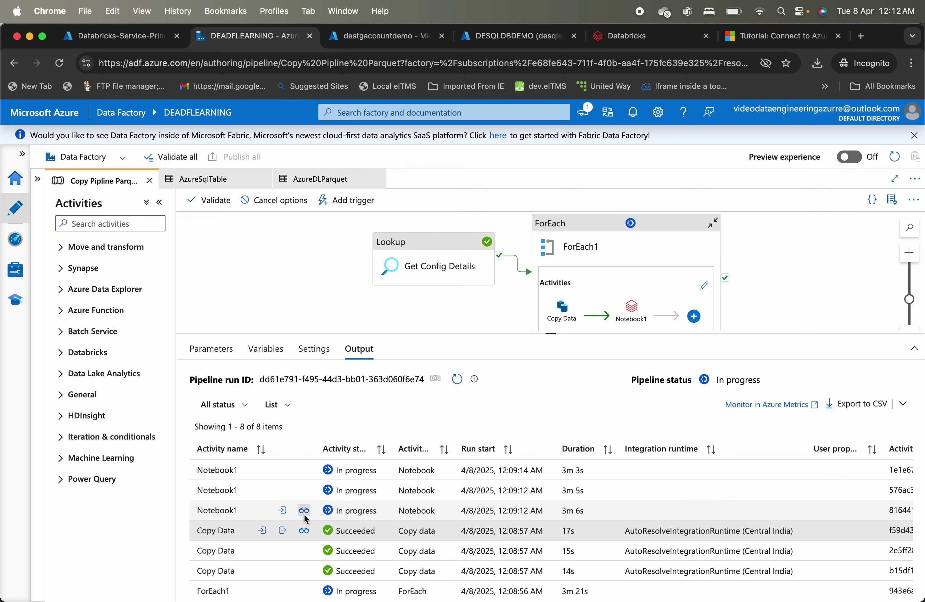
click(304, 510)
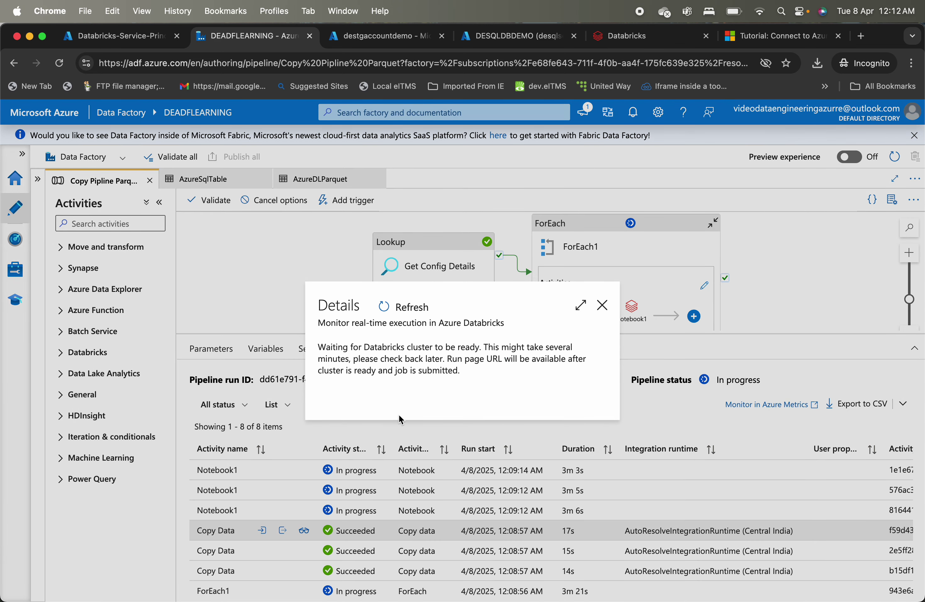
click(602, 306)
Step: Switch to the Databricks SQL editor, expand the default schema of azuredatabricksws and open its department table in Catalog Explorer
click(626, 39)
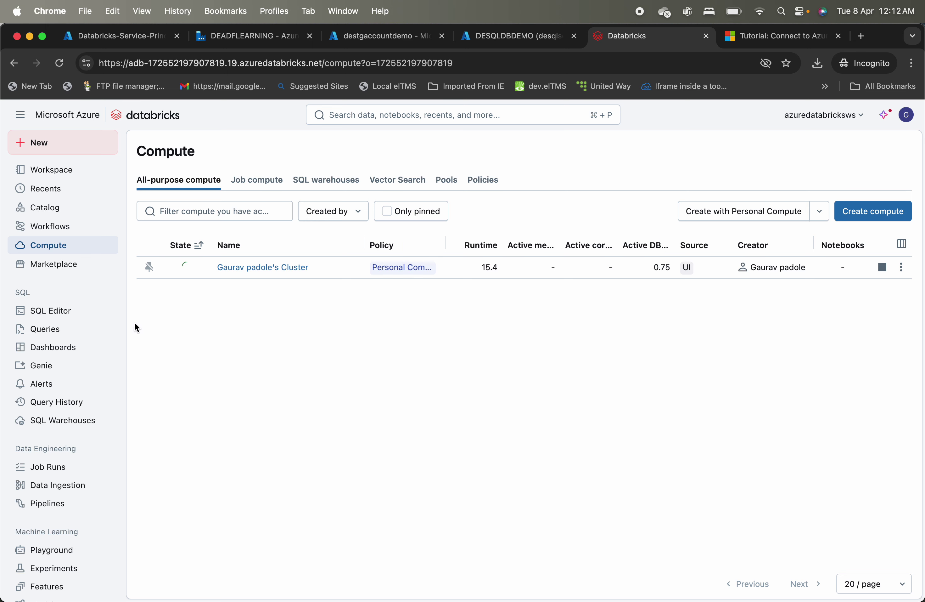
click(74, 317)
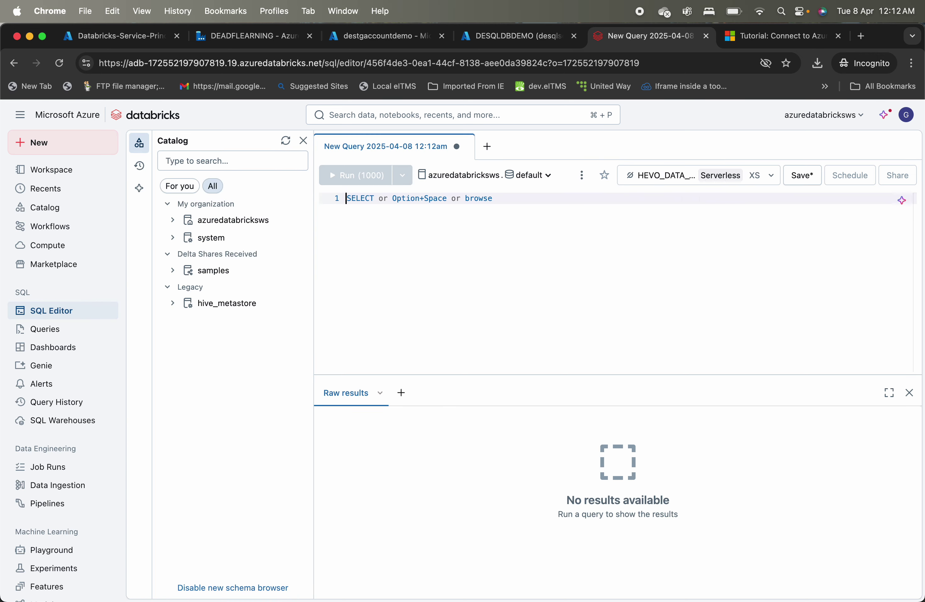
click(173, 223)
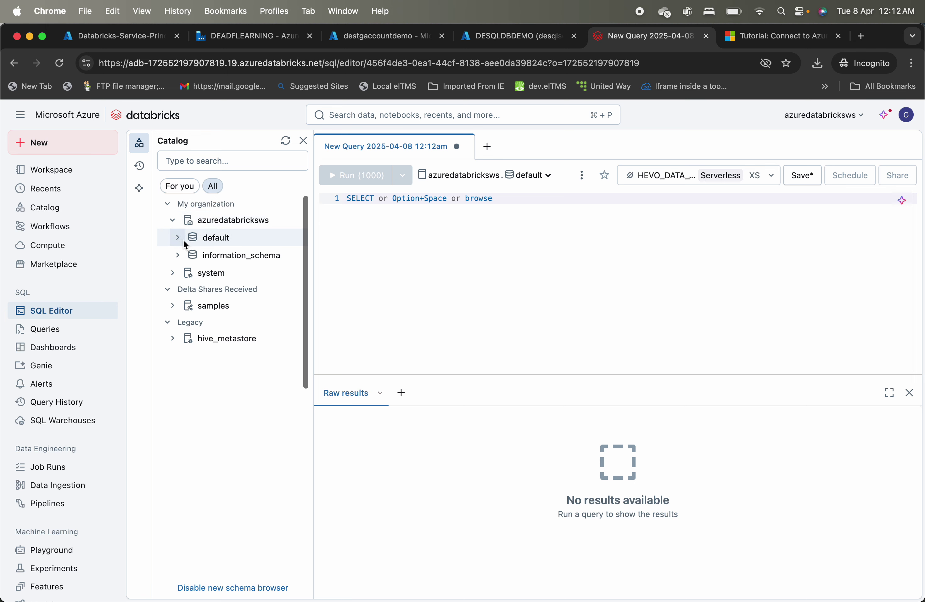
click(178, 238)
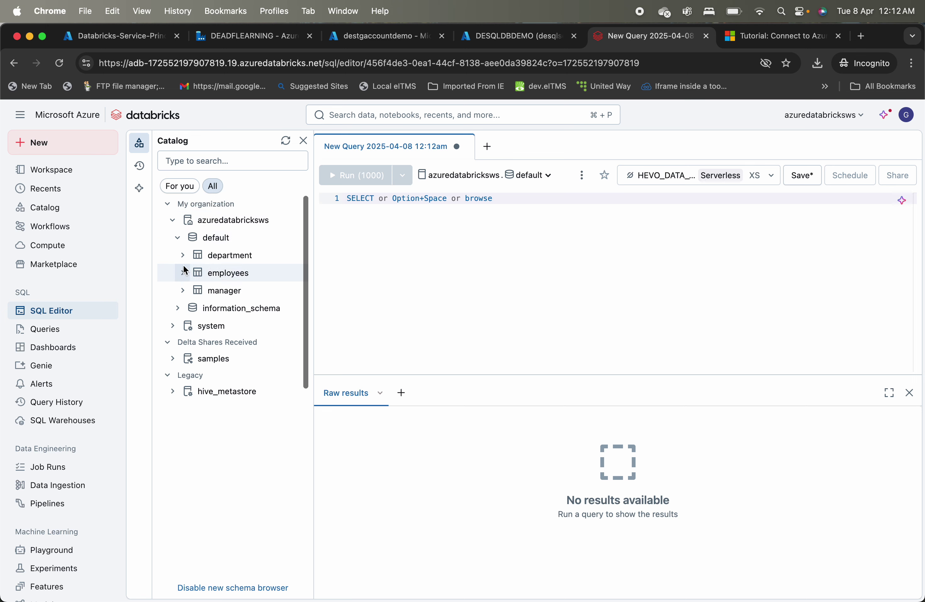
click(210, 262)
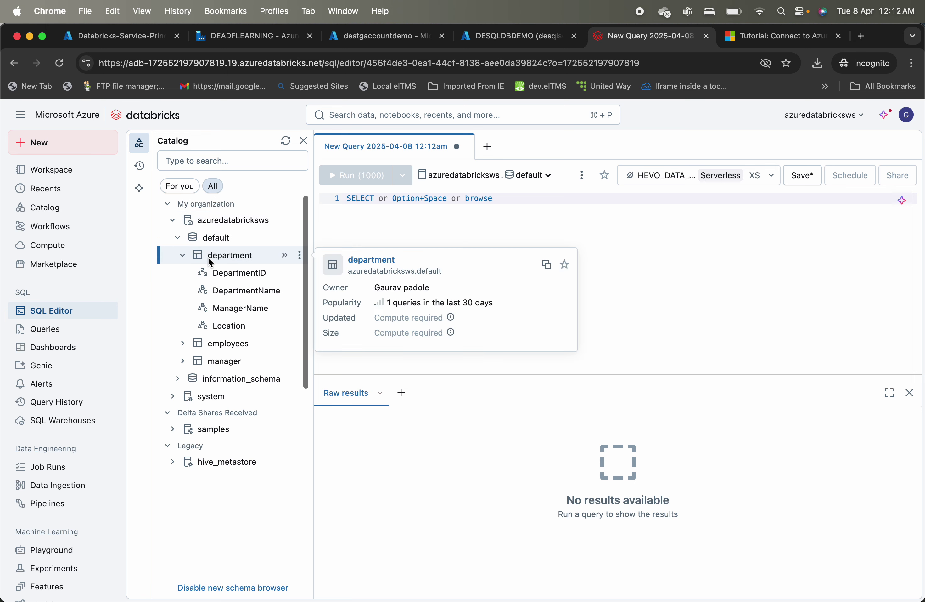
click(211, 260)
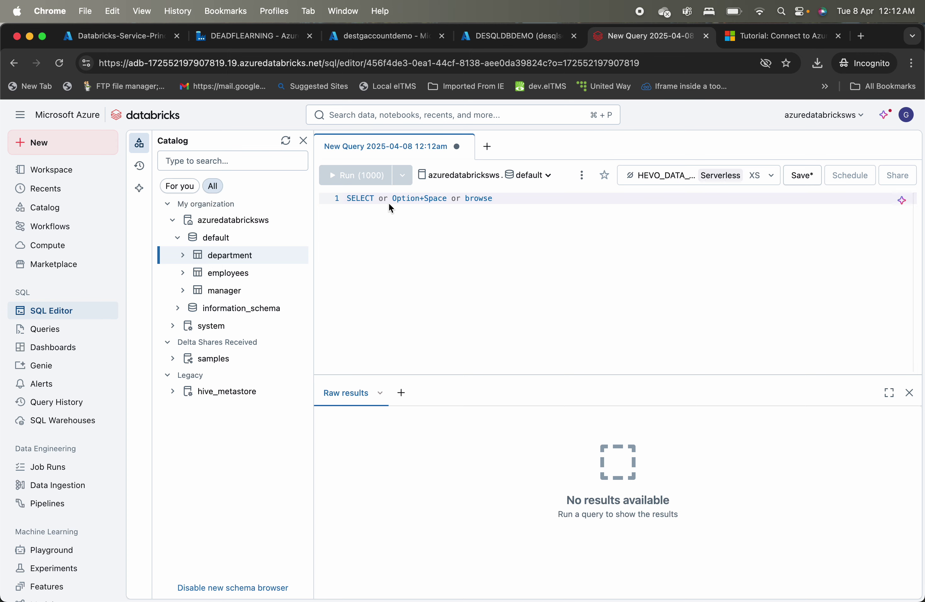
click(300, 255)
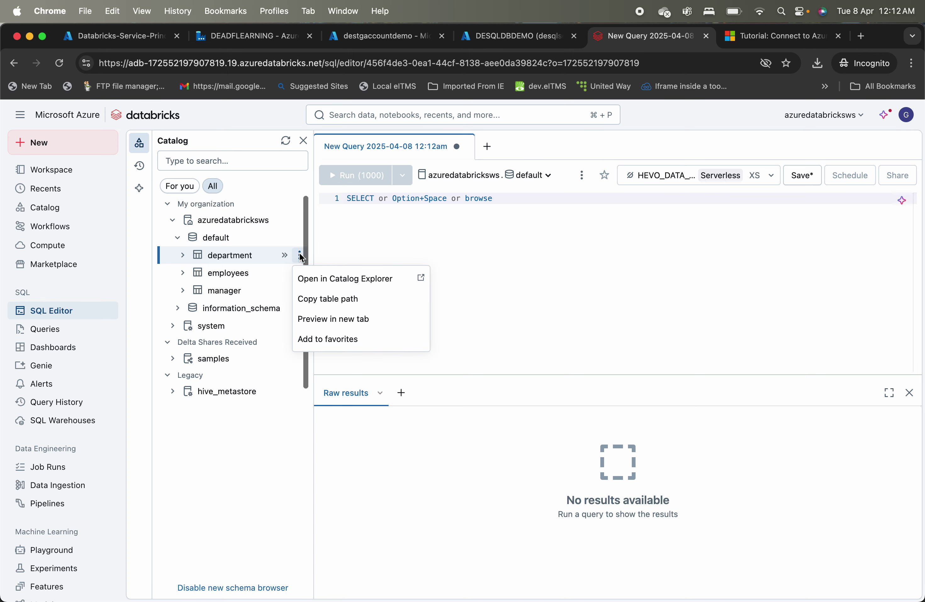
click(320, 278)
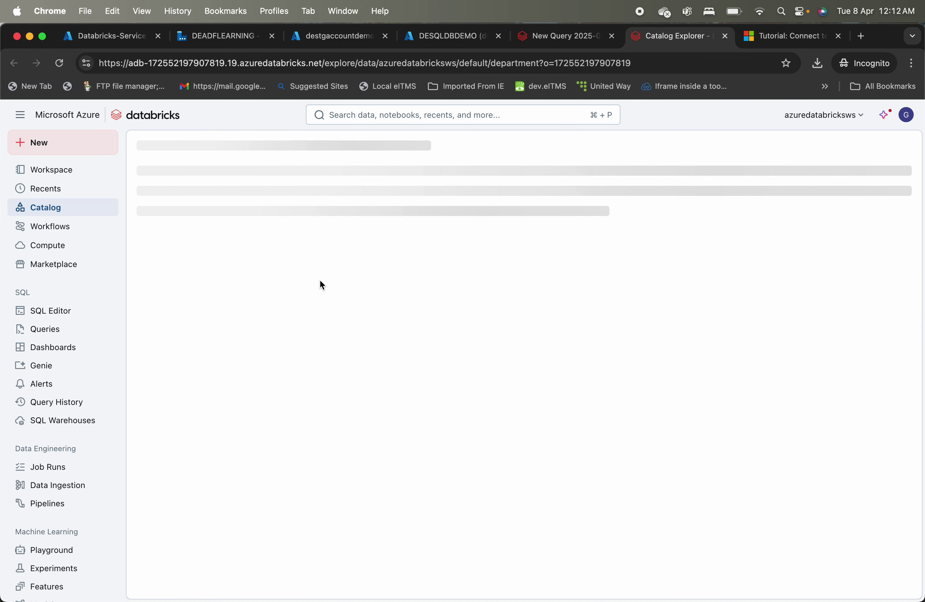
Step: Show the department table's sample data by starting the HEVO_DATA_WAREHOUSE serverless compute
click(577, 39)
click(656, 37)
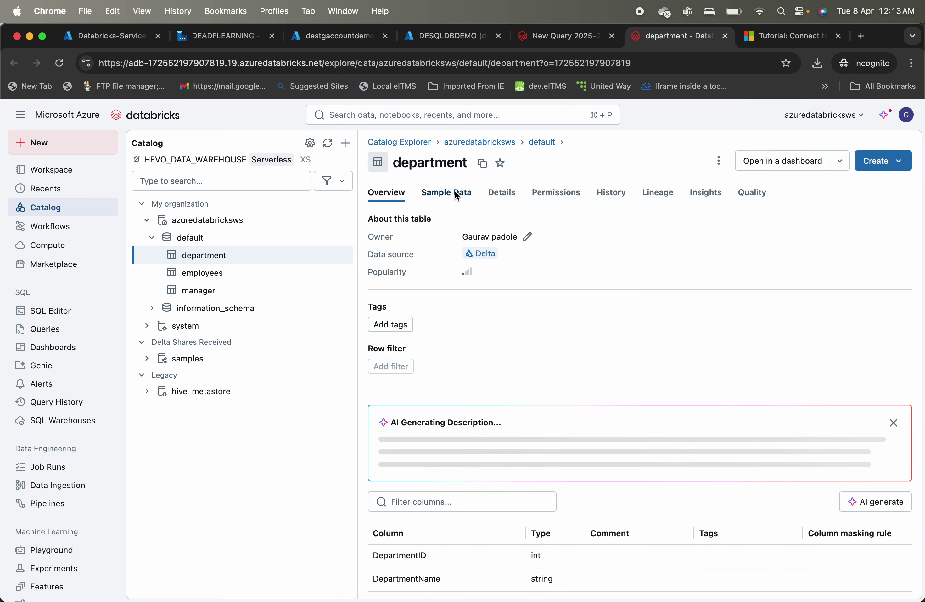
click(456, 193)
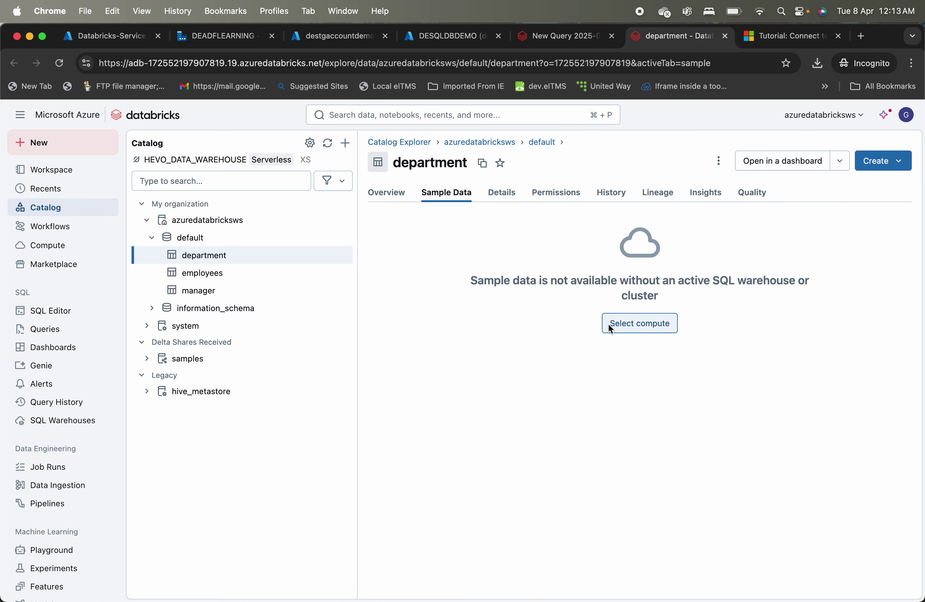
click(629, 325)
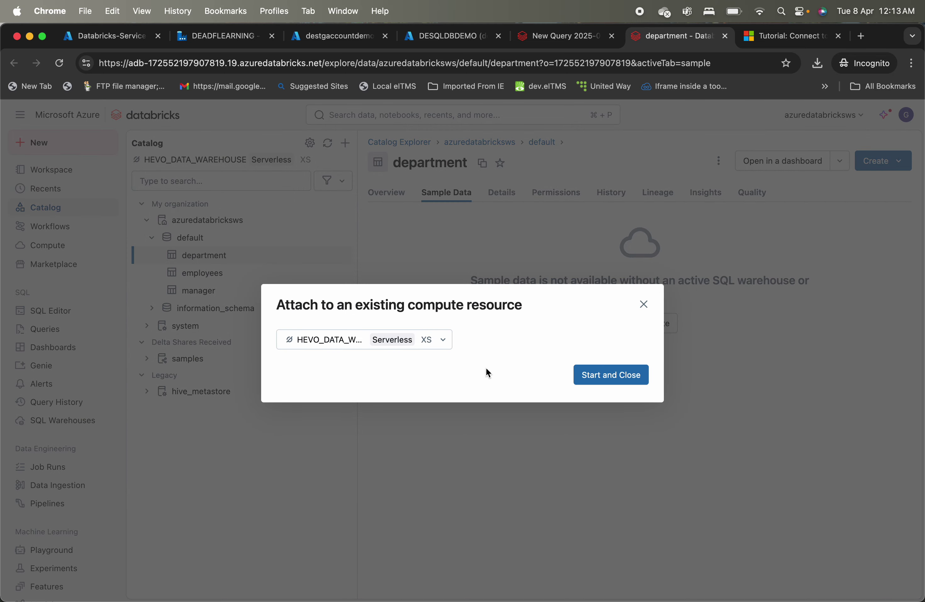
click(597, 382)
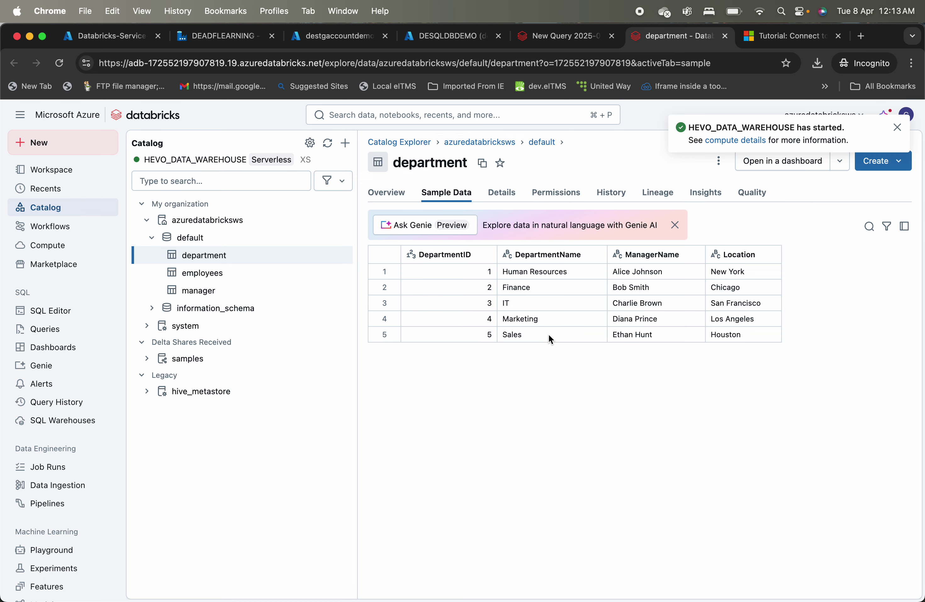
Step: View the sample data of the employees table and then of the manager table in the default schema
click(216, 282)
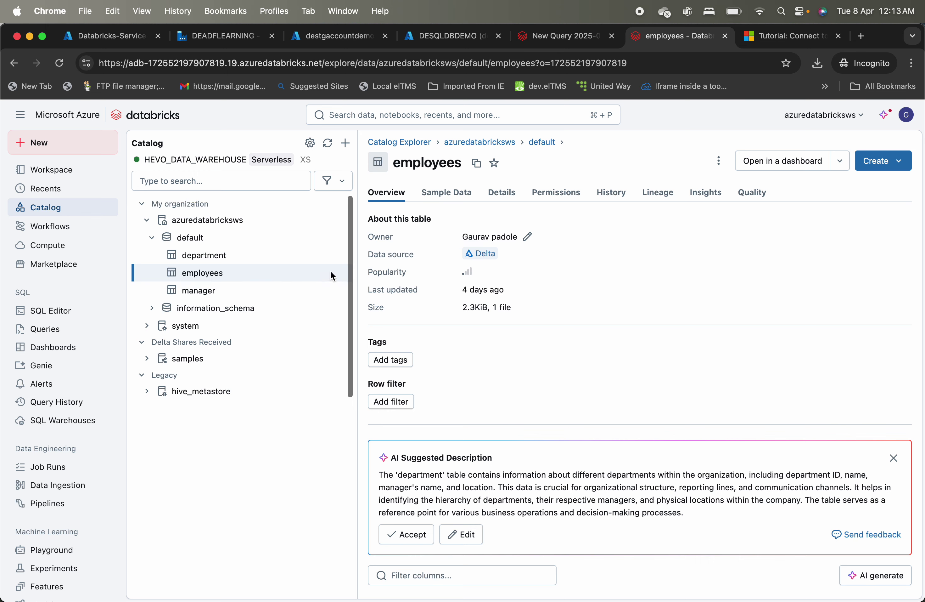
mouse_move(336, 277)
click(452, 198)
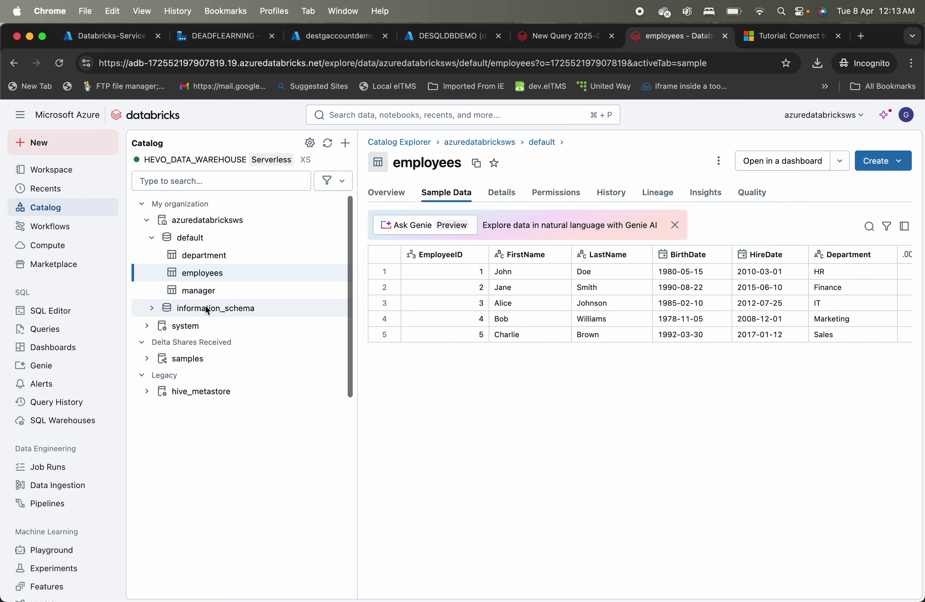
click(211, 293)
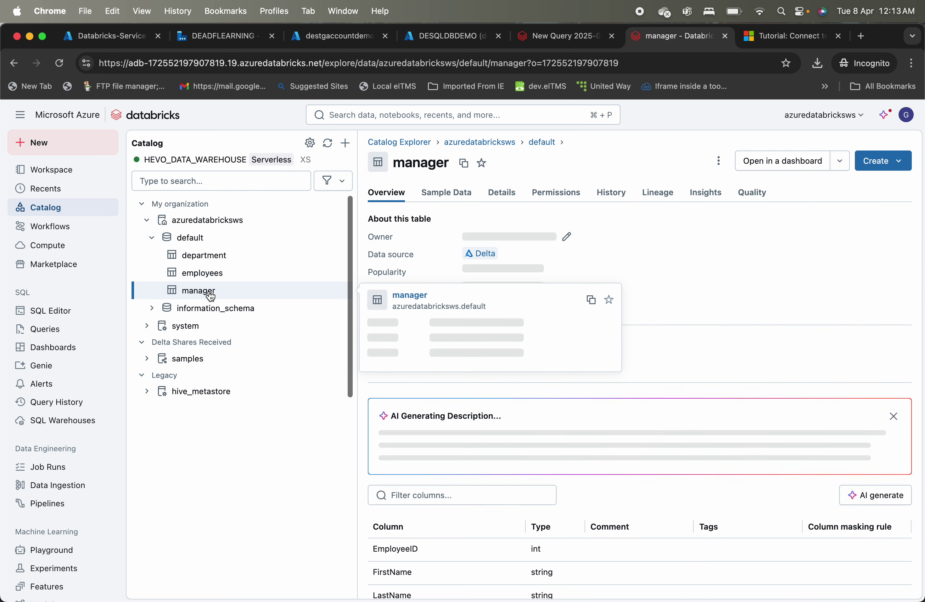
click(450, 194)
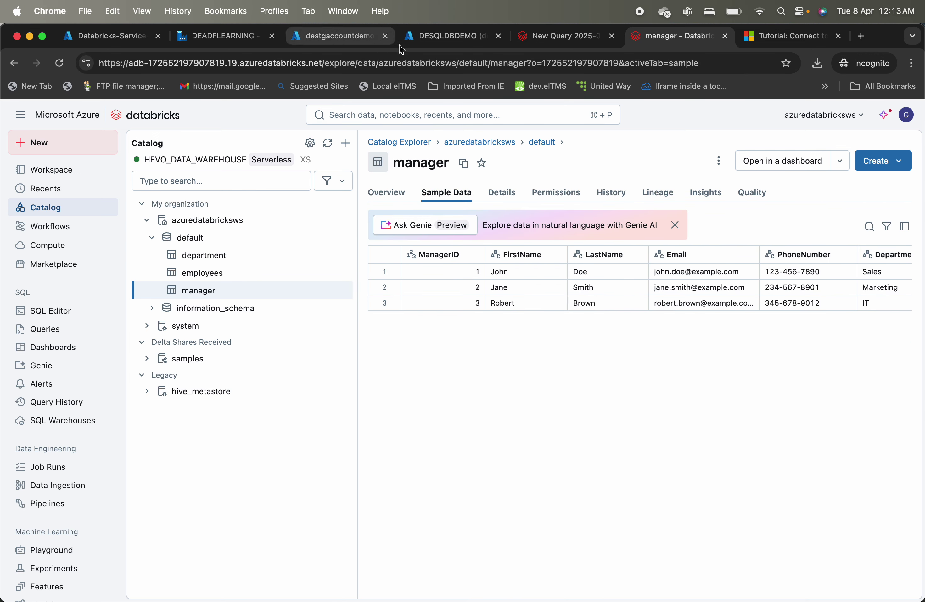
Step: Switch to the DESQLDBDEMO query editor in the Azure portal and select the top 1000 rows of dbo.Manager
click(442, 39)
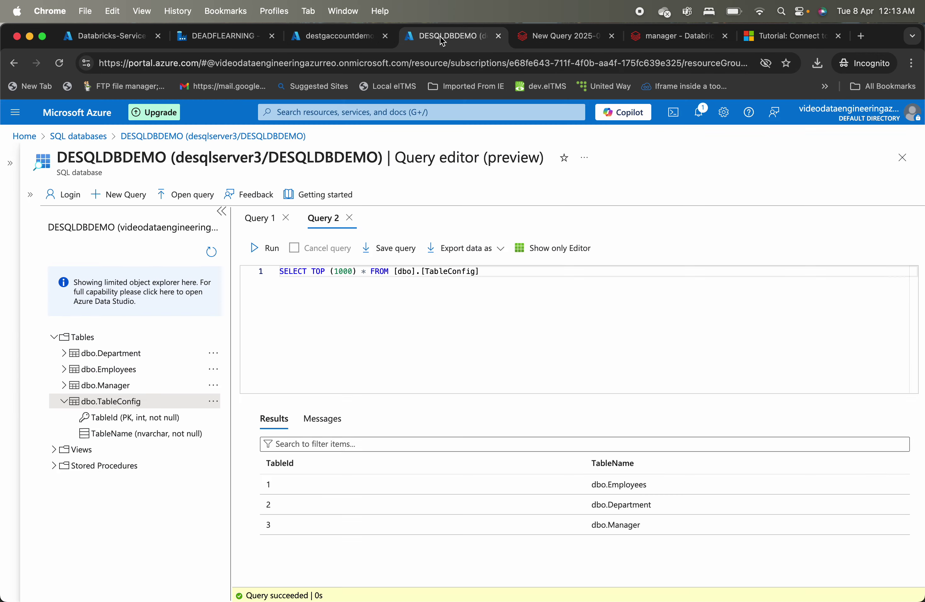
click(266, 255)
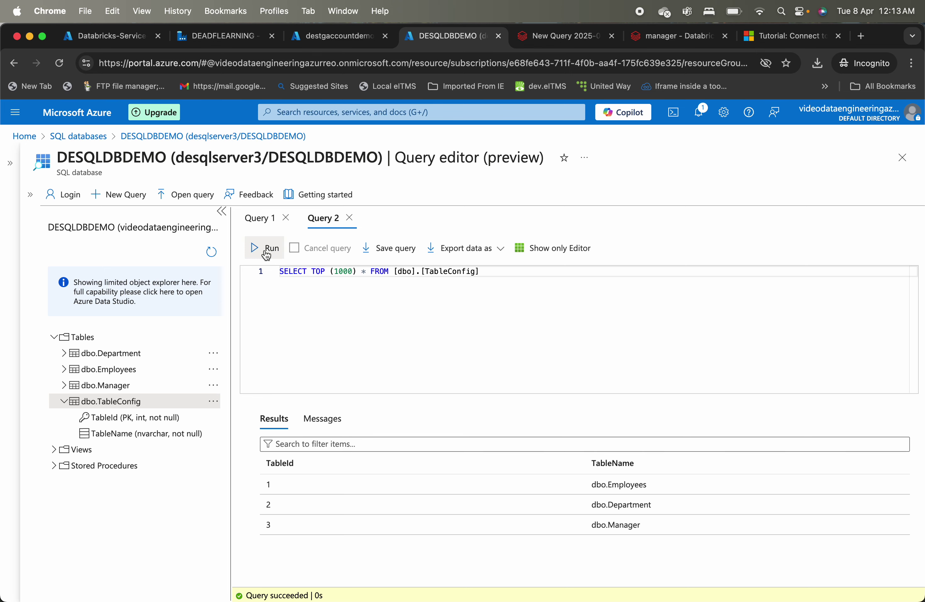
click(184, 385)
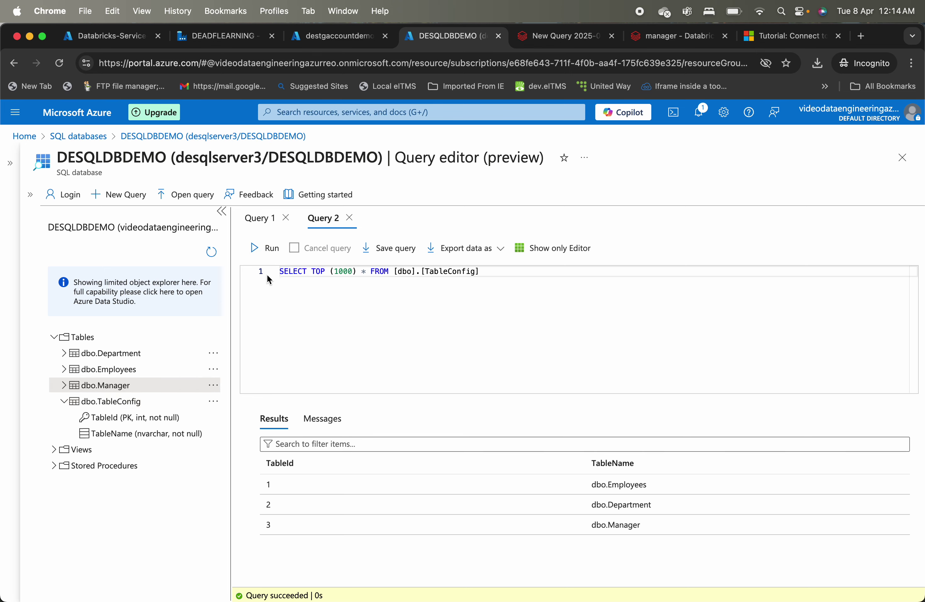
click(213, 386)
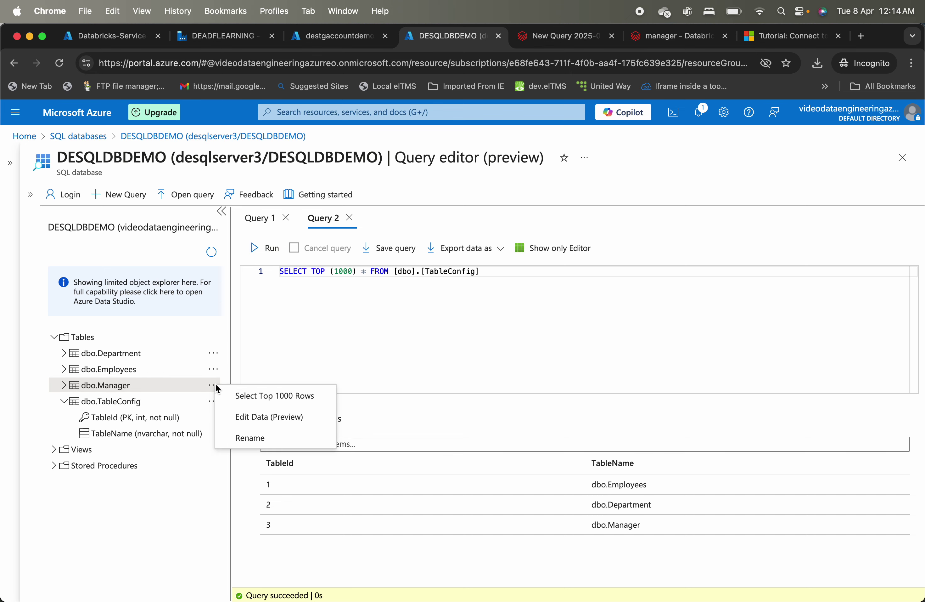
click(242, 396)
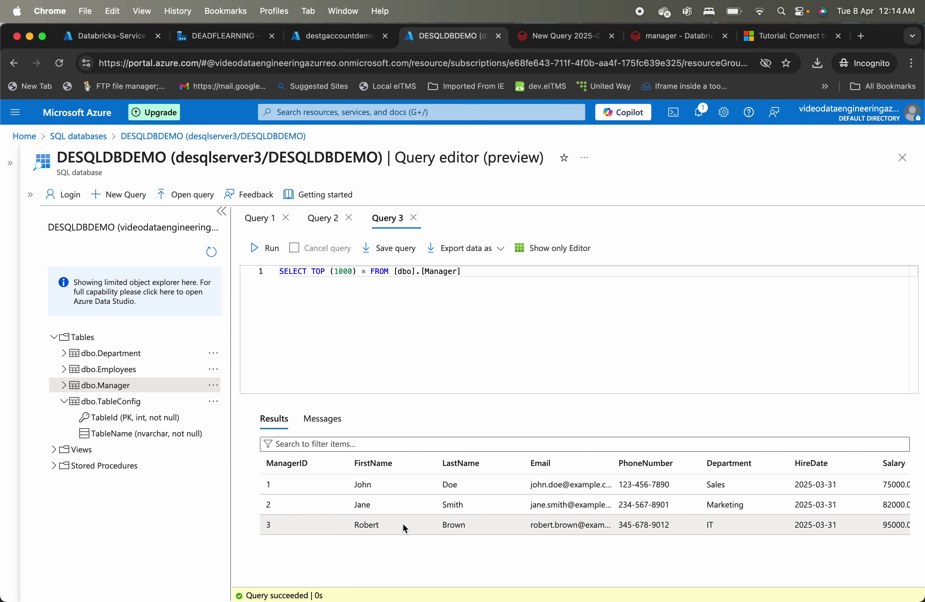
Step: Select the top 1000 rows of the dbo.Employees and dbo.Department source tables, each in its own query
click(213, 371)
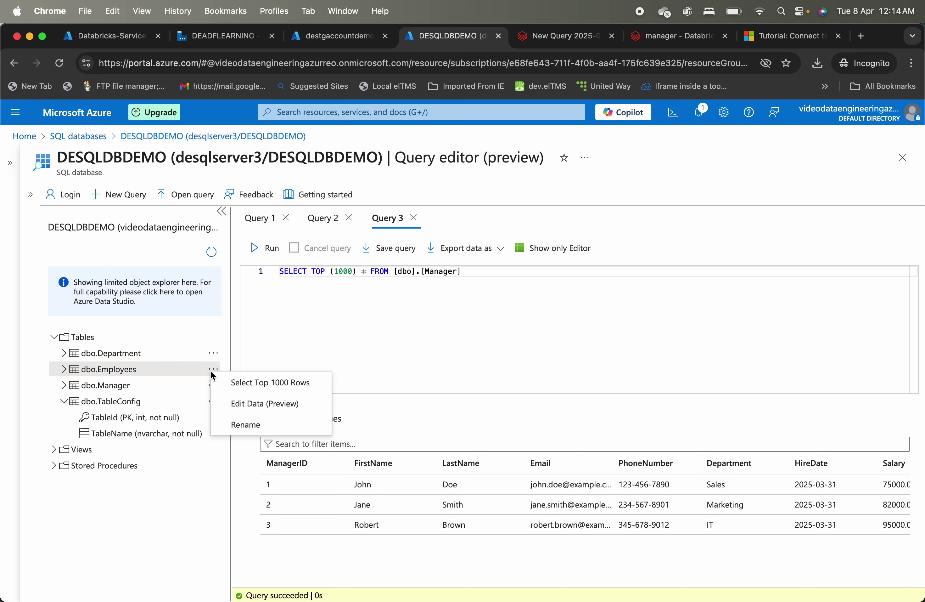
click(255, 383)
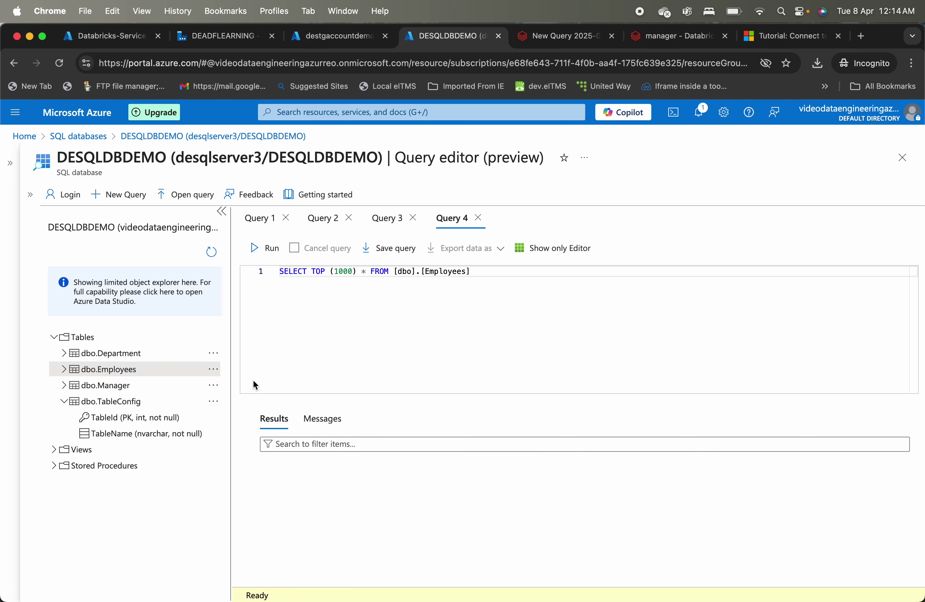
click(213, 354)
click(237, 367)
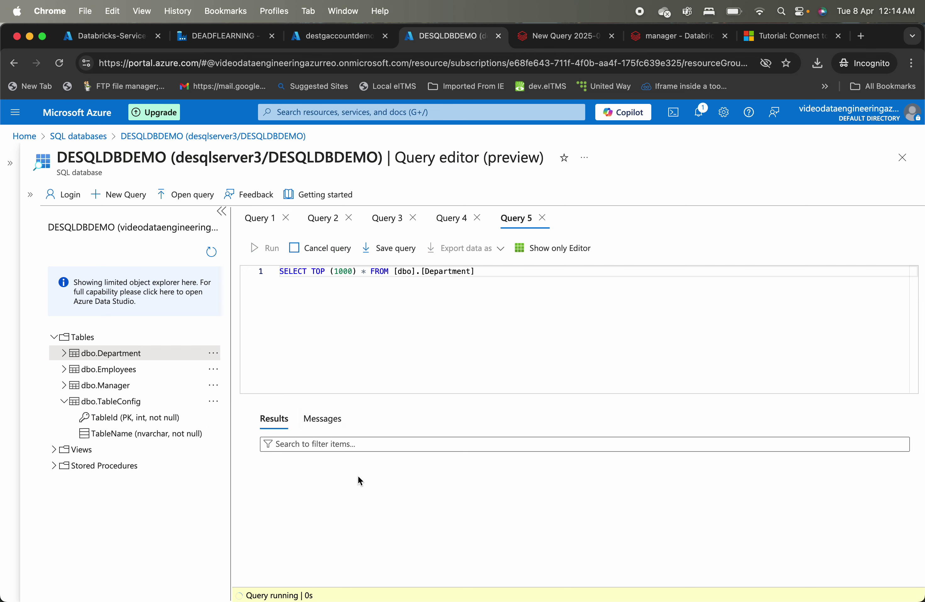
Step: Return to the Databricks Catalog Explorer and show the employees table's sample data for comparison with the source
click(562, 39)
click(647, 36)
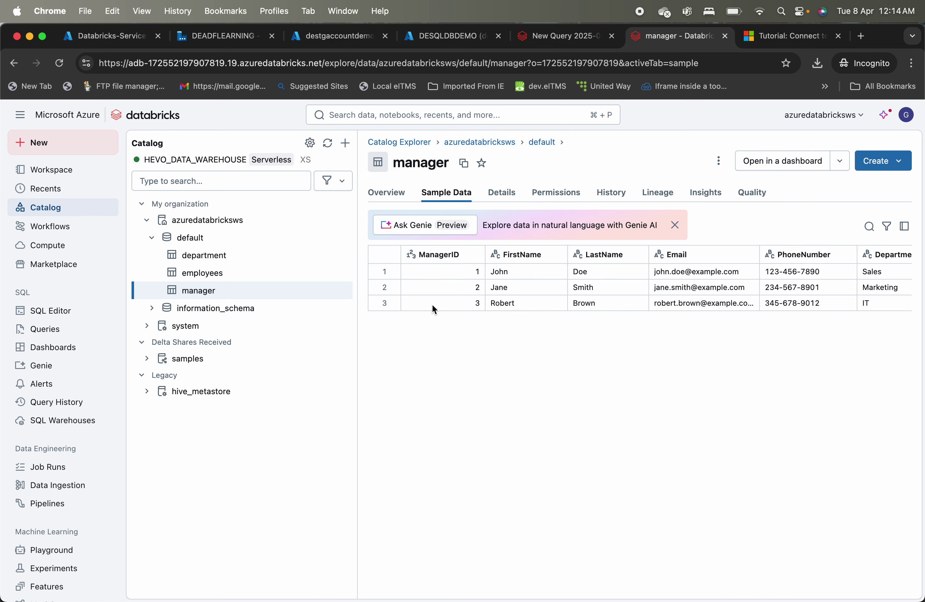
click(222, 272)
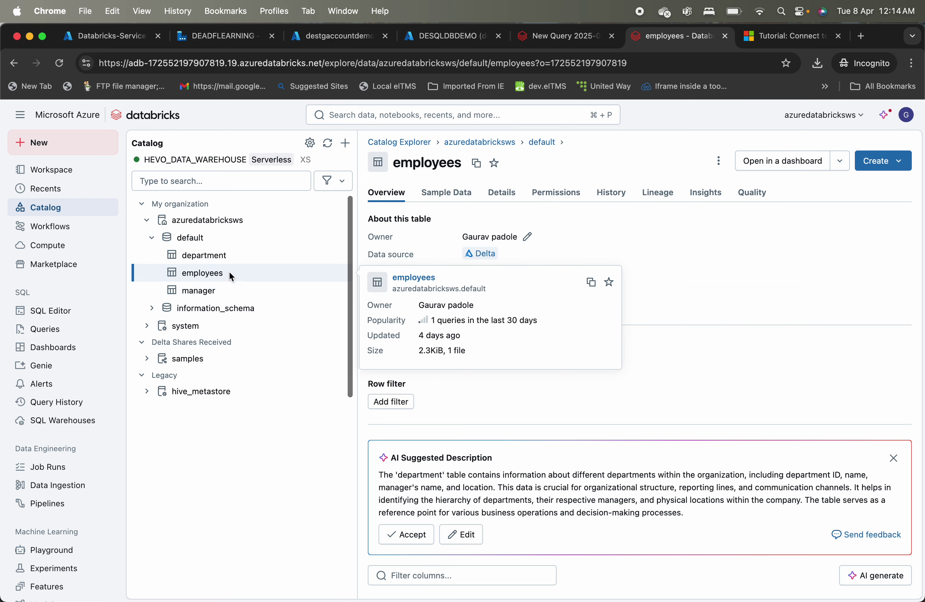
click(440, 198)
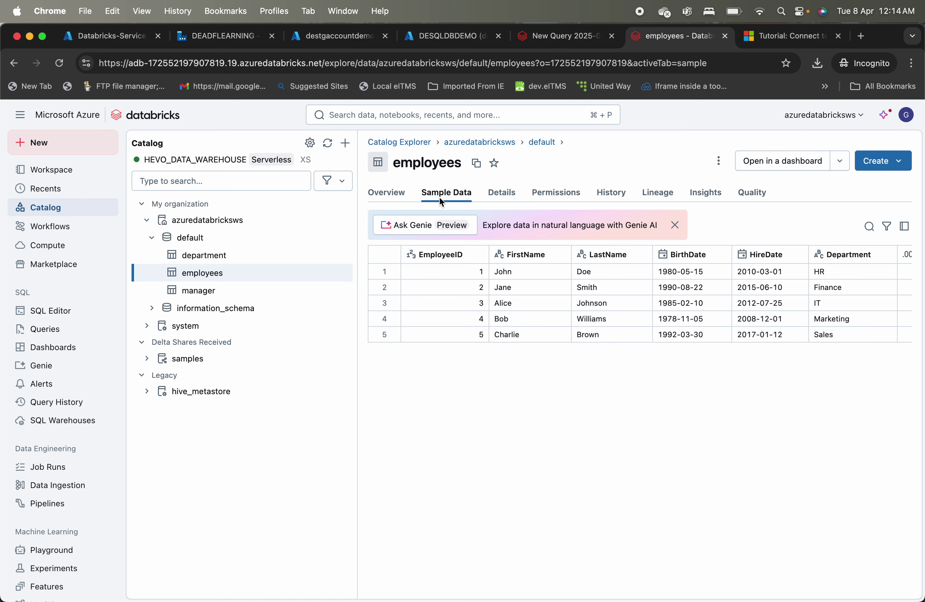
Step: Open the Databricks Compute page to check the state of the all-purpose cluster
click(562, 43)
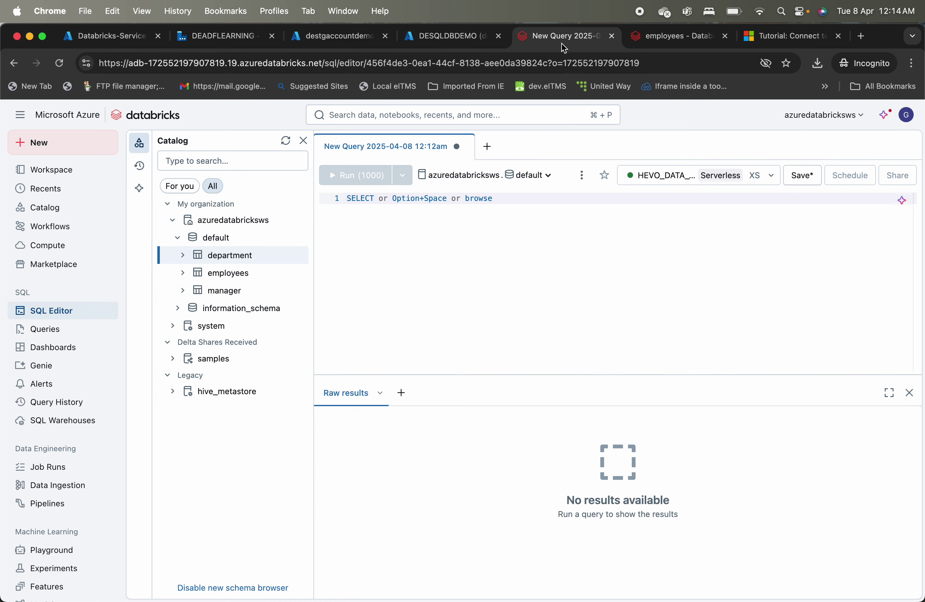
click(676, 38)
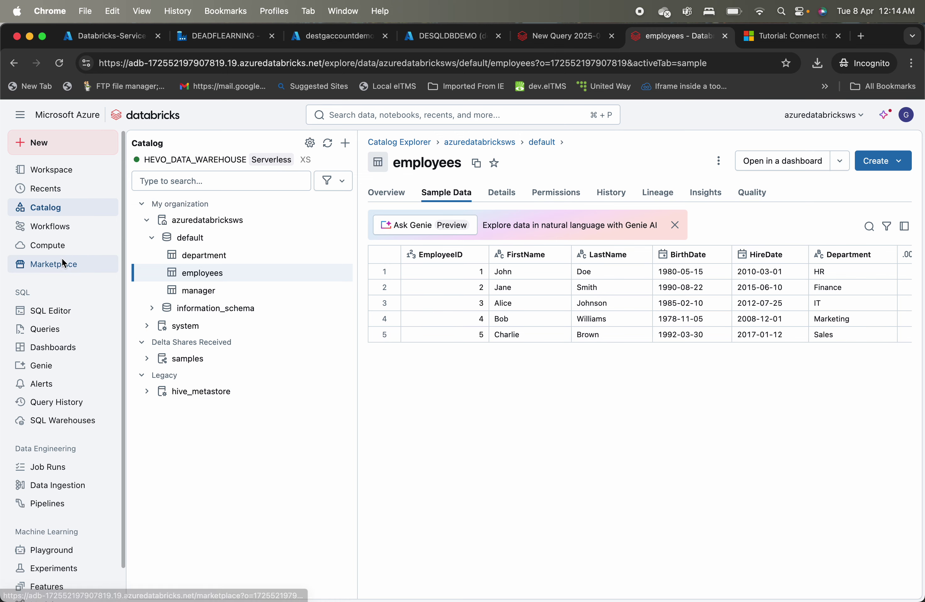
click(60, 247)
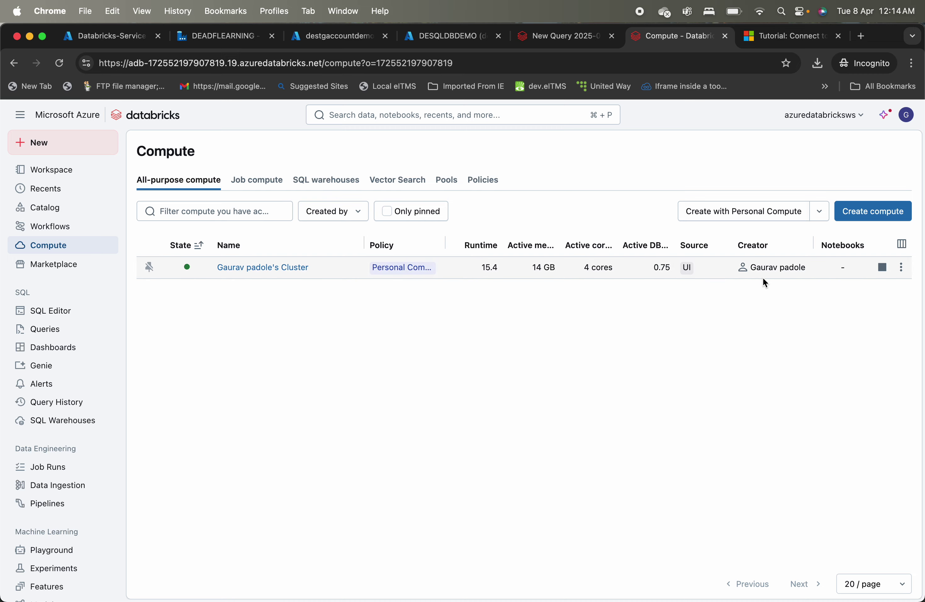
Step: Switch to the Data Factory debug run and open the Databricks run page of the Notebook1 activity listed just above the Copy Data runs
click(221, 36)
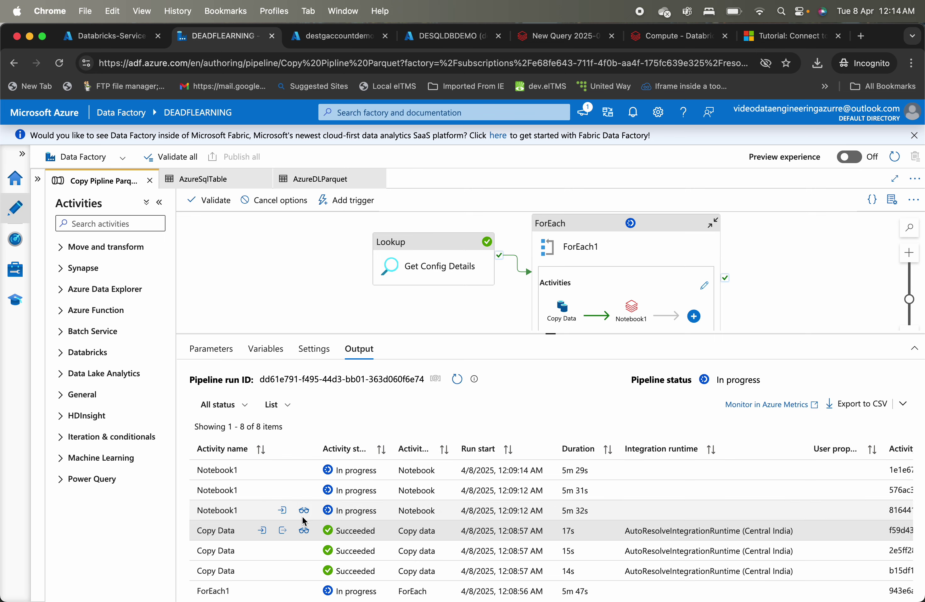
click(303, 510)
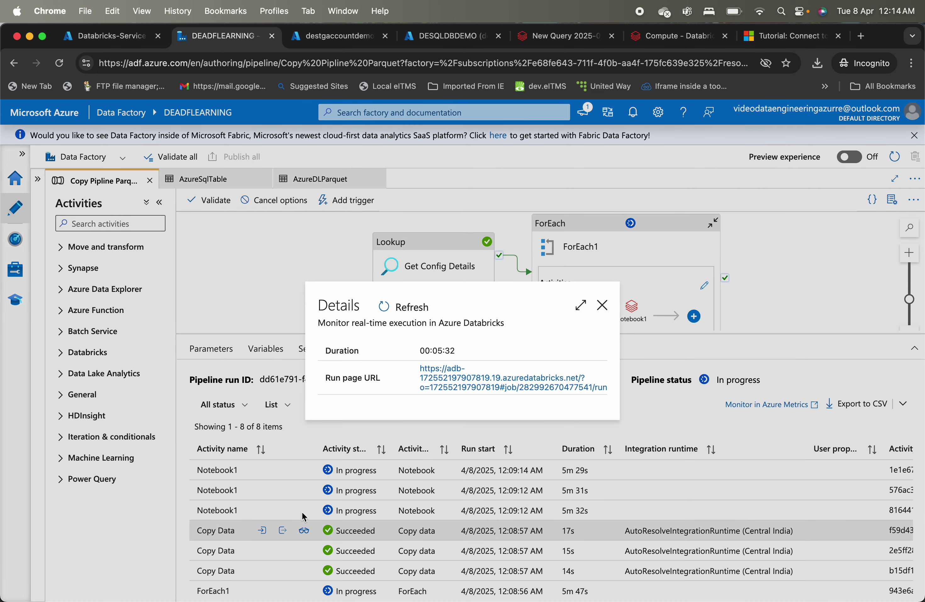
click(434, 386)
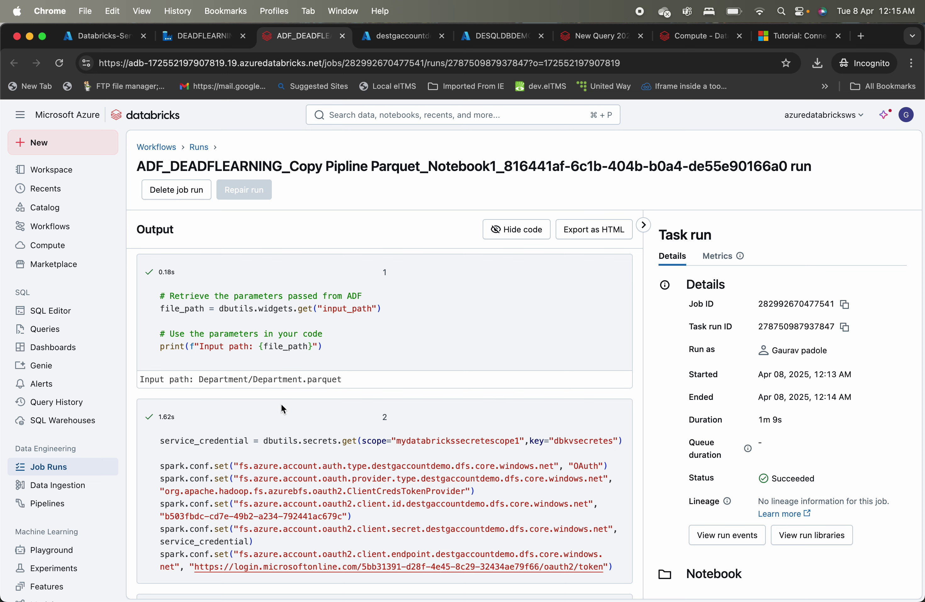
Step: Examine the notebook run's output, from the storage authentication and landing_parquet listing to the parquet read and the Delta saveAsTable cell
scroll(277, 409, down, 5)
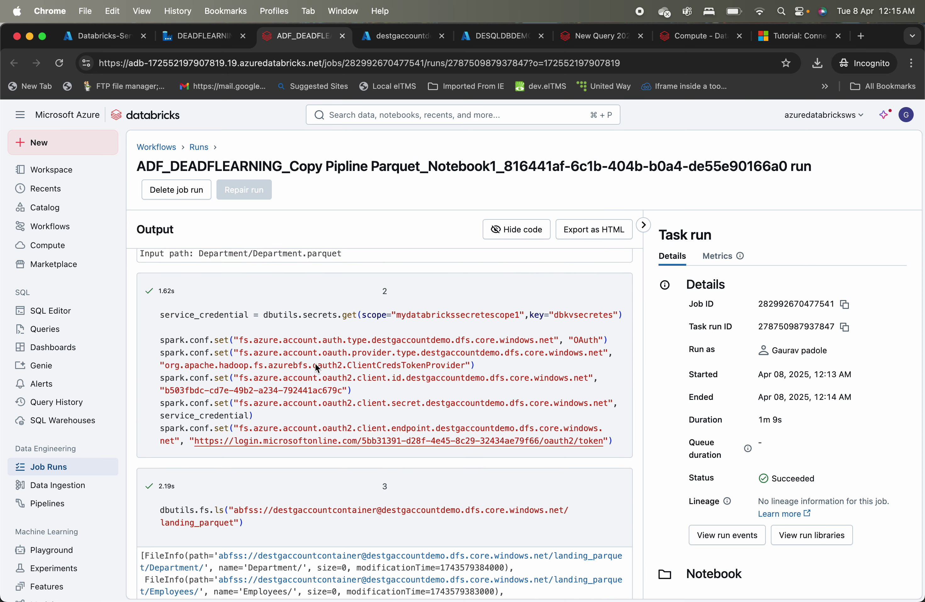
click(317, 366)
key(Down)
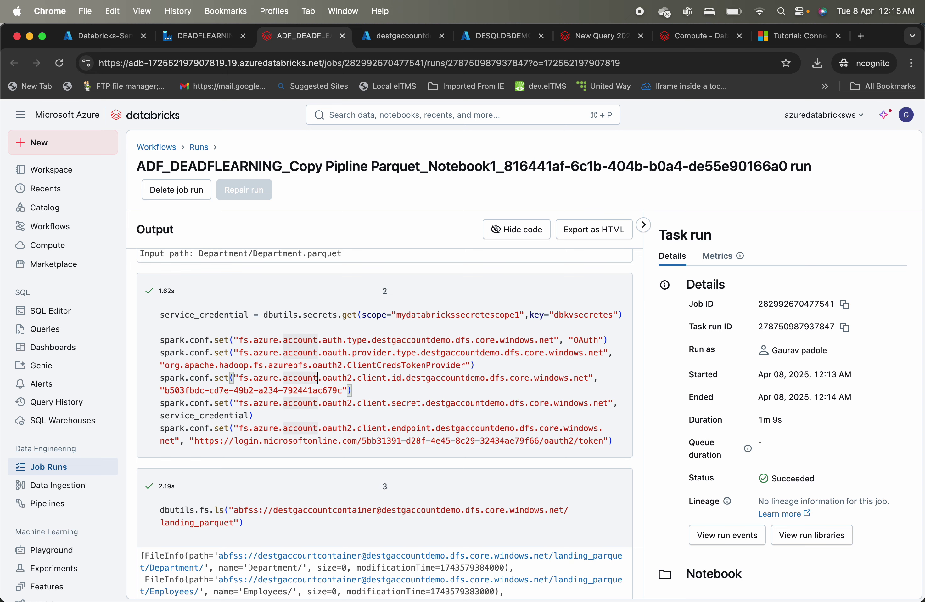
key(Down)
key(Down)
key(Down)
key(Down)
key(Down)
key(Down)
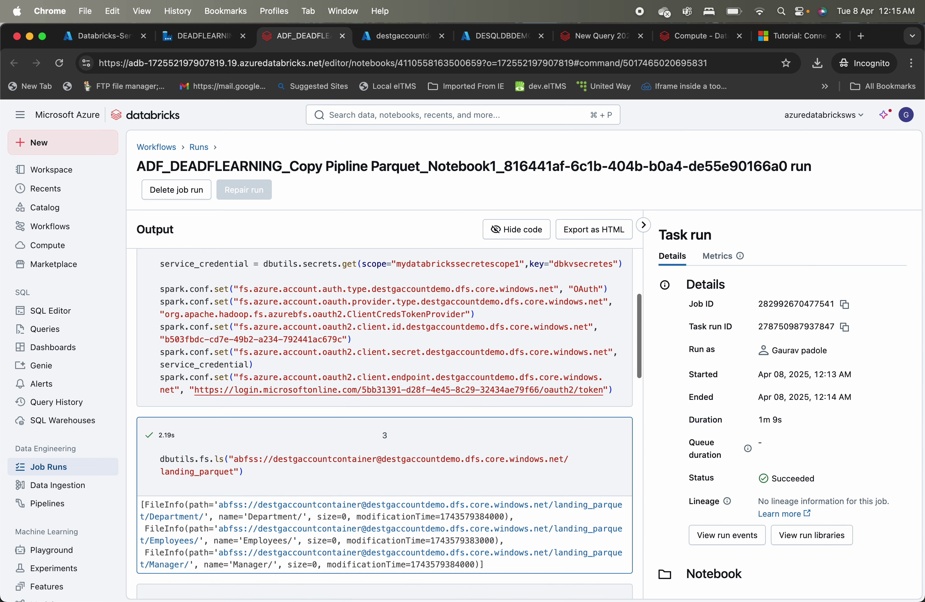
scroll(383, 391, down, 3)
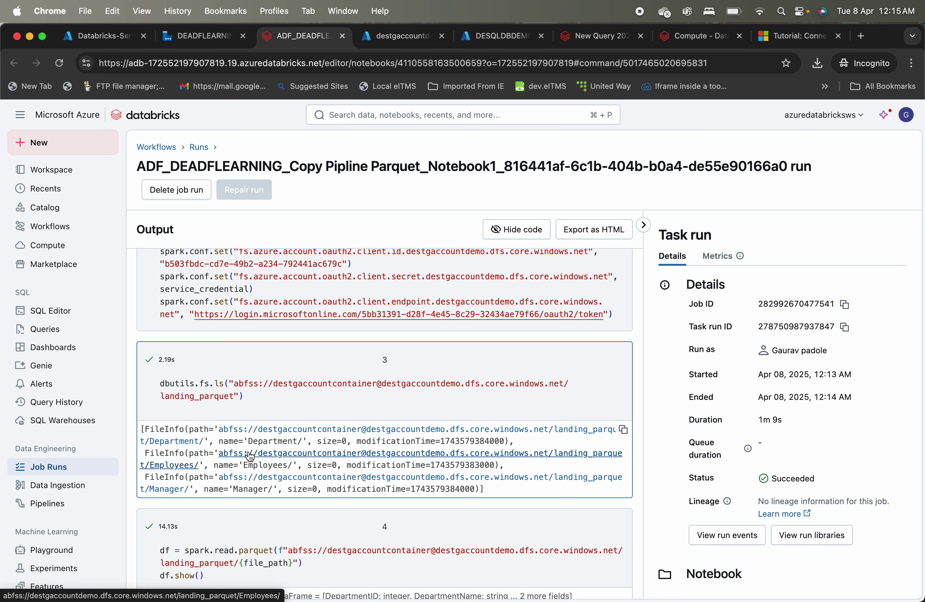
click(325, 548)
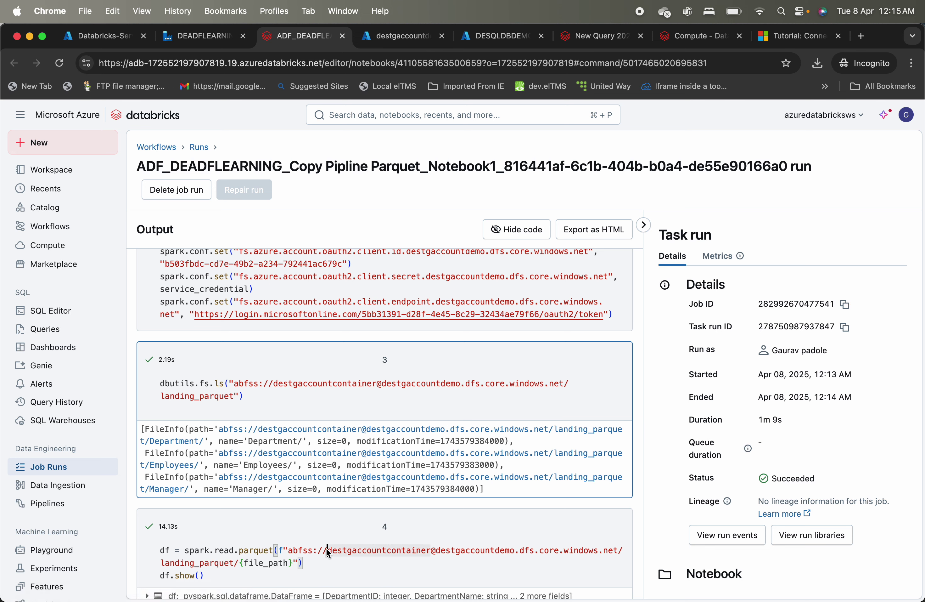
key(Down)
key(Down)
key(Down)
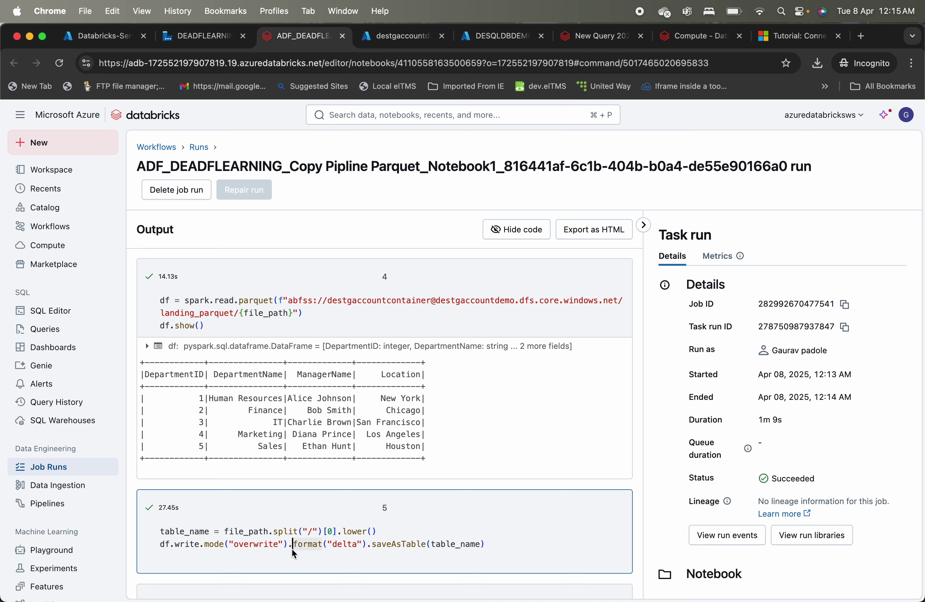
click(398, 545)
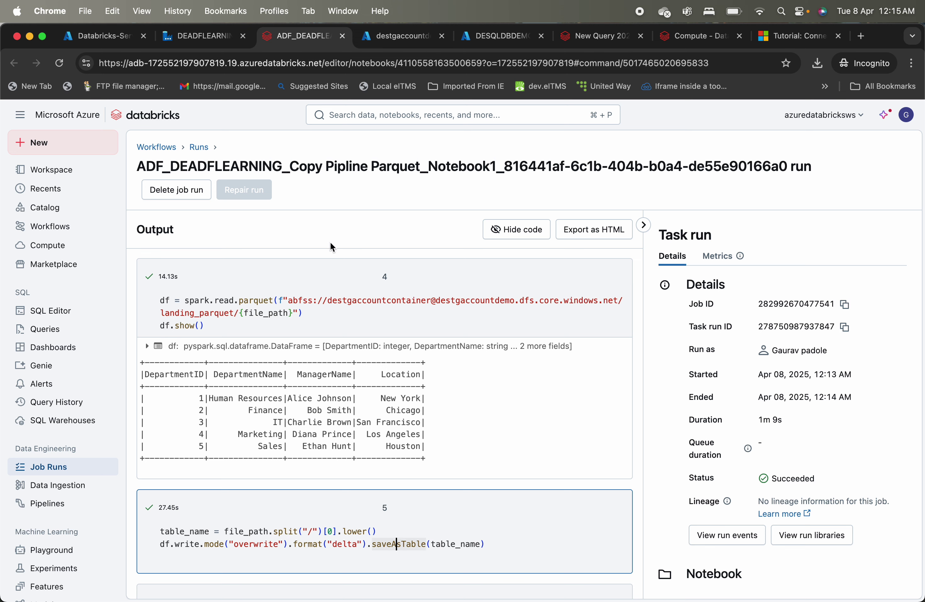
Step: Return to the Data Factory pipeline, close the activity run details and refresh the debug run's status
click(200, 39)
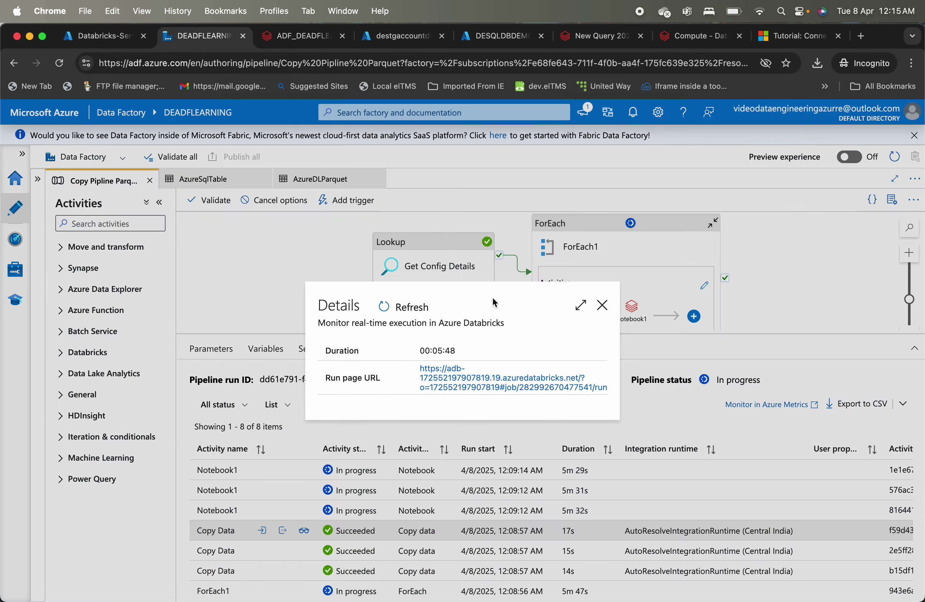
click(602, 306)
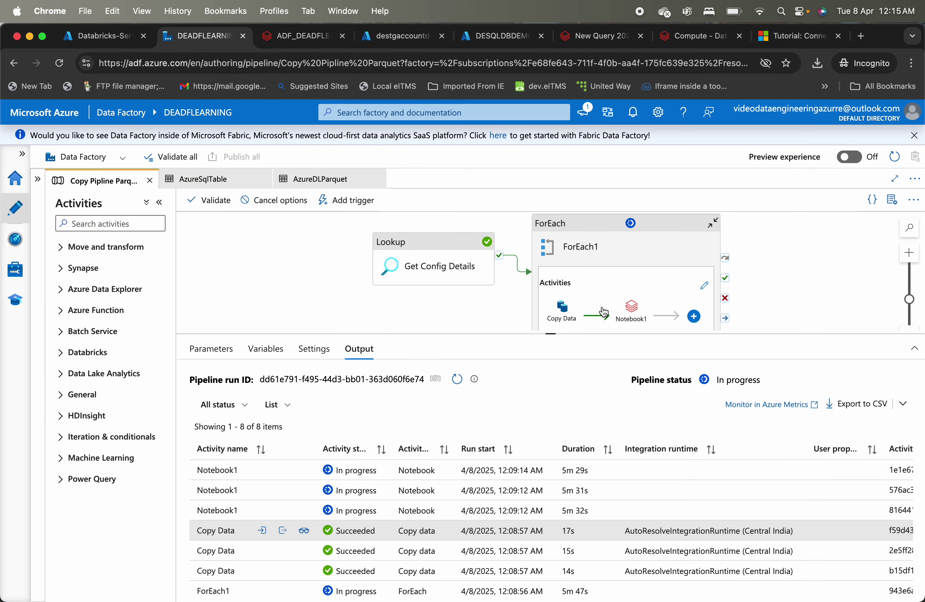
click(454, 382)
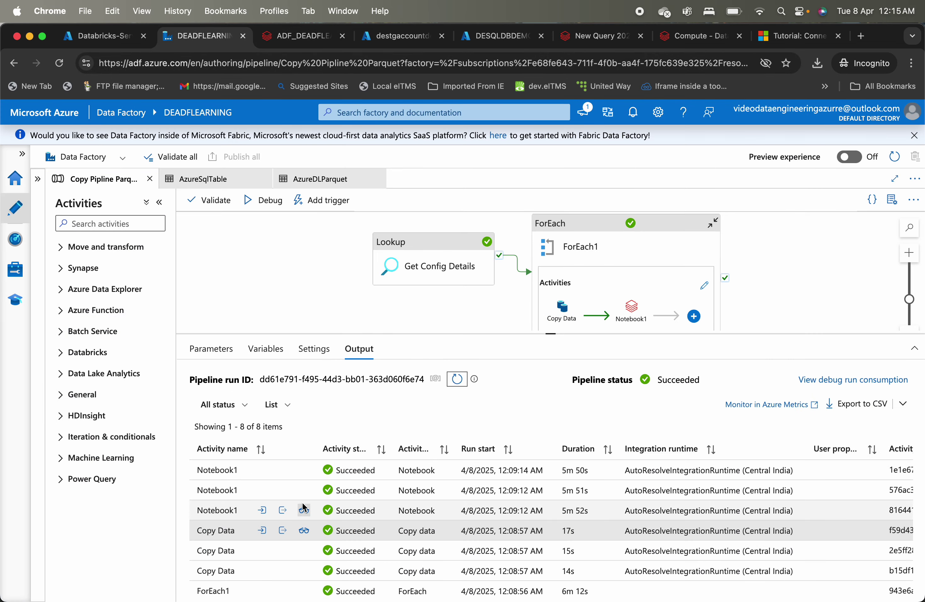
Step: Check the run details of the other two Notebook1 activities, first the middle one and then the first one listed
click(305, 491)
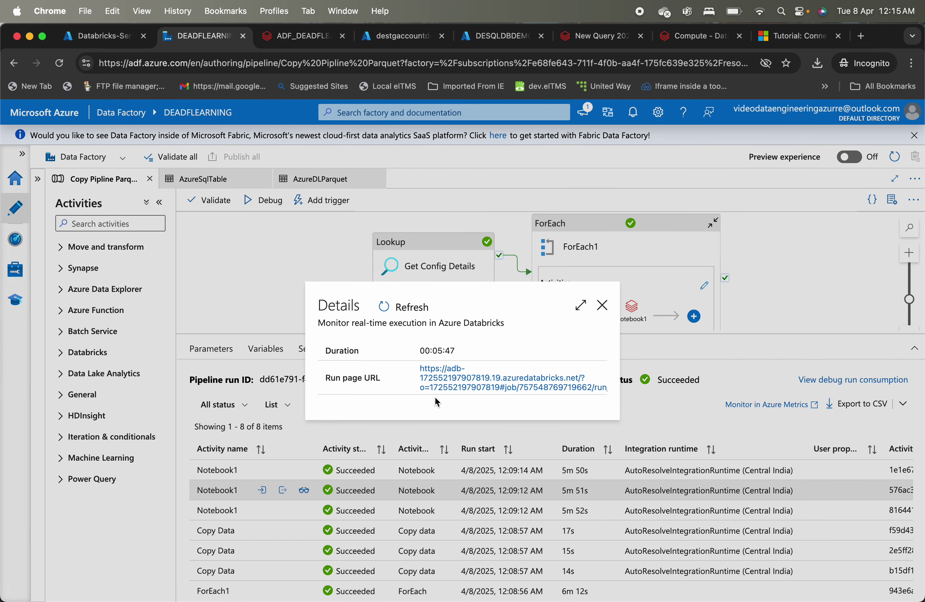
click(603, 306)
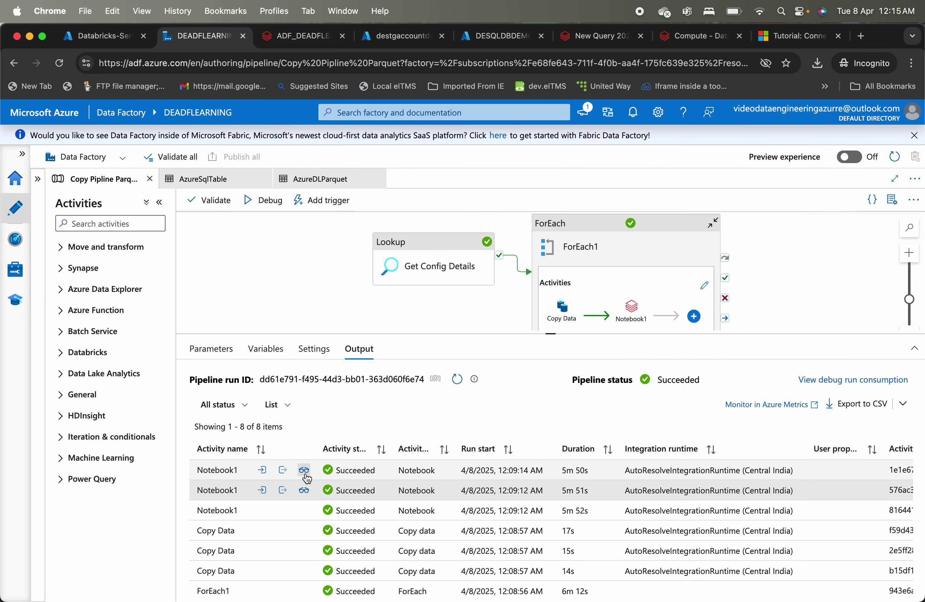
click(305, 470)
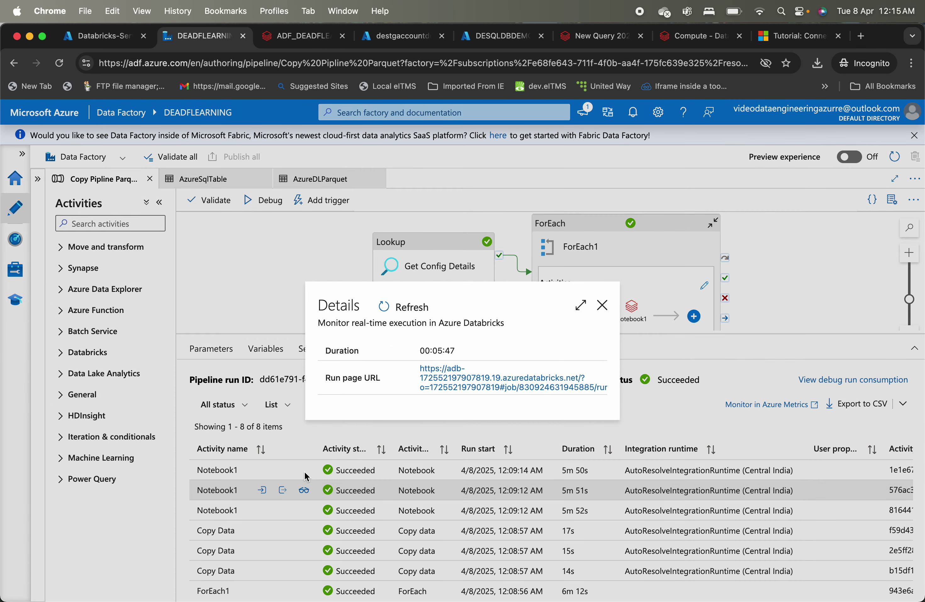
click(603, 304)
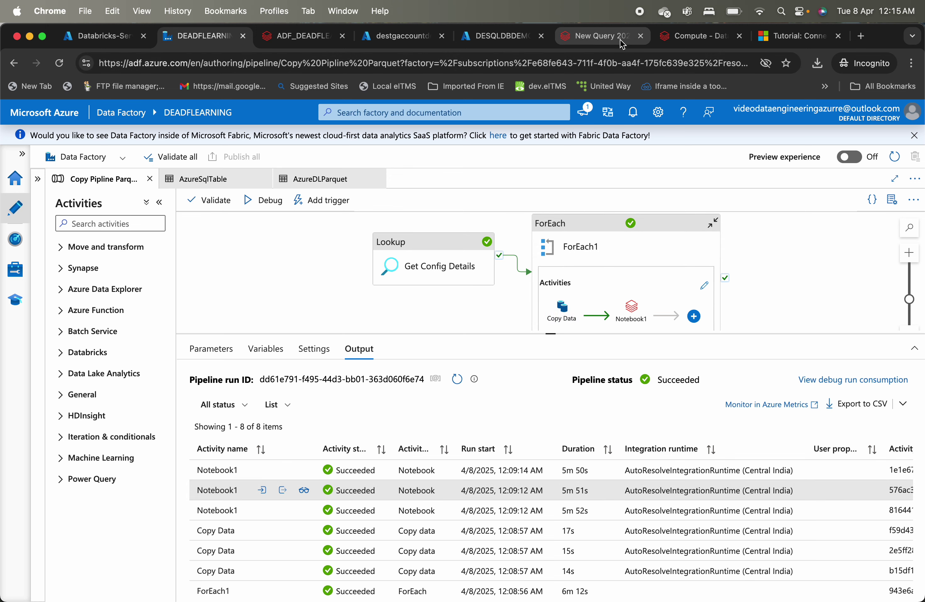
Step: Switch to the Databricks SQL editor, open the department table in Catalog Explorer and view its details
click(604, 37)
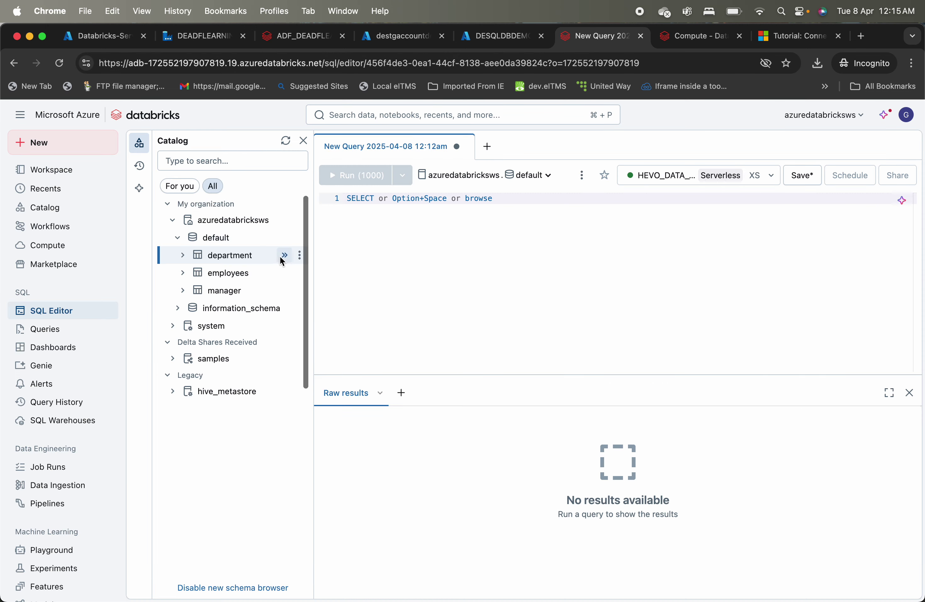
click(300, 255)
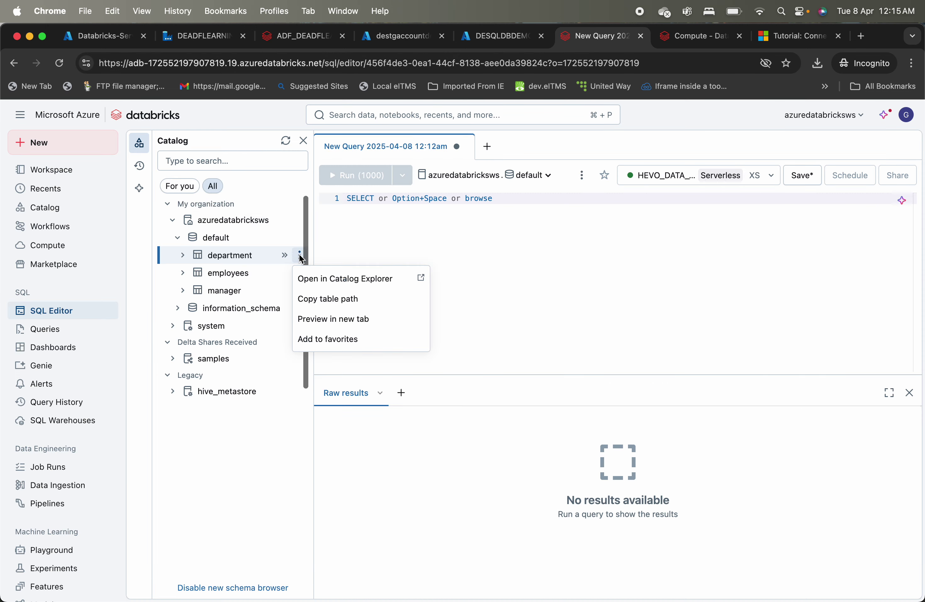
click(308, 280)
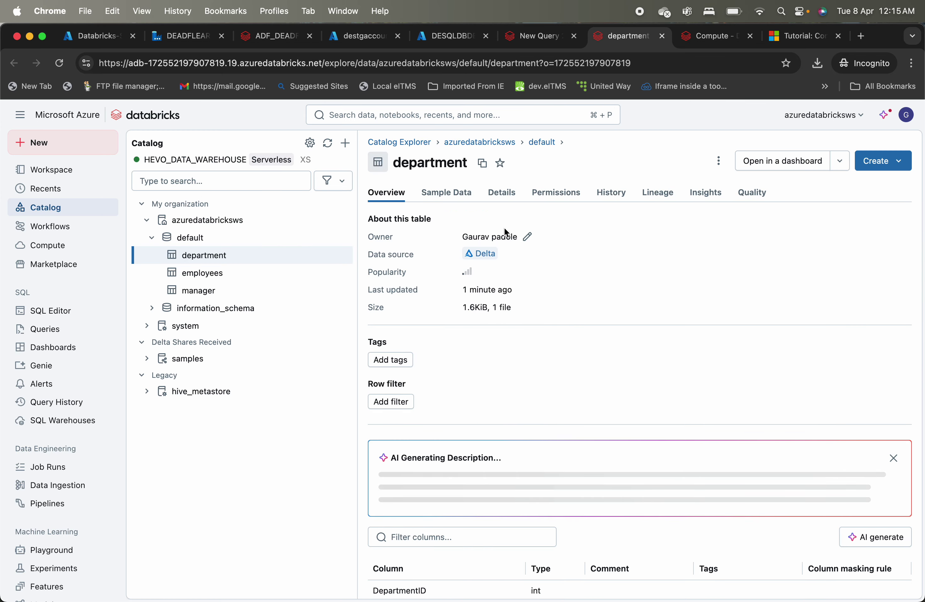
click(502, 192)
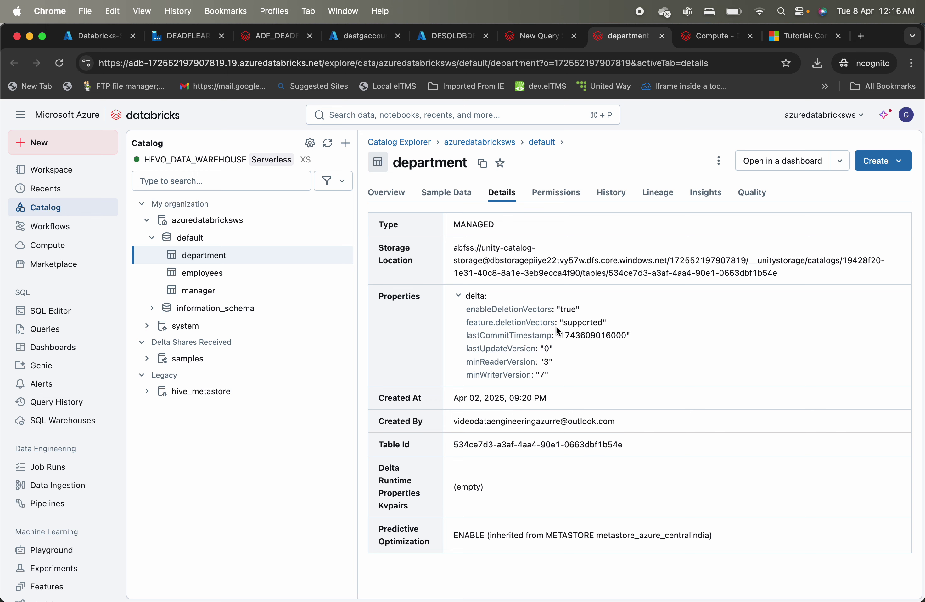
Step: Open the employees table in the default schema and check its details and sample data
click(201, 273)
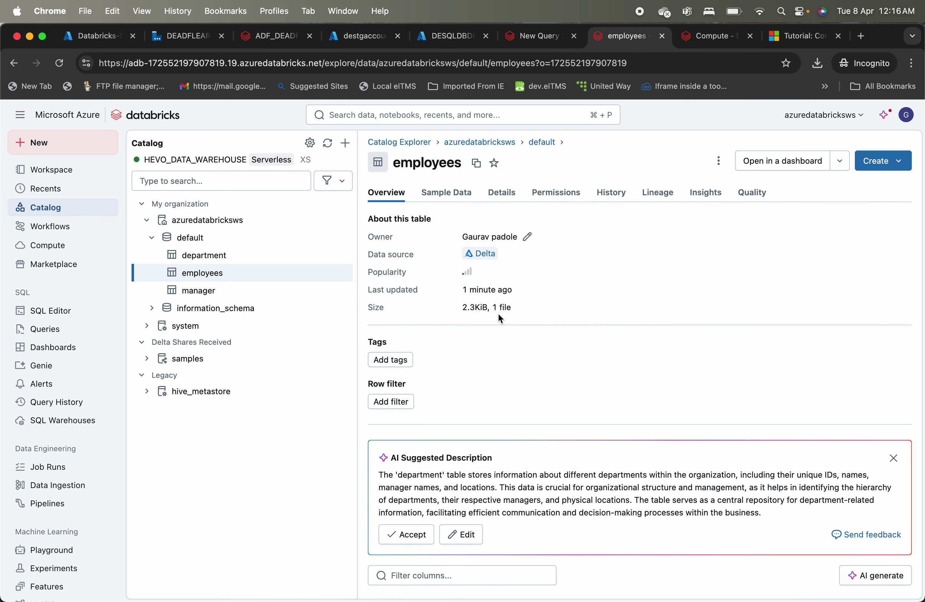
click(505, 195)
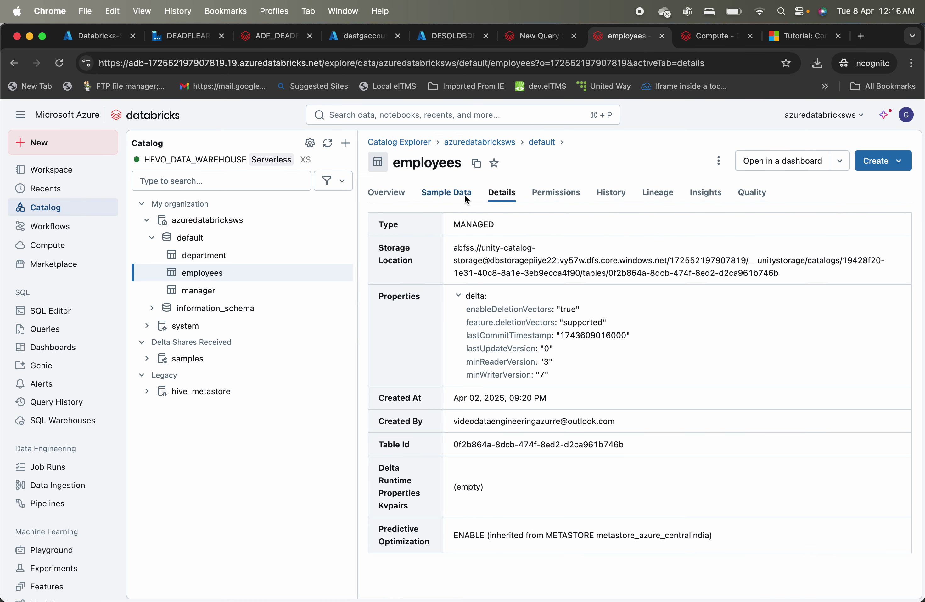
click(464, 195)
click(502, 193)
click(720, 162)
click(608, 298)
Step: Delete the department table from the azuredatabricksws default schema
click(337, 253)
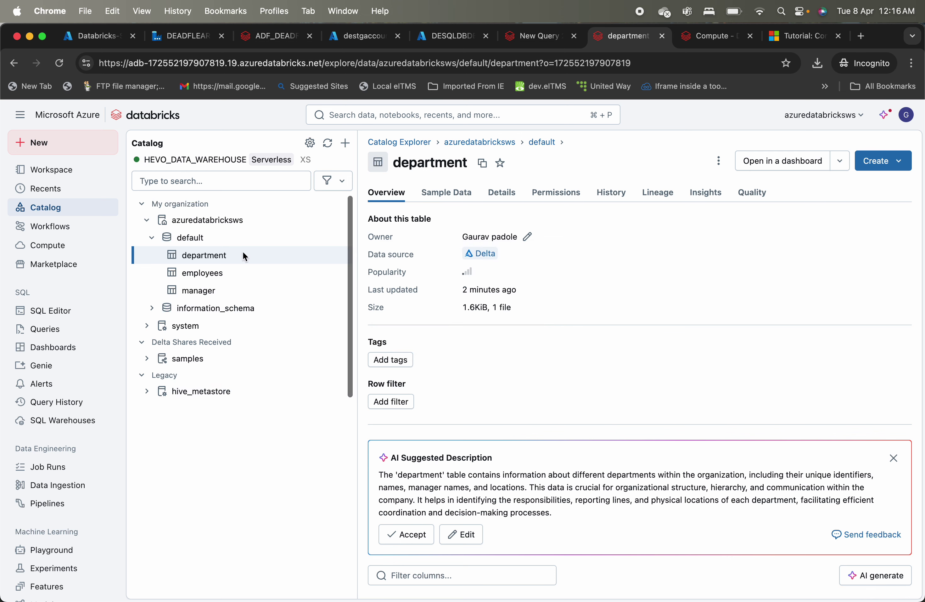
mouse_move(273, 259)
mouse_move(340, 259)
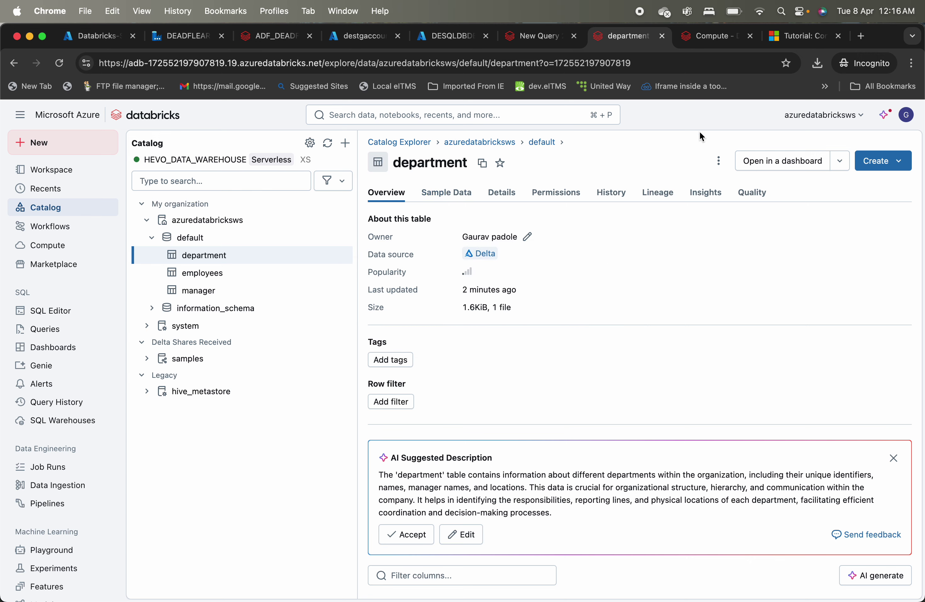
click(720, 162)
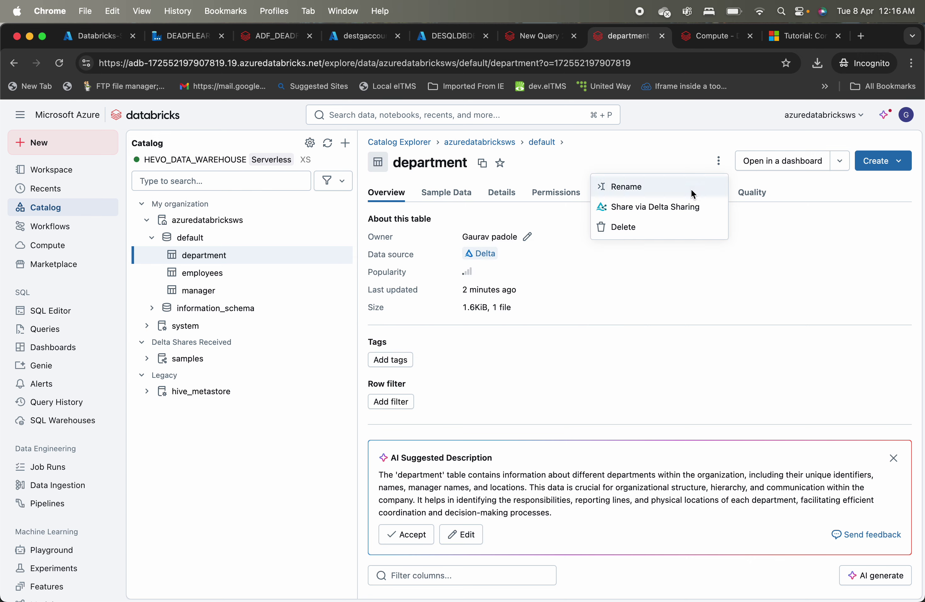
click(659, 231)
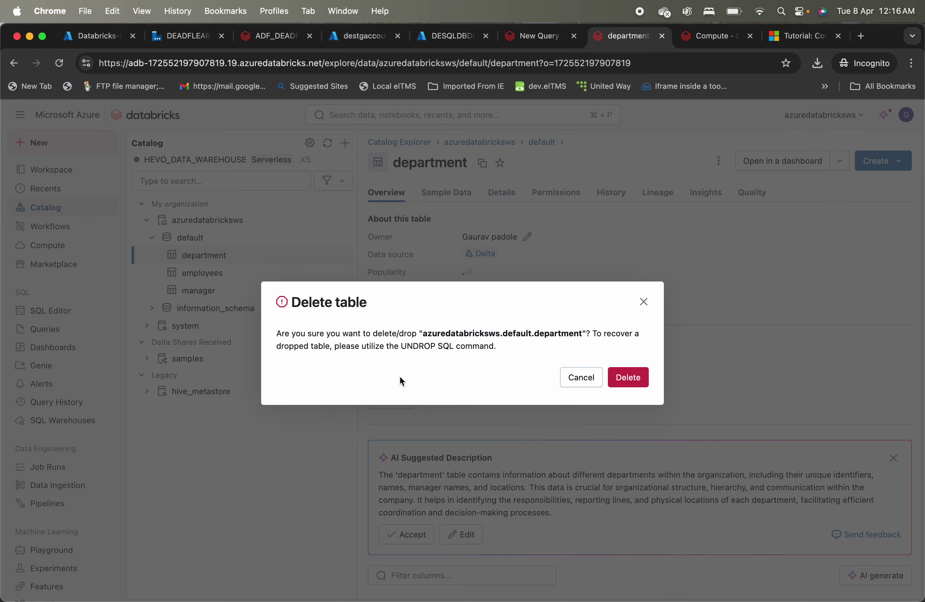
click(625, 377)
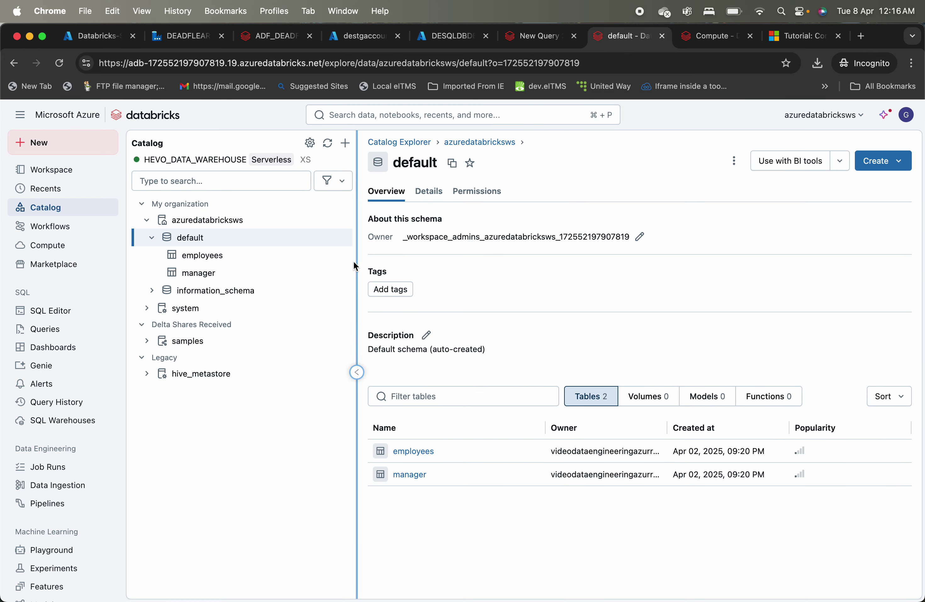
Step: Delete the employees table from the azuredatabricksws default schema
click(310, 260)
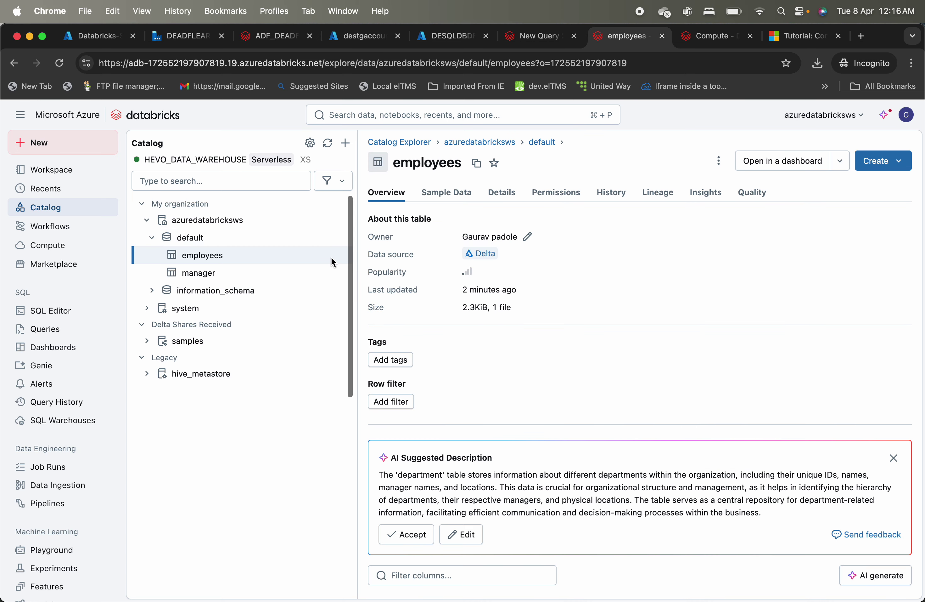
click(718, 161)
click(656, 228)
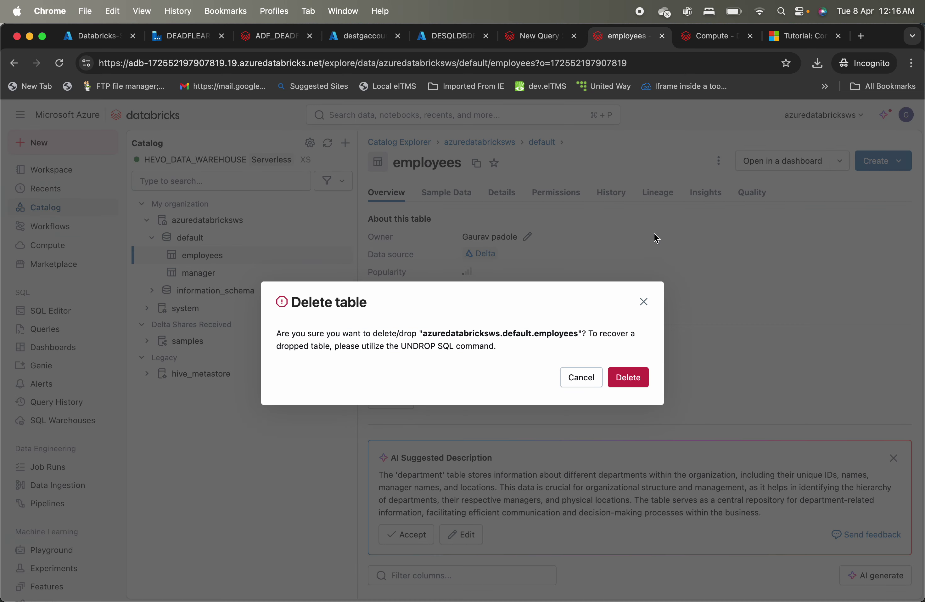
click(628, 377)
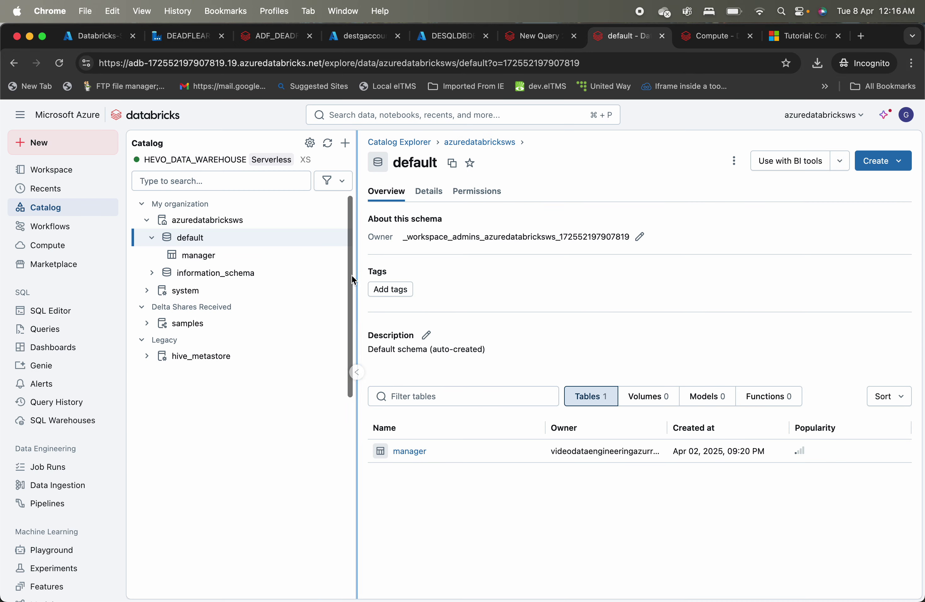
Step: Delete the manager table from the azuredatabricksws default schema
click(340, 257)
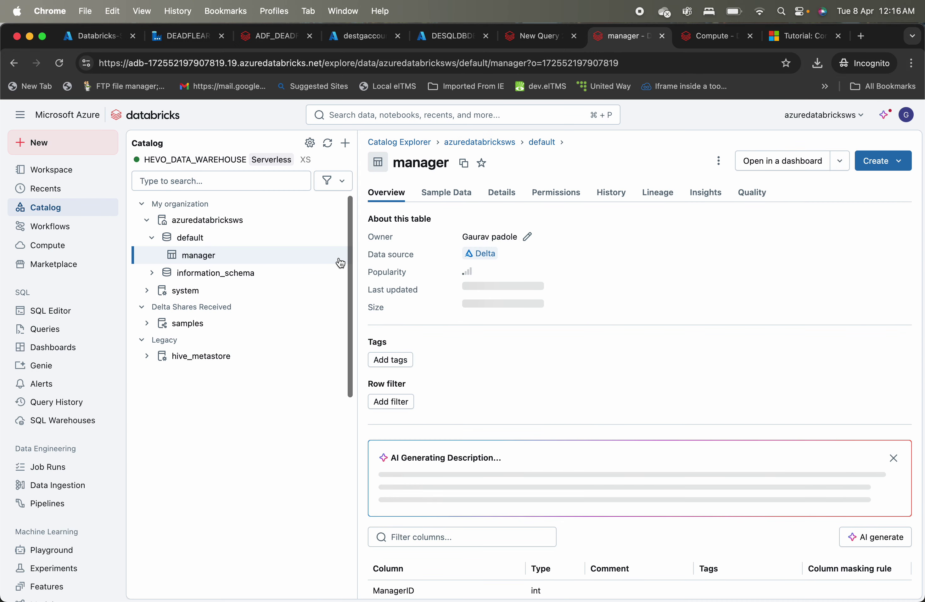
click(718, 164)
click(648, 229)
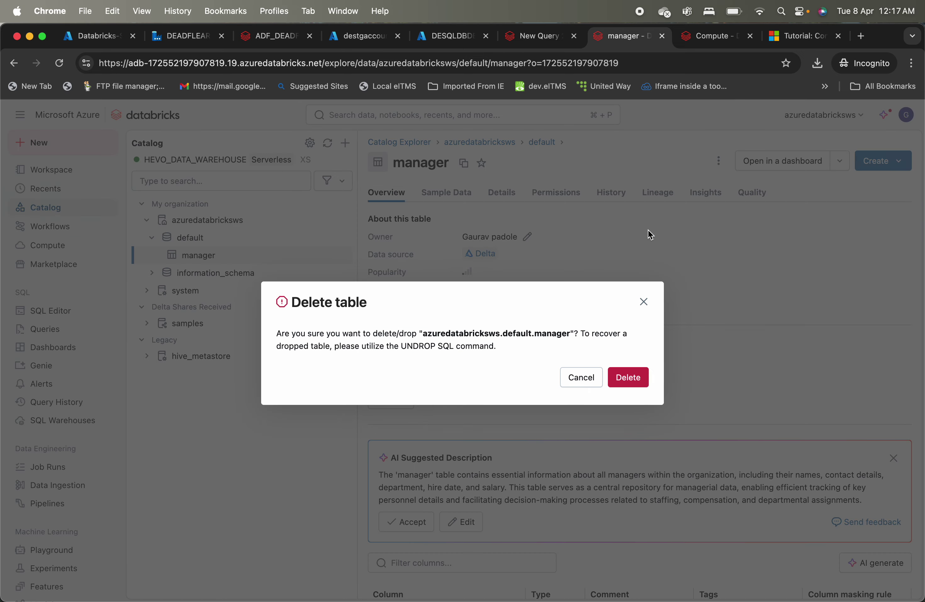
click(627, 384)
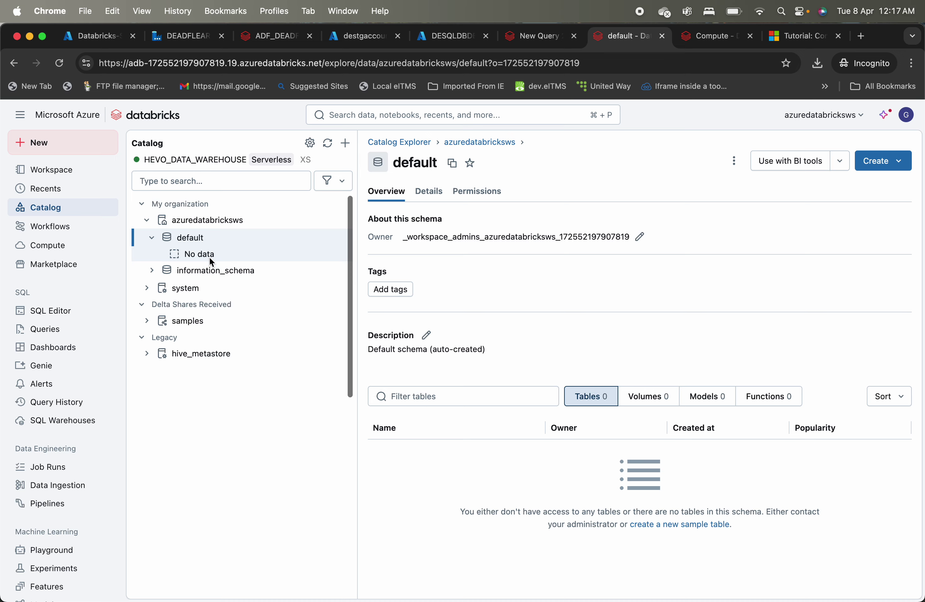
Step: Return to the Data Factory pipeline, start a new debug run and refresh its status
click(178, 37)
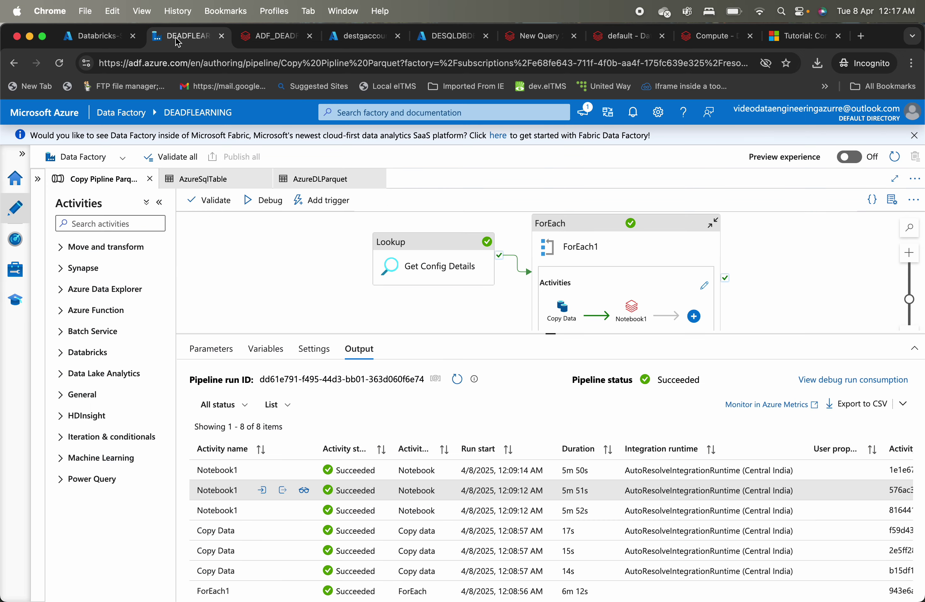
click(269, 204)
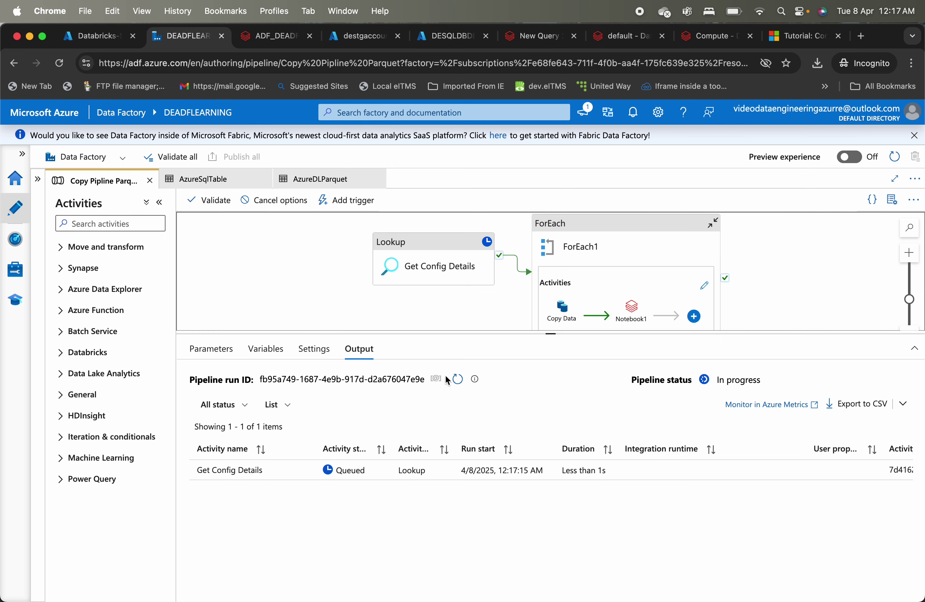
click(458, 382)
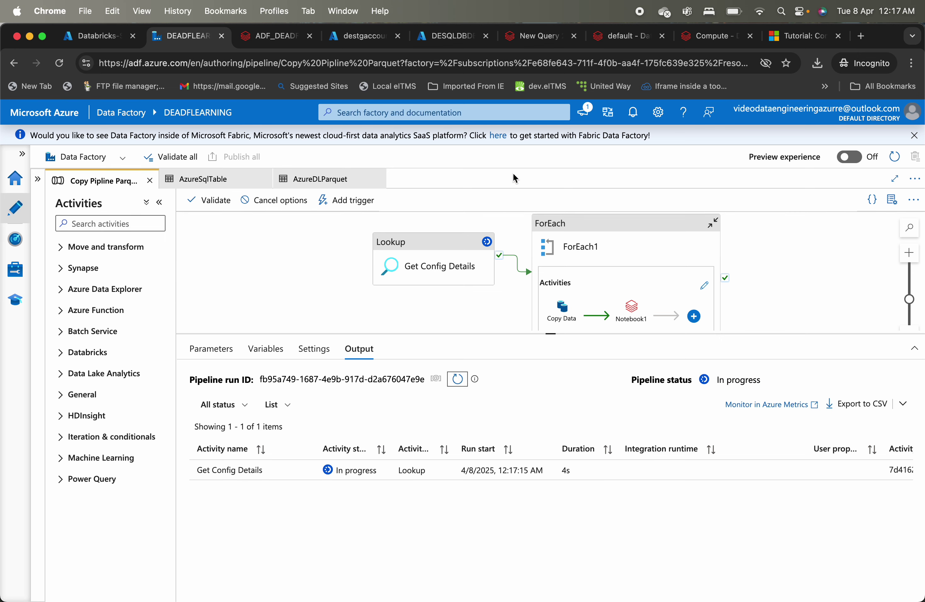
Step: Check the cluster on the Databricks Compute page, close the old notebook run page and return to the Data Factory pipeline
click(687, 46)
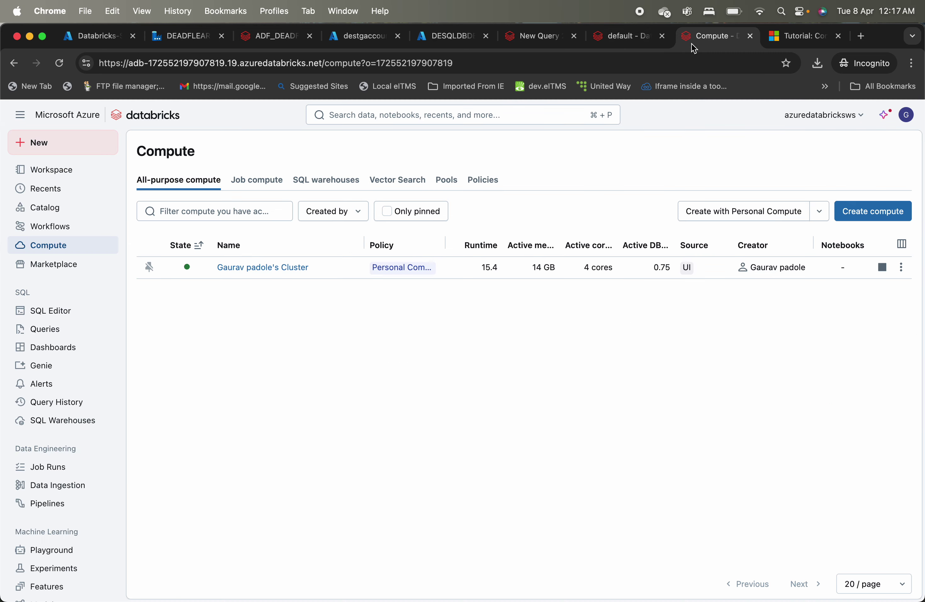
click(269, 38)
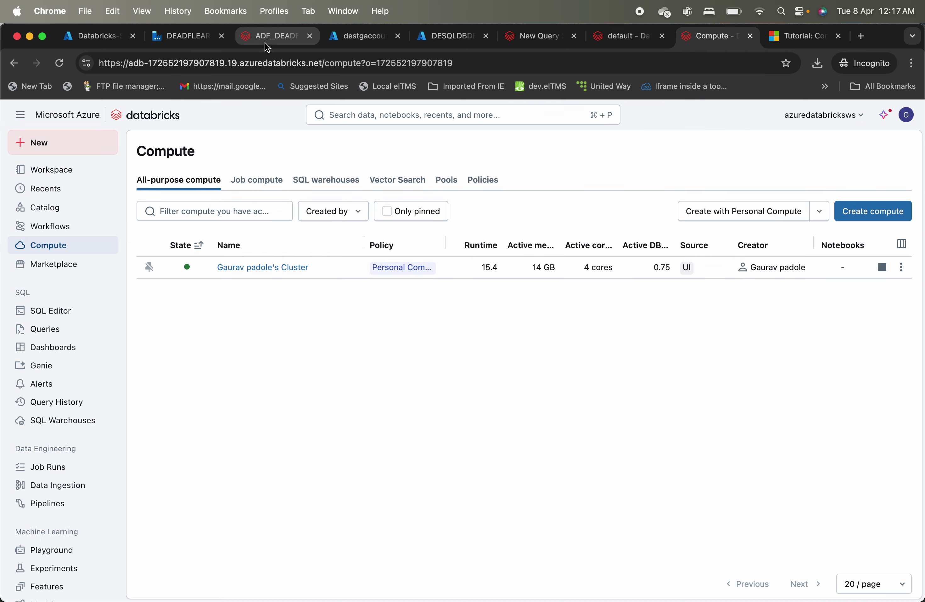
click(310, 35)
click(182, 36)
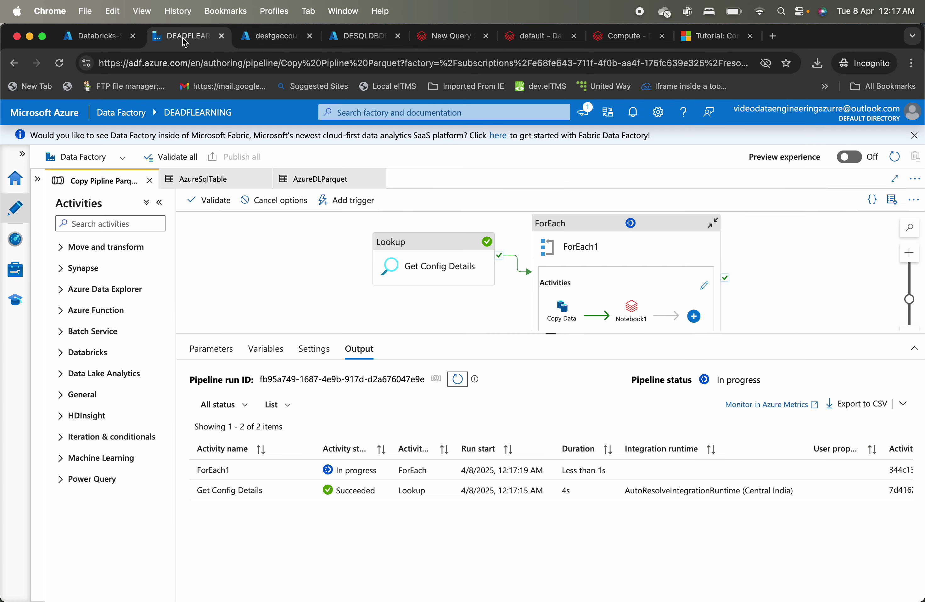
Step: Refresh the debug run's activity list repeatedly to follow the Copy Data and Notebook1 activities
click(457, 379)
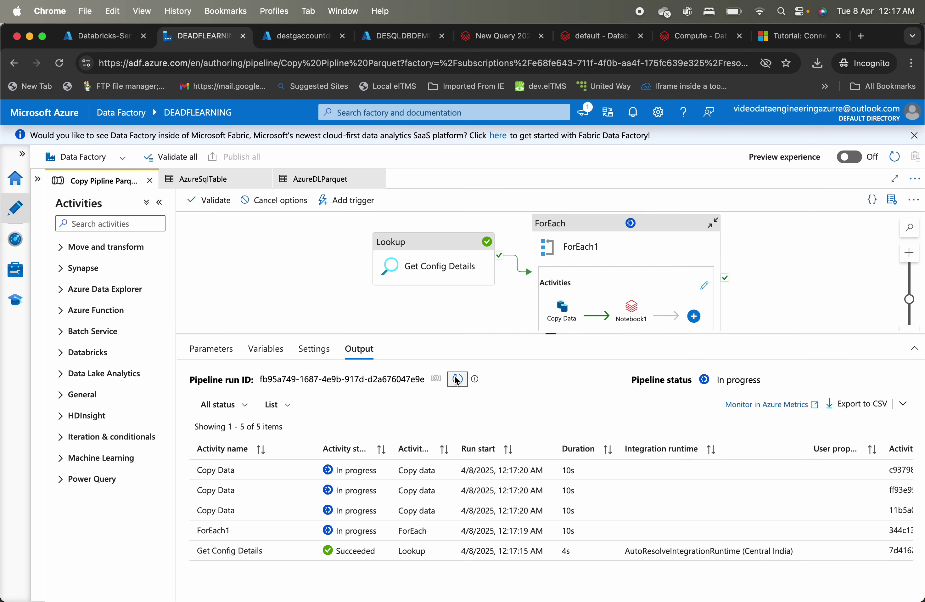
click(457, 379)
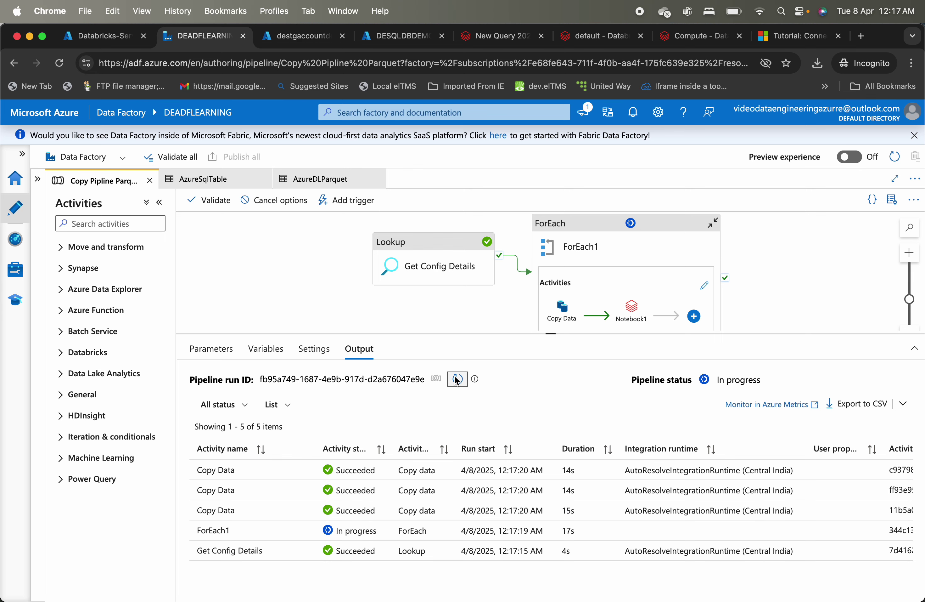
click(457, 379)
click(456, 378)
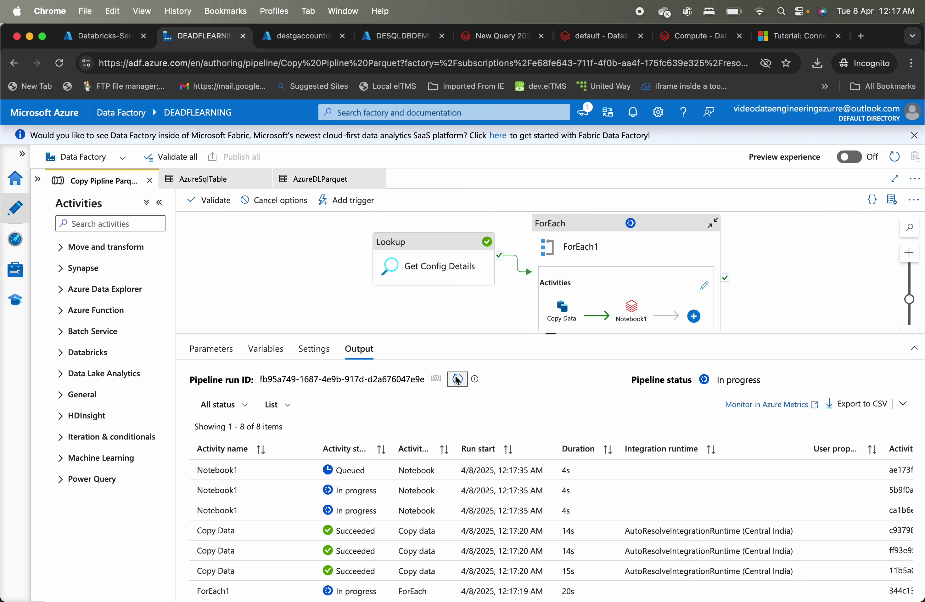
click(457, 379)
click(457, 379)
click(457, 378)
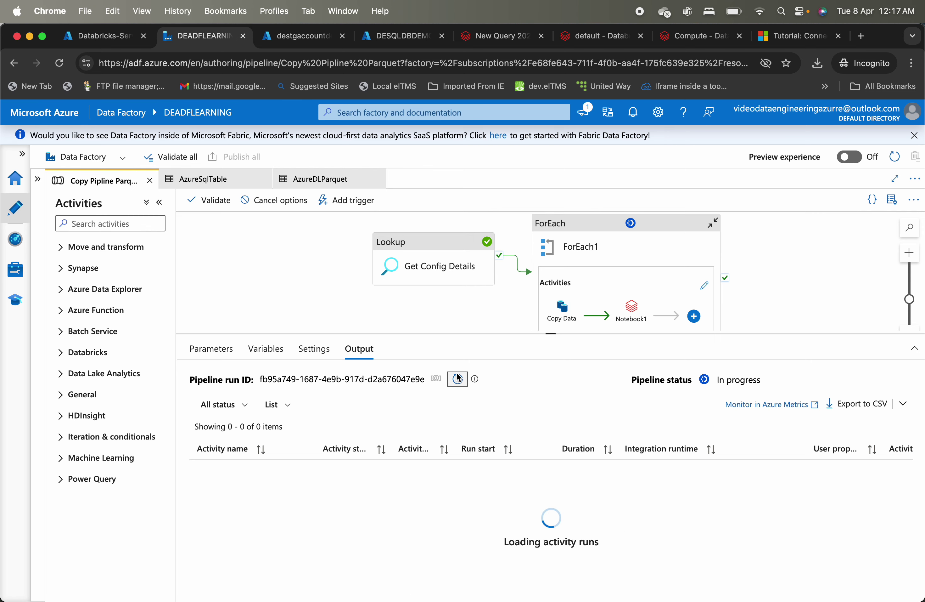
click(458, 380)
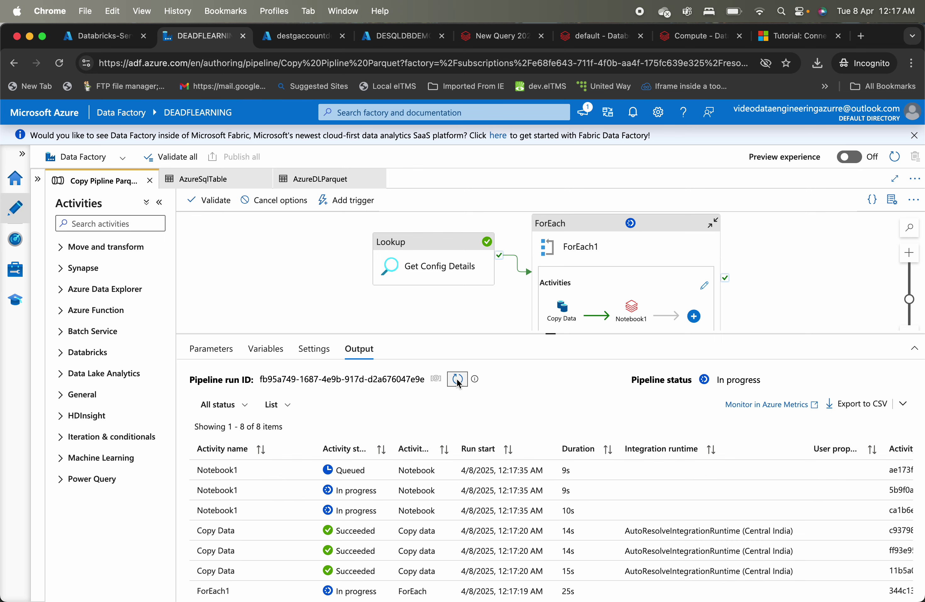
click(458, 380)
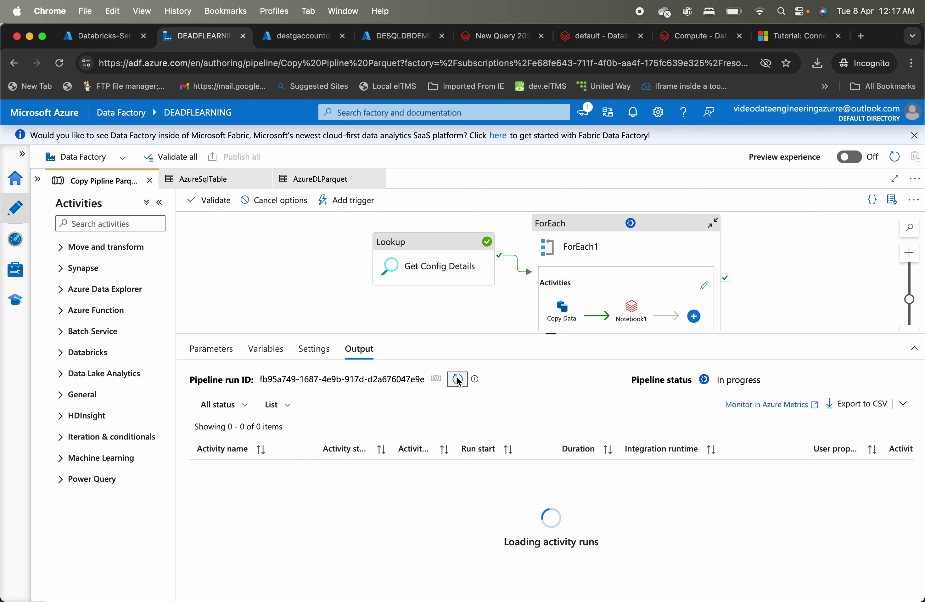
click(460, 381)
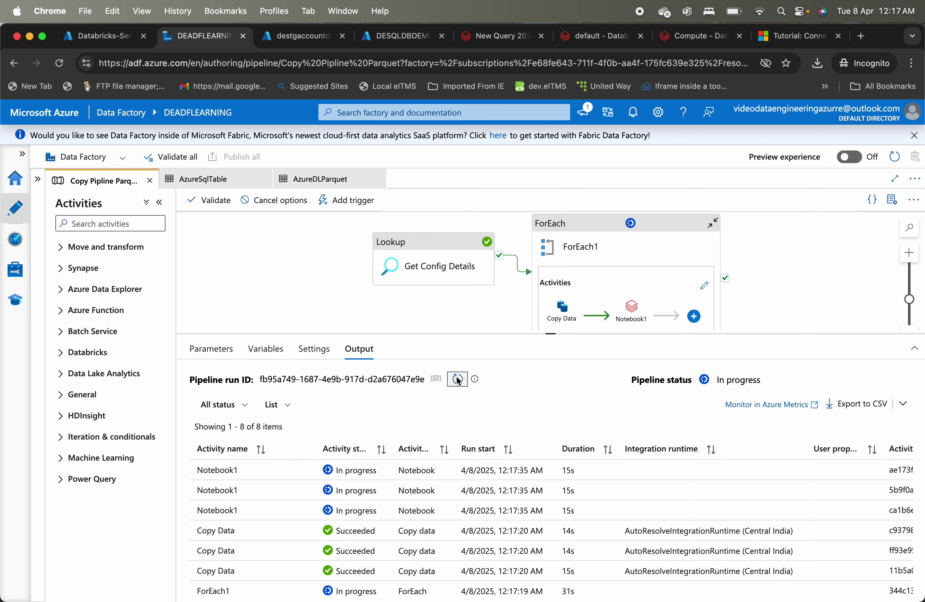
click(458, 379)
click(457, 379)
click(458, 379)
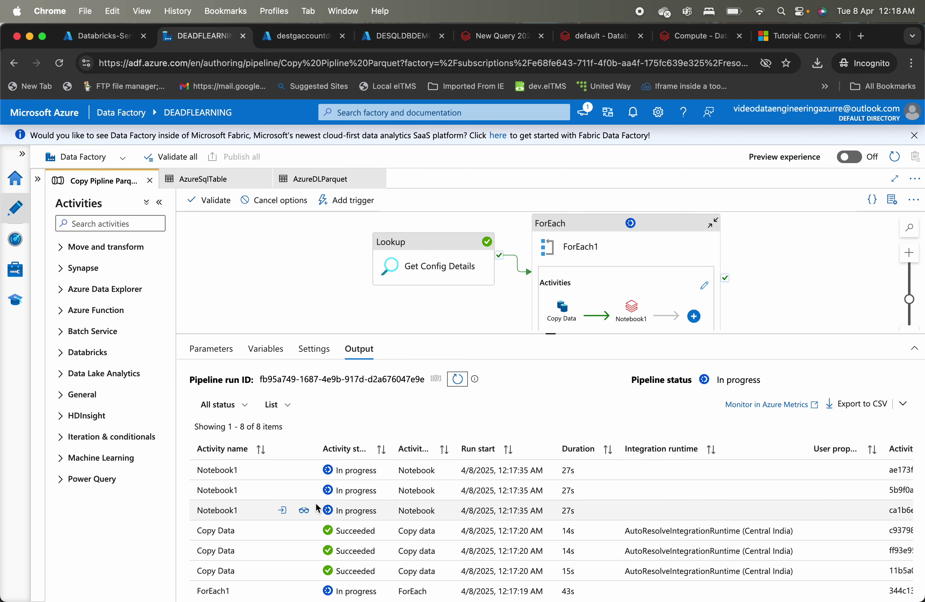
Step: View the run details of the Notebook1 activity listed just above the Copy Data runs, close them and keep refreshing the debug run's status
click(304, 510)
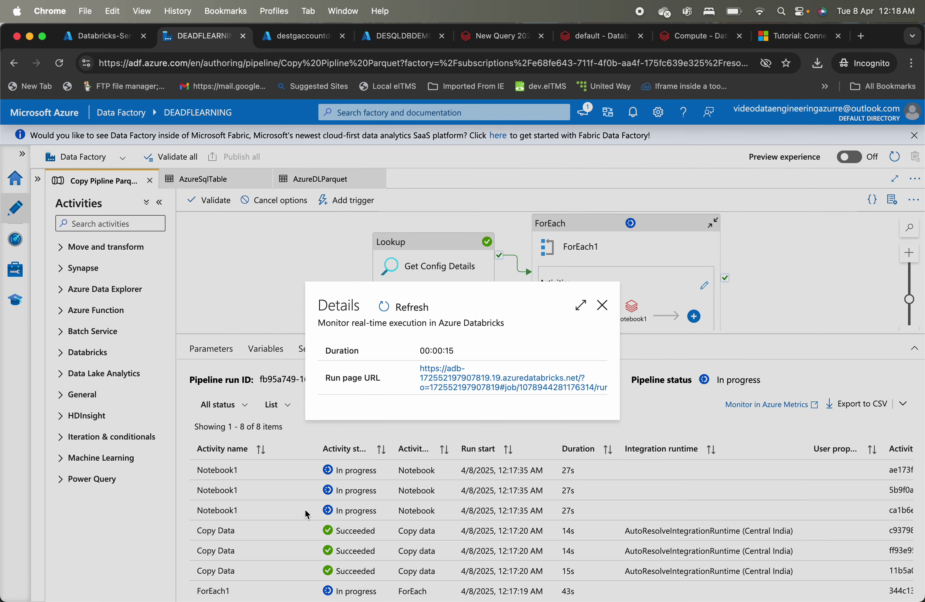
click(602, 305)
click(458, 379)
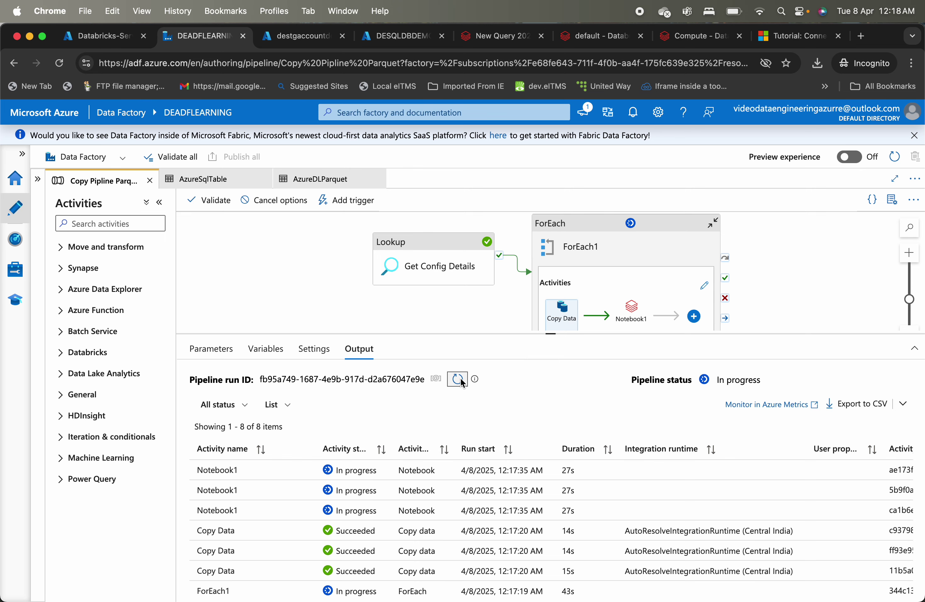
click(461, 380)
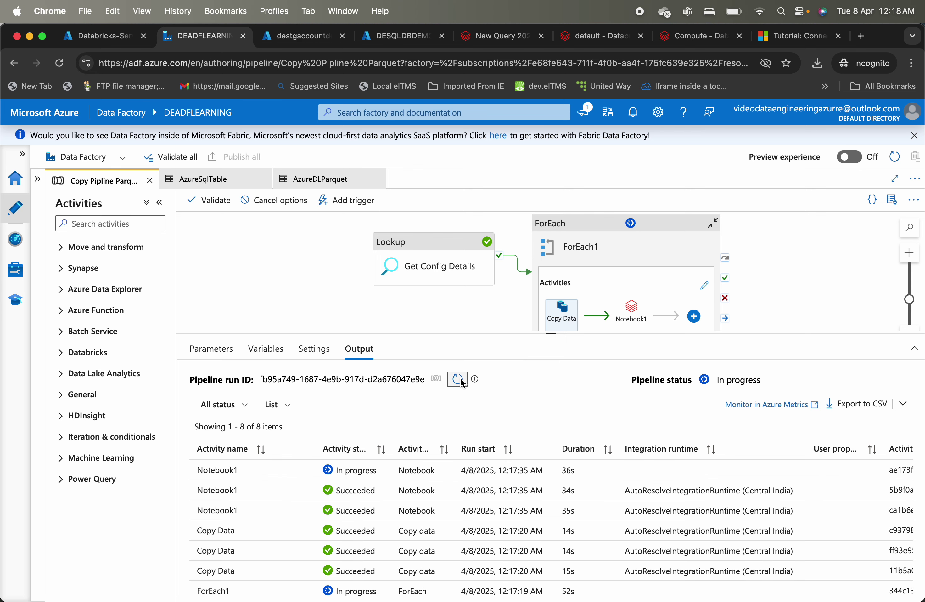
click(461, 380)
click(461, 380)
click(461, 379)
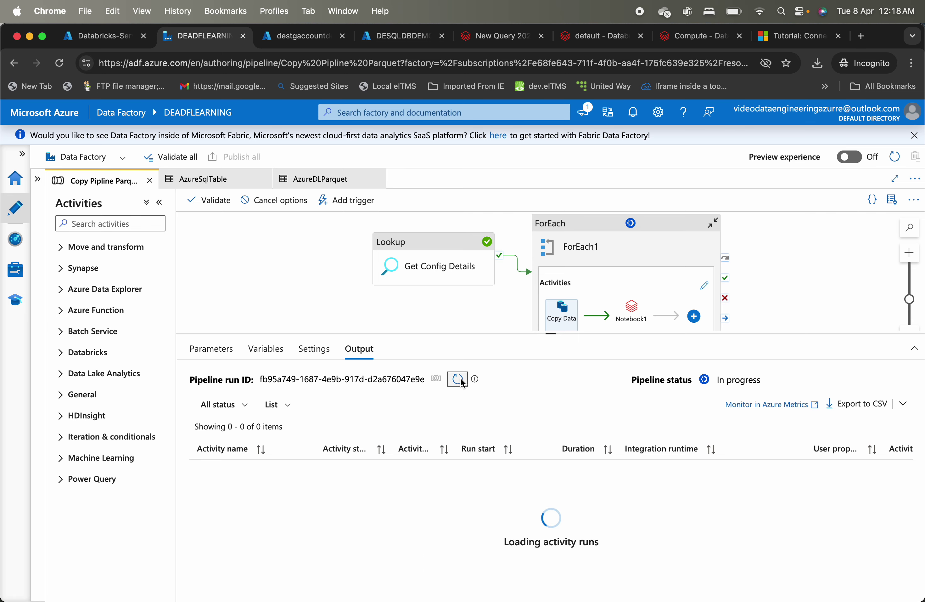
Step: Keep refreshing the debug run's status, viewing and closing the run details of the Notebook1 activity still in progress along the way
click(461, 379)
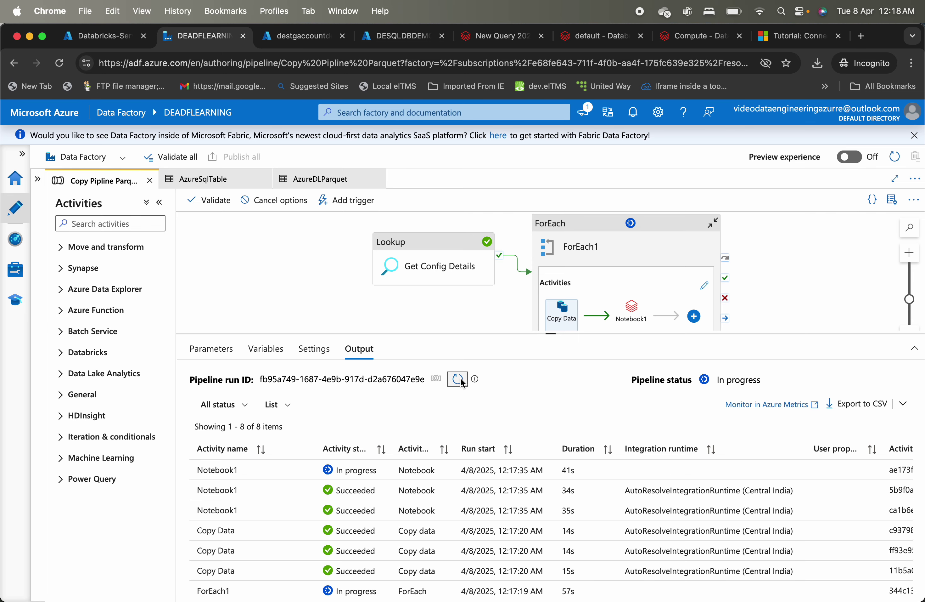
click(461, 380)
click(461, 379)
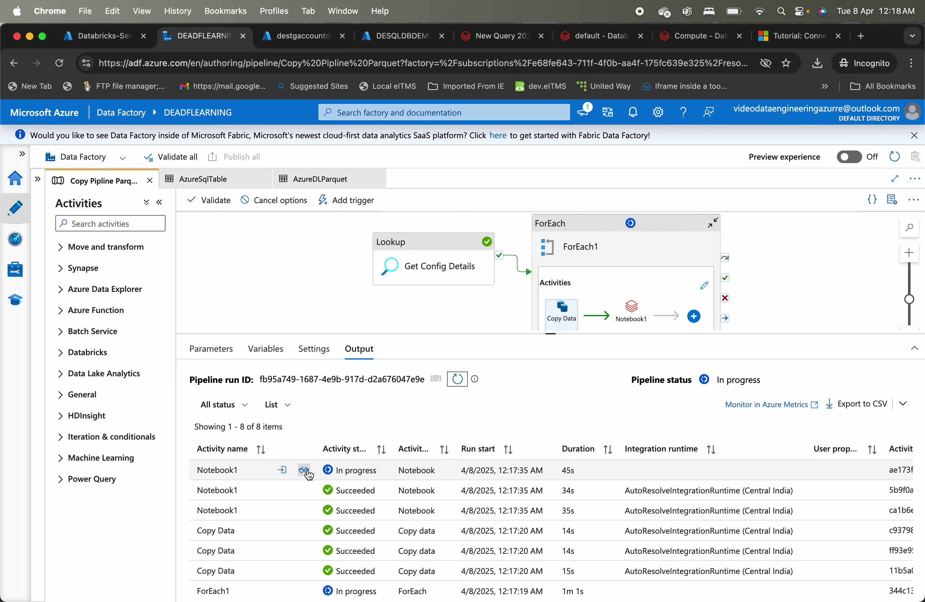
click(304, 471)
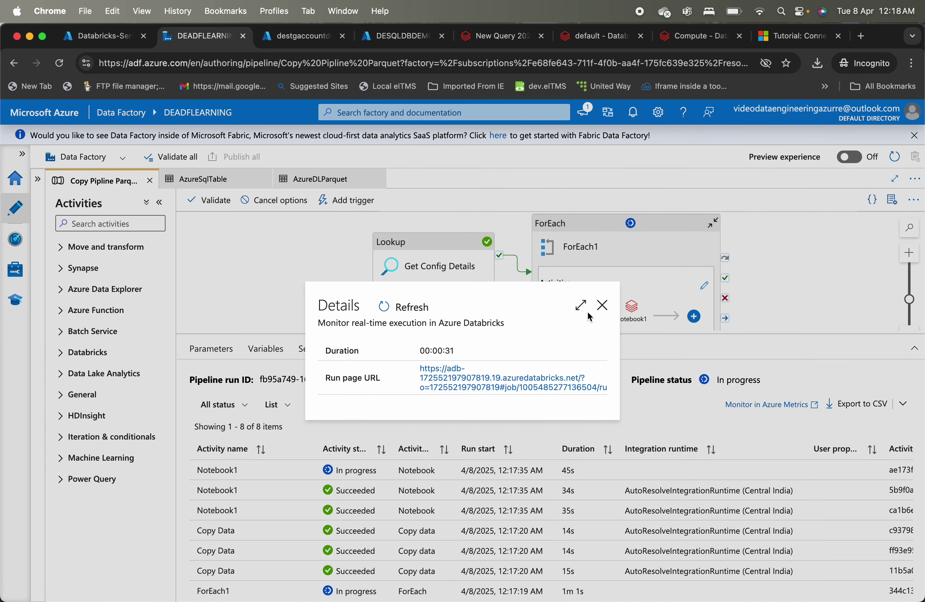
click(603, 306)
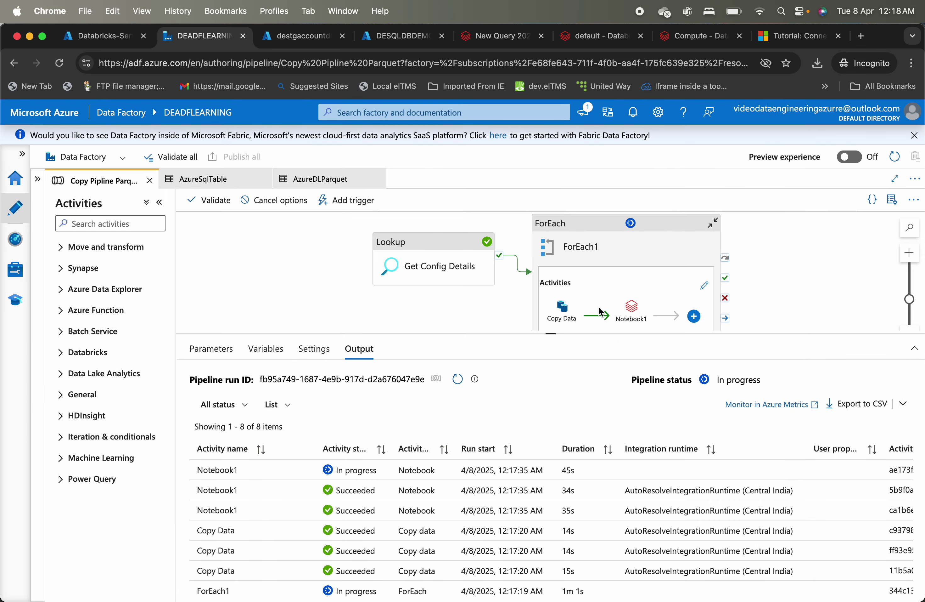
click(458, 379)
click(458, 379)
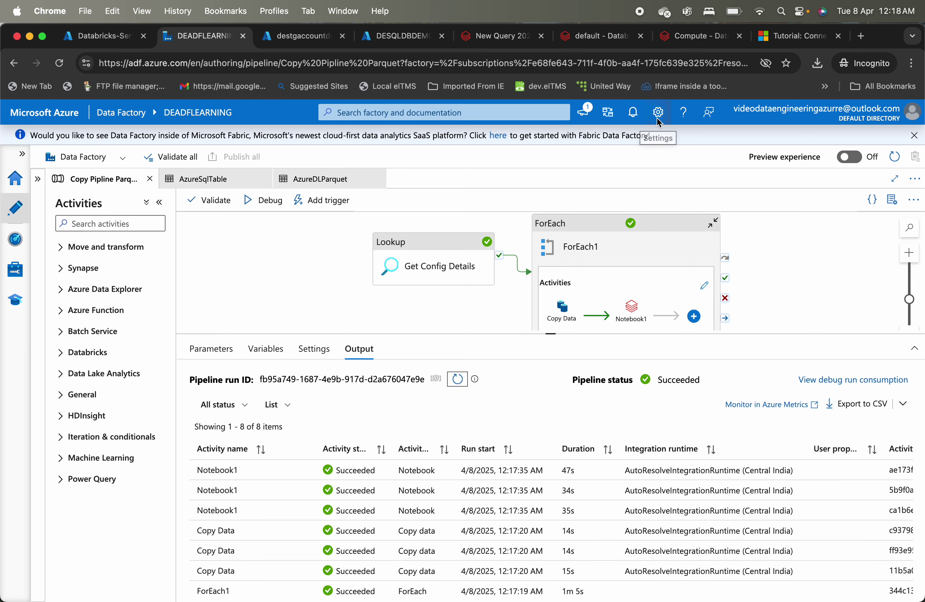
Step: Switch to the Databricks catalog, refresh the default schema and view the department table's details and sample data
click(678, 41)
click(607, 43)
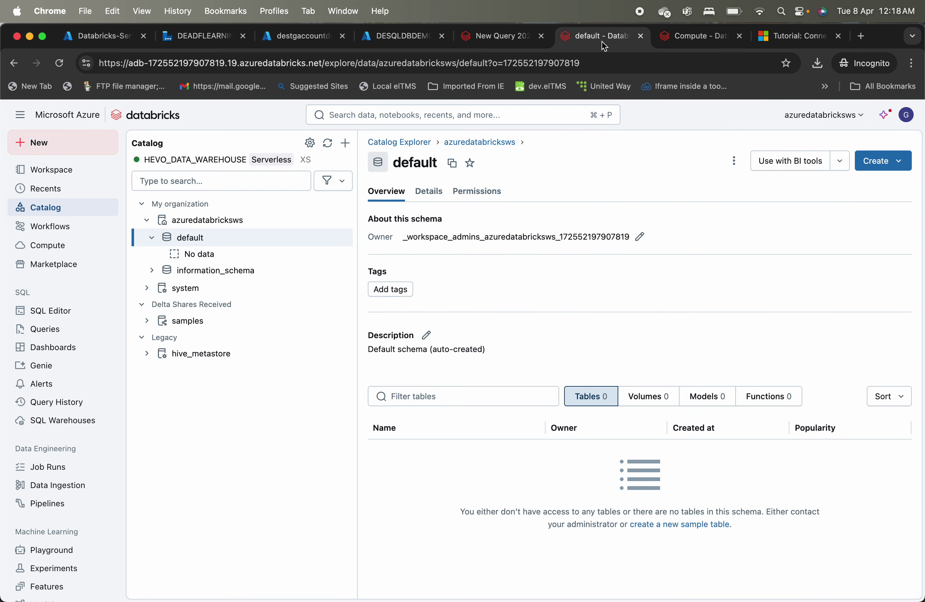
click(327, 143)
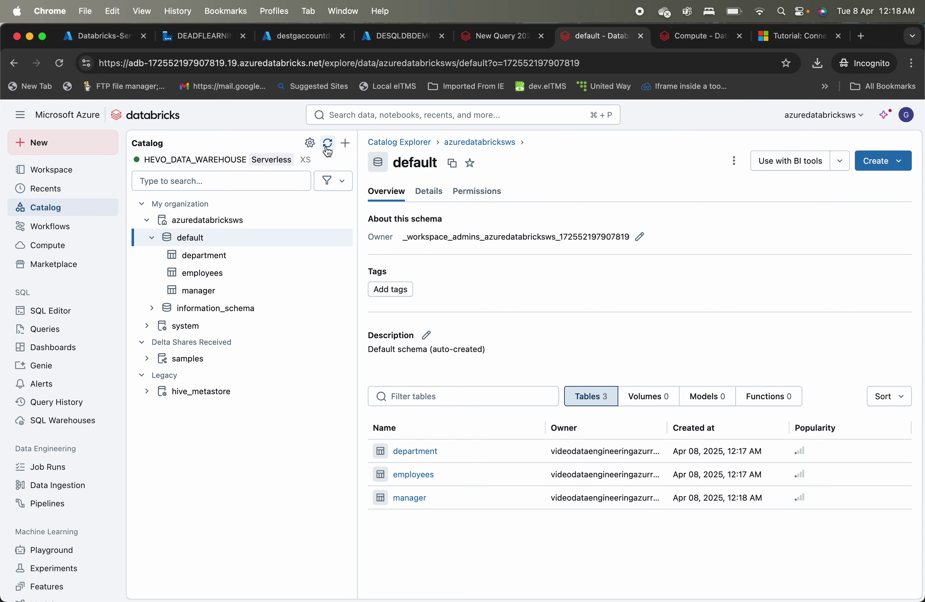
click(231, 256)
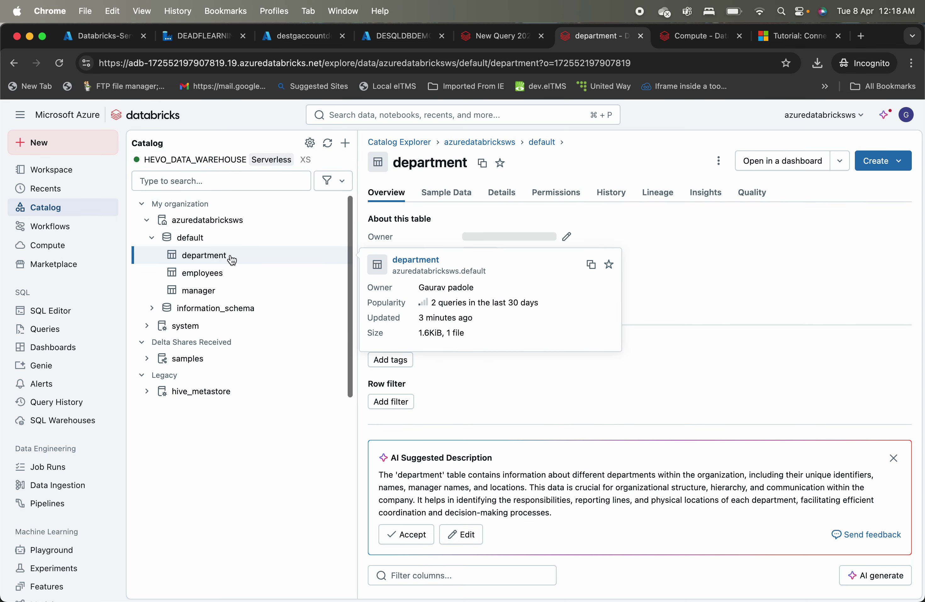
click(502, 196)
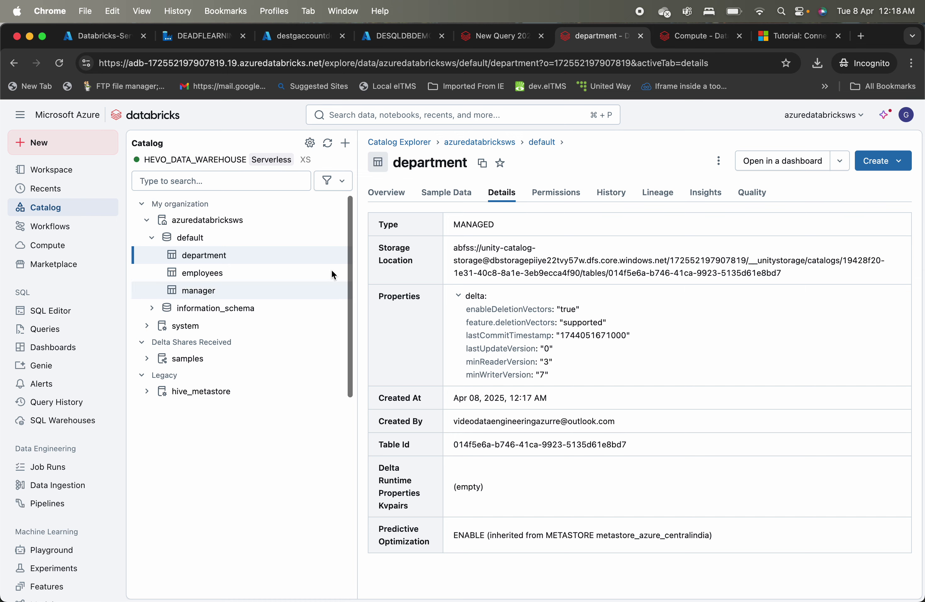
mouse_move(335, 256)
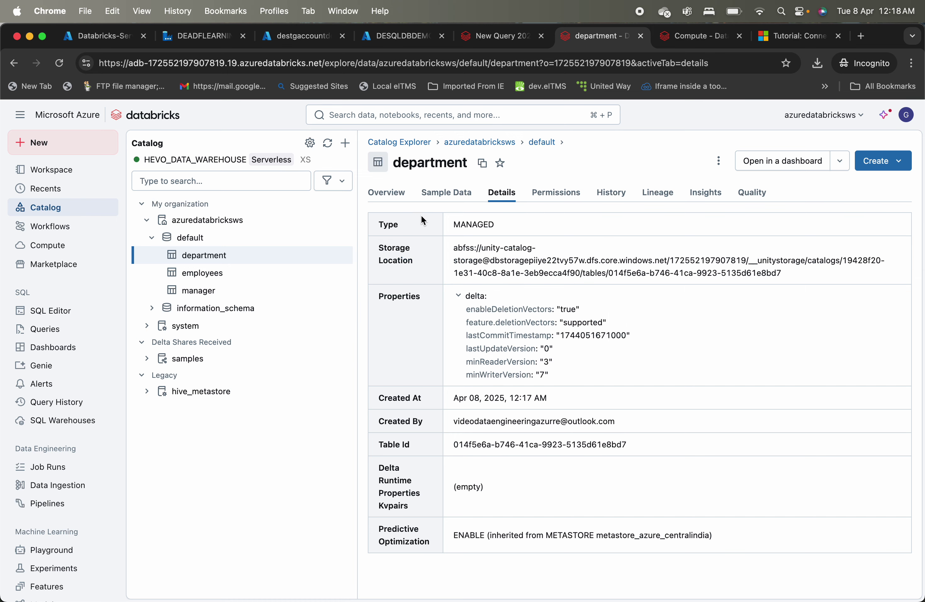
click(440, 196)
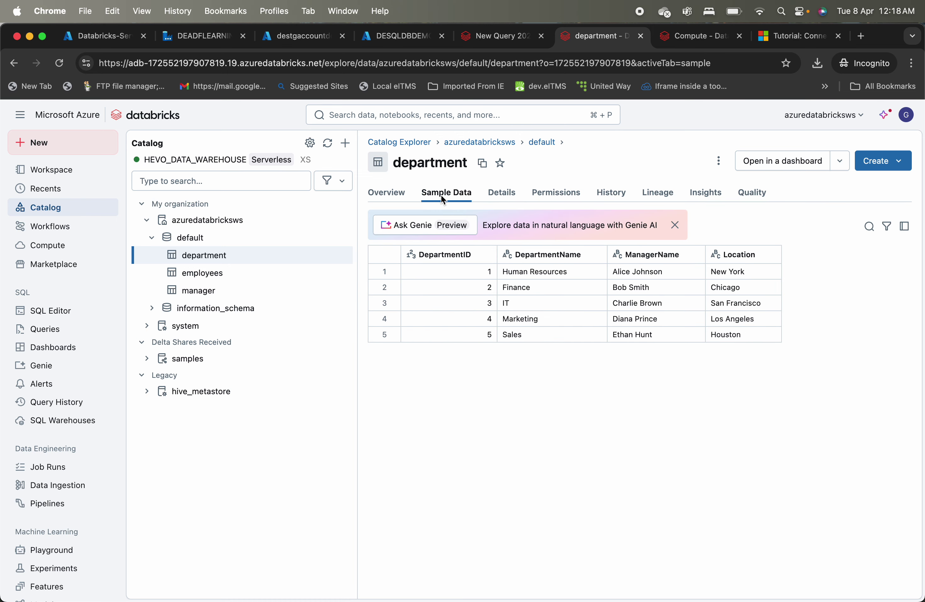
Step: View the employees and manager tables' sample data, check the source tables in the DESQLDBDEMO query editor and return to the Databricks catalog
click(242, 273)
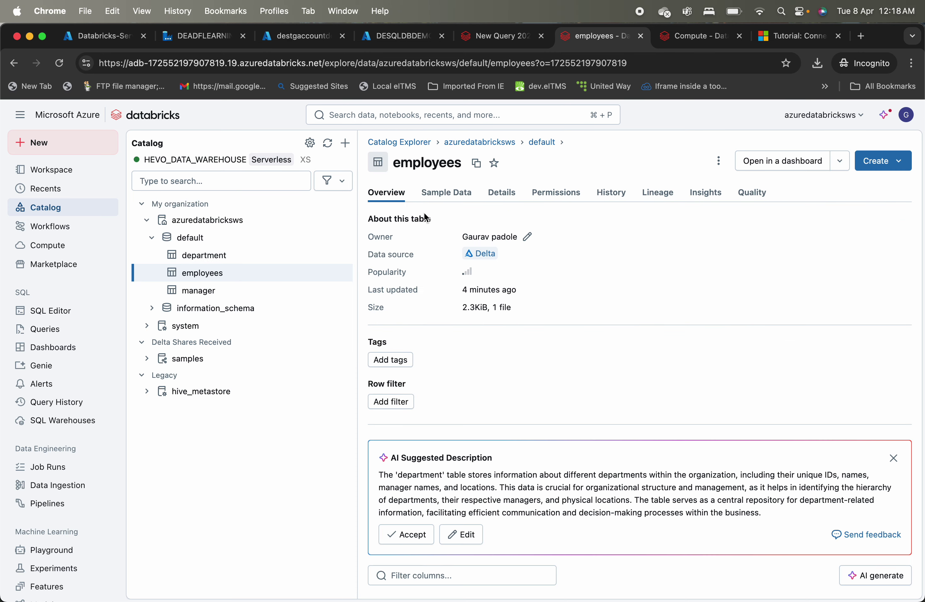
click(433, 195)
click(275, 289)
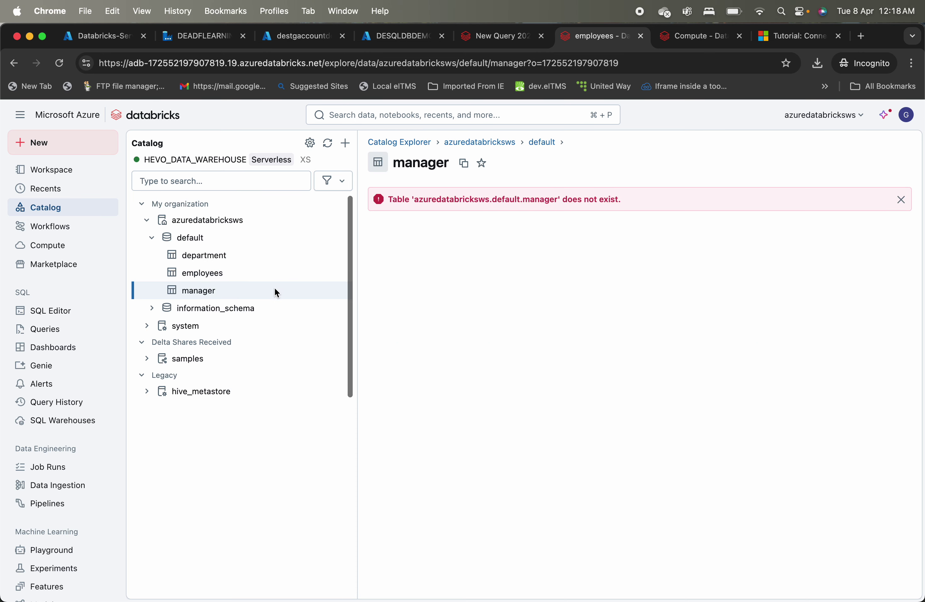
click(453, 198)
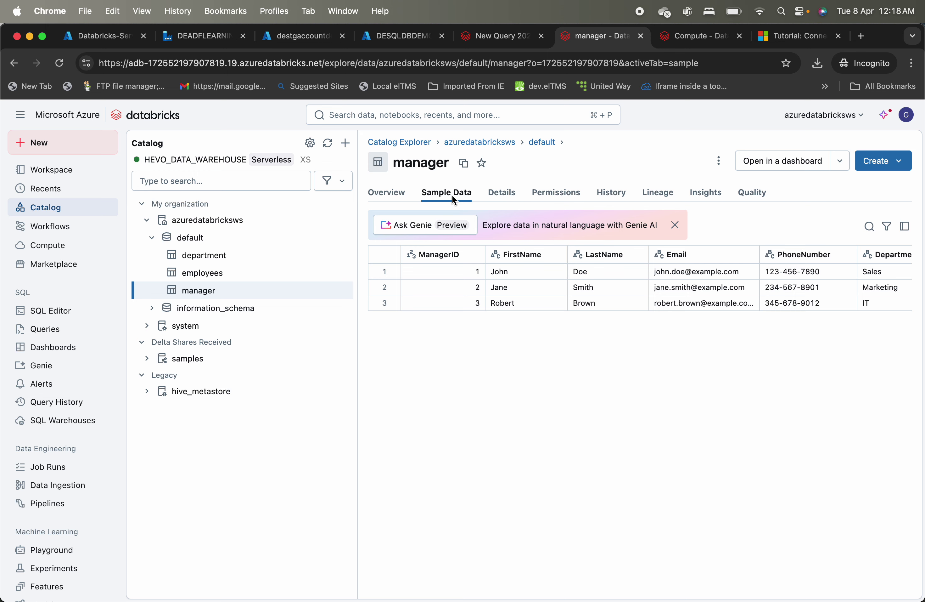
click(404, 37)
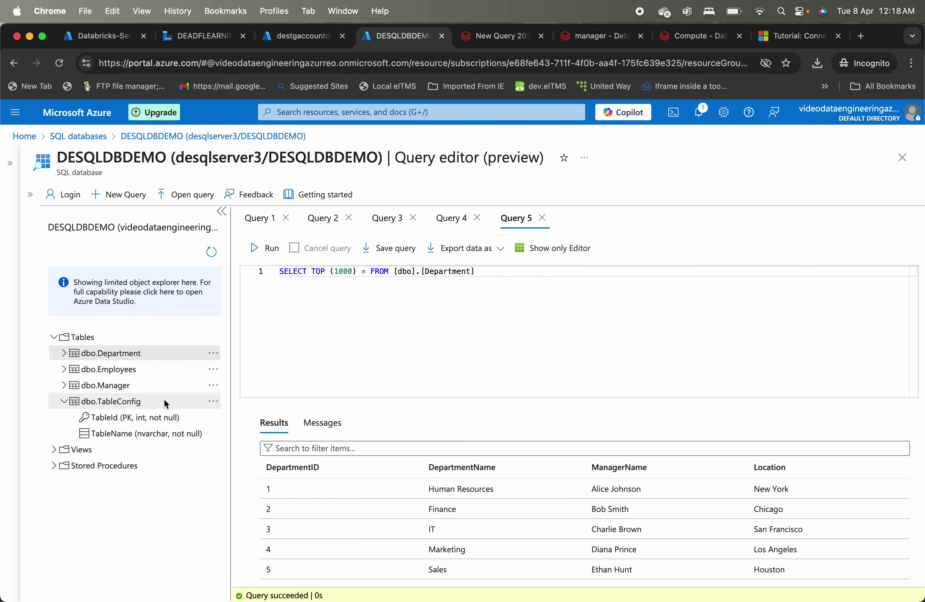
click(592, 38)
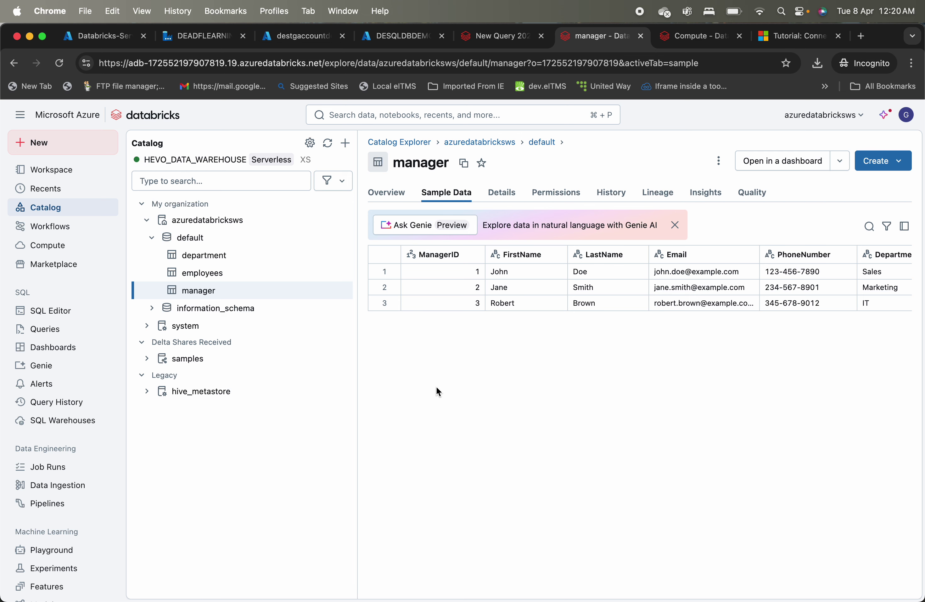
key(super+space)
text(s)
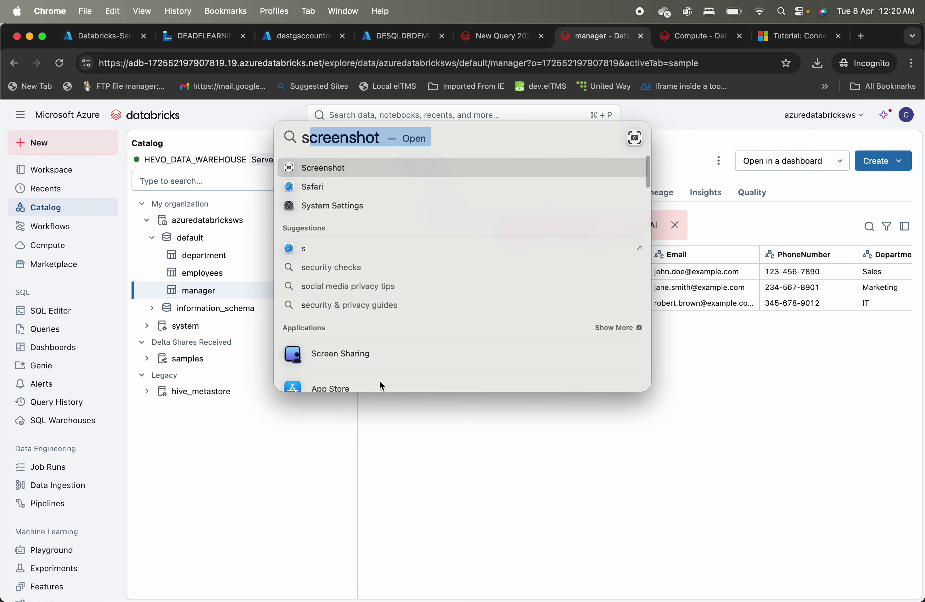
key(Escape)
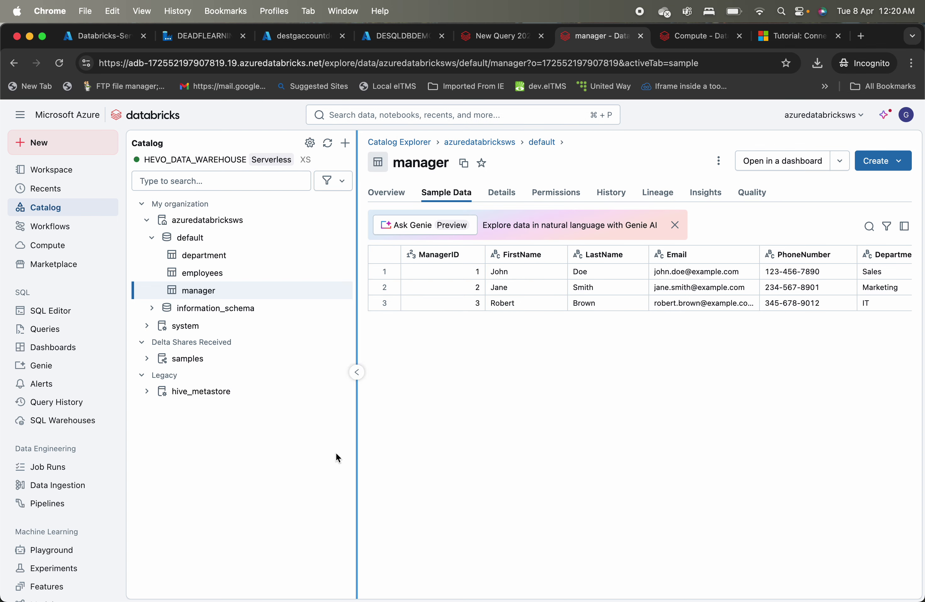